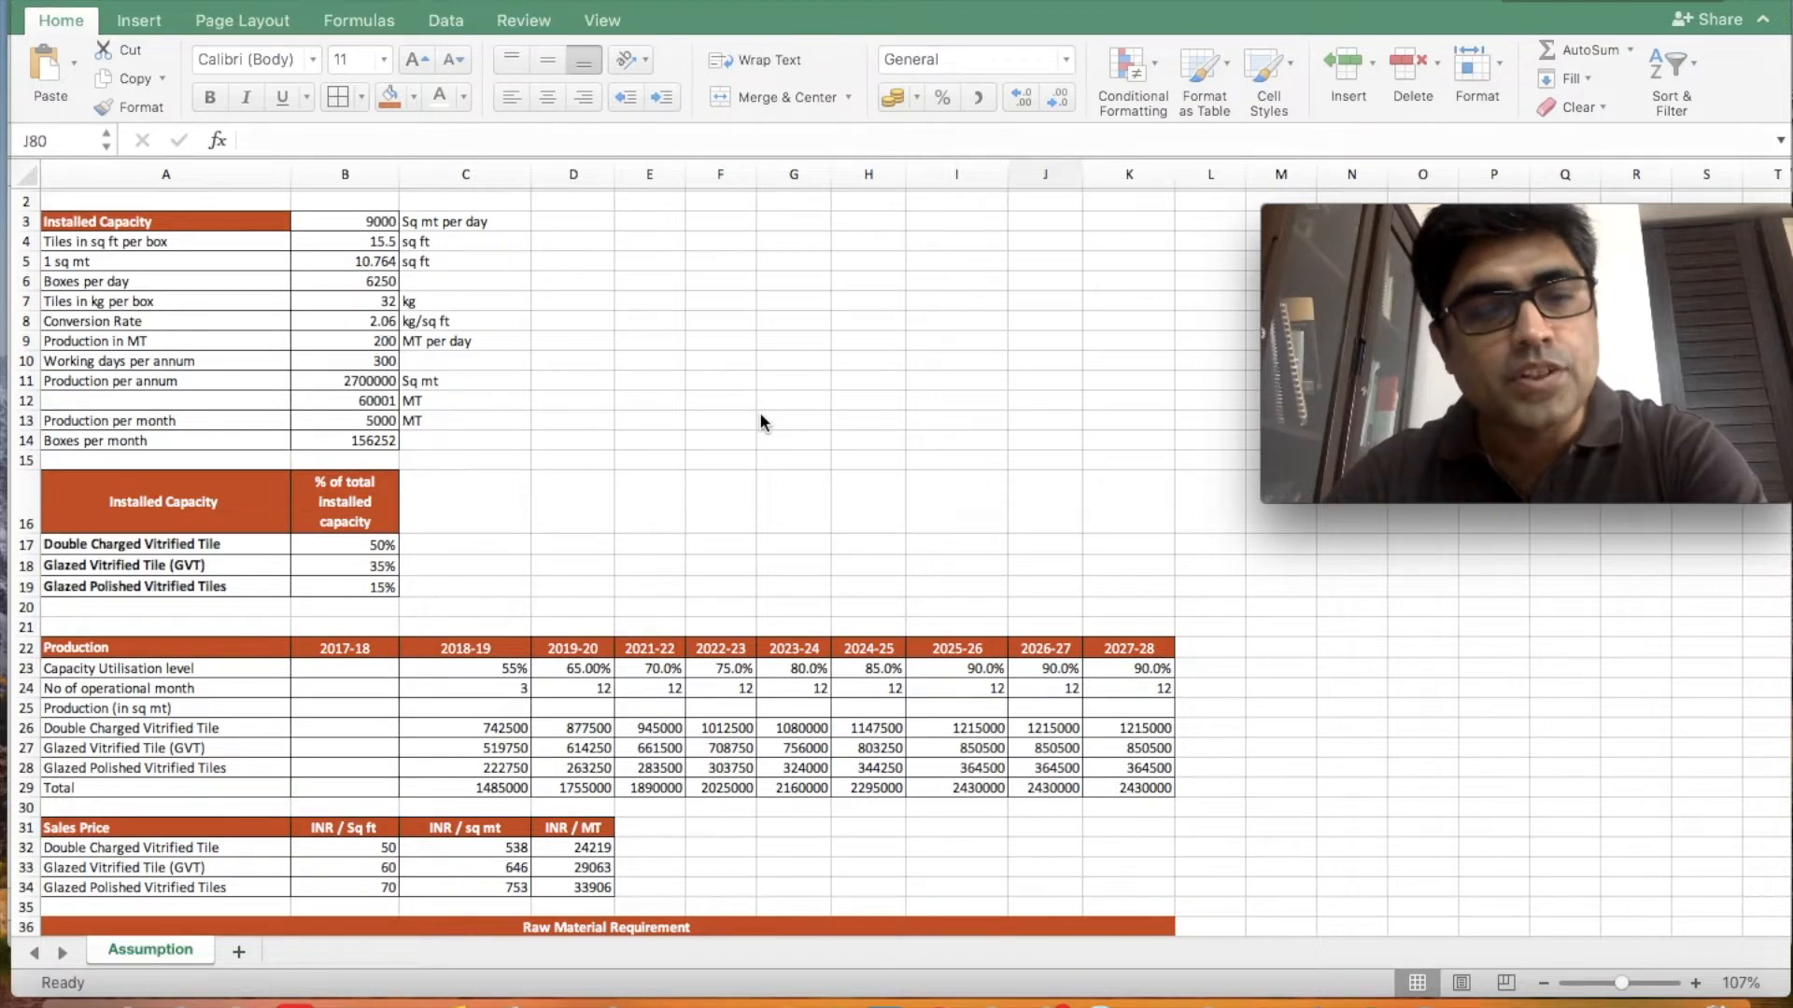
Step: Look through the Assumption sheet from the installed capacity, production and cost sections to the depreciation, tax and working capital norms
scroll(761, 422, "down", 3)
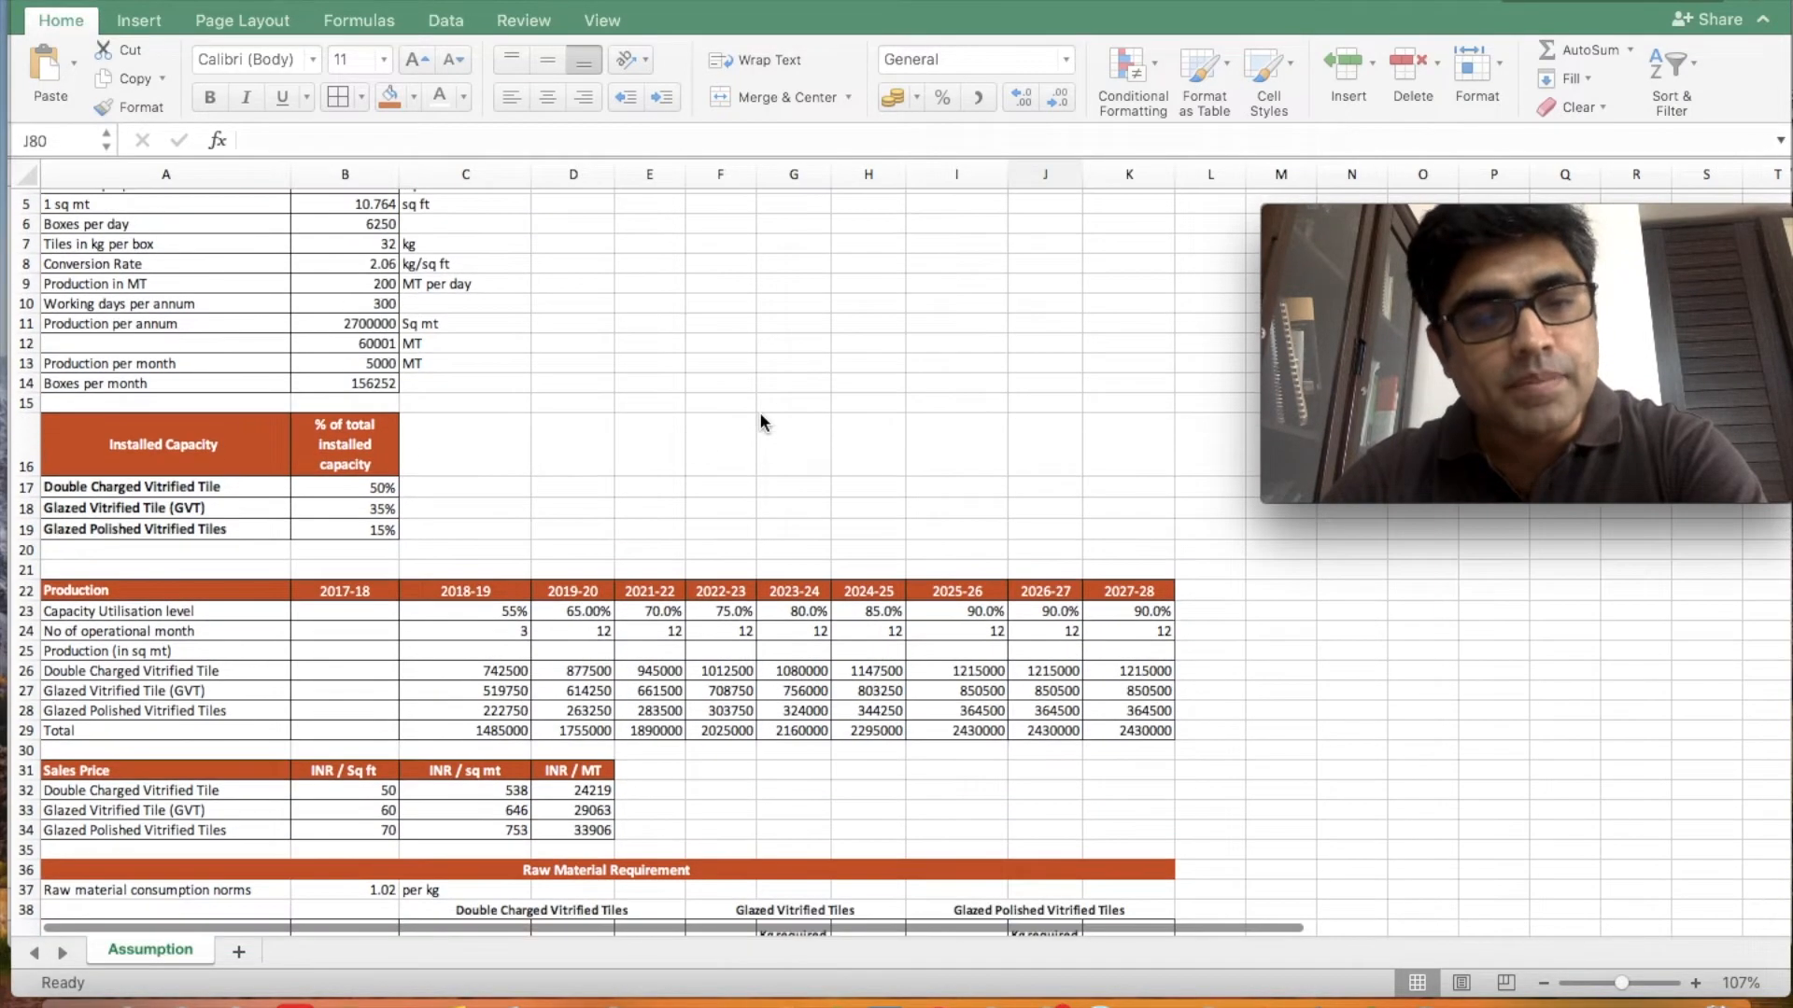
scroll(760, 422, "up", 4)
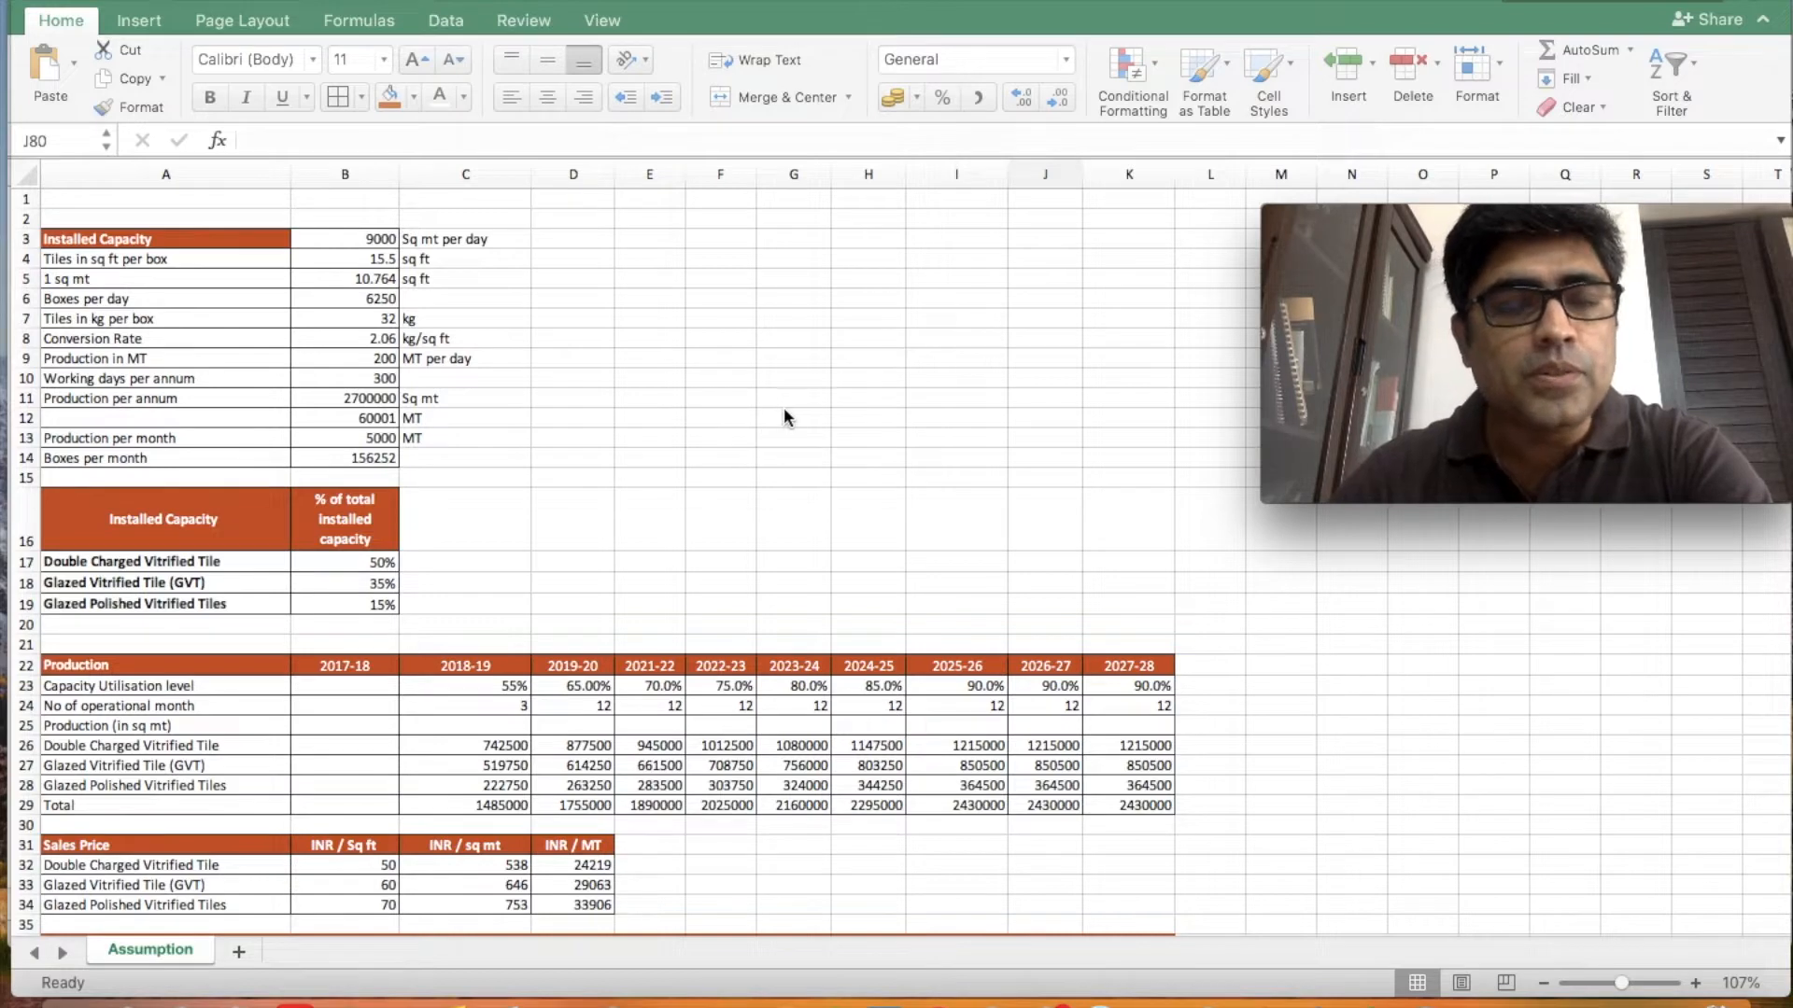
scroll(782, 417, "down", 1)
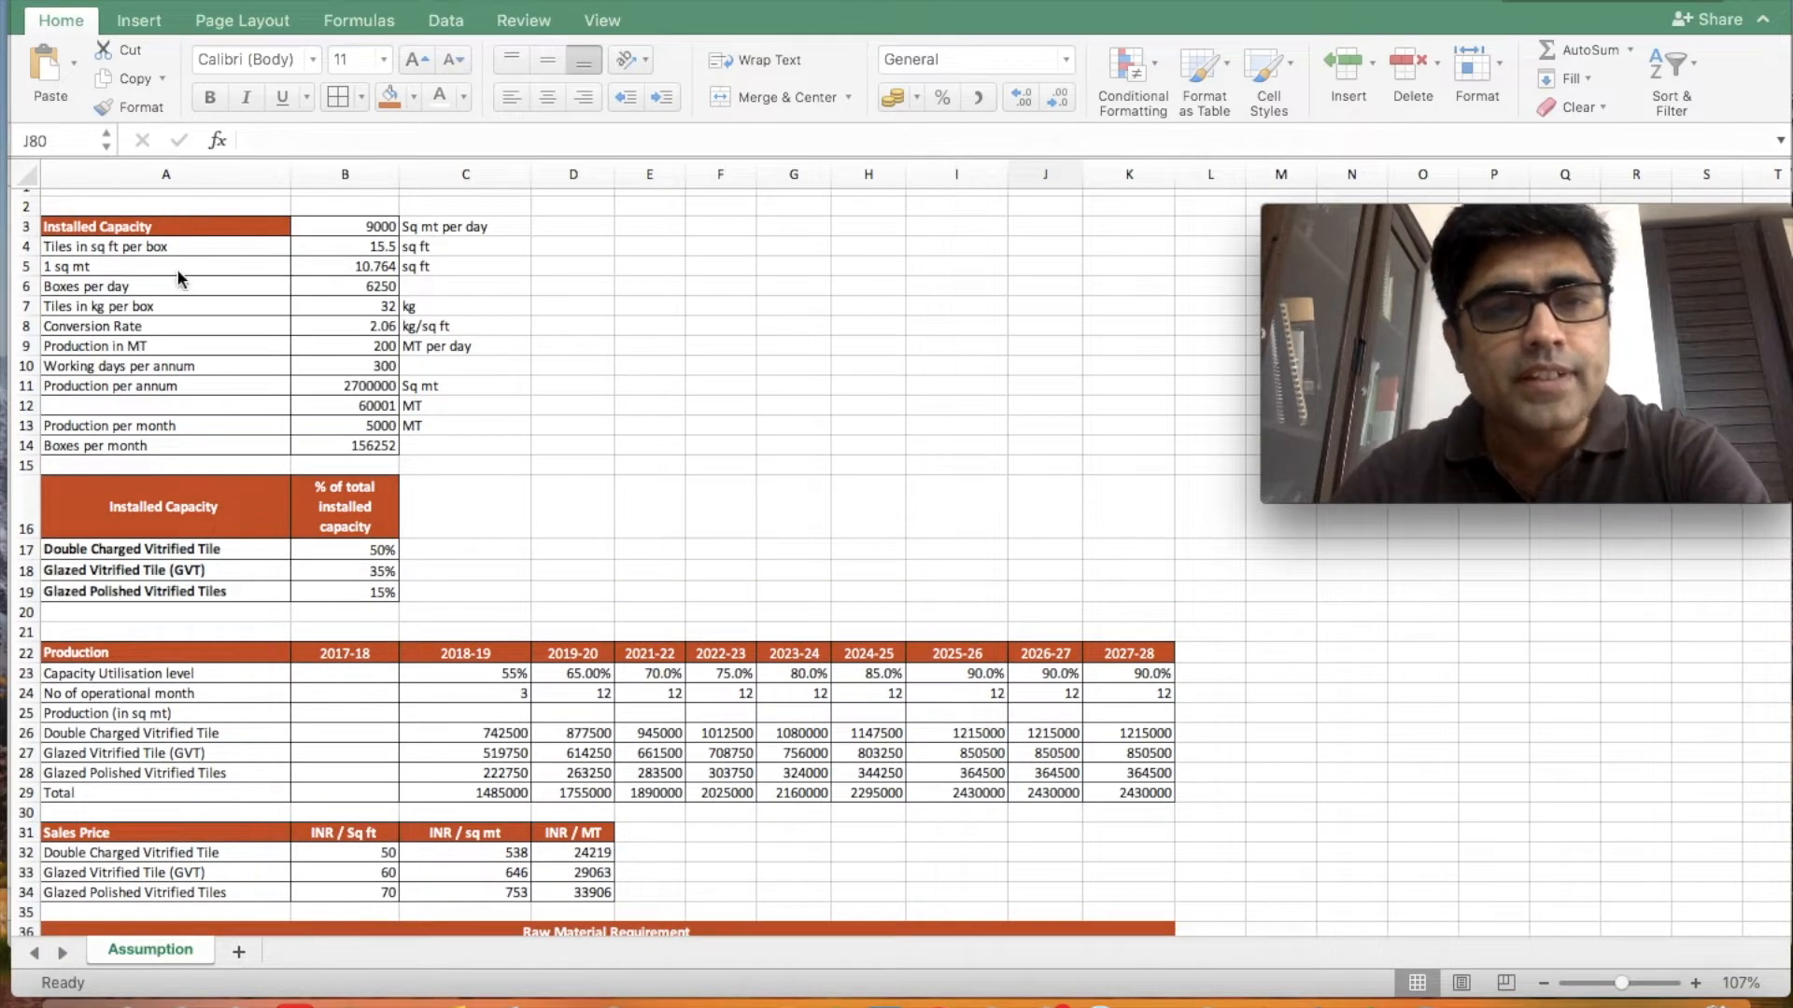
scroll(763, 333, "up", 1)
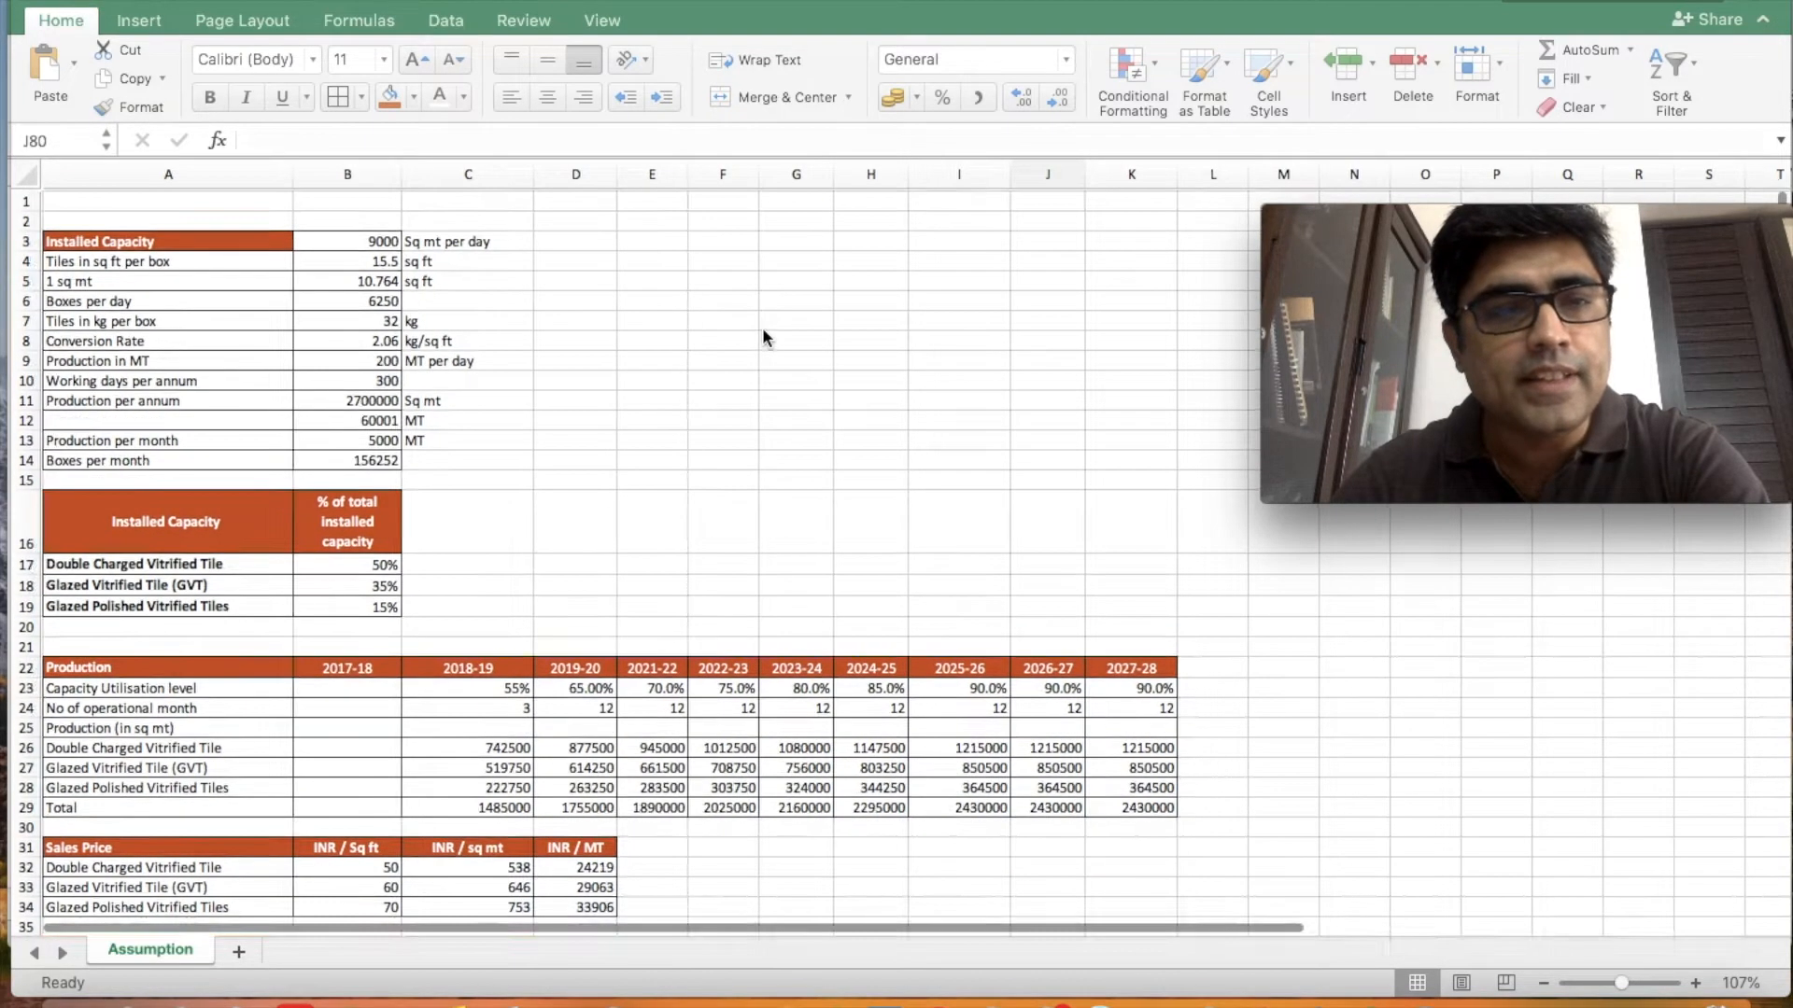
scroll(763, 333, "down", 1)
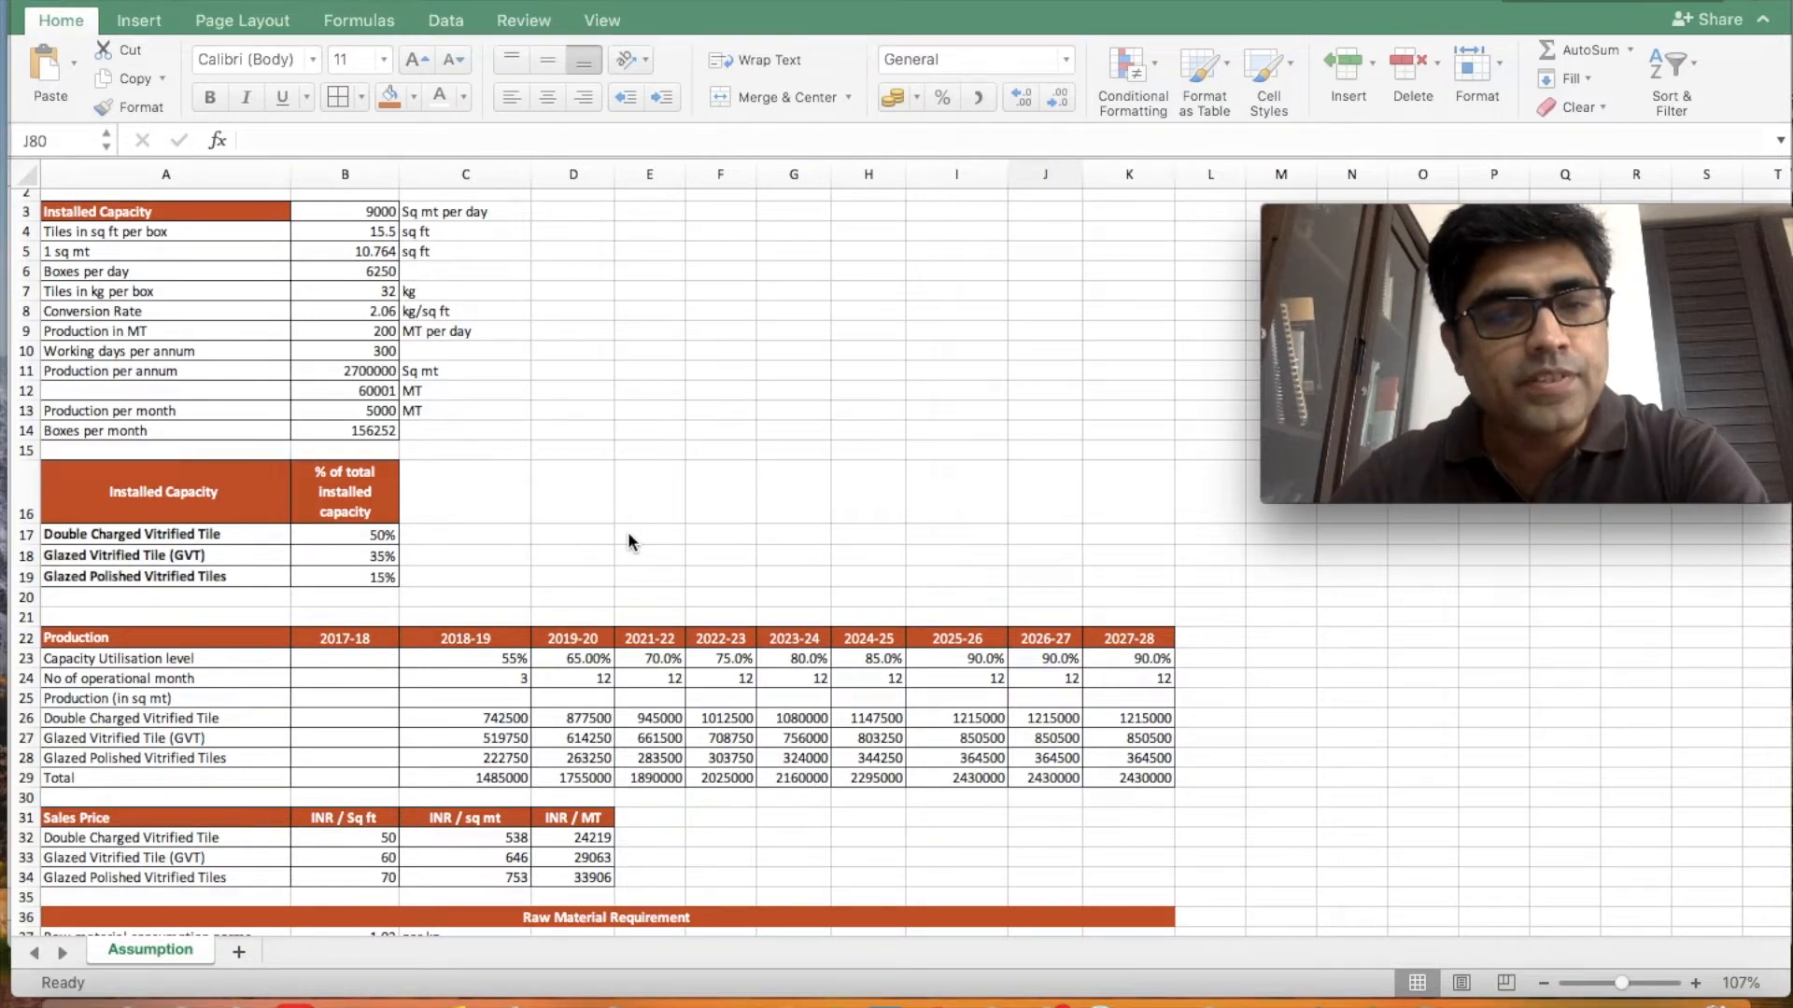
scroll(629, 539, "down", 3)
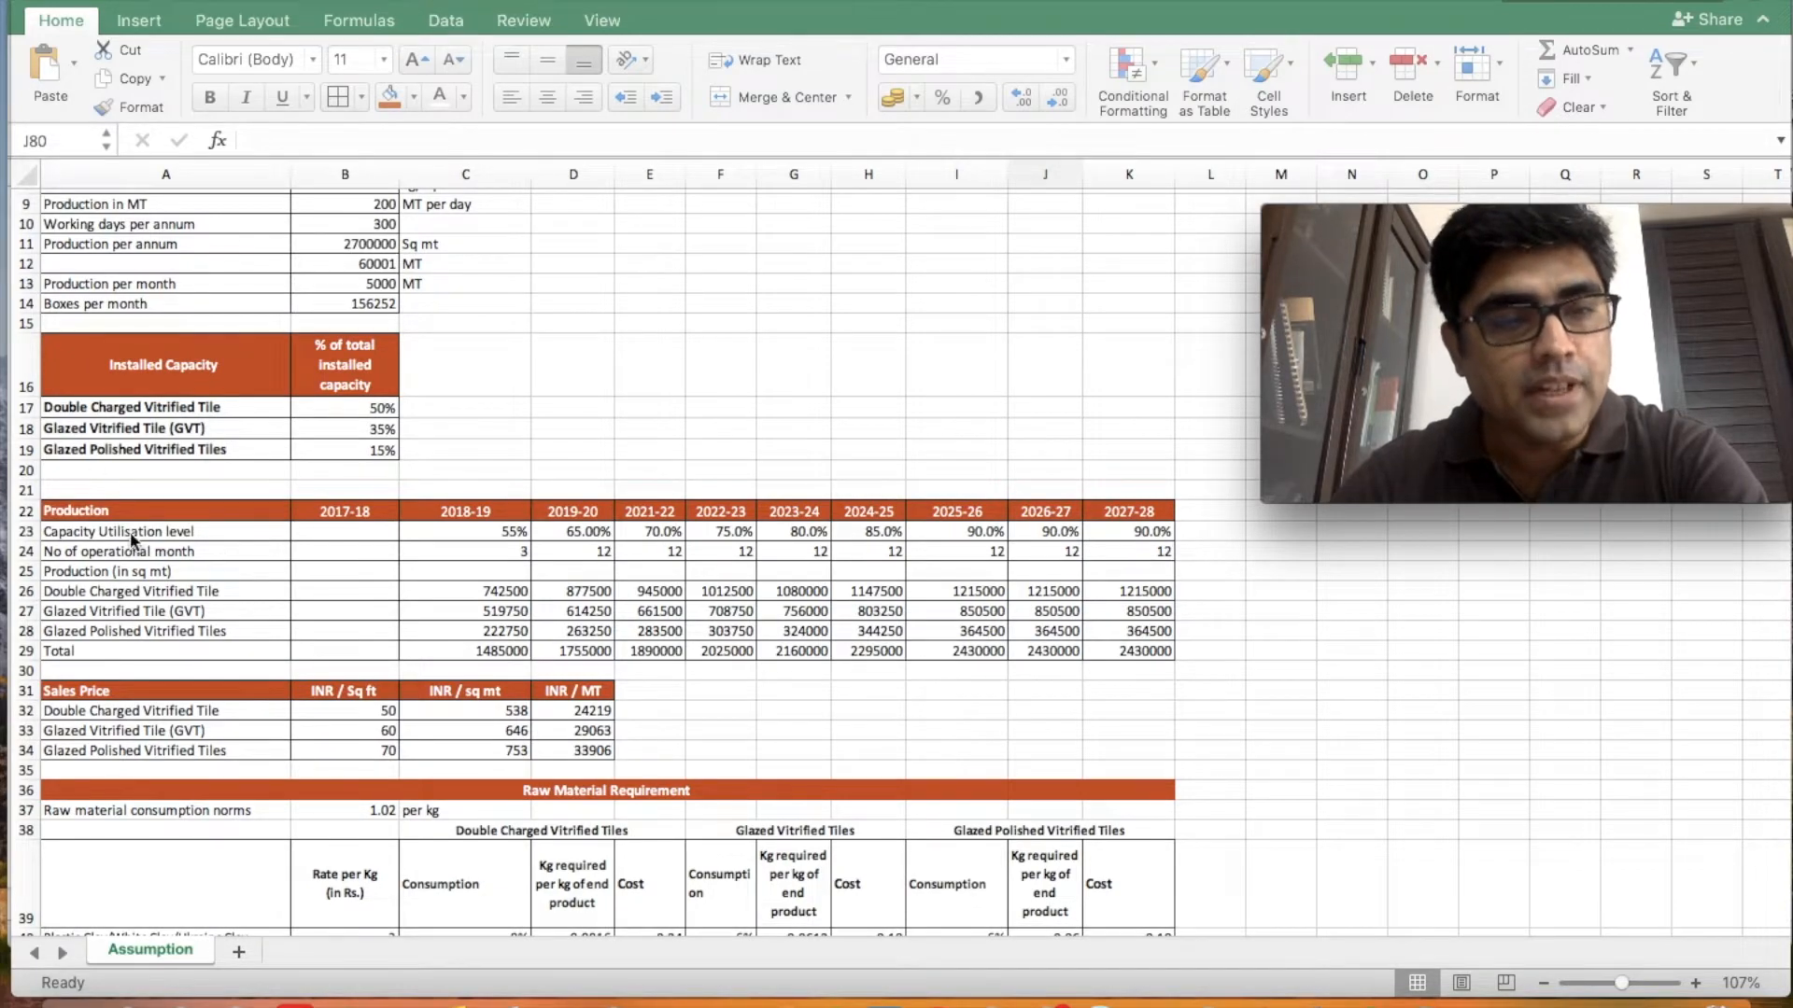
scroll(339, 620, "down", 1)
scroll(343, 628, "down", 2)
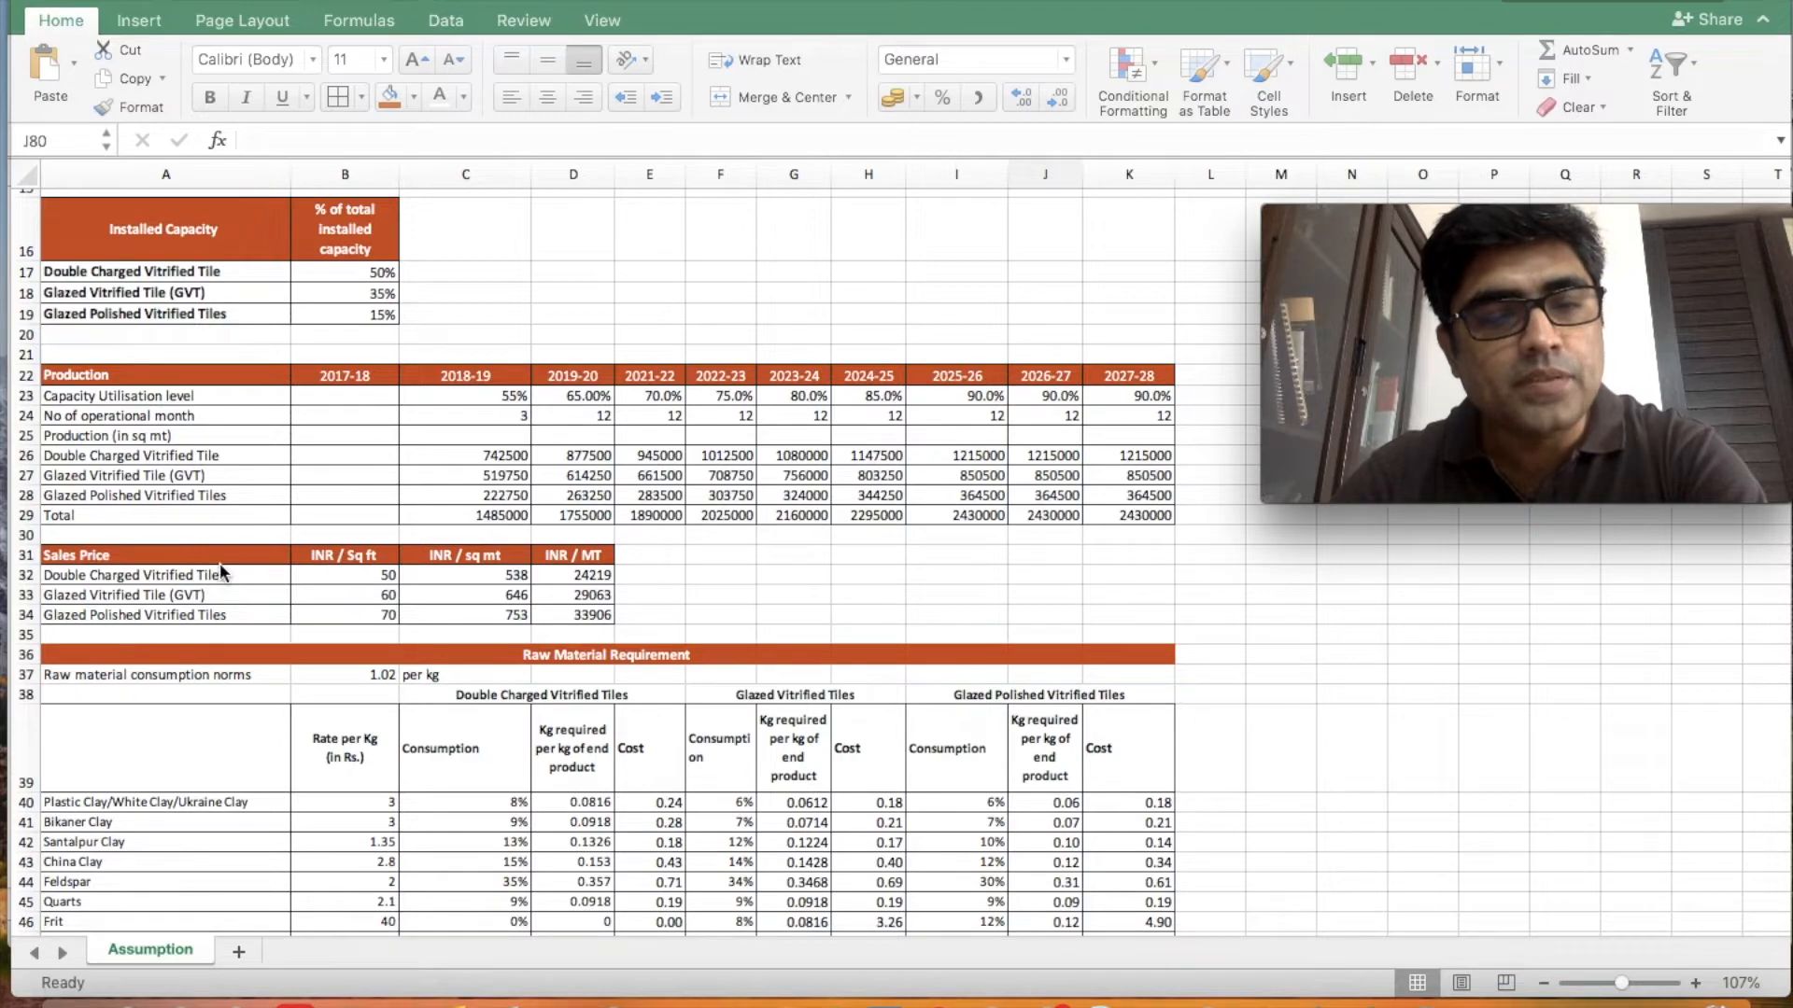
scroll(179, 559, "down", 3)
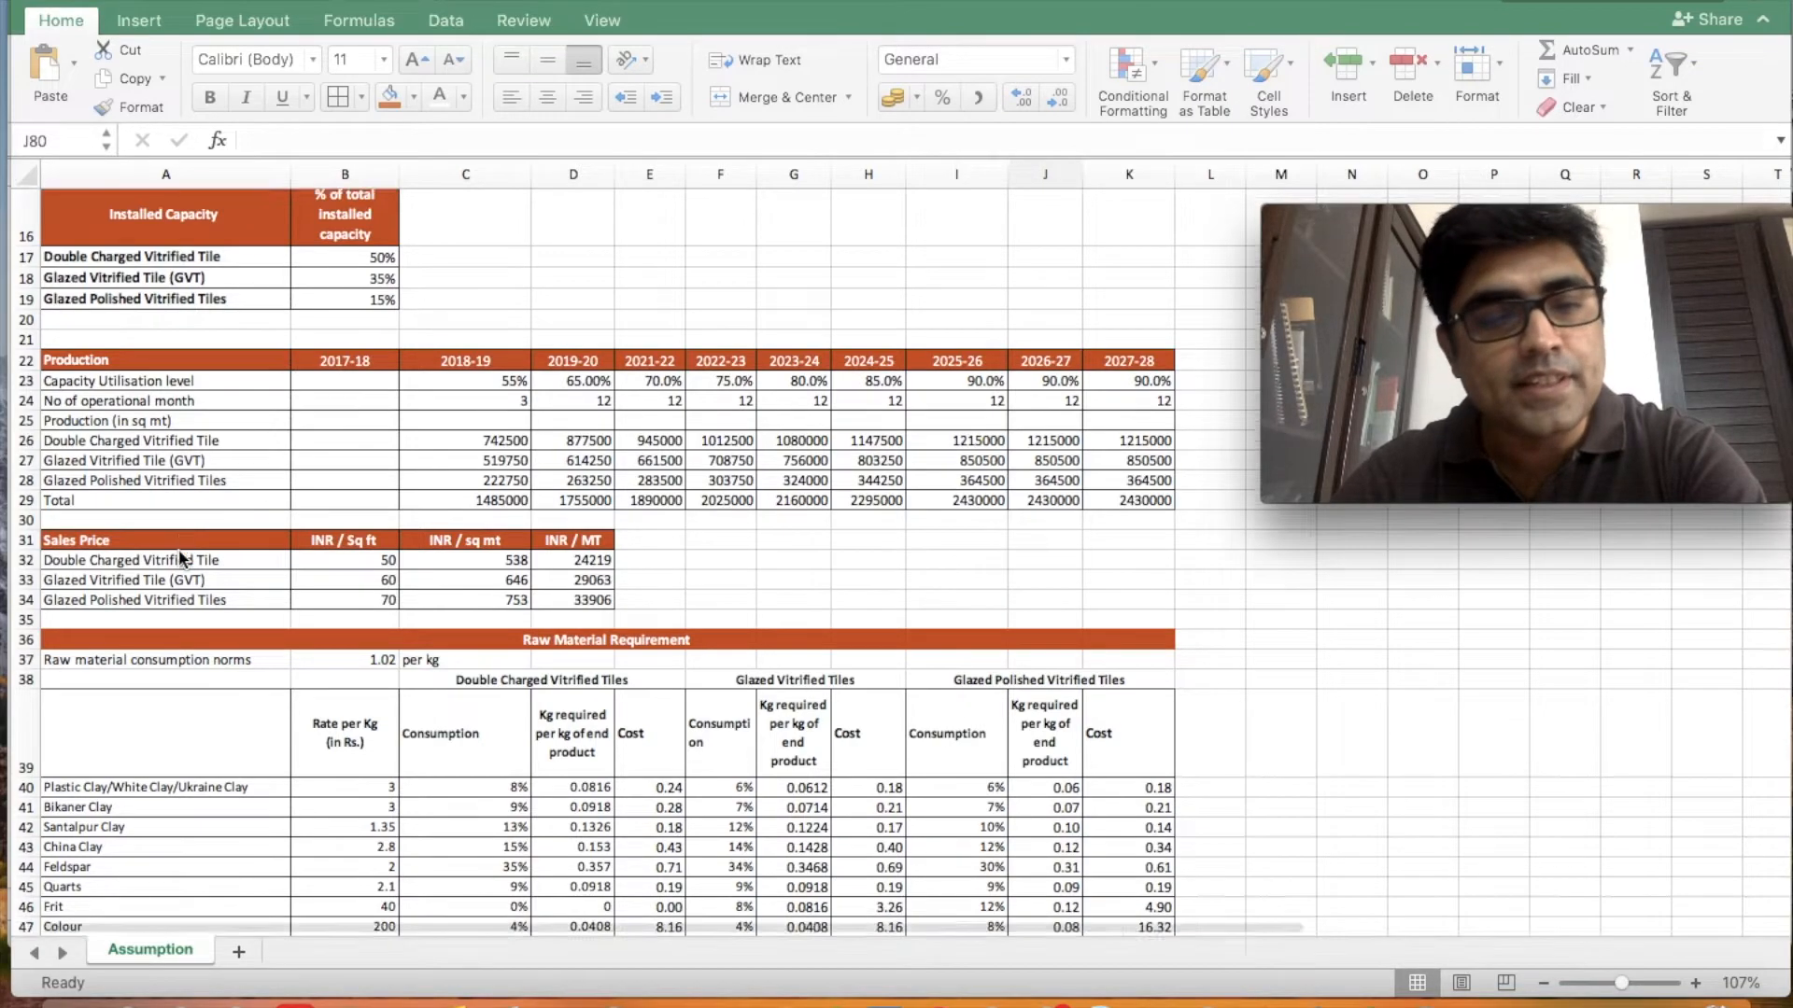
scroll(182, 551, "down", 8)
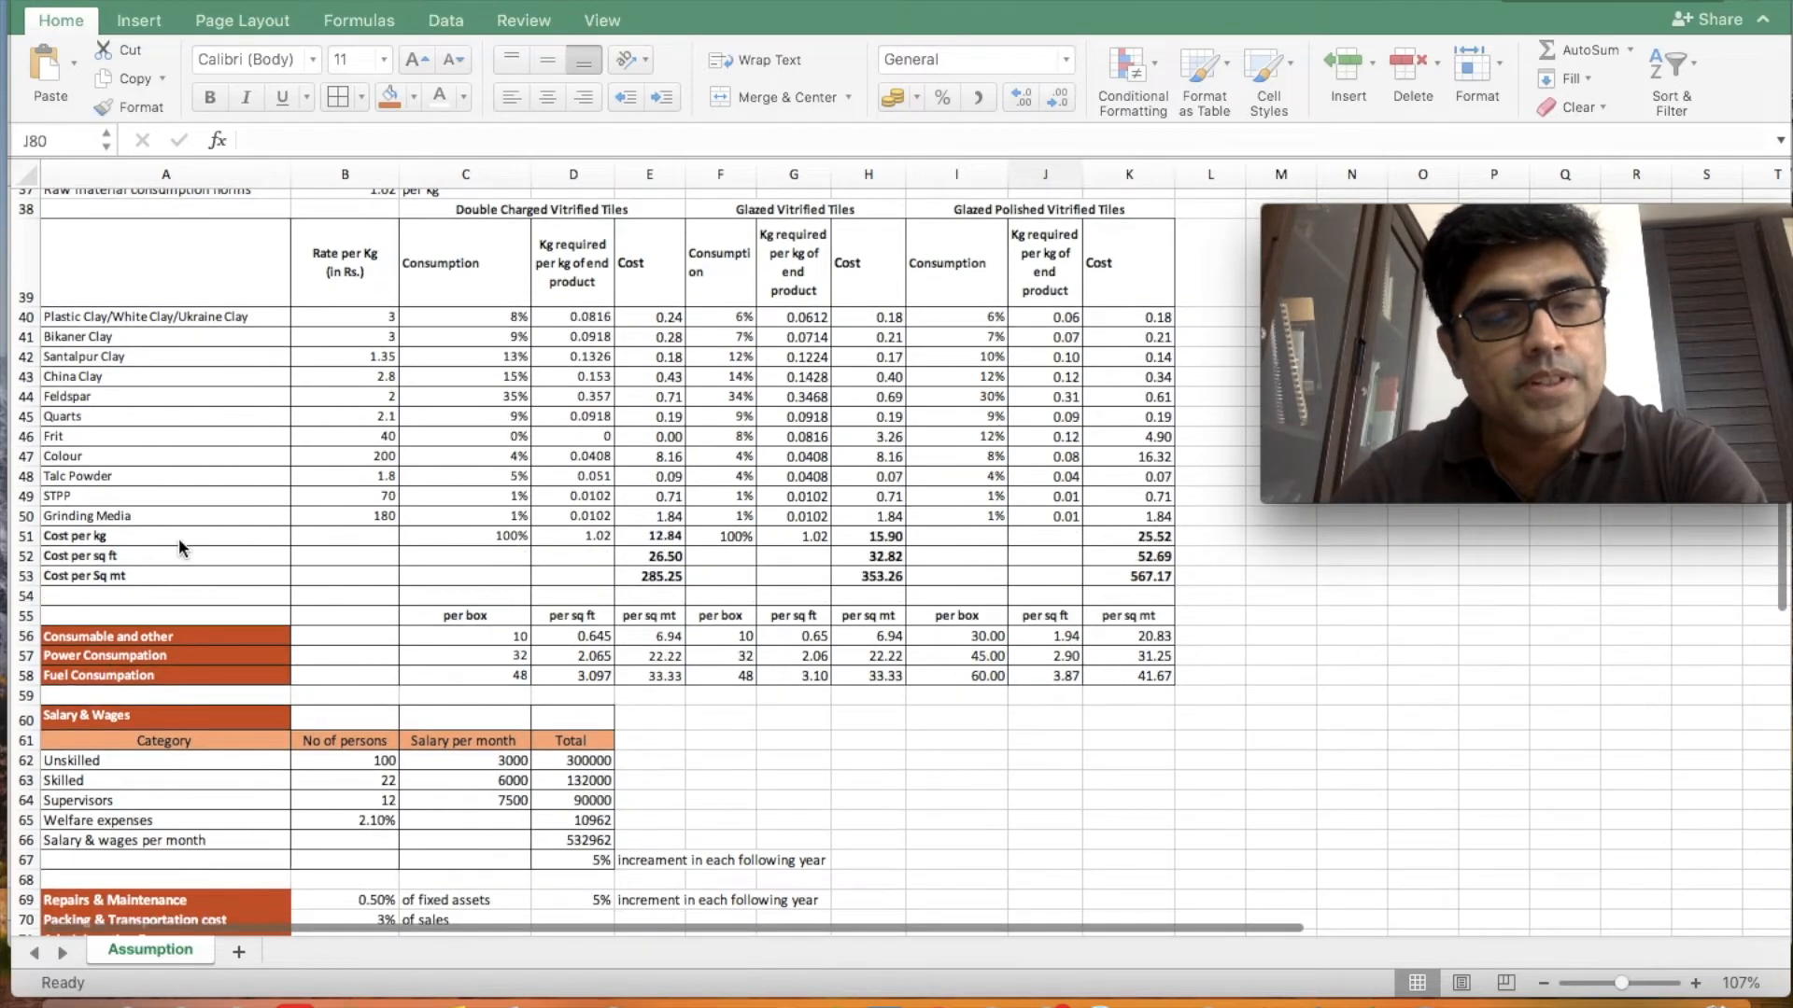
scroll(179, 541, "down", 1)
scroll(187, 485, "down", 3)
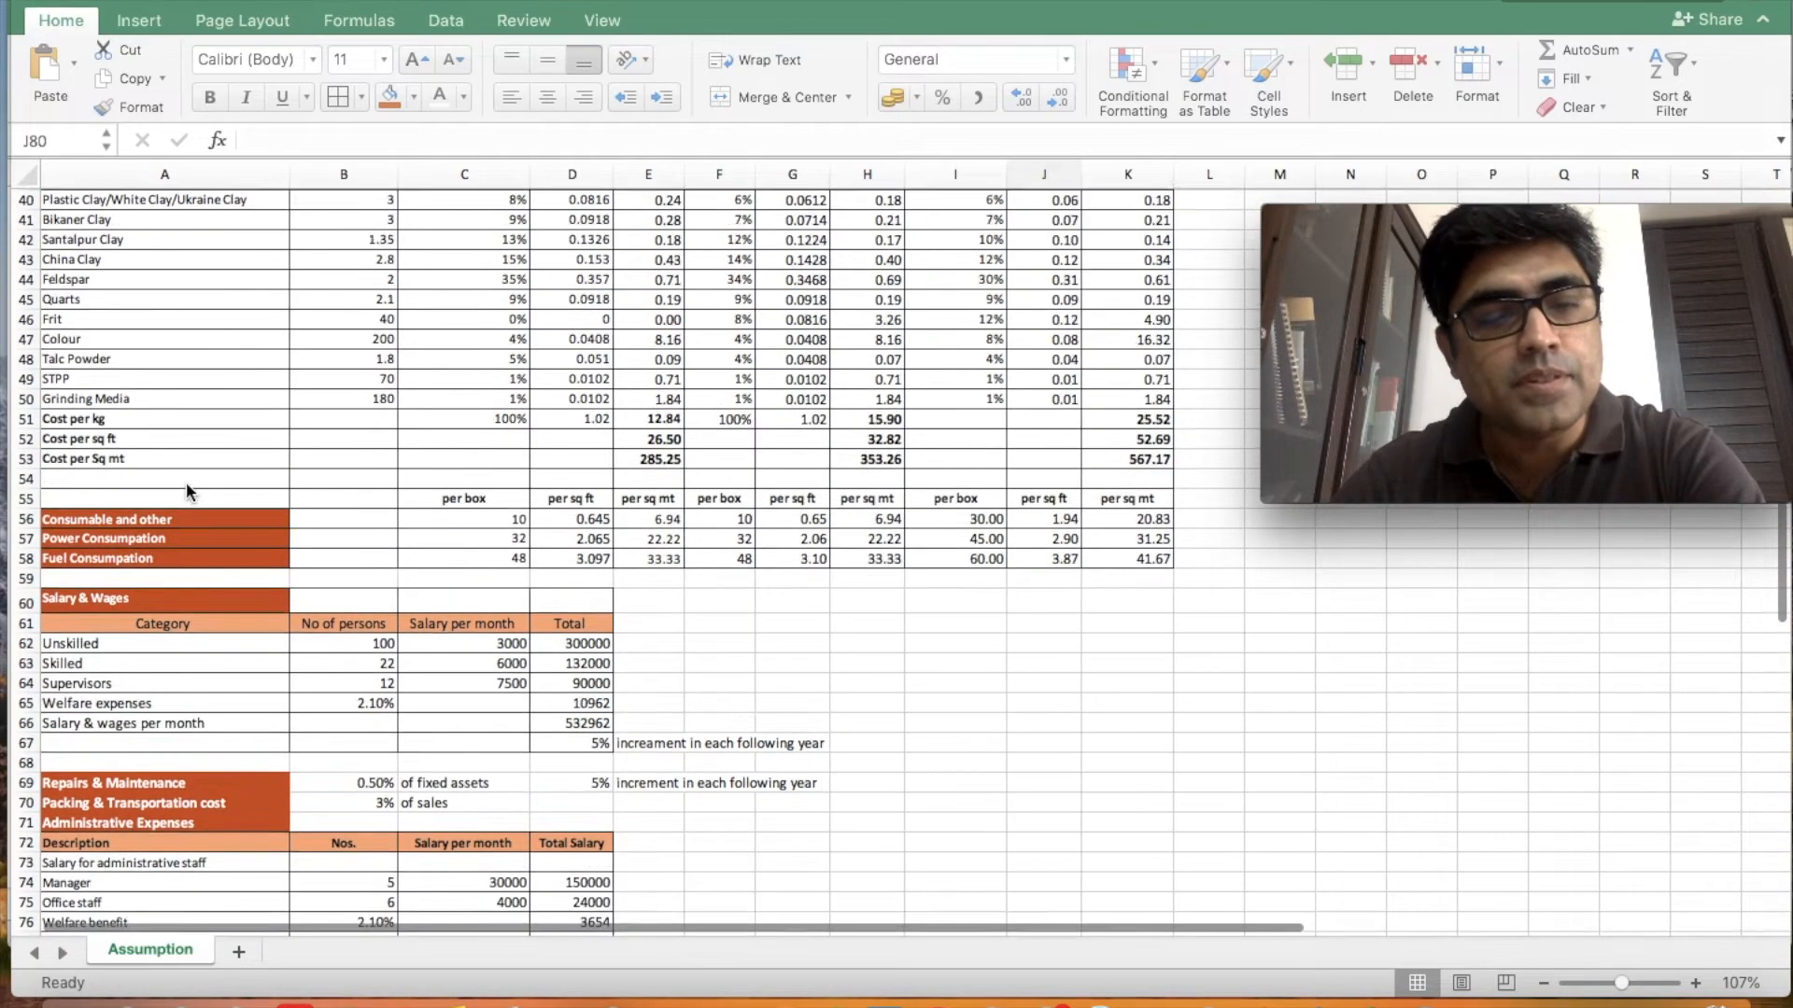
scroll(187, 478, "down", 2)
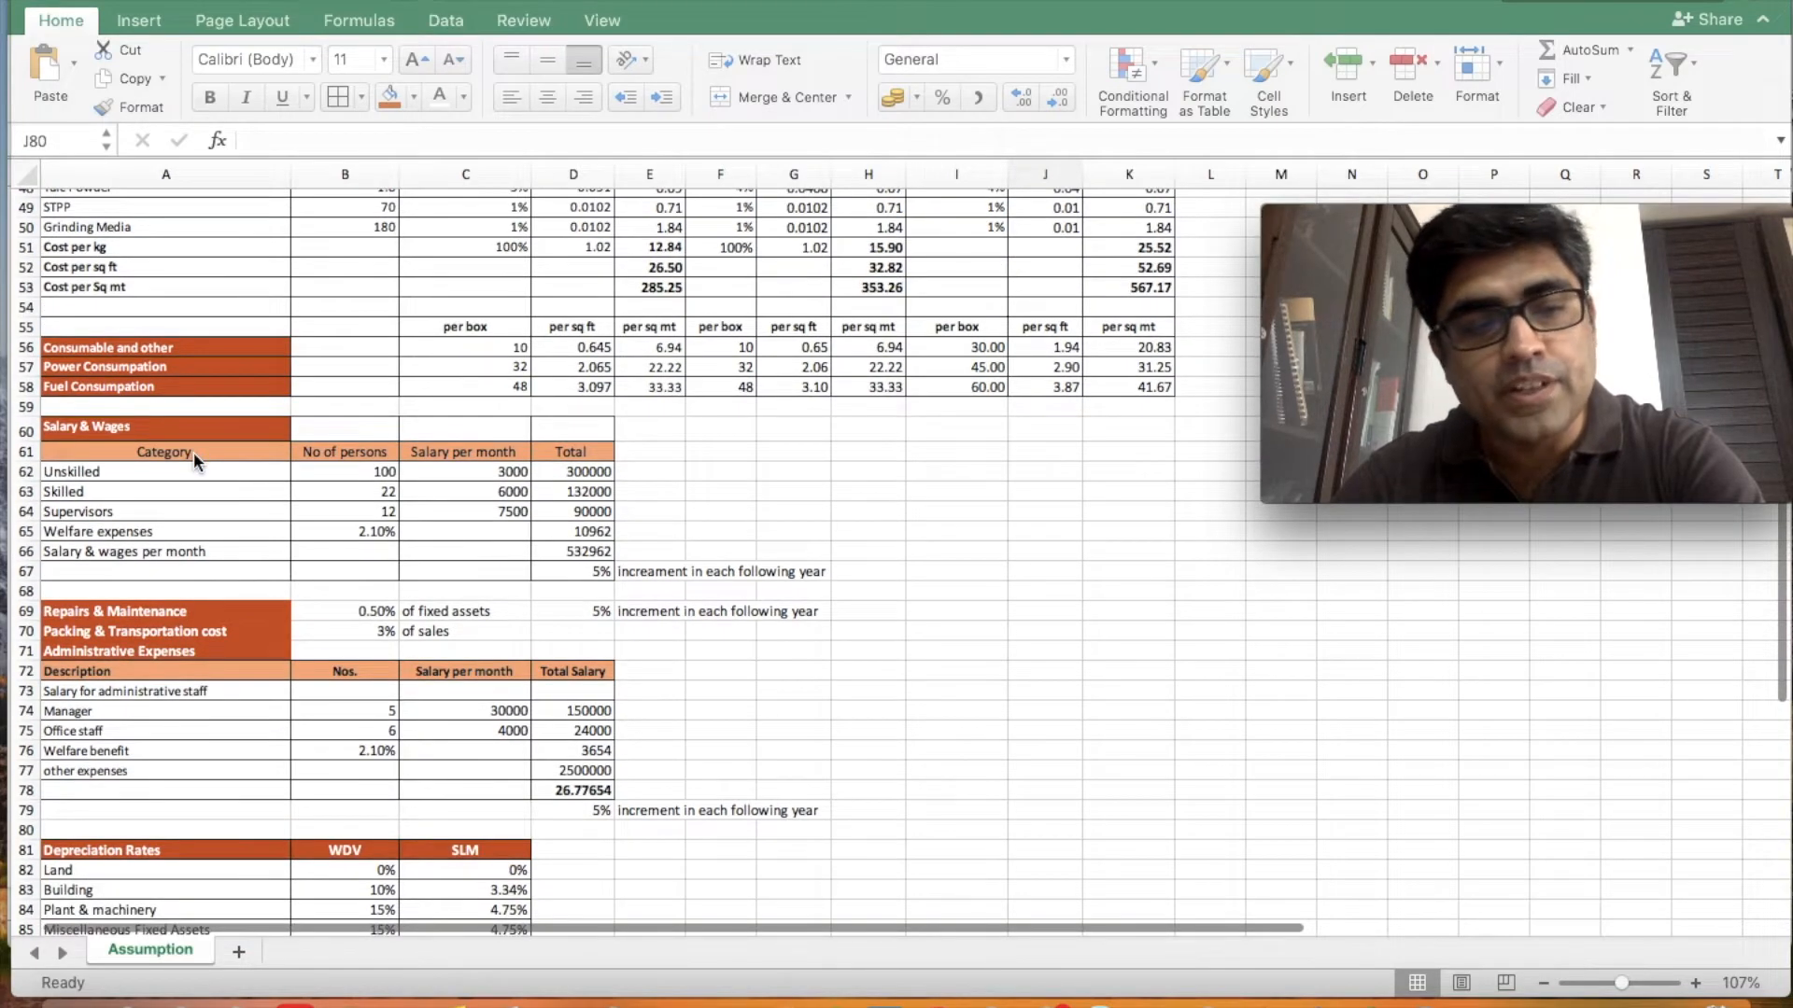
scroll(193, 452, "down", 3)
scroll(194, 422, "down", 7)
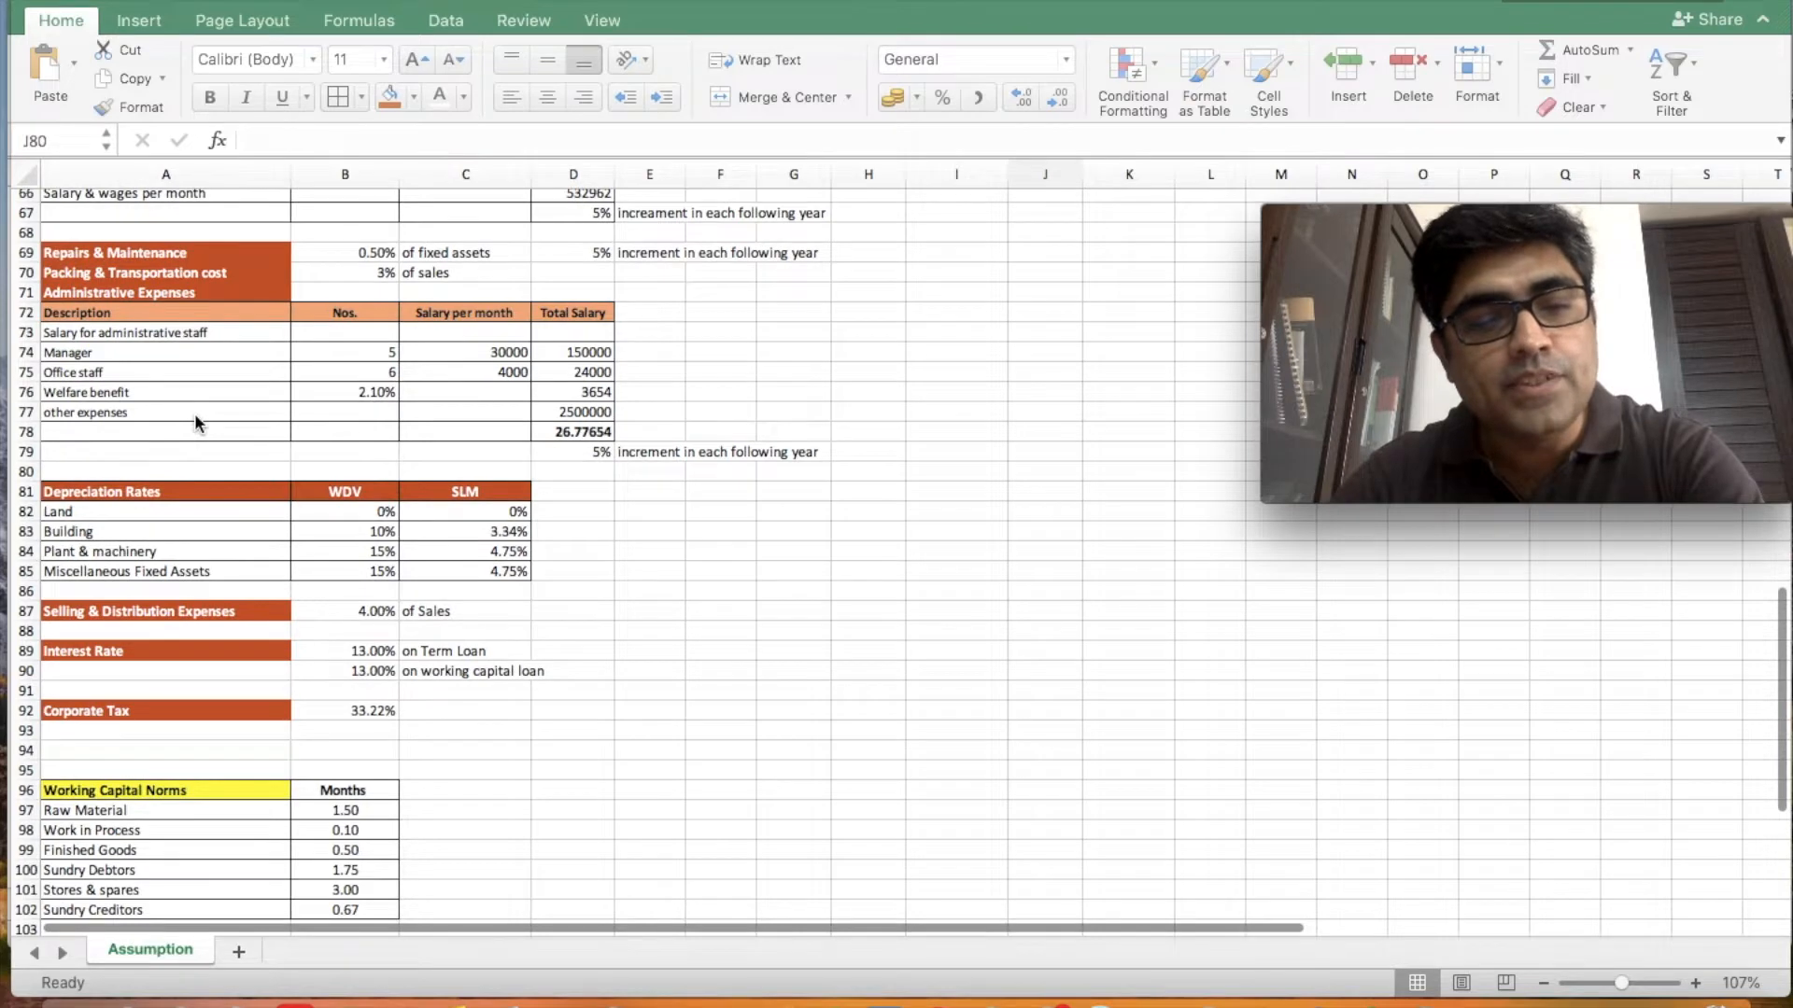
scroll(194, 407, "down", 1)
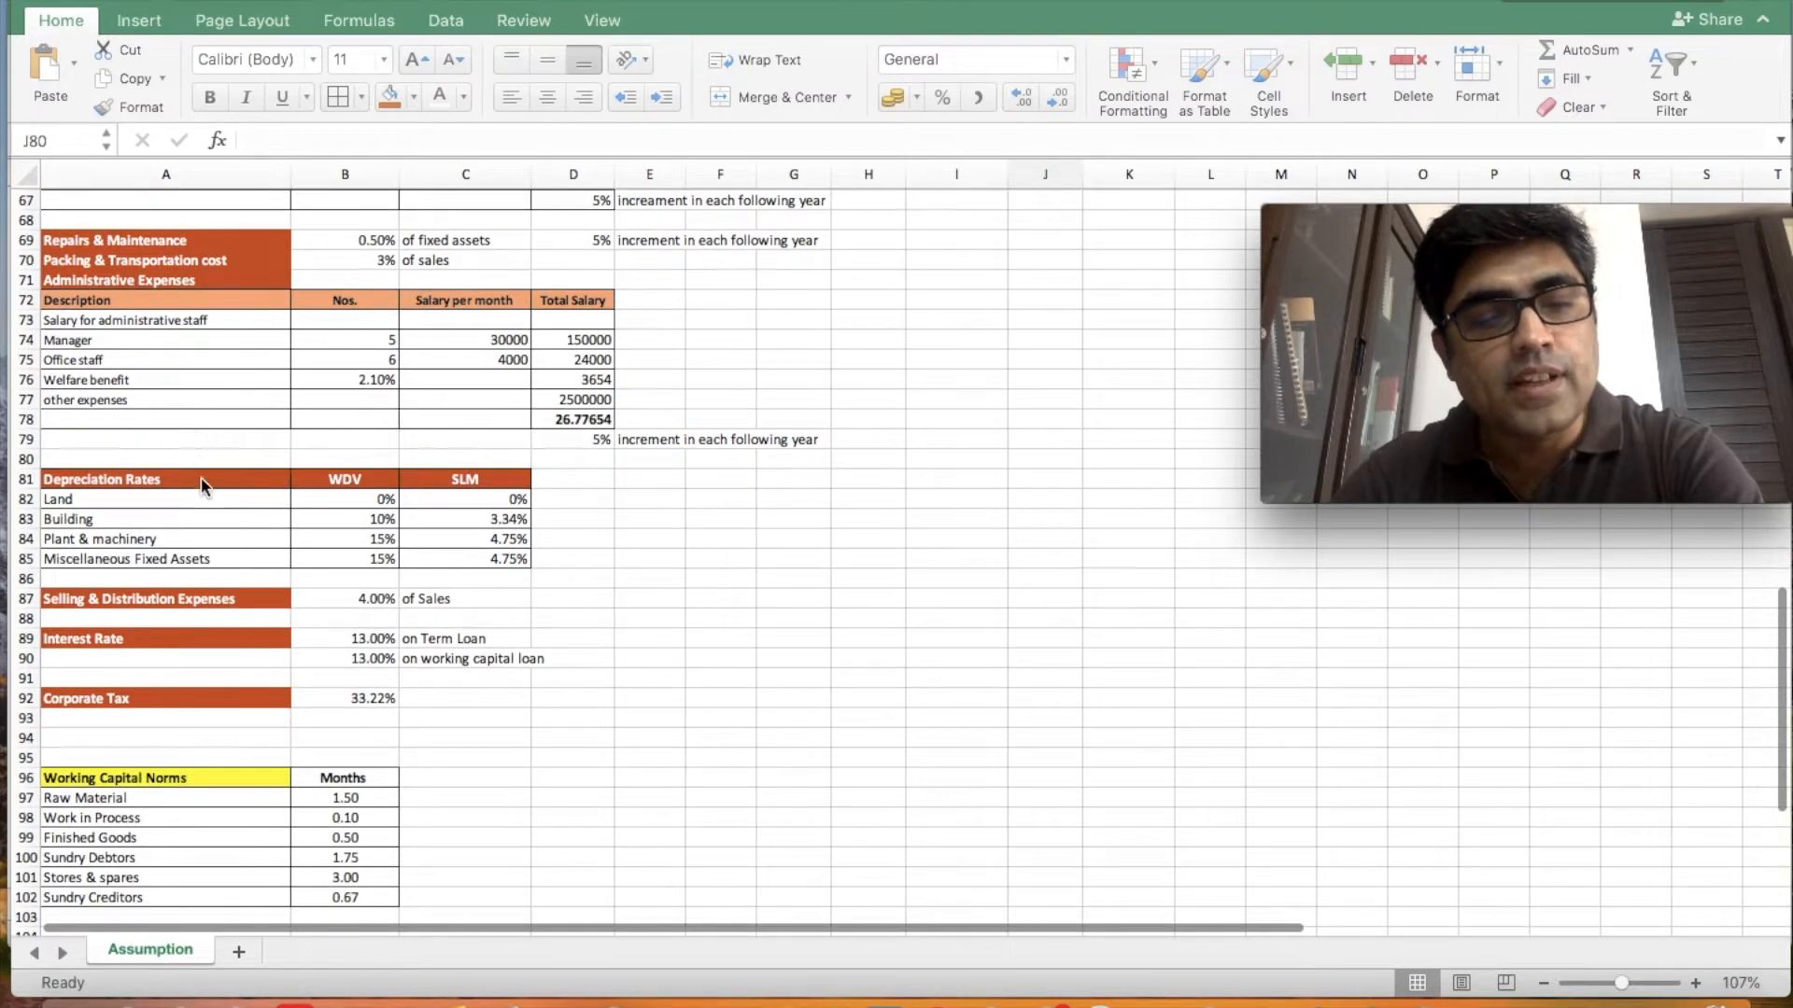
Step: Format the Working Capital Norms and Months header cells with the orange-red fill and white font of the other section headers
left_click(114, 778)
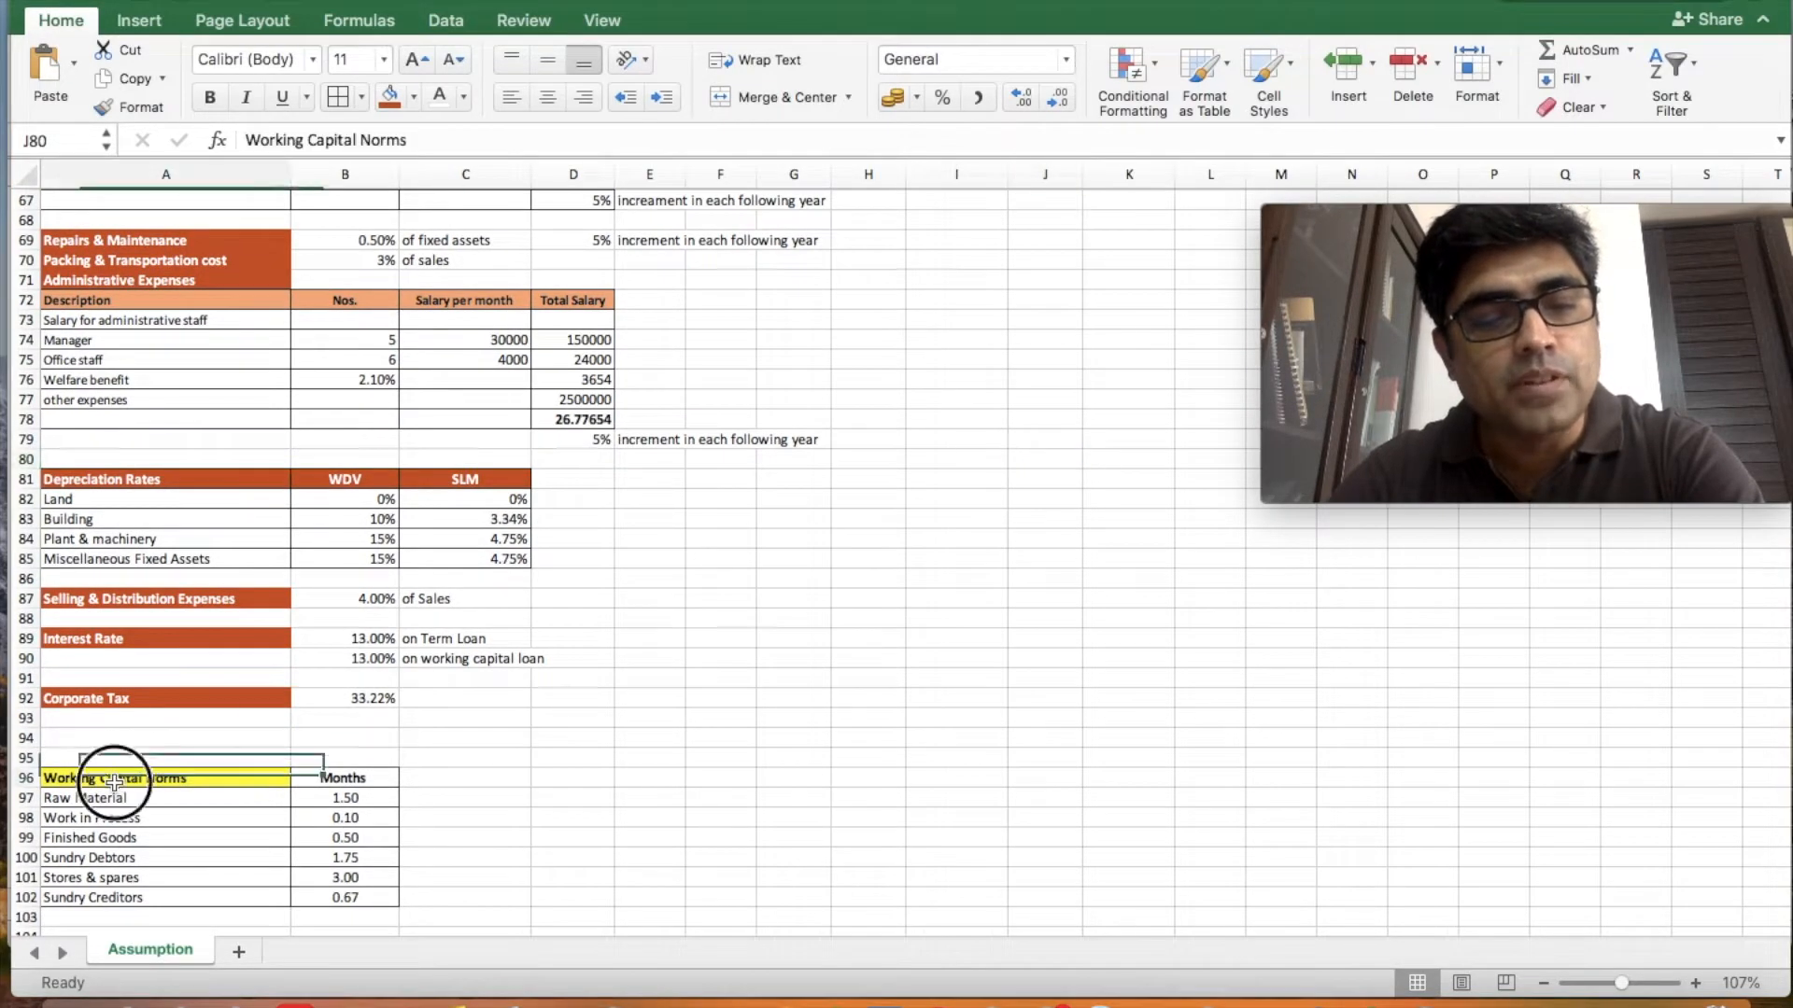
left_click(388, 96)
left_click(367, 782)
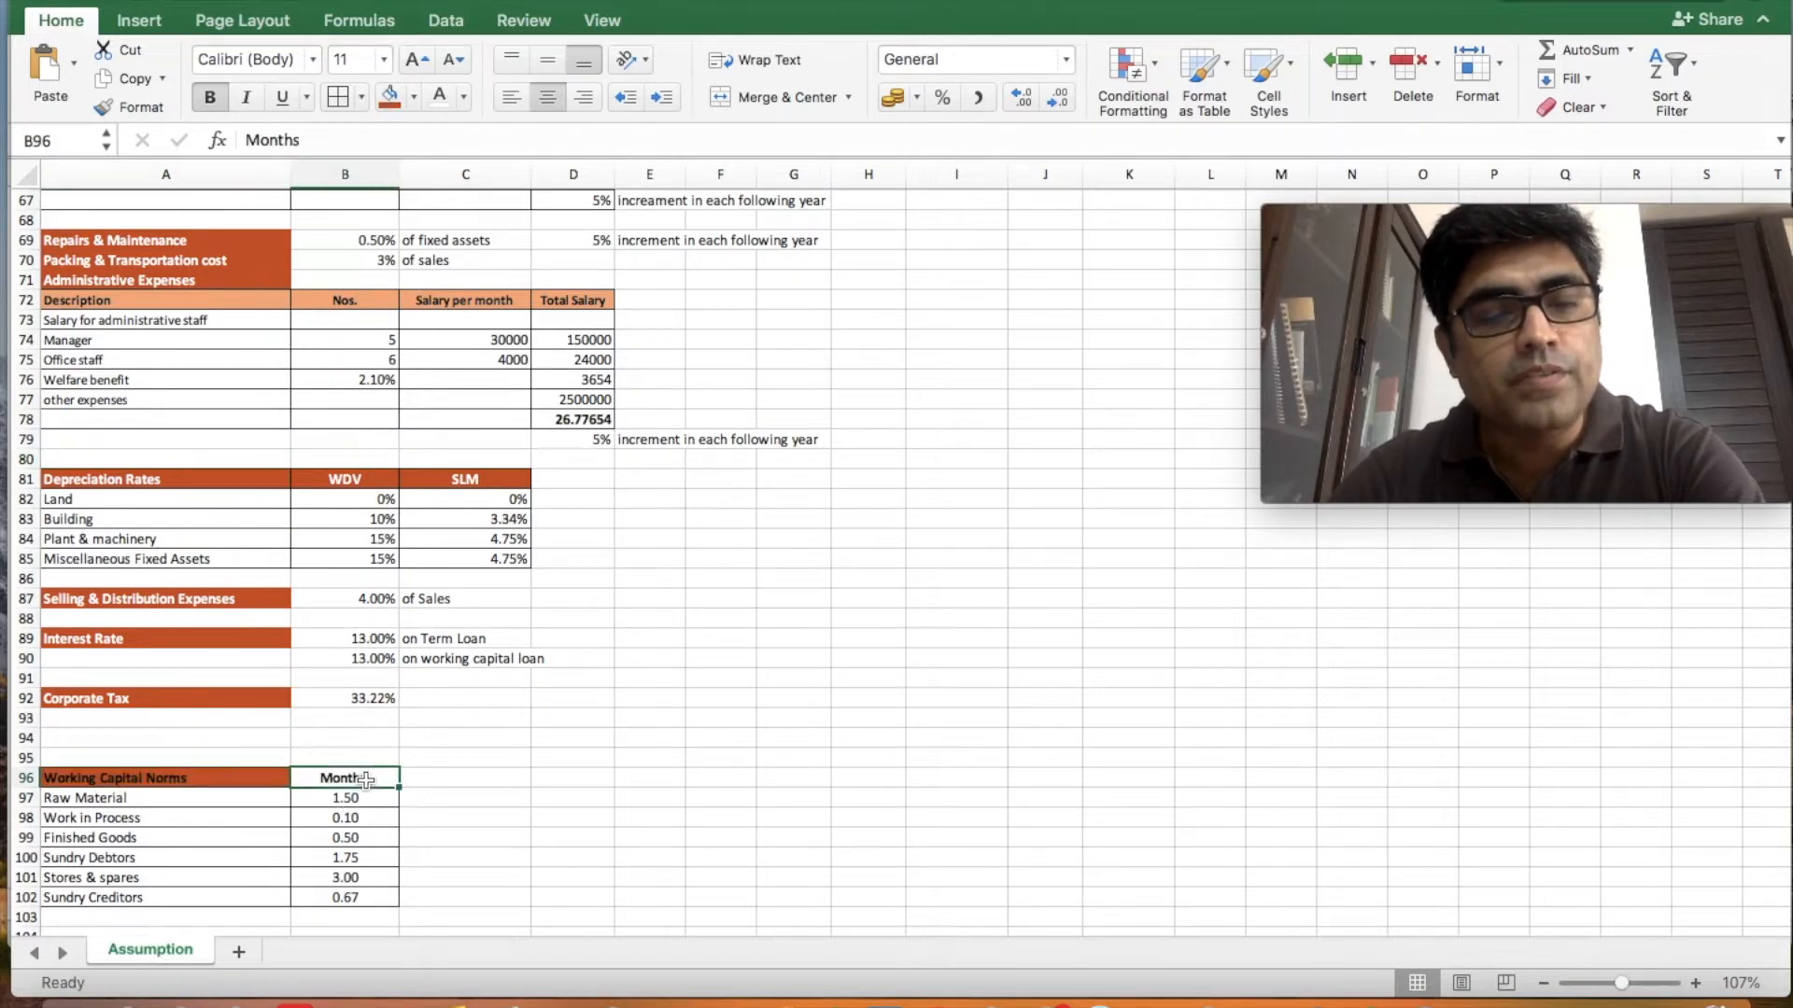
left_click(388, 96)
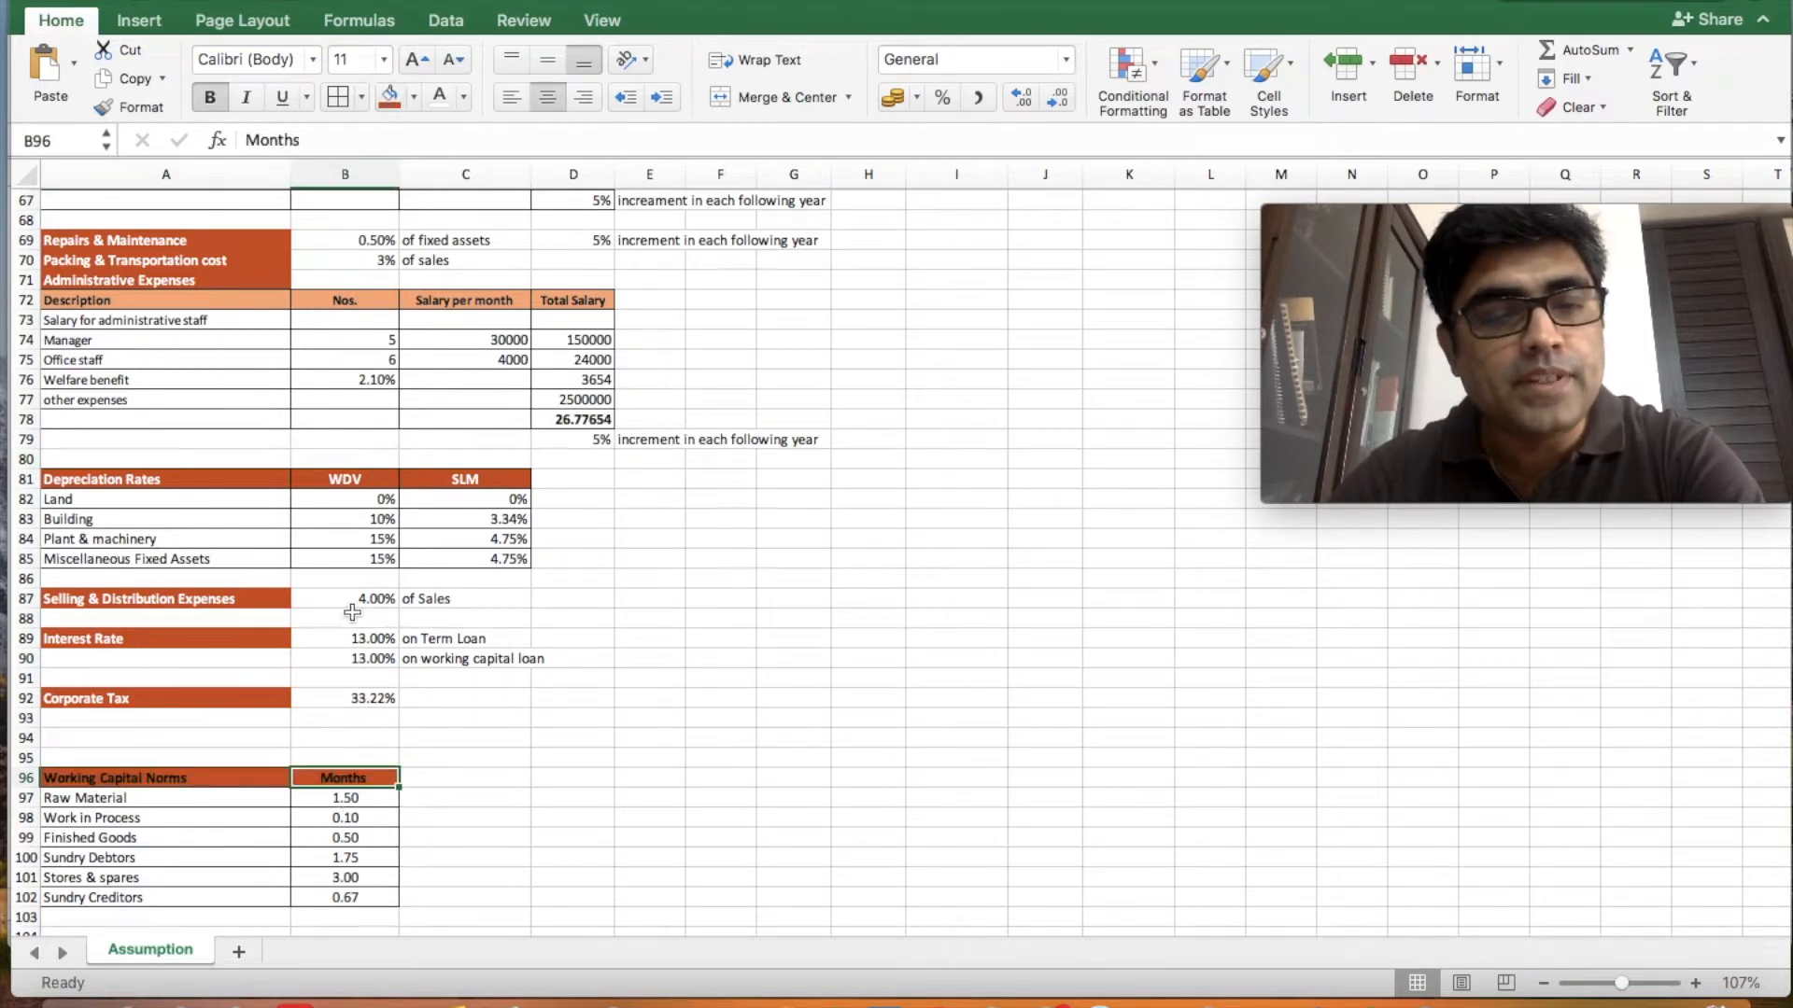
left_click(439, 96)
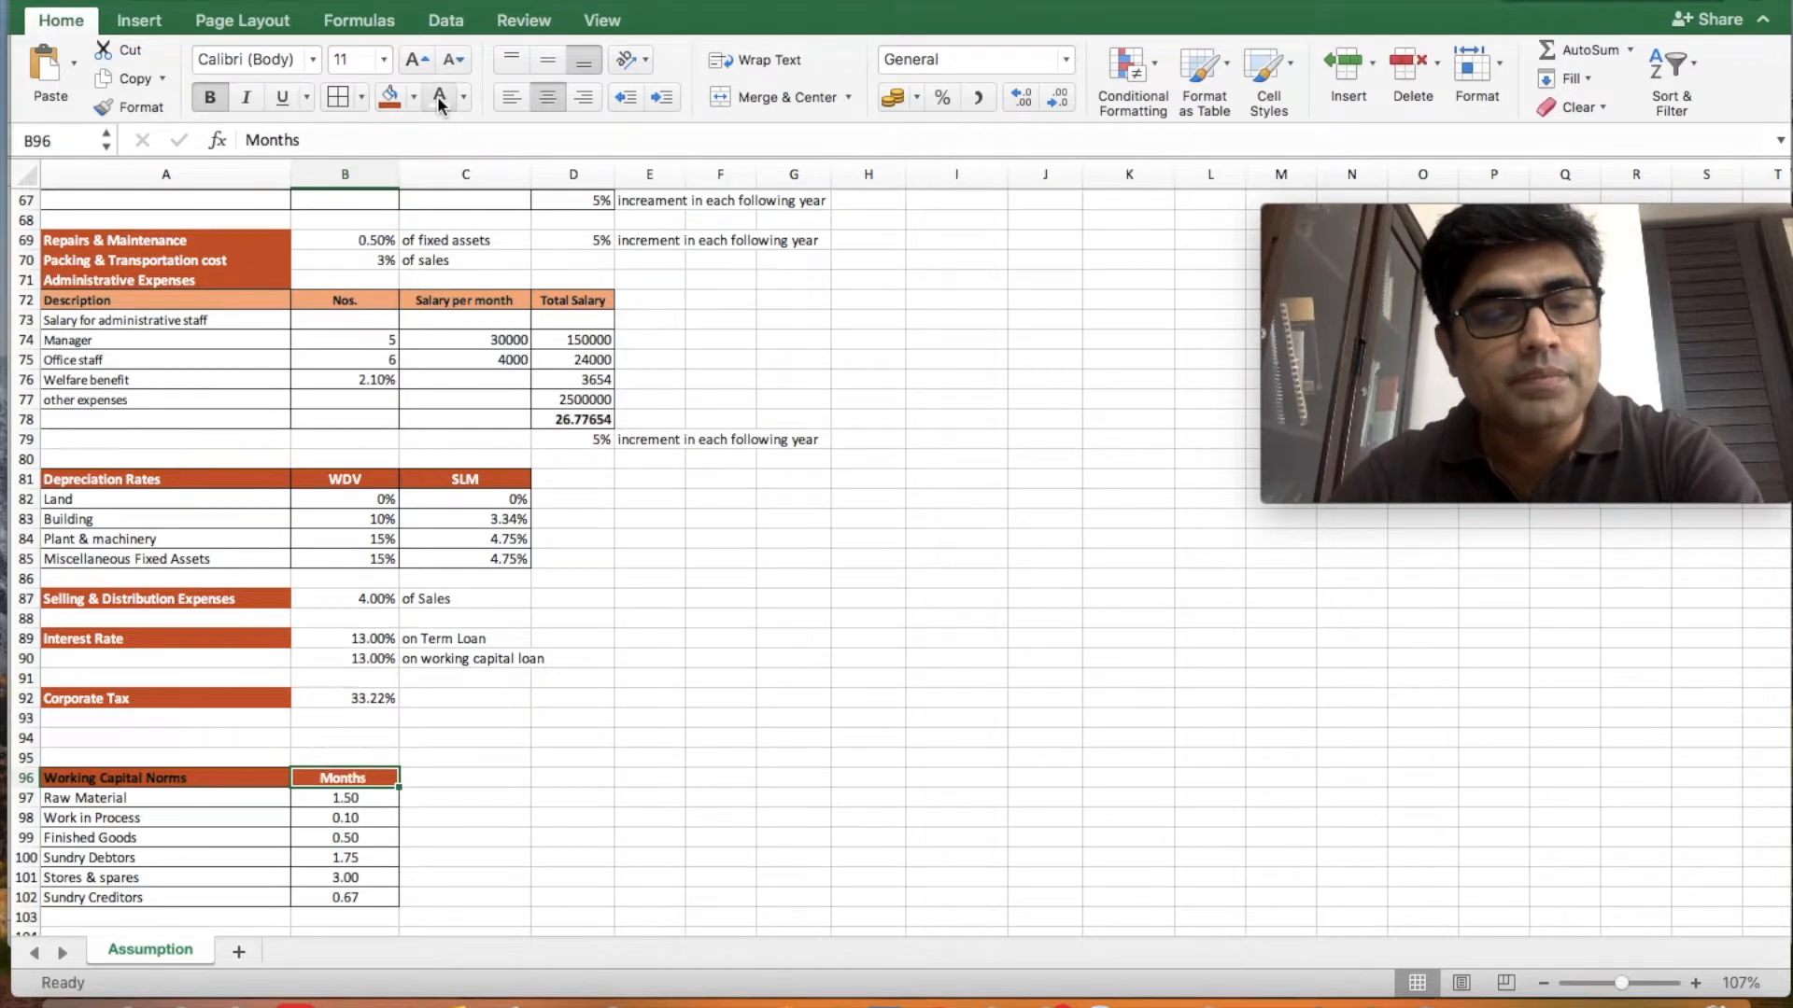
left_click(213, 777)
left_click(438, 96)
left_click(1044, 637)
Step: Examine the installed capacity inputs and formulas in B3 to B14, from daily capacity through boxes per month
scroll(1044, 637, "up", 15)
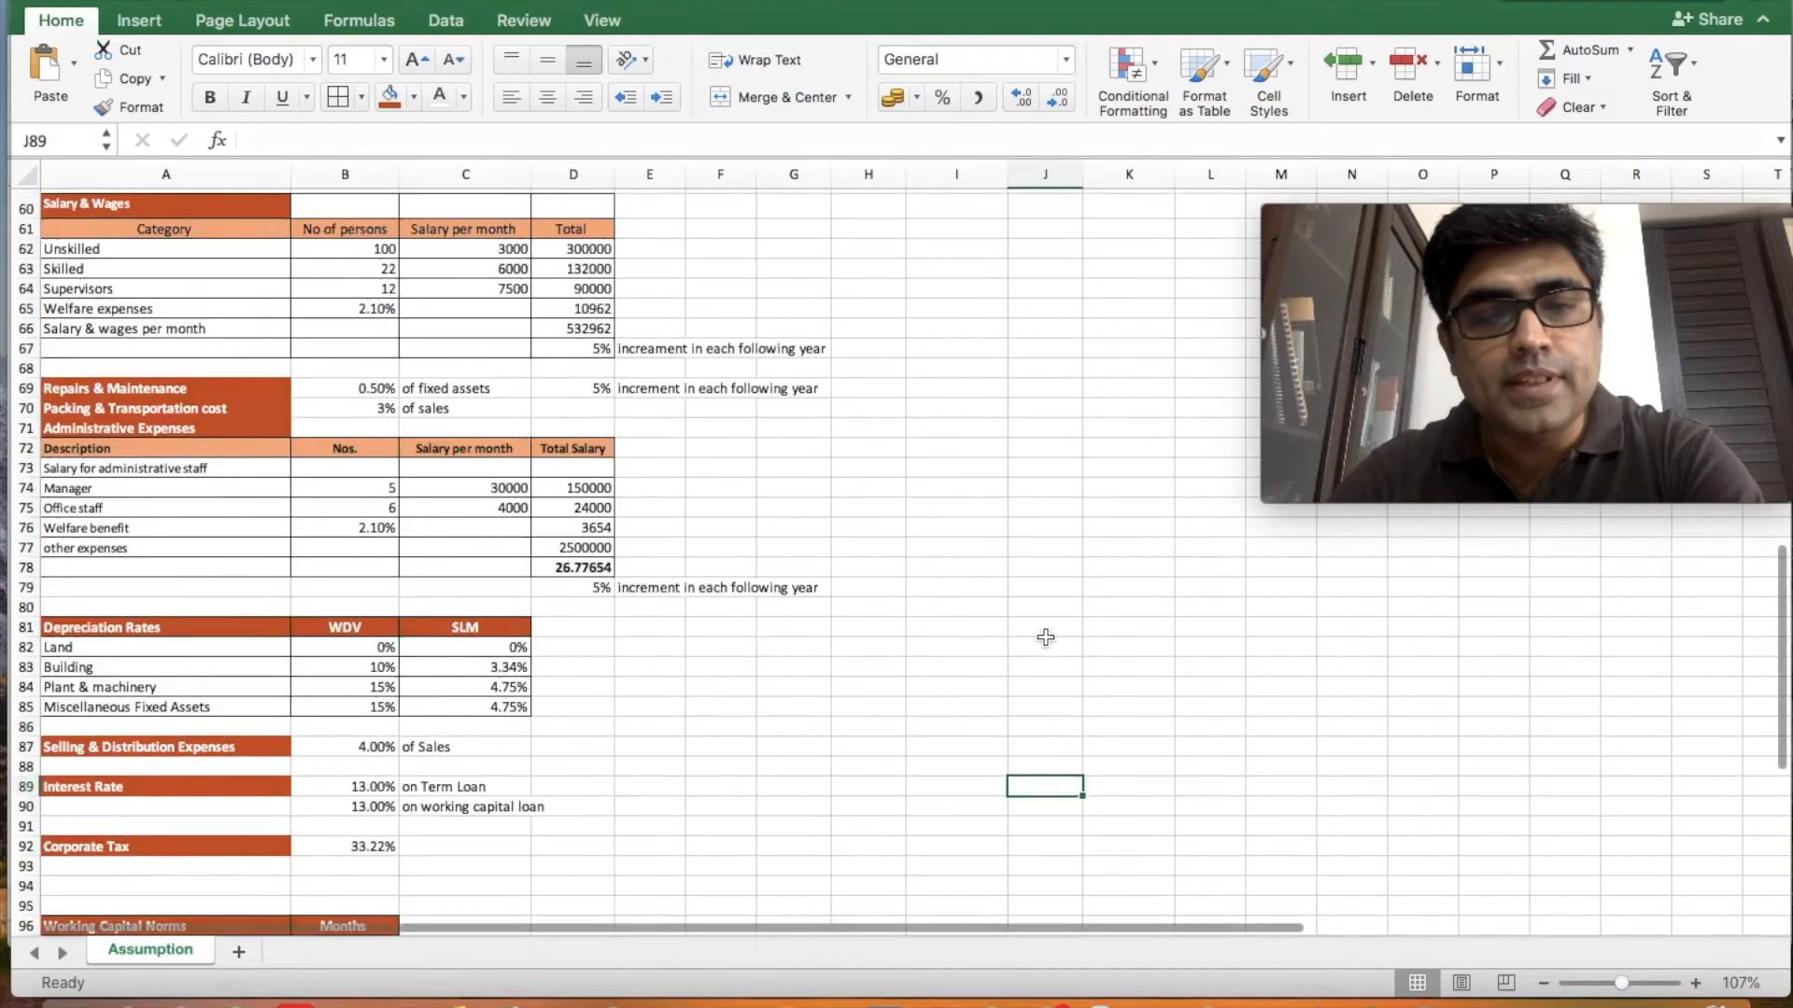
scroll(1104, 709, "up", 5)
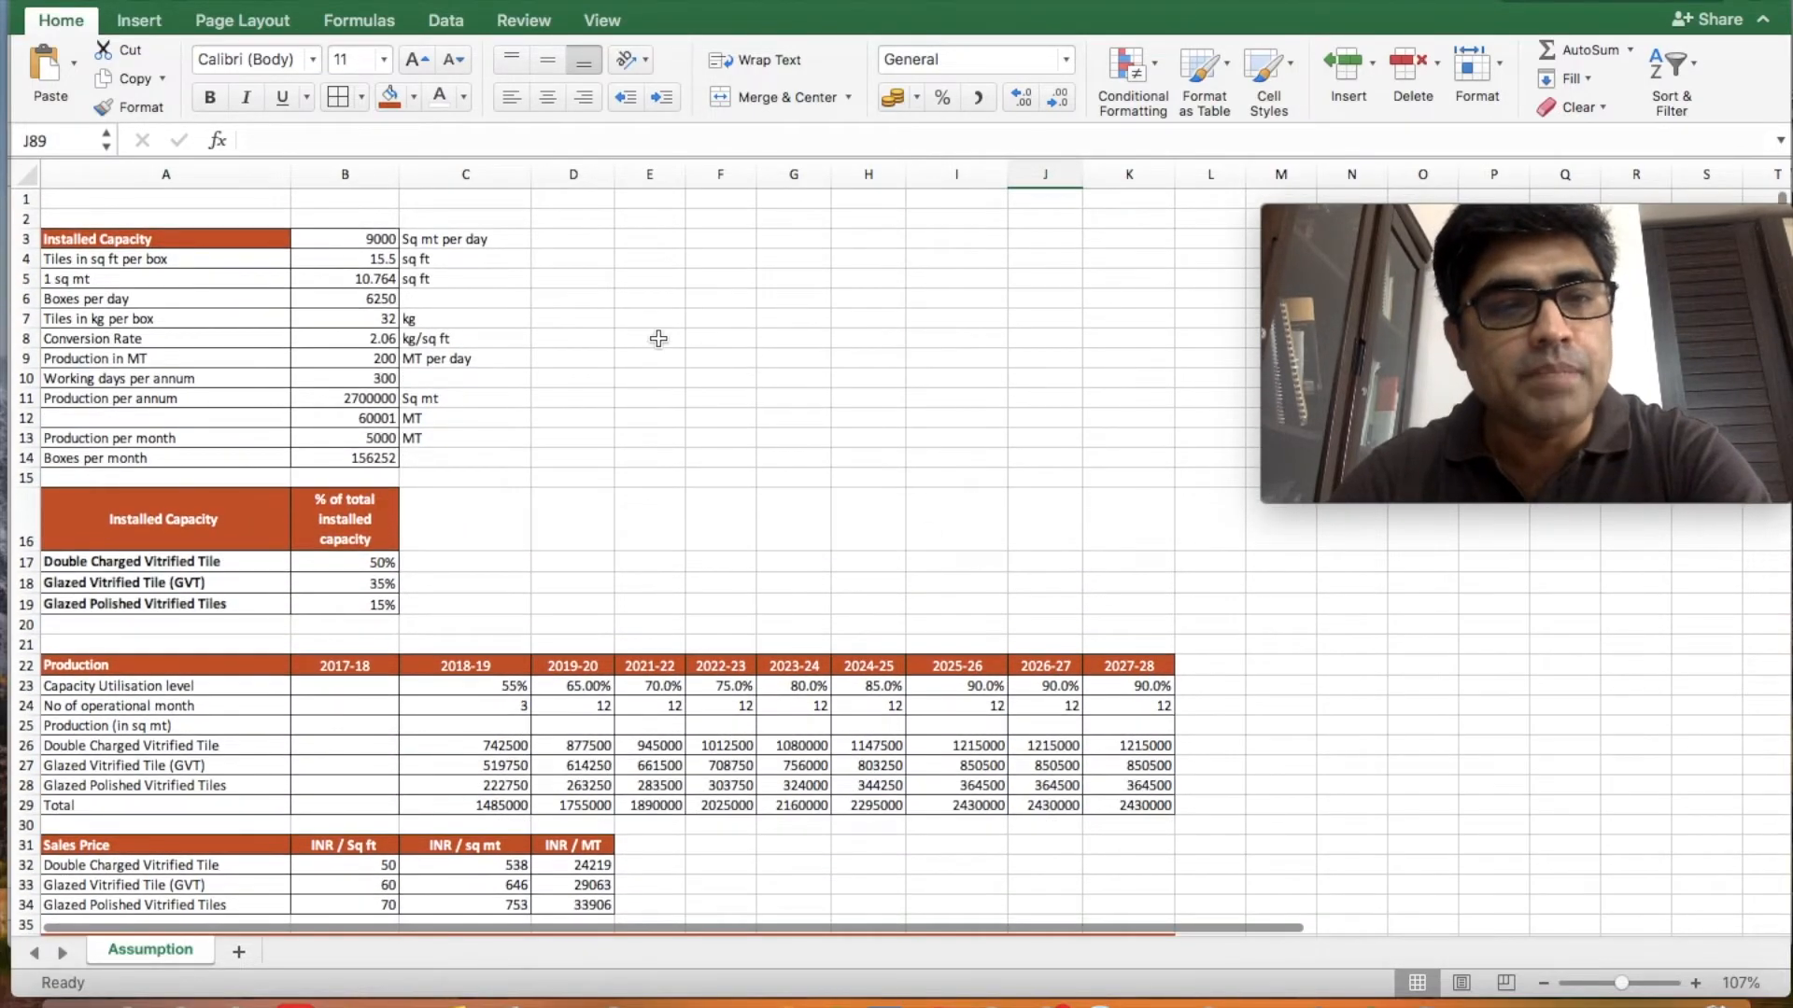
left_click(379, 238)
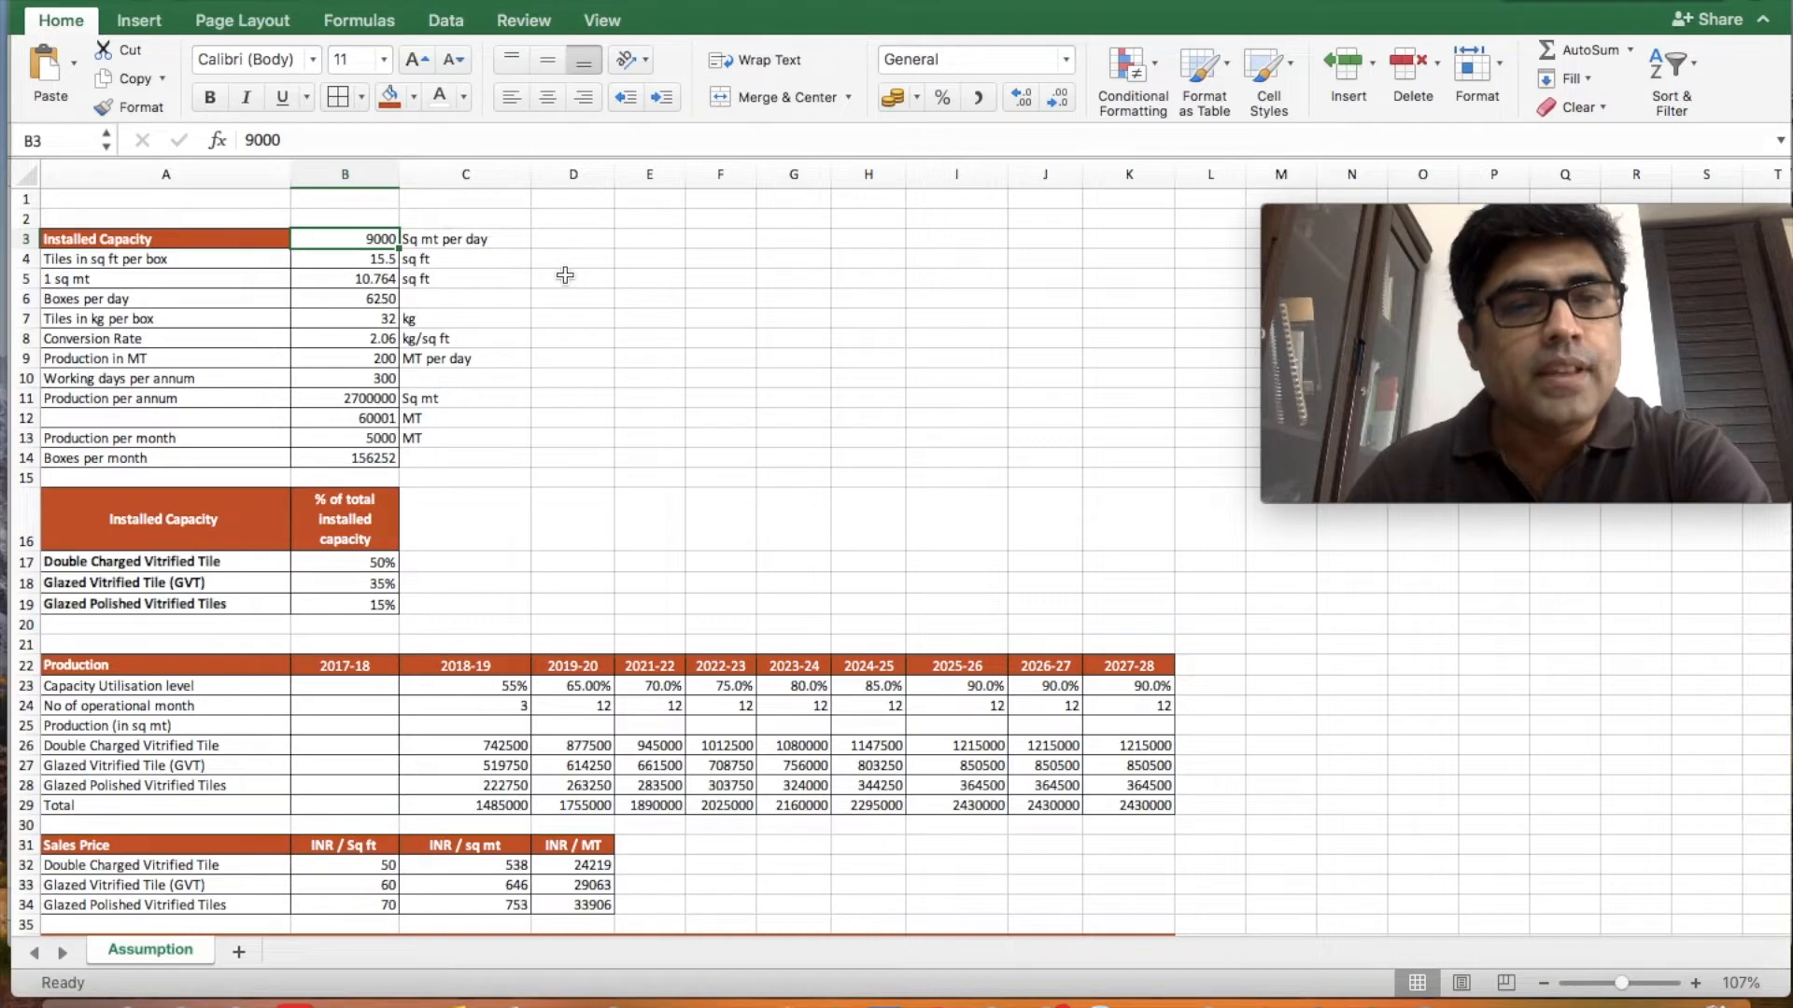
key("Down")
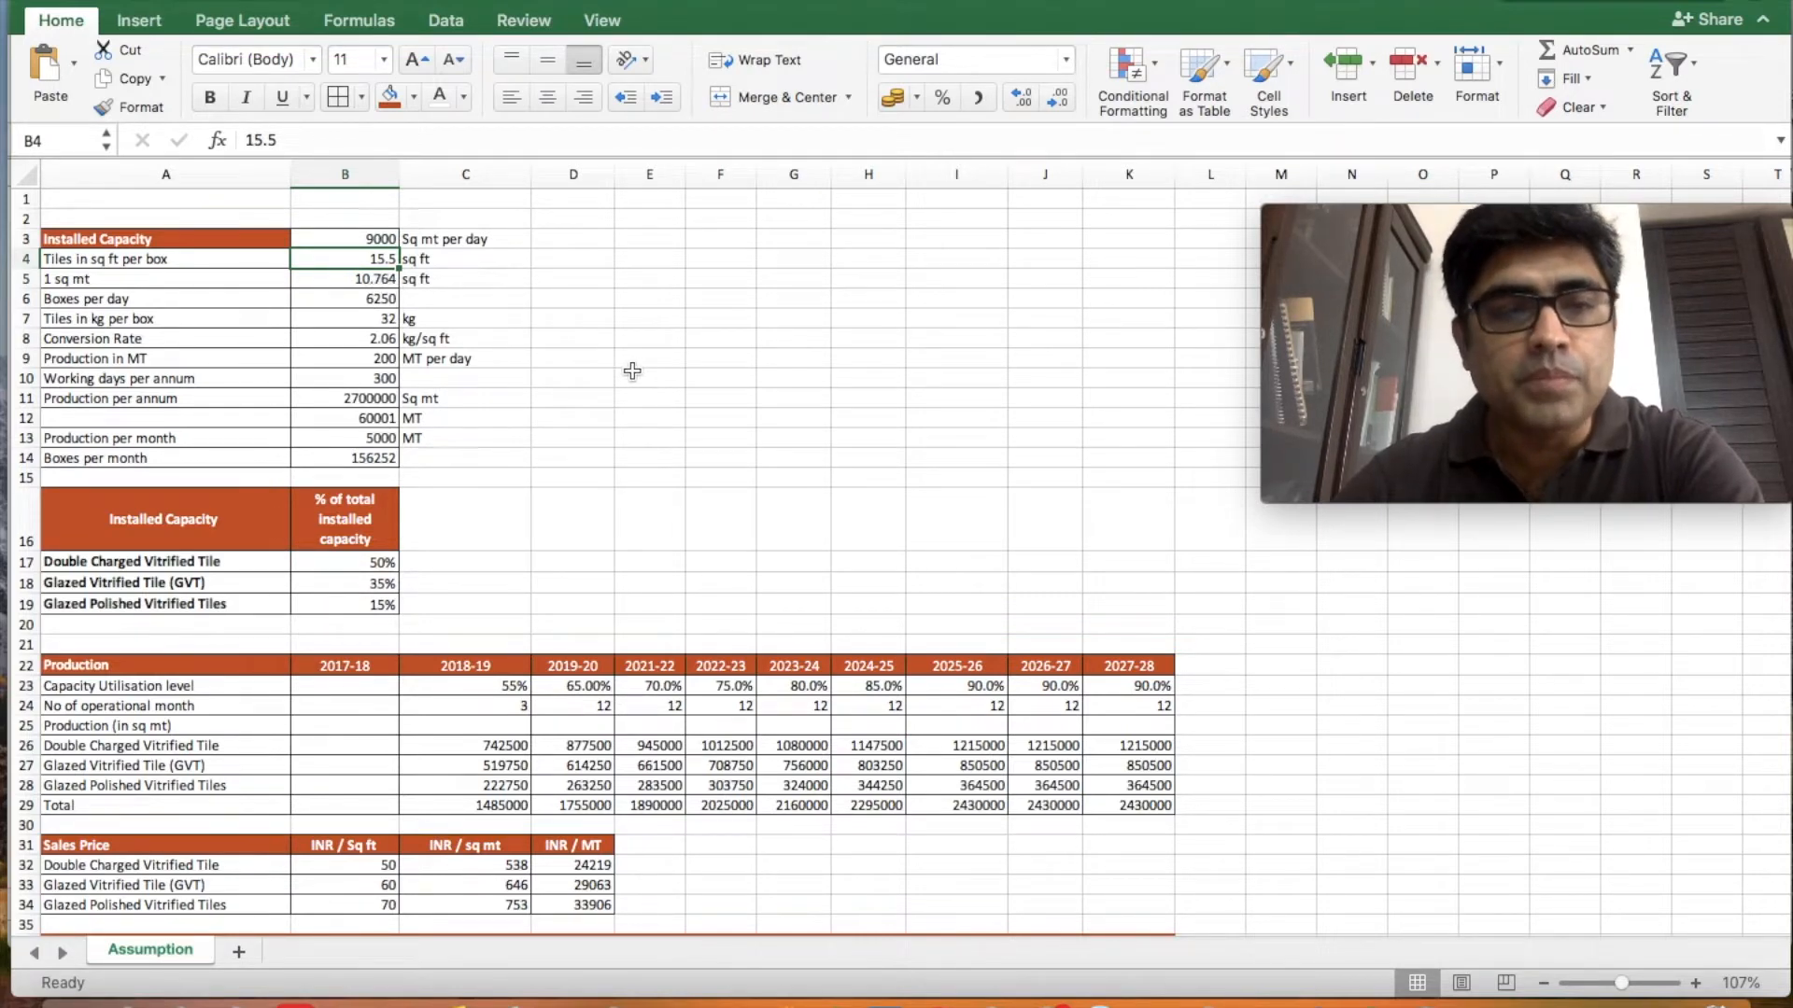
left_click(392, 280)
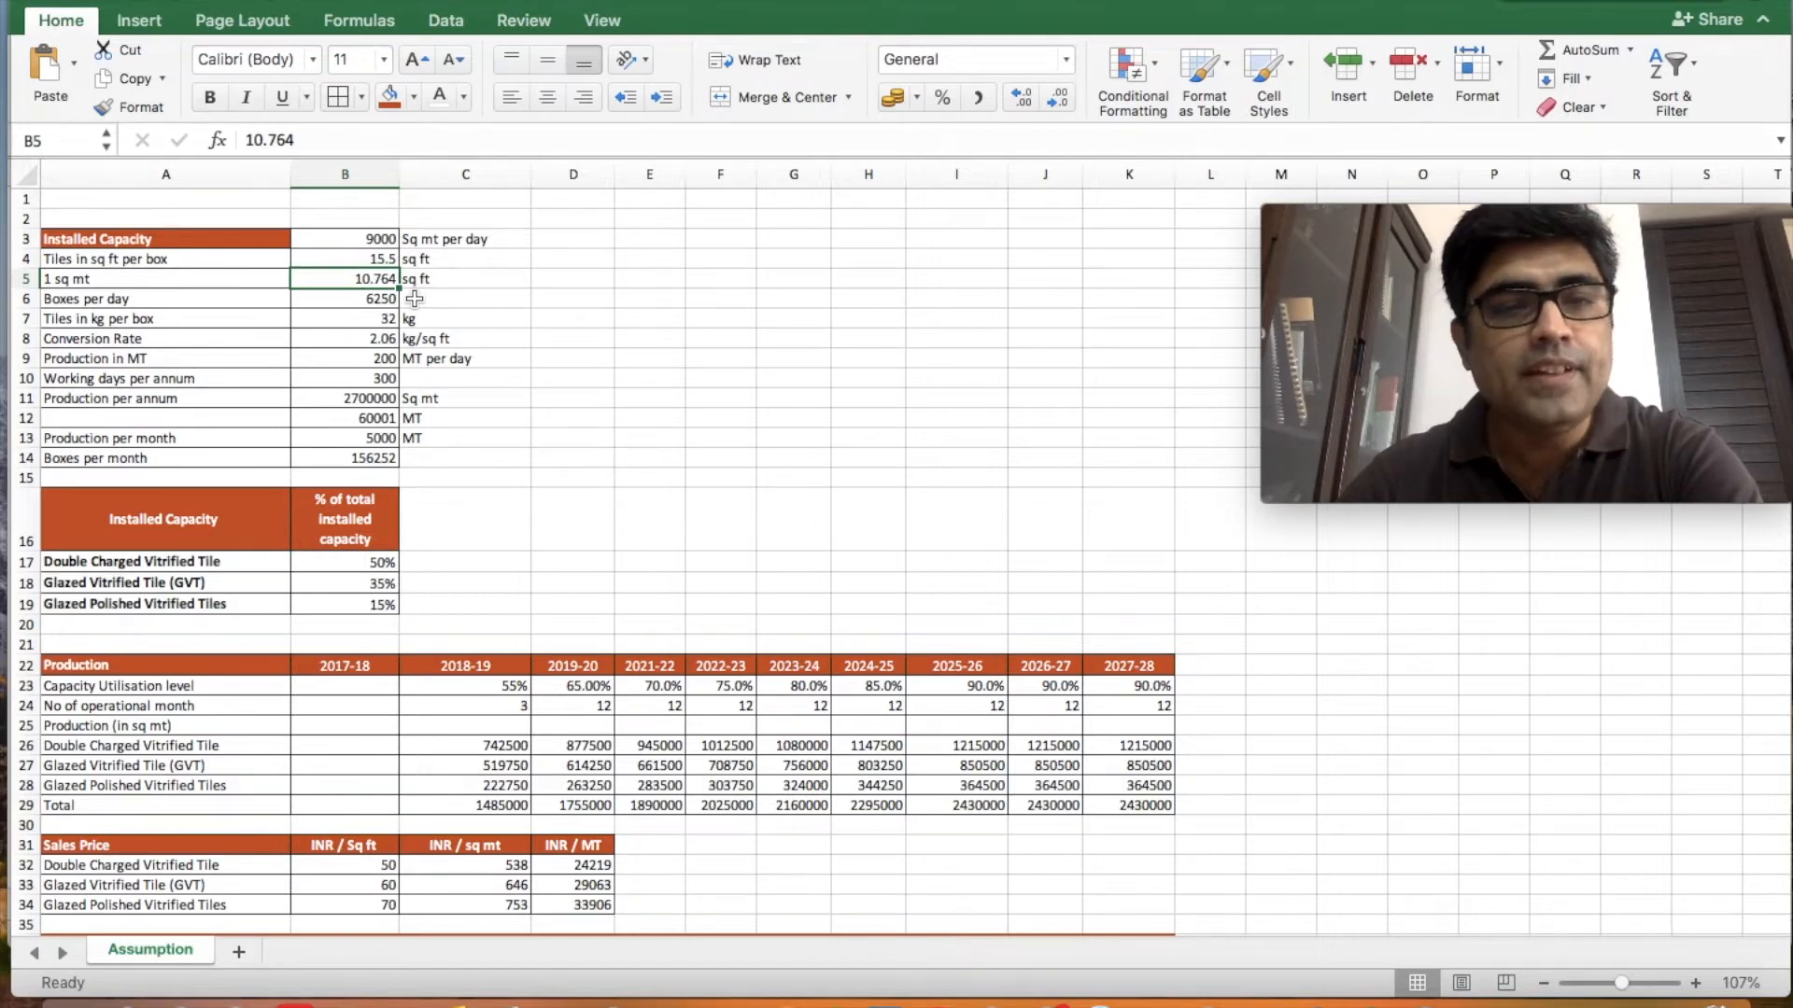
left_click(352, 299)
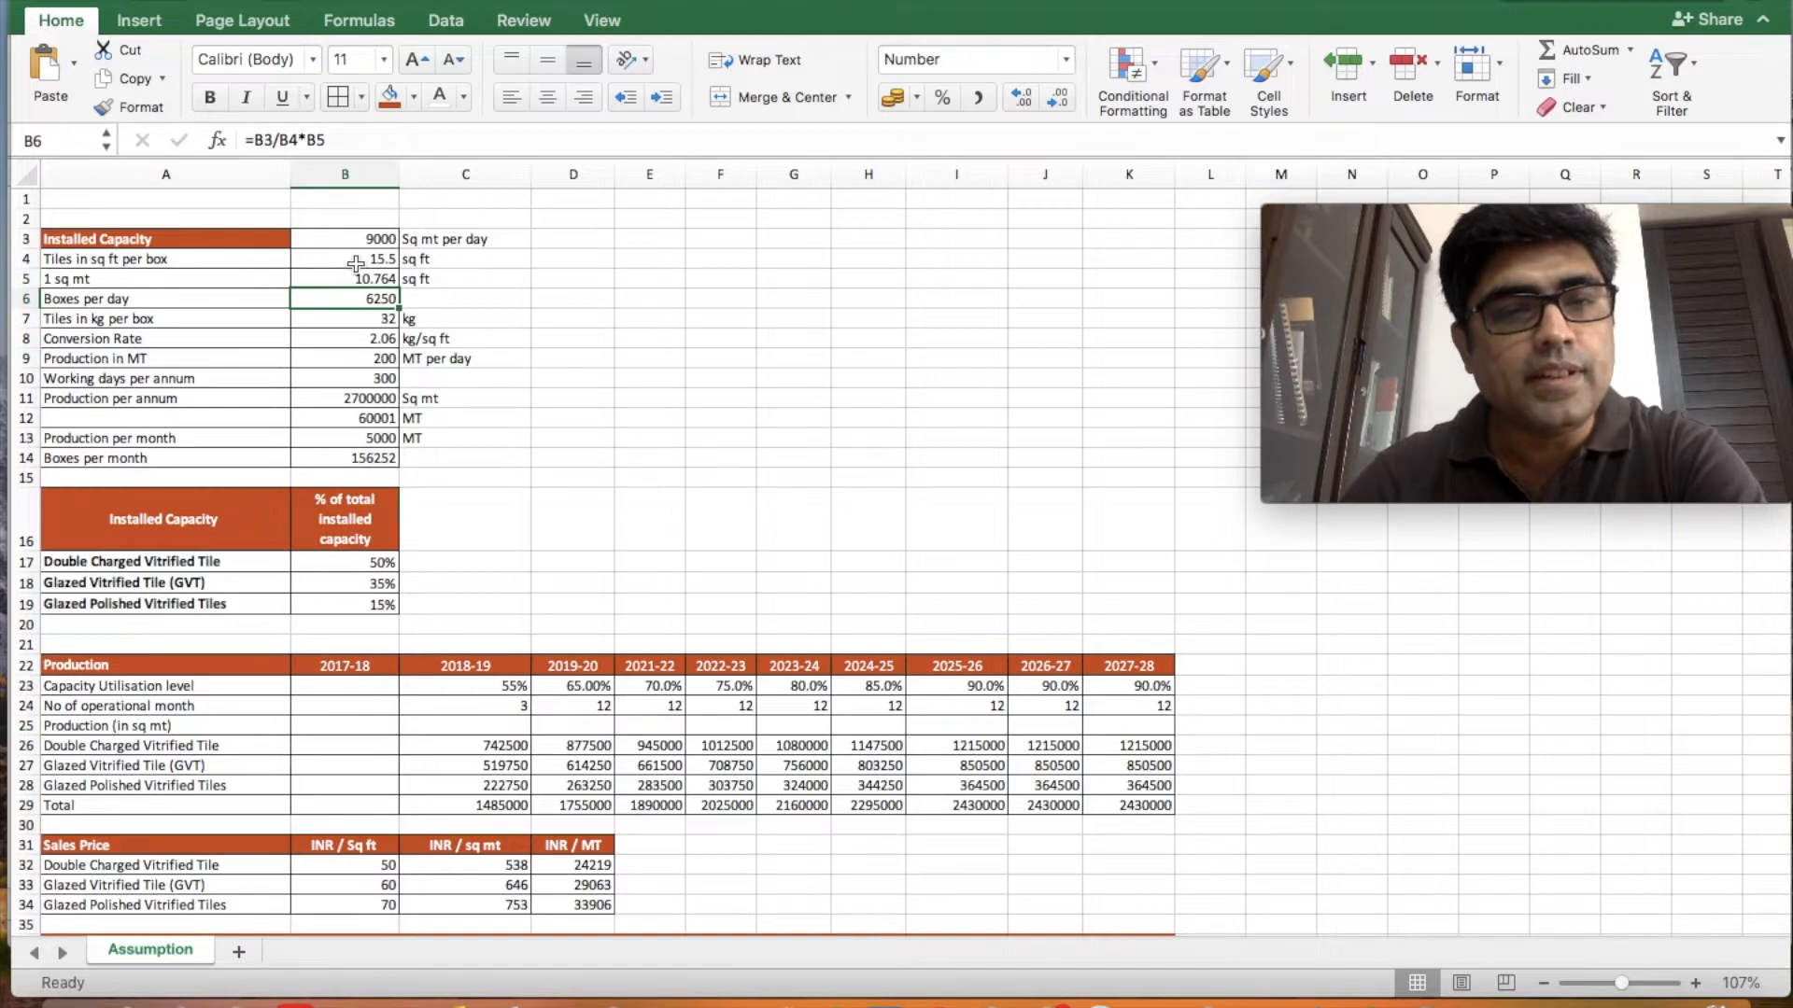
left_click(360, 320)
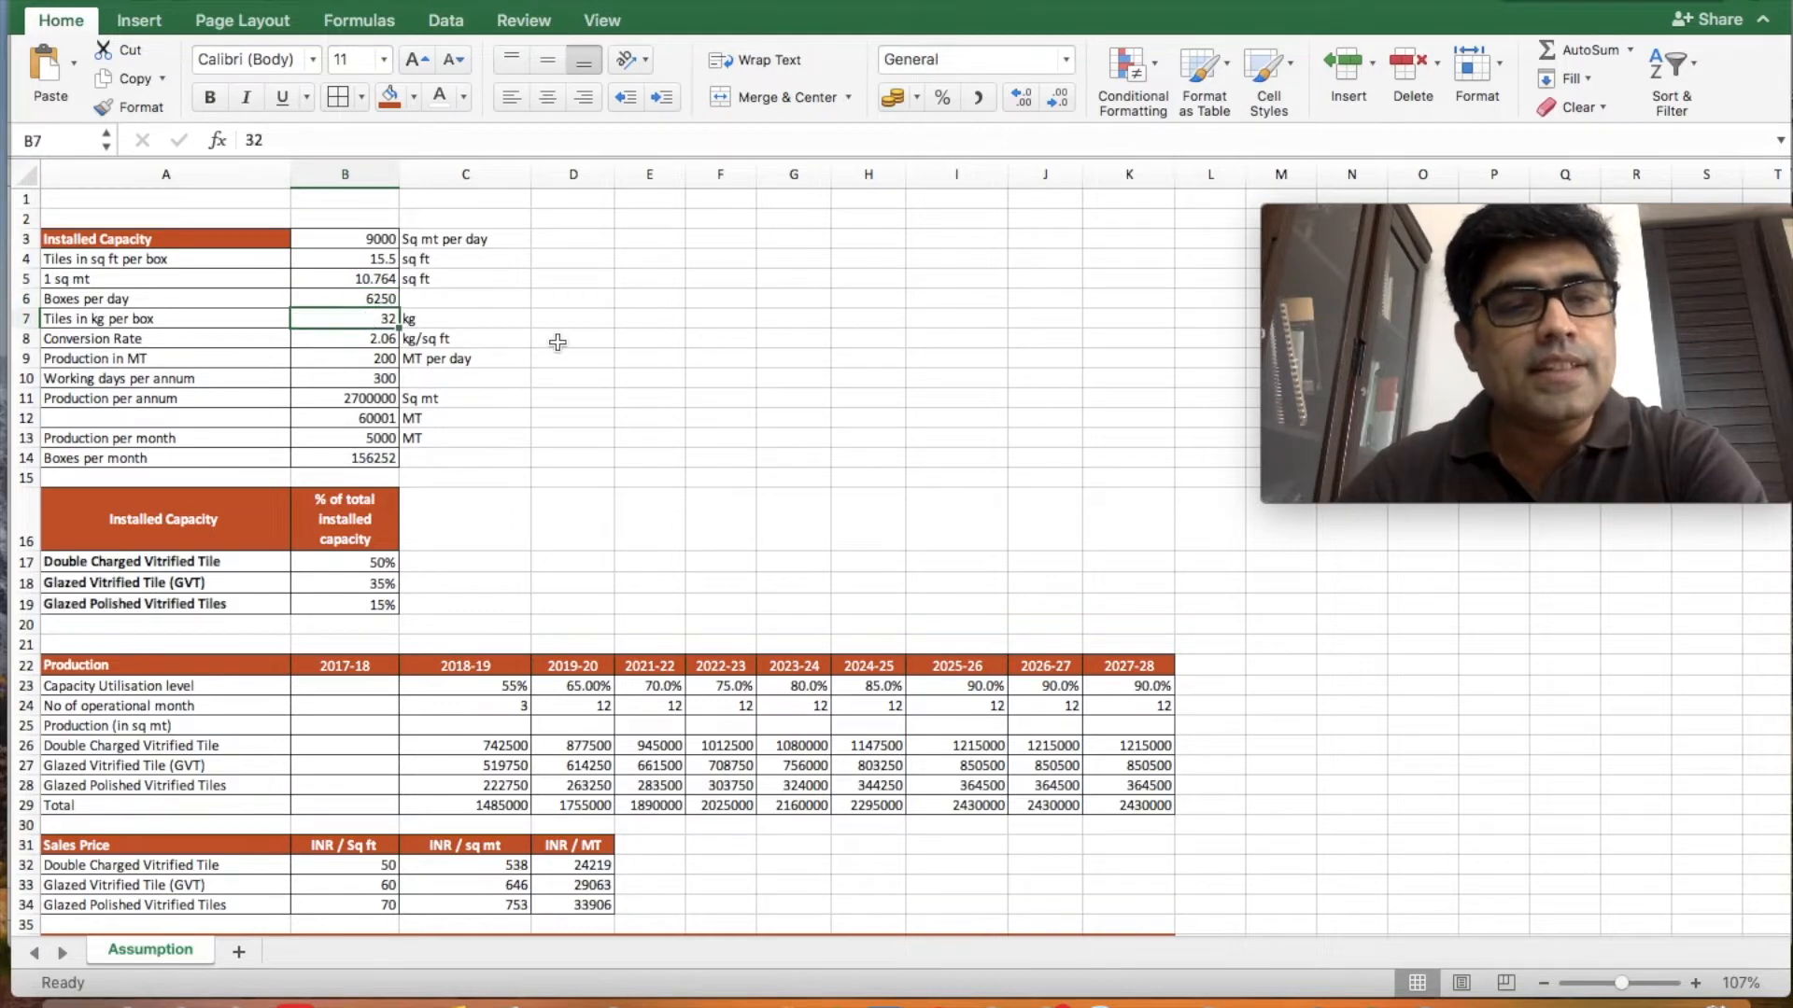
key("Down")
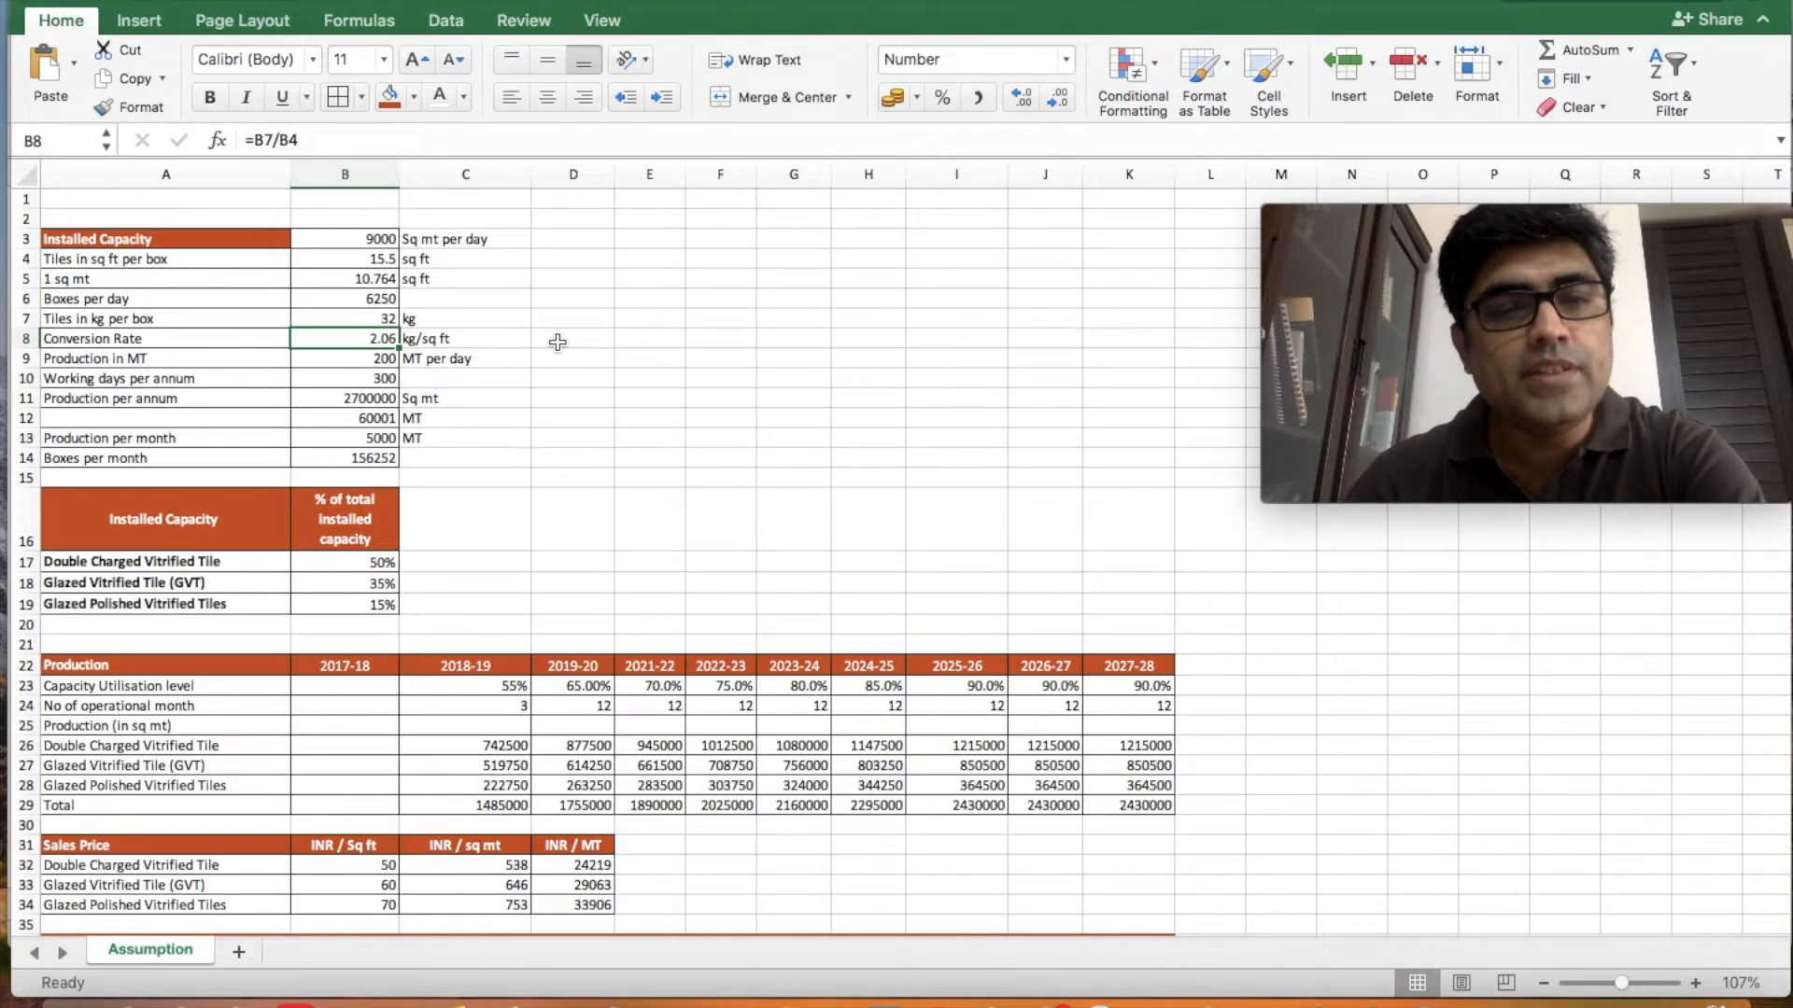
key("Down")
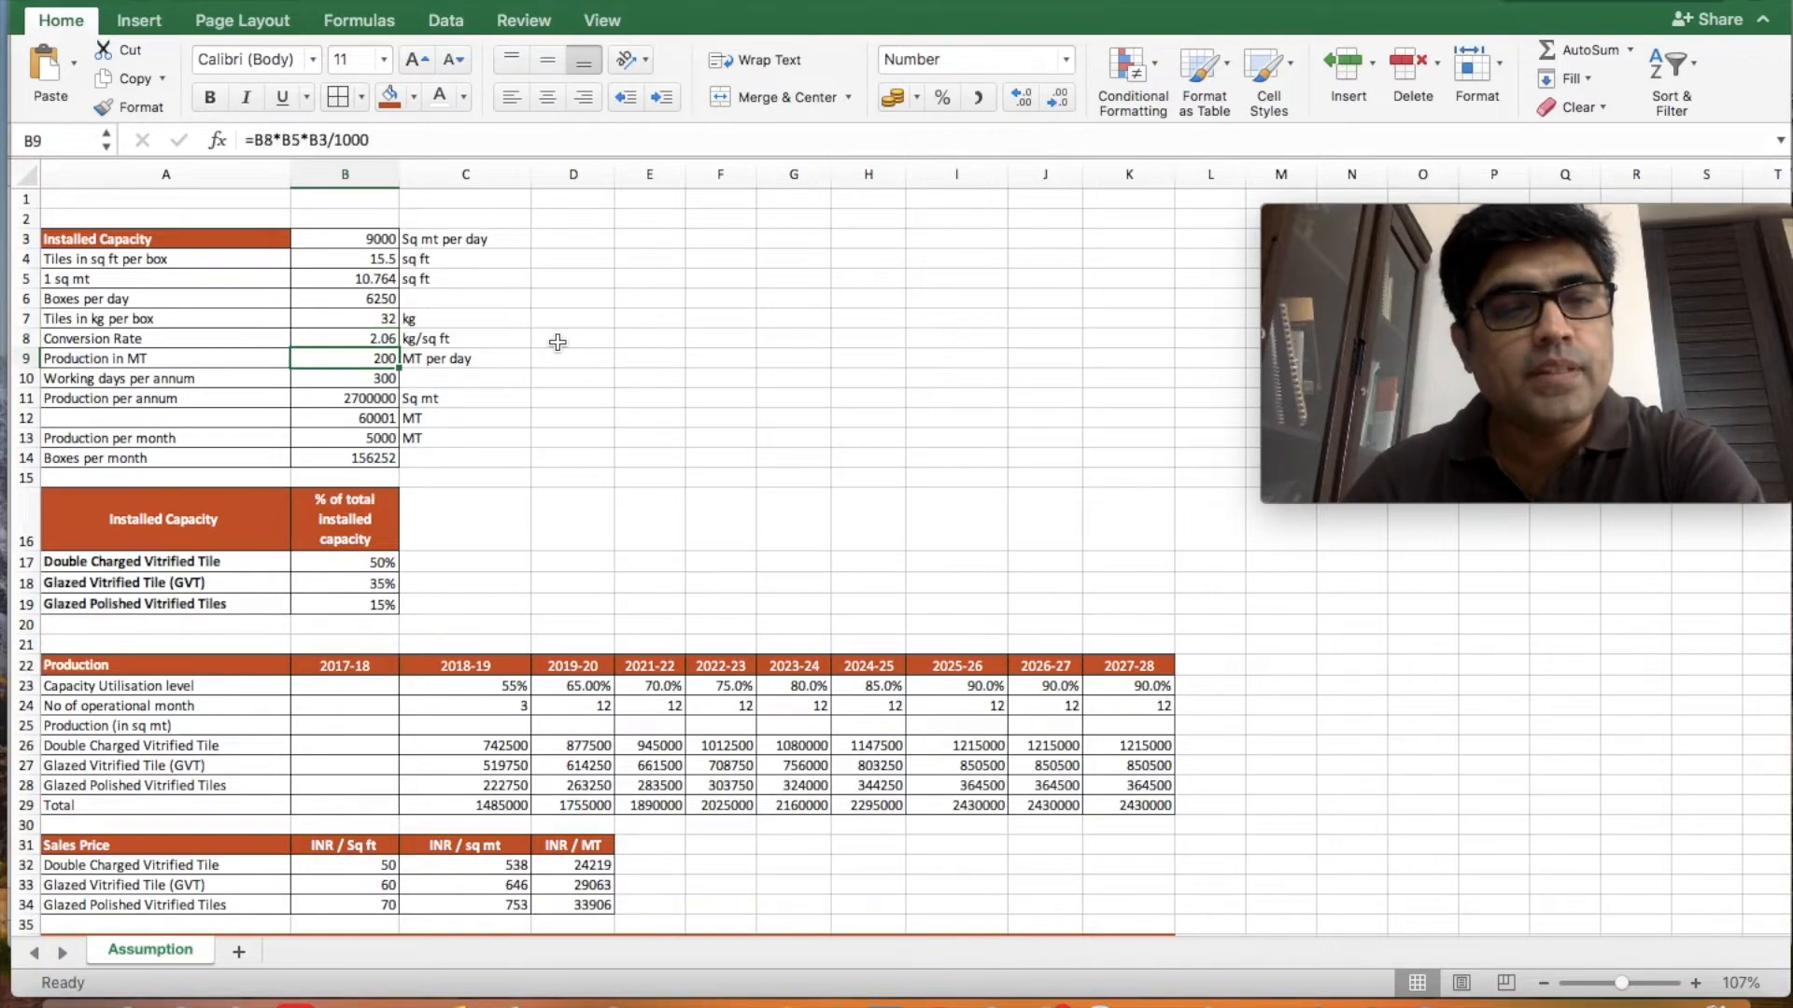
key("Down")
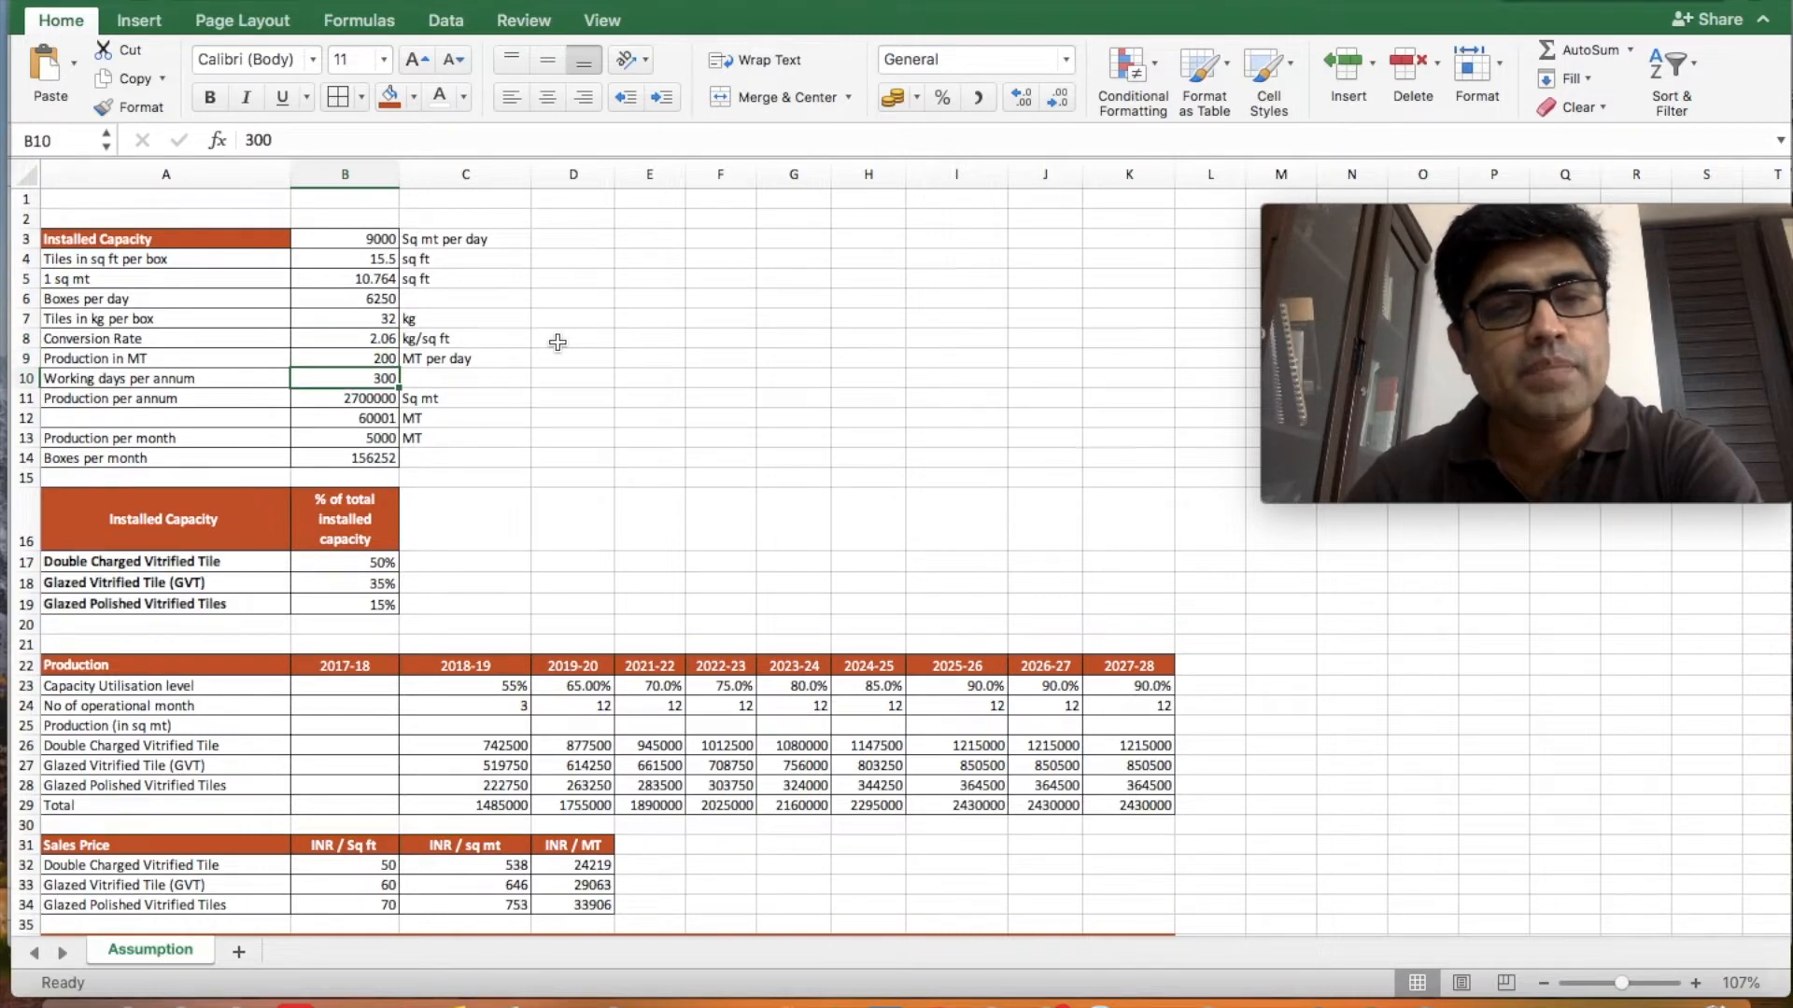
key("Down")
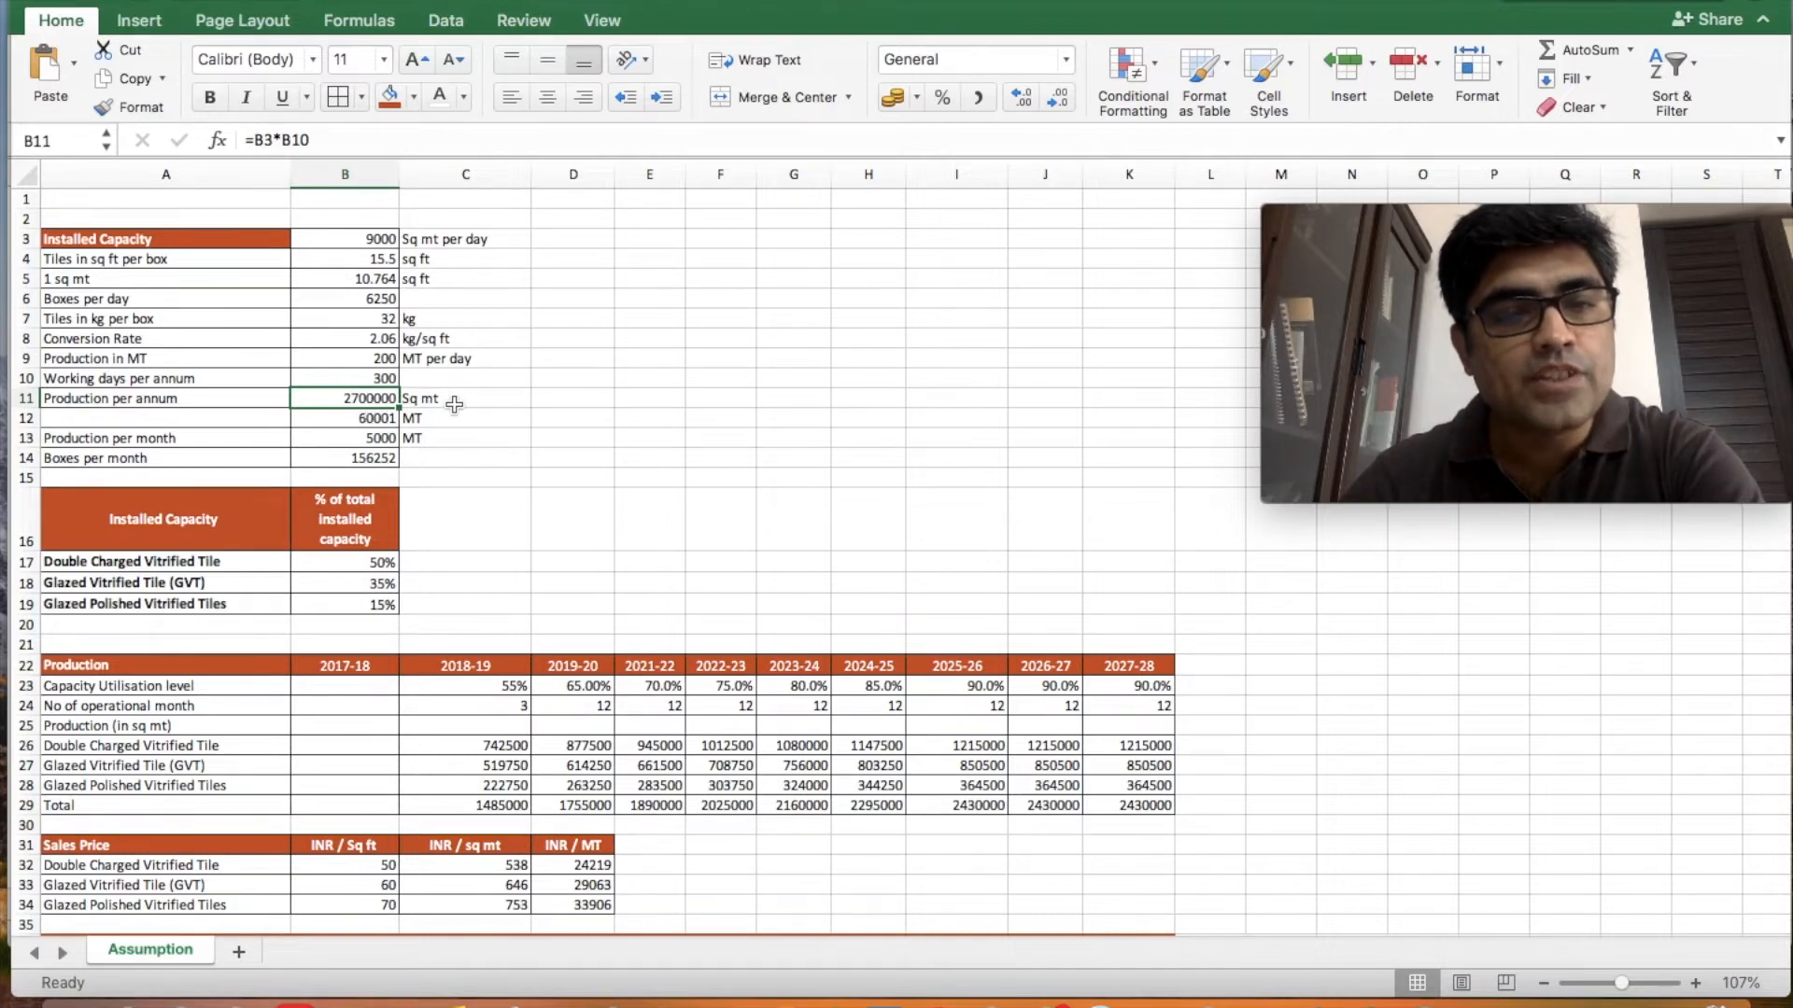
left_click(369, 420)
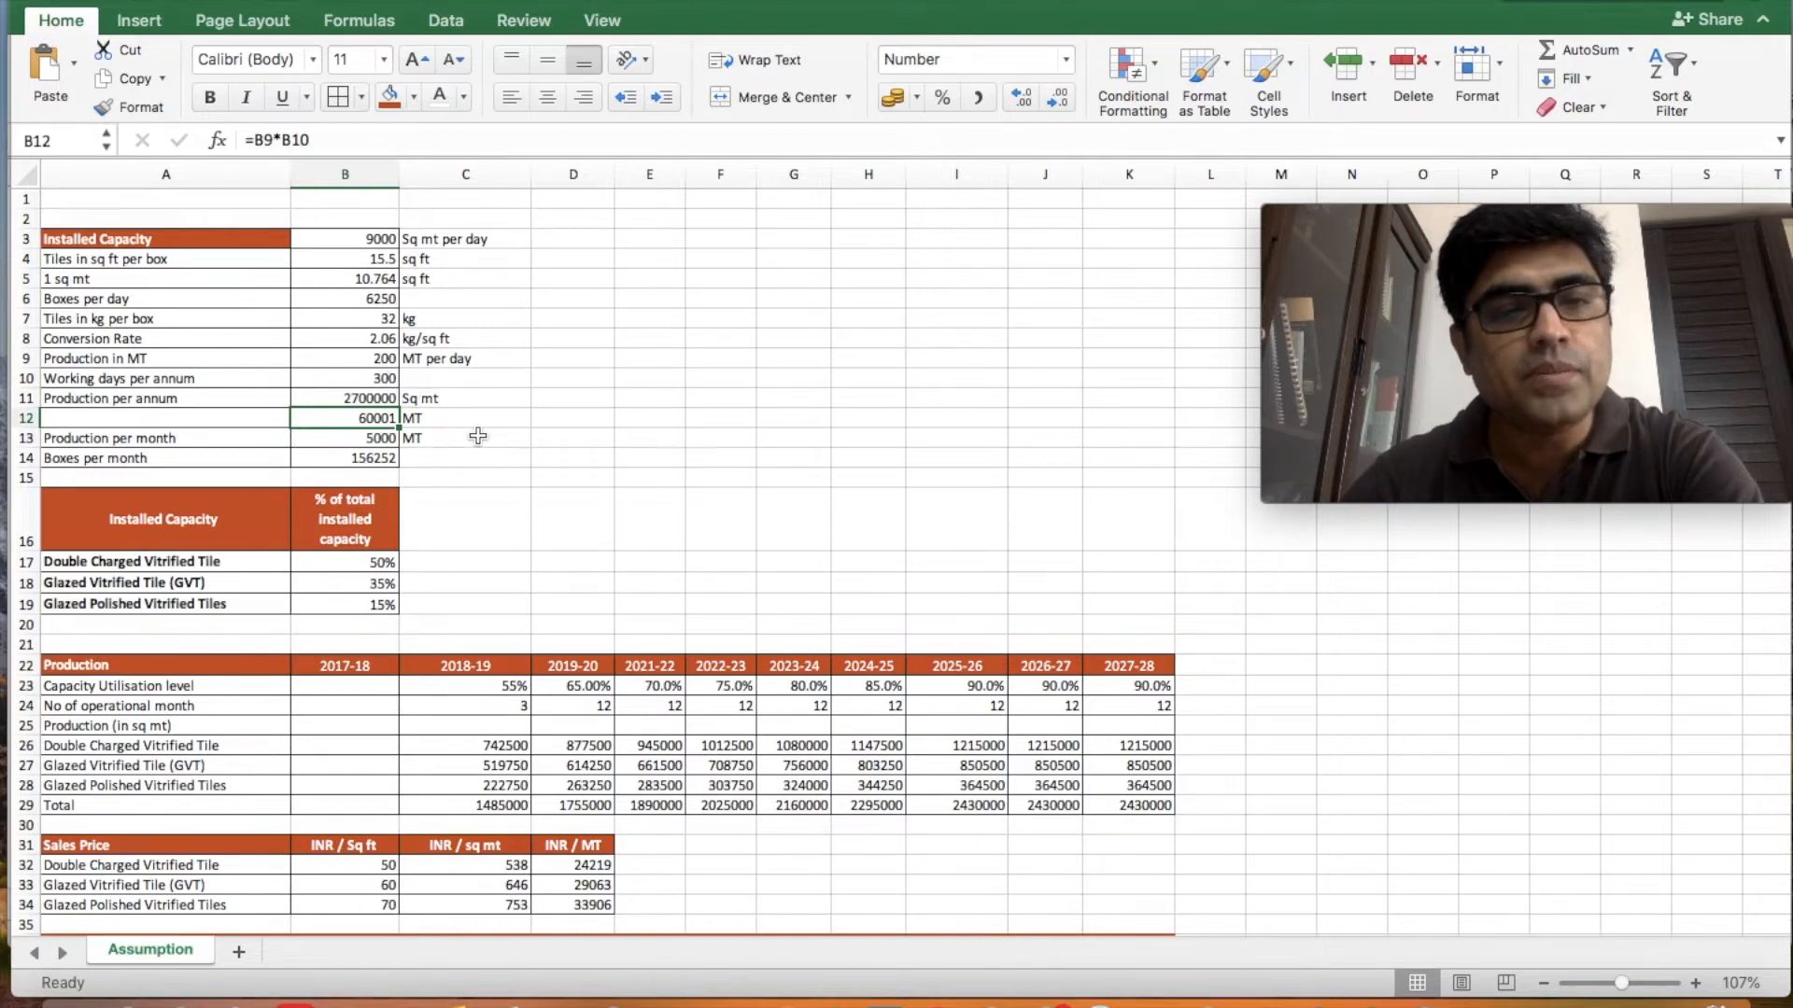
key("Down")
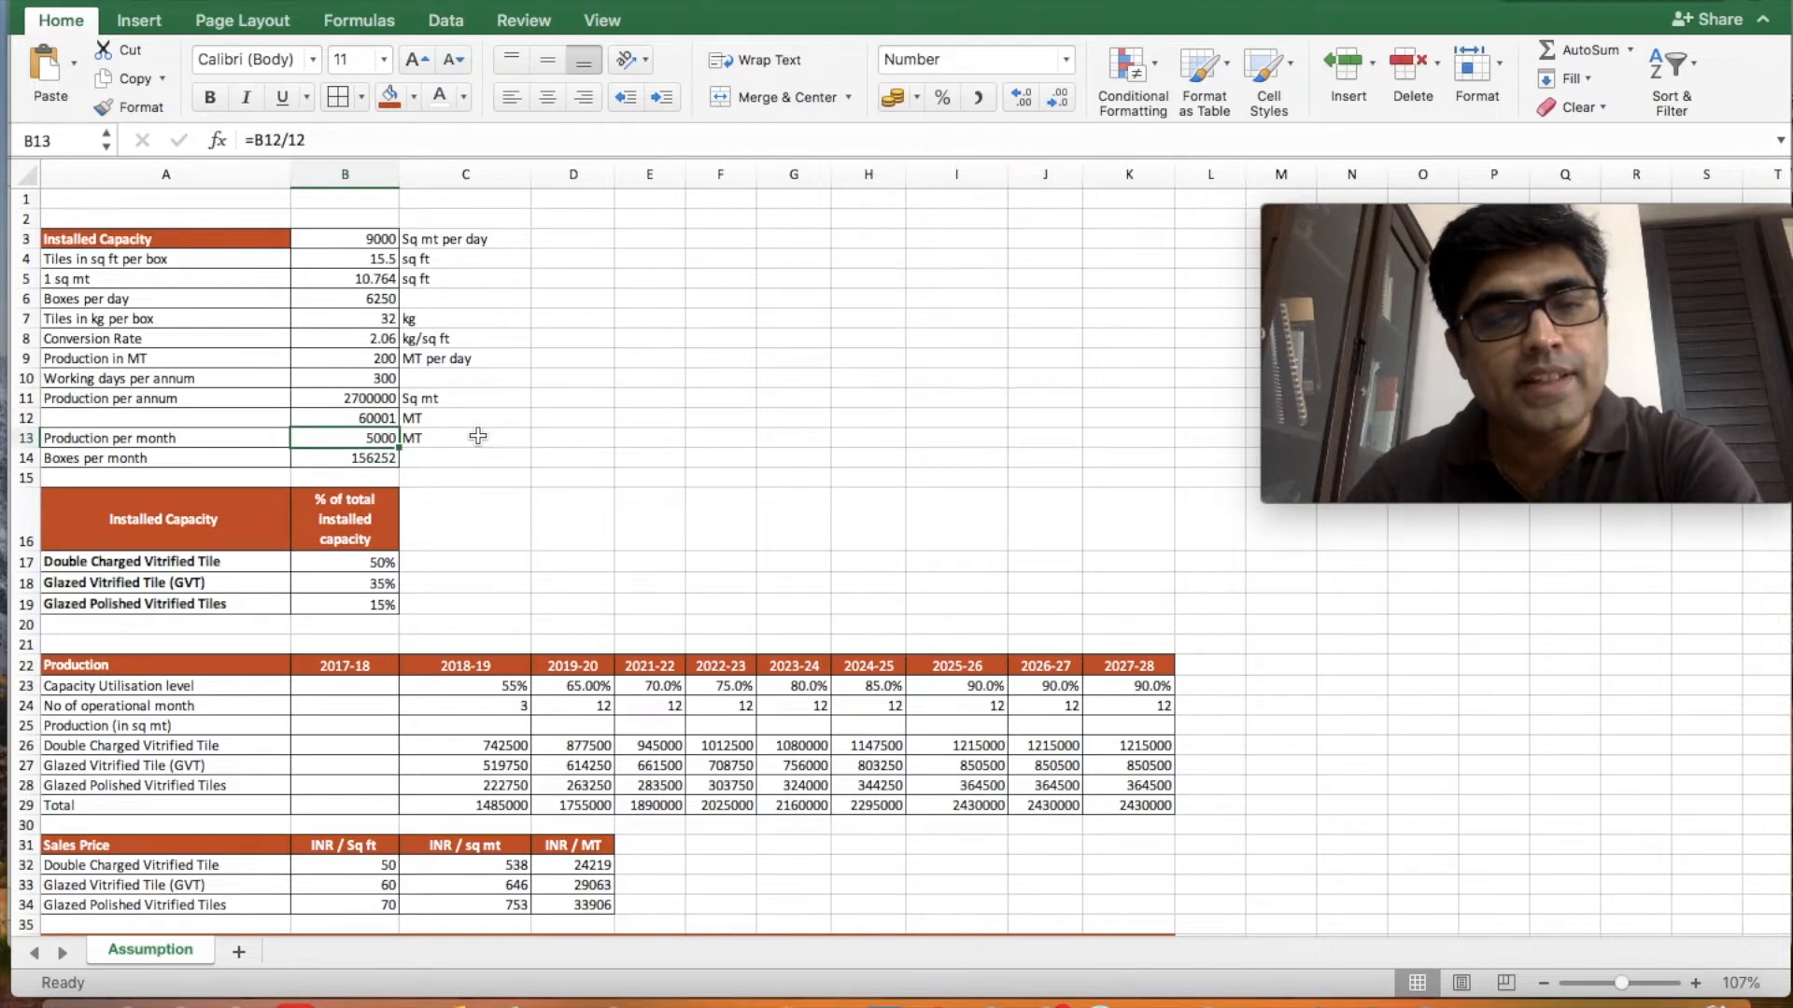
key("Down")
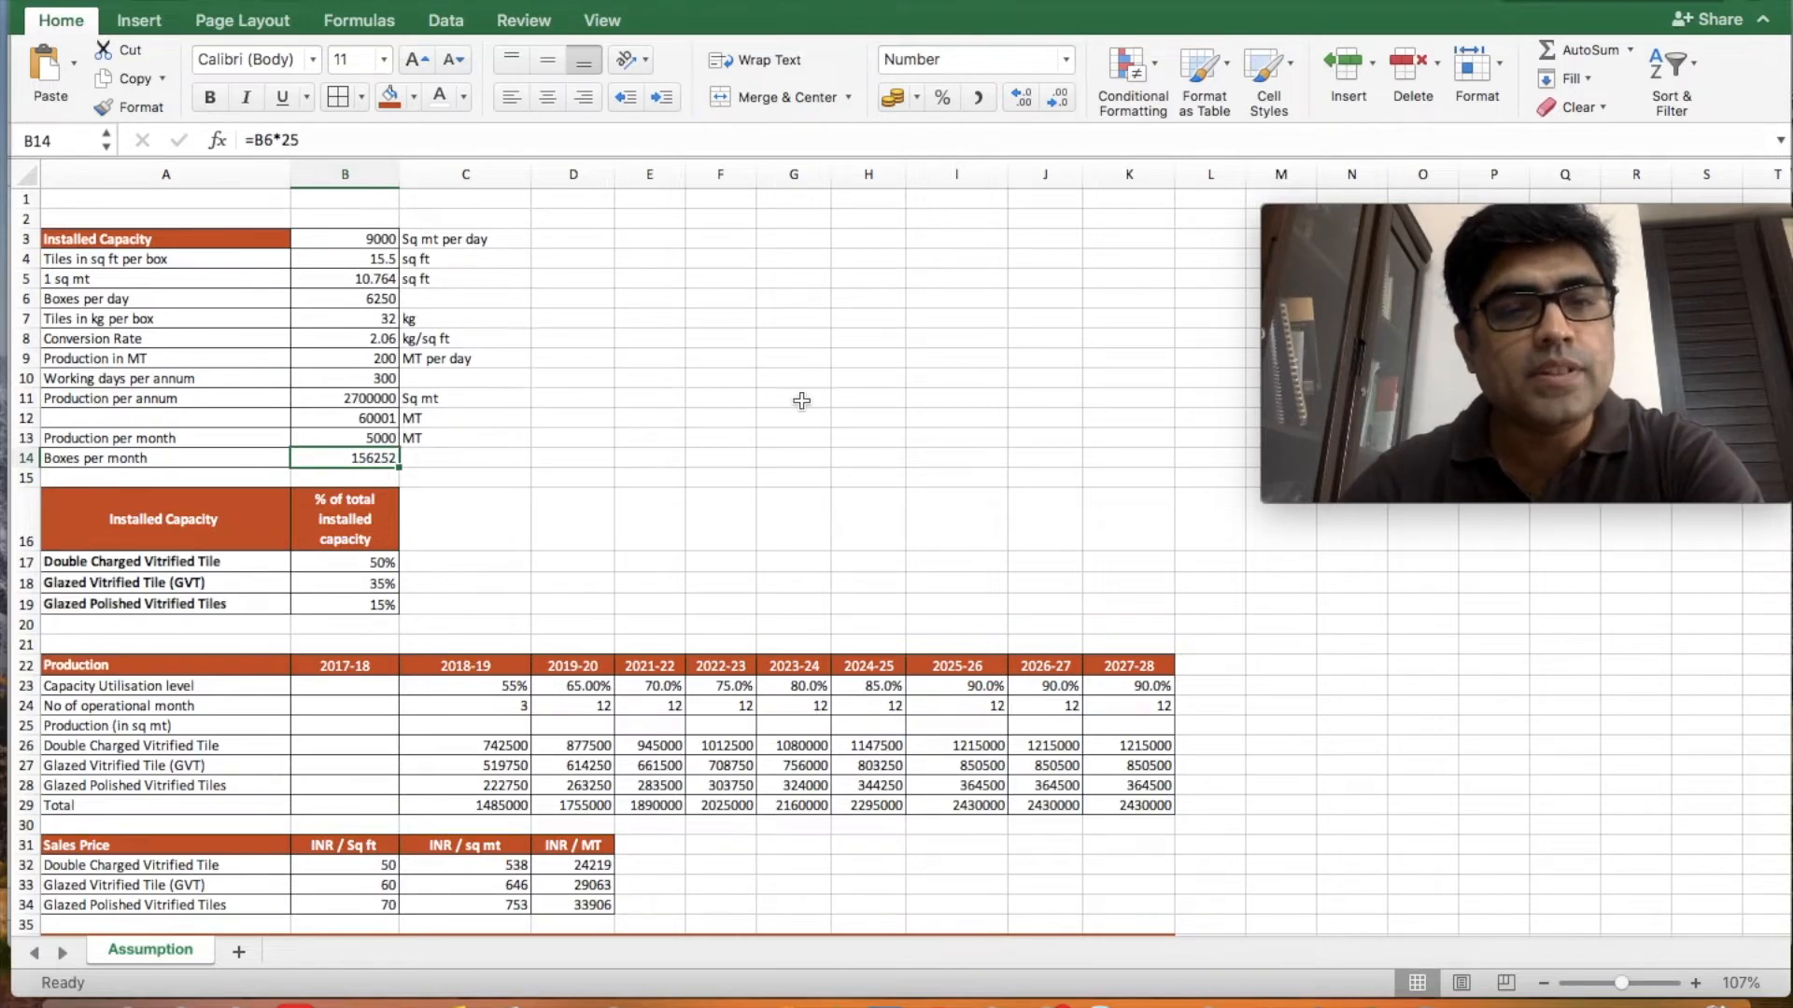
scroll(801, 401, "down", 3)
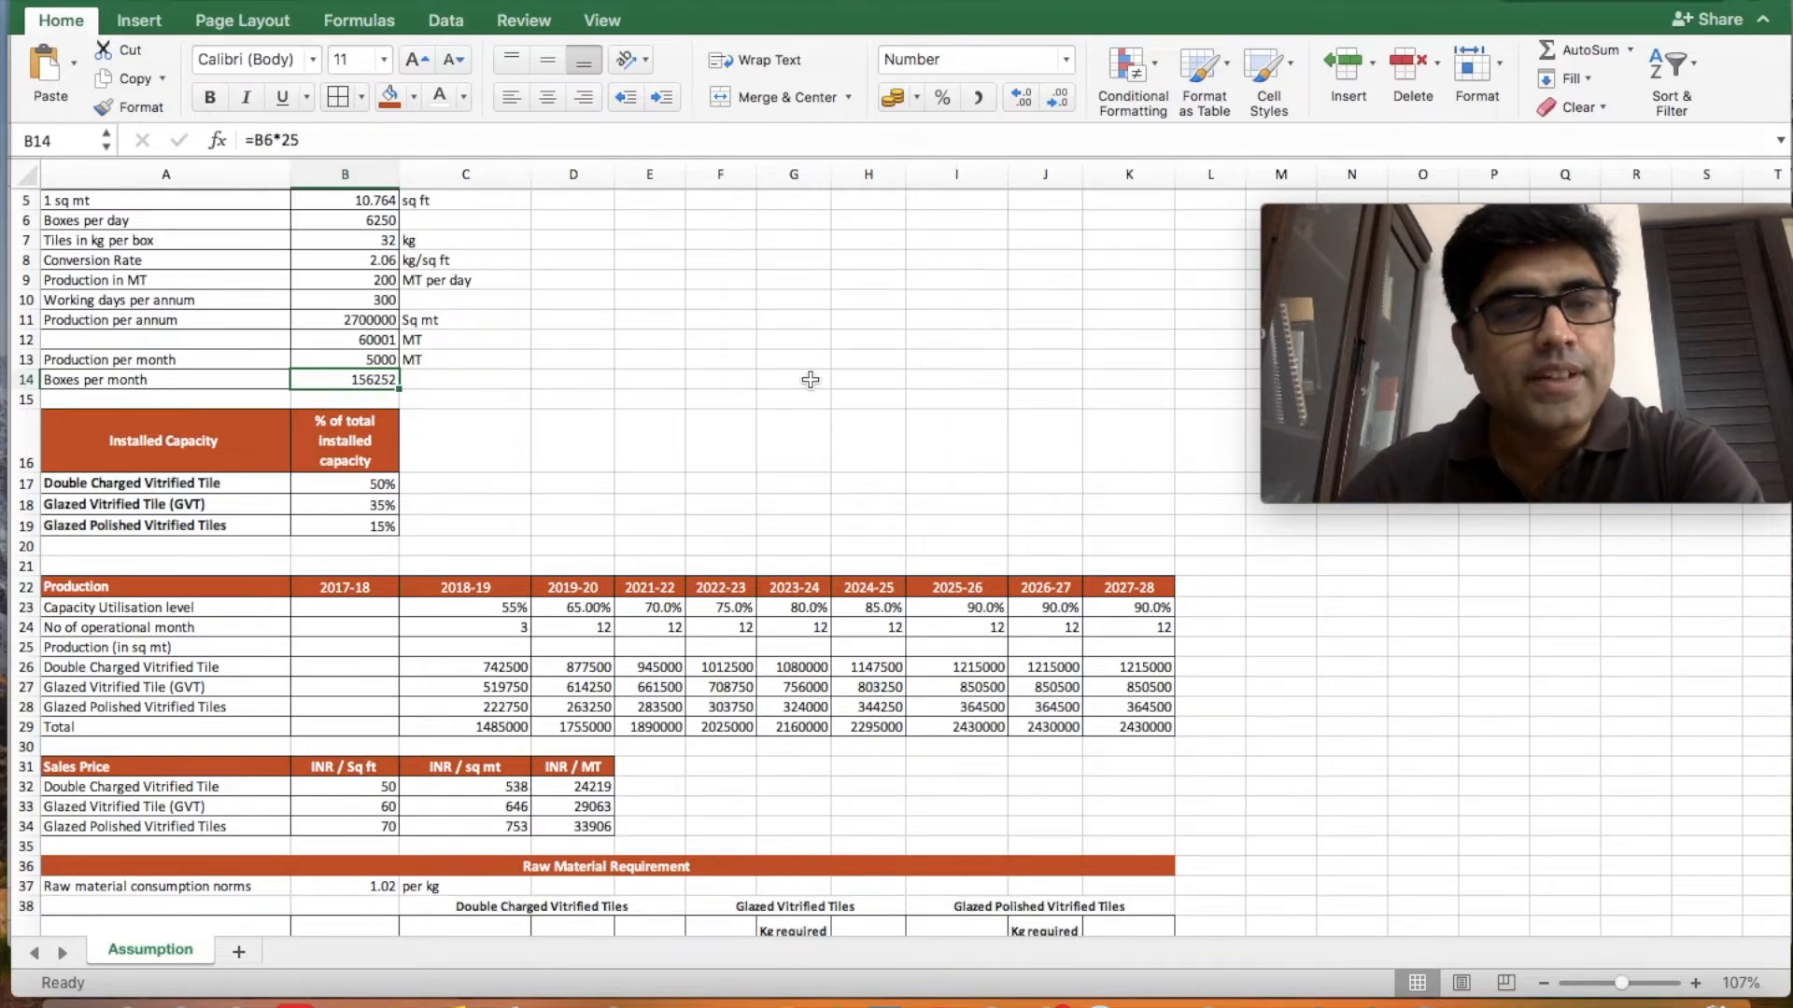
scroll(809, 385, "down", 1)
scroll(809, 382, "up", 3)
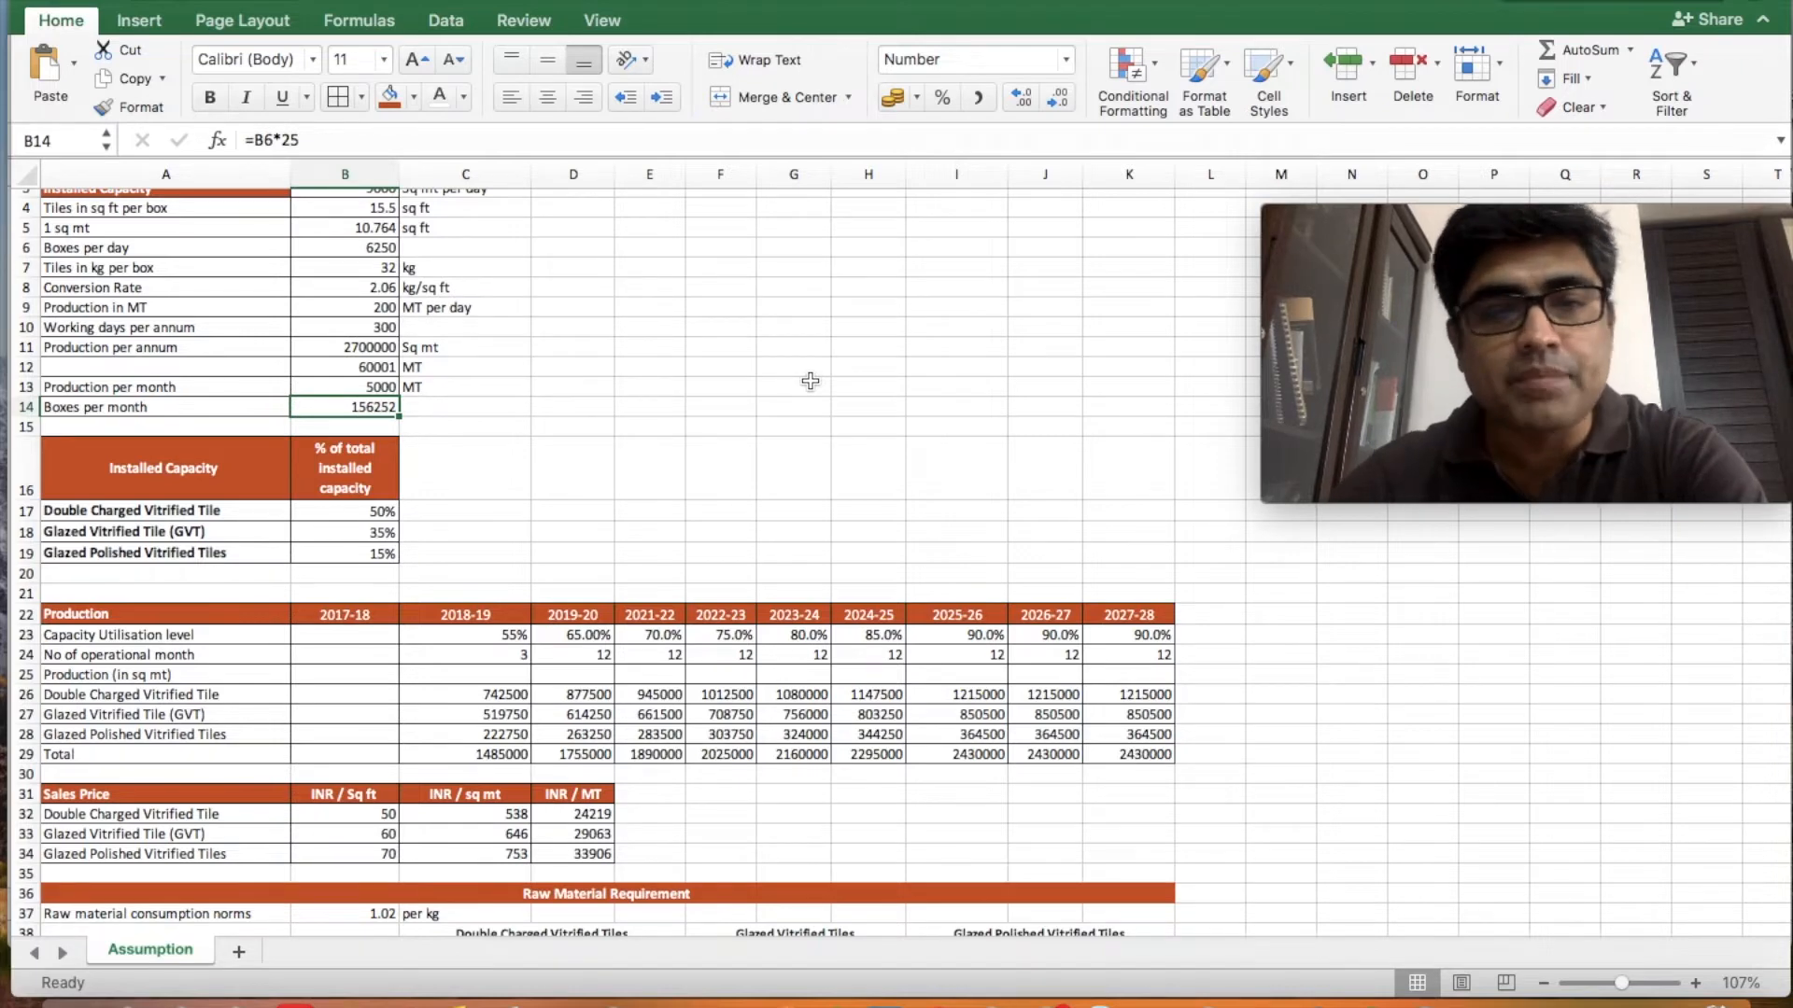
left_click_drag(818, 425, 827, 464)
left_click(821, 334)
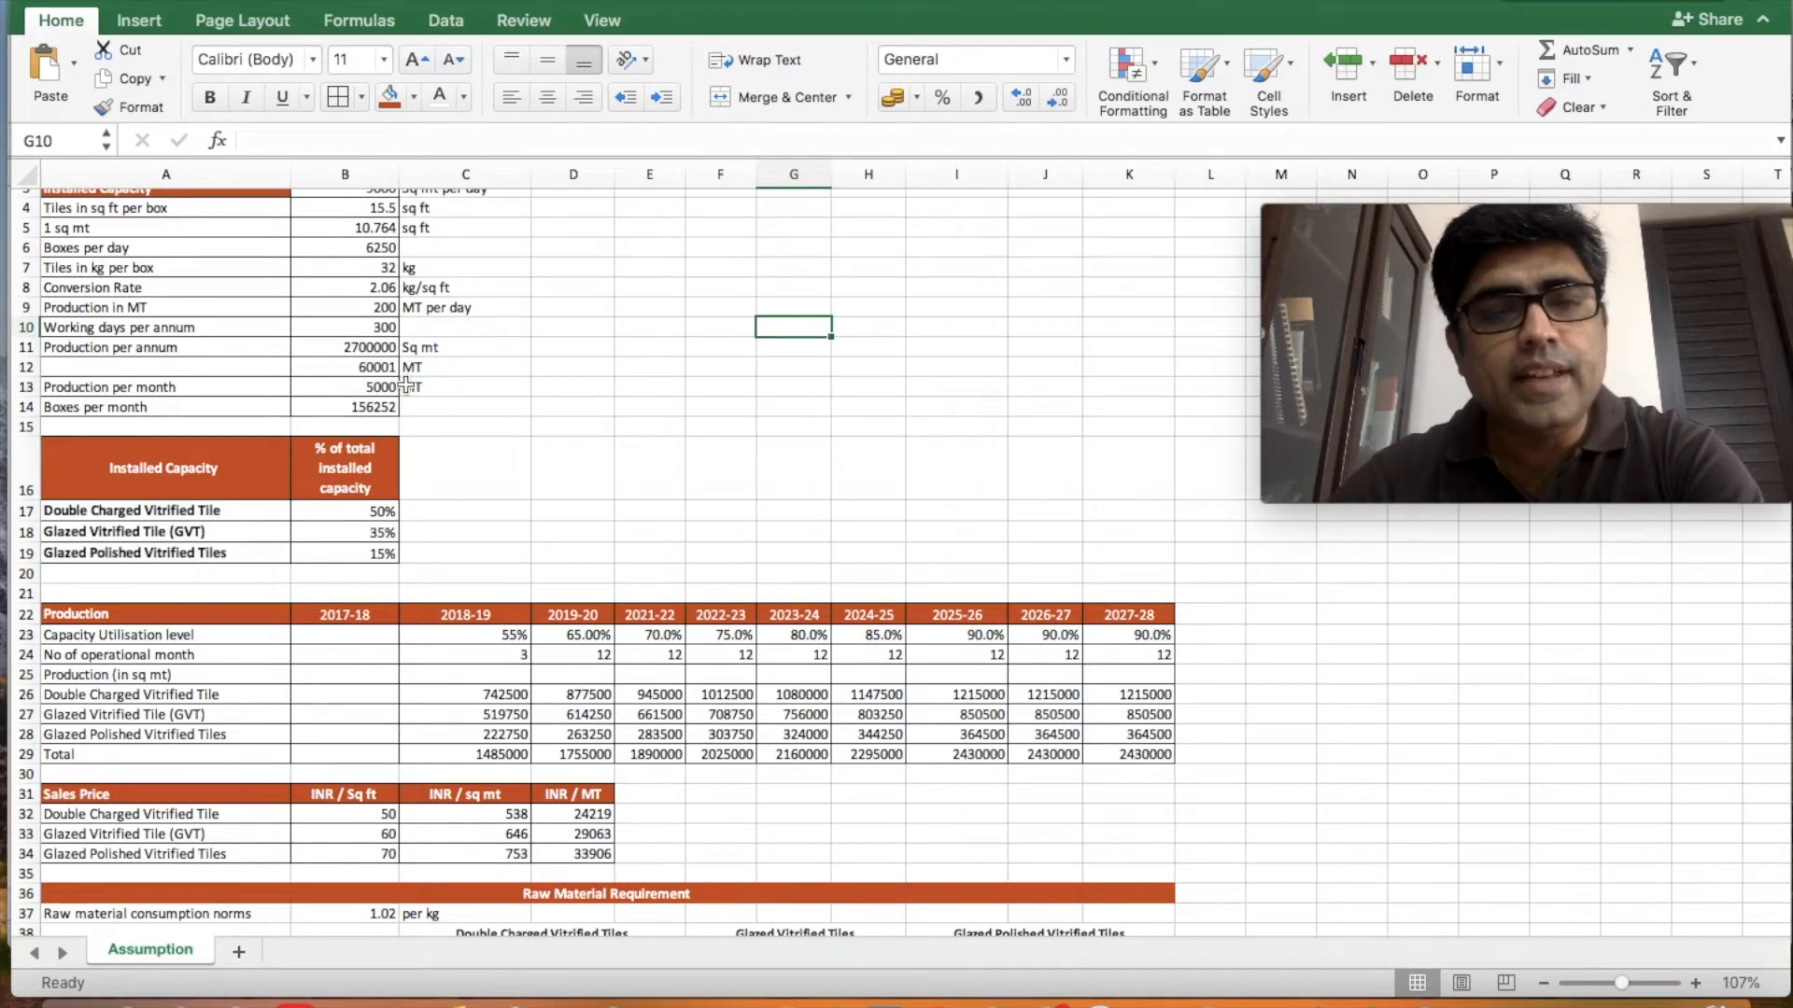
left_click_drag(660, 387, 673, 425)
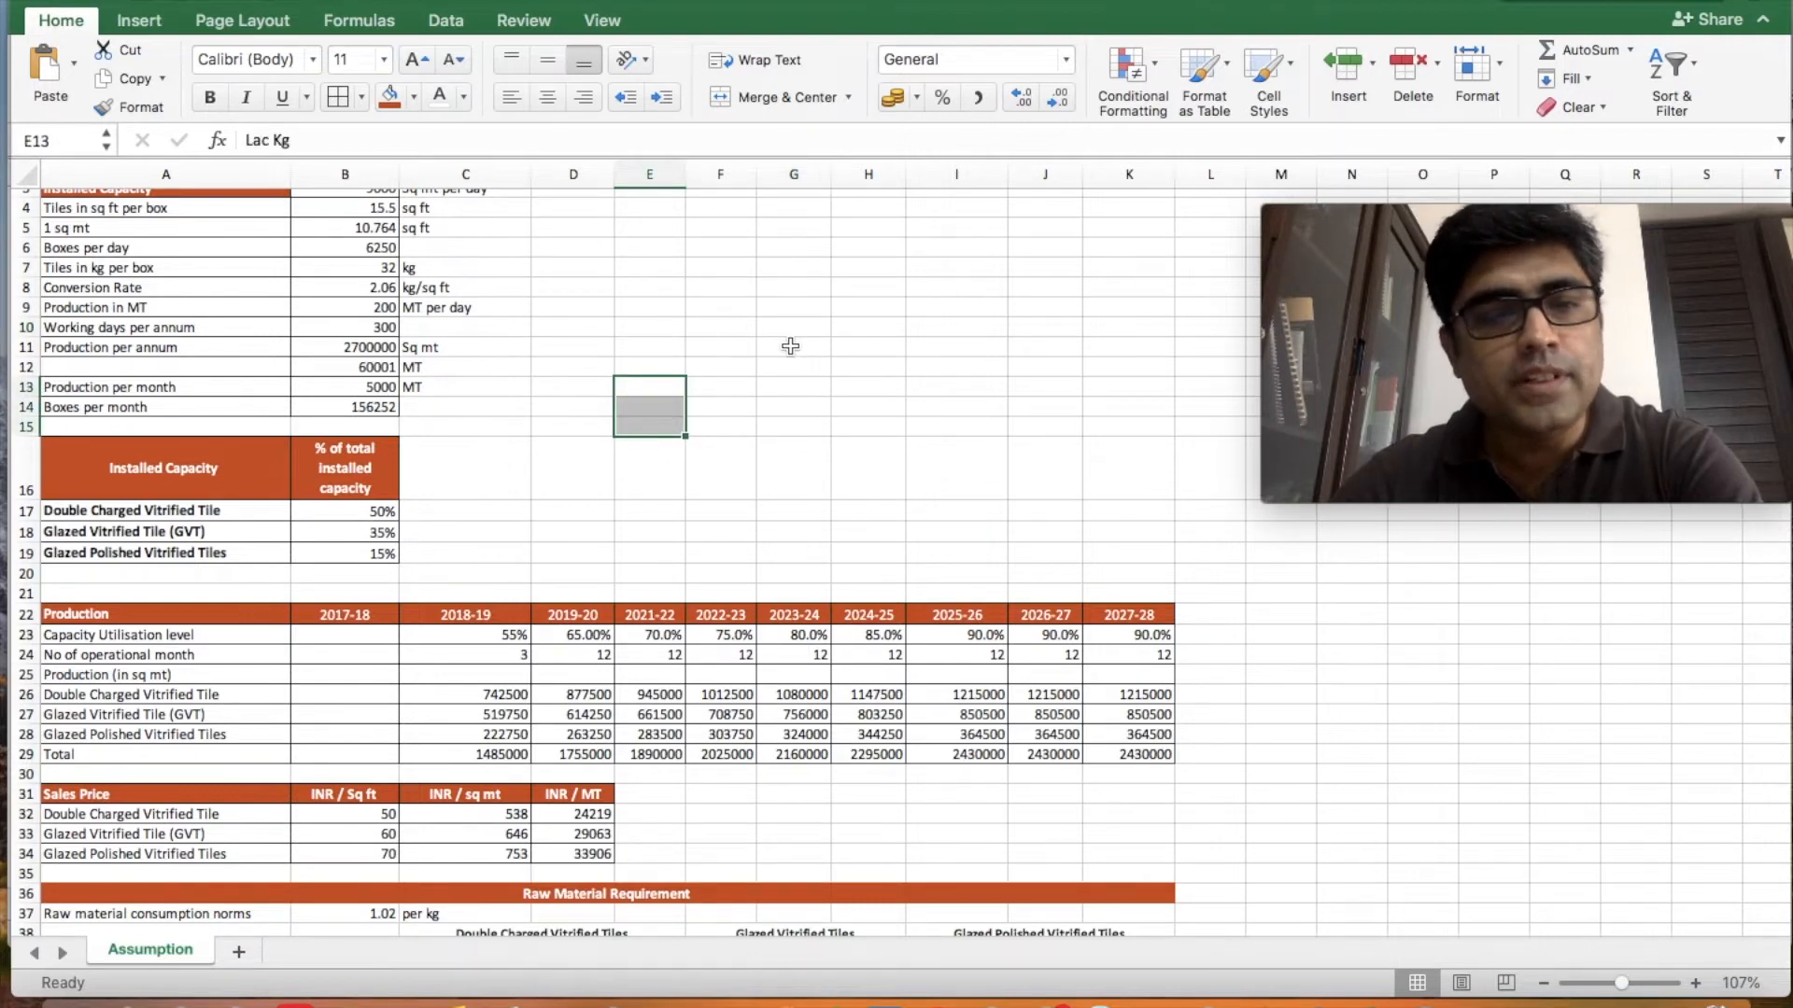
Step: Examine the three tile types in A17 to A19 and their percentage shares of total installed capacity in B17 to B19
left_click(242, 478)
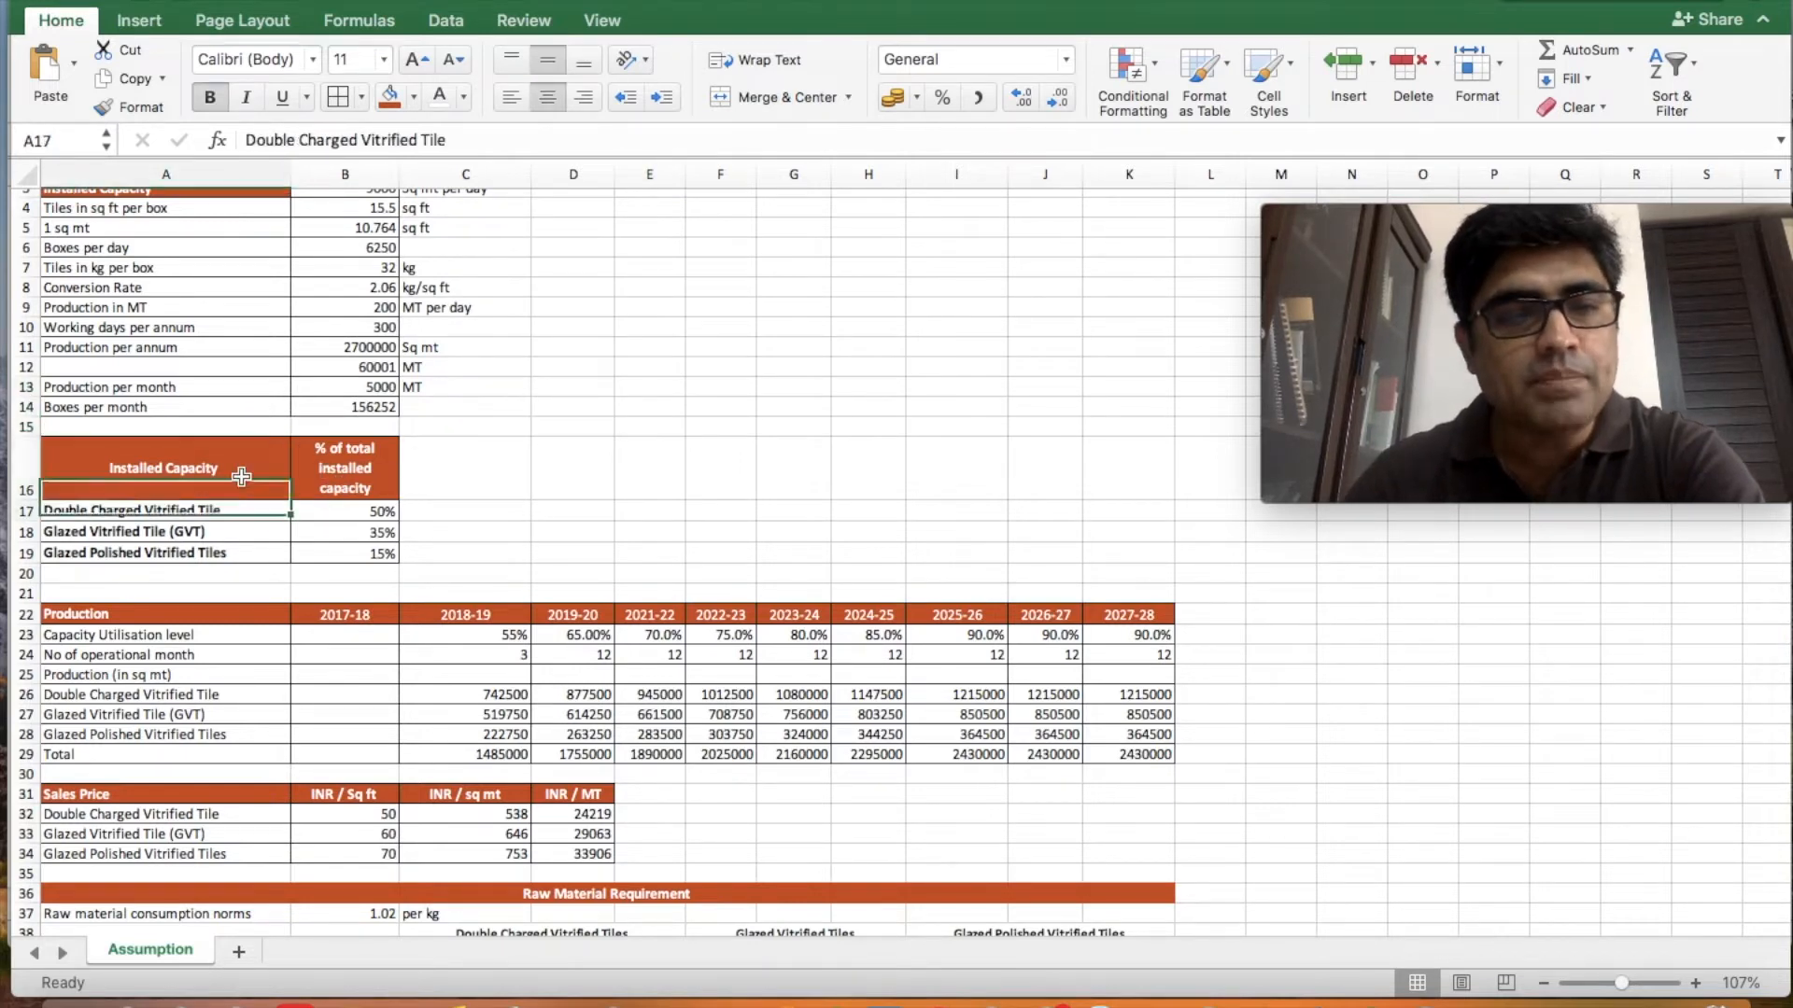
key("Down")
key("Down")
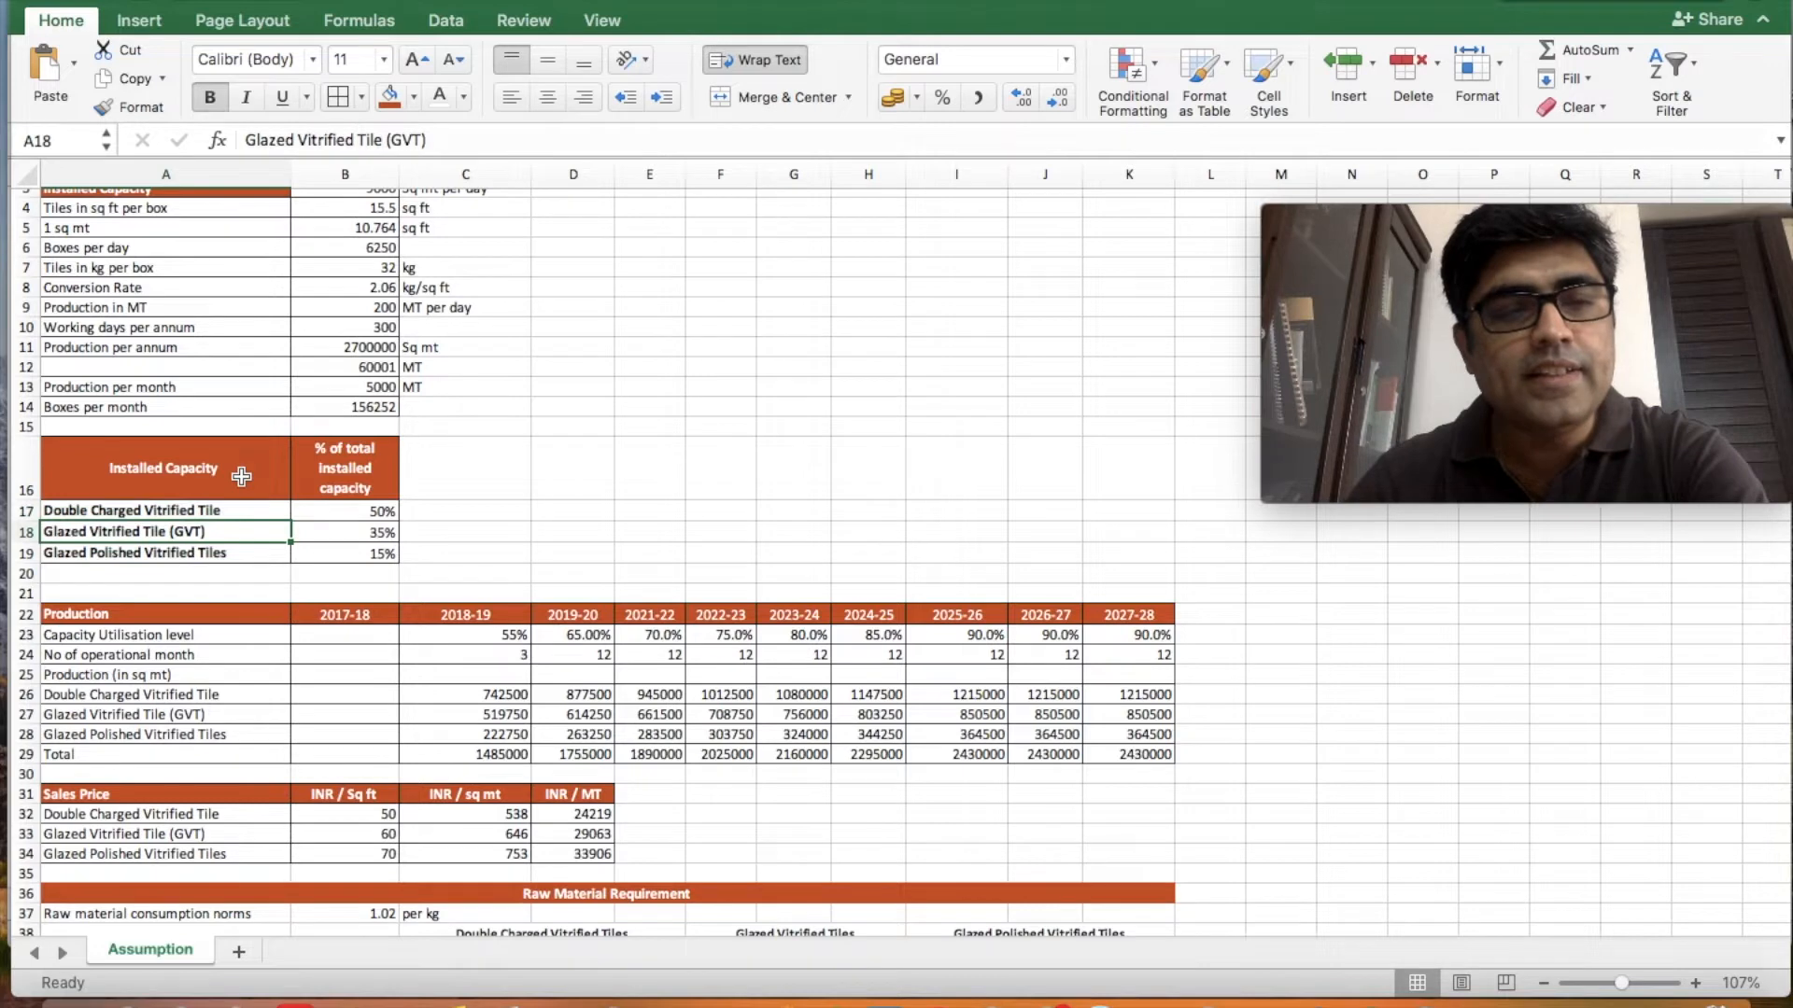
key("Down")
key("Up")
key("Up")
key("Down")
key("Down")
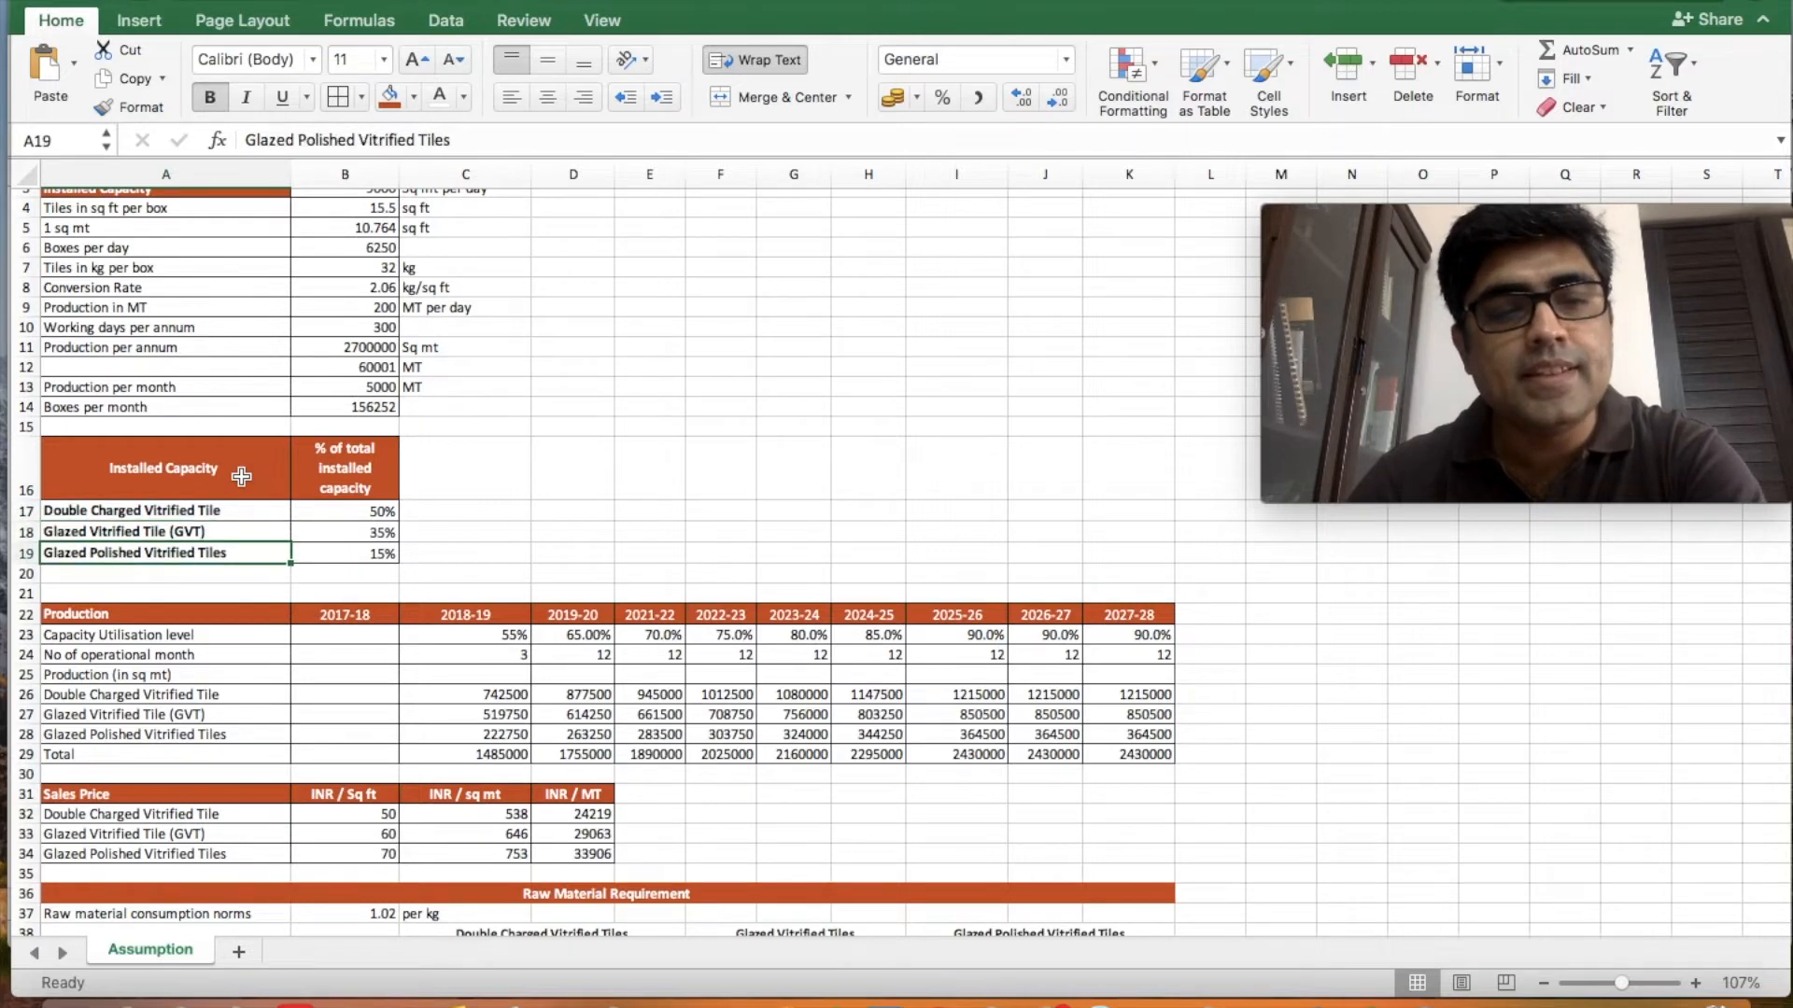
key("Down")
key("Up")
key("Right")
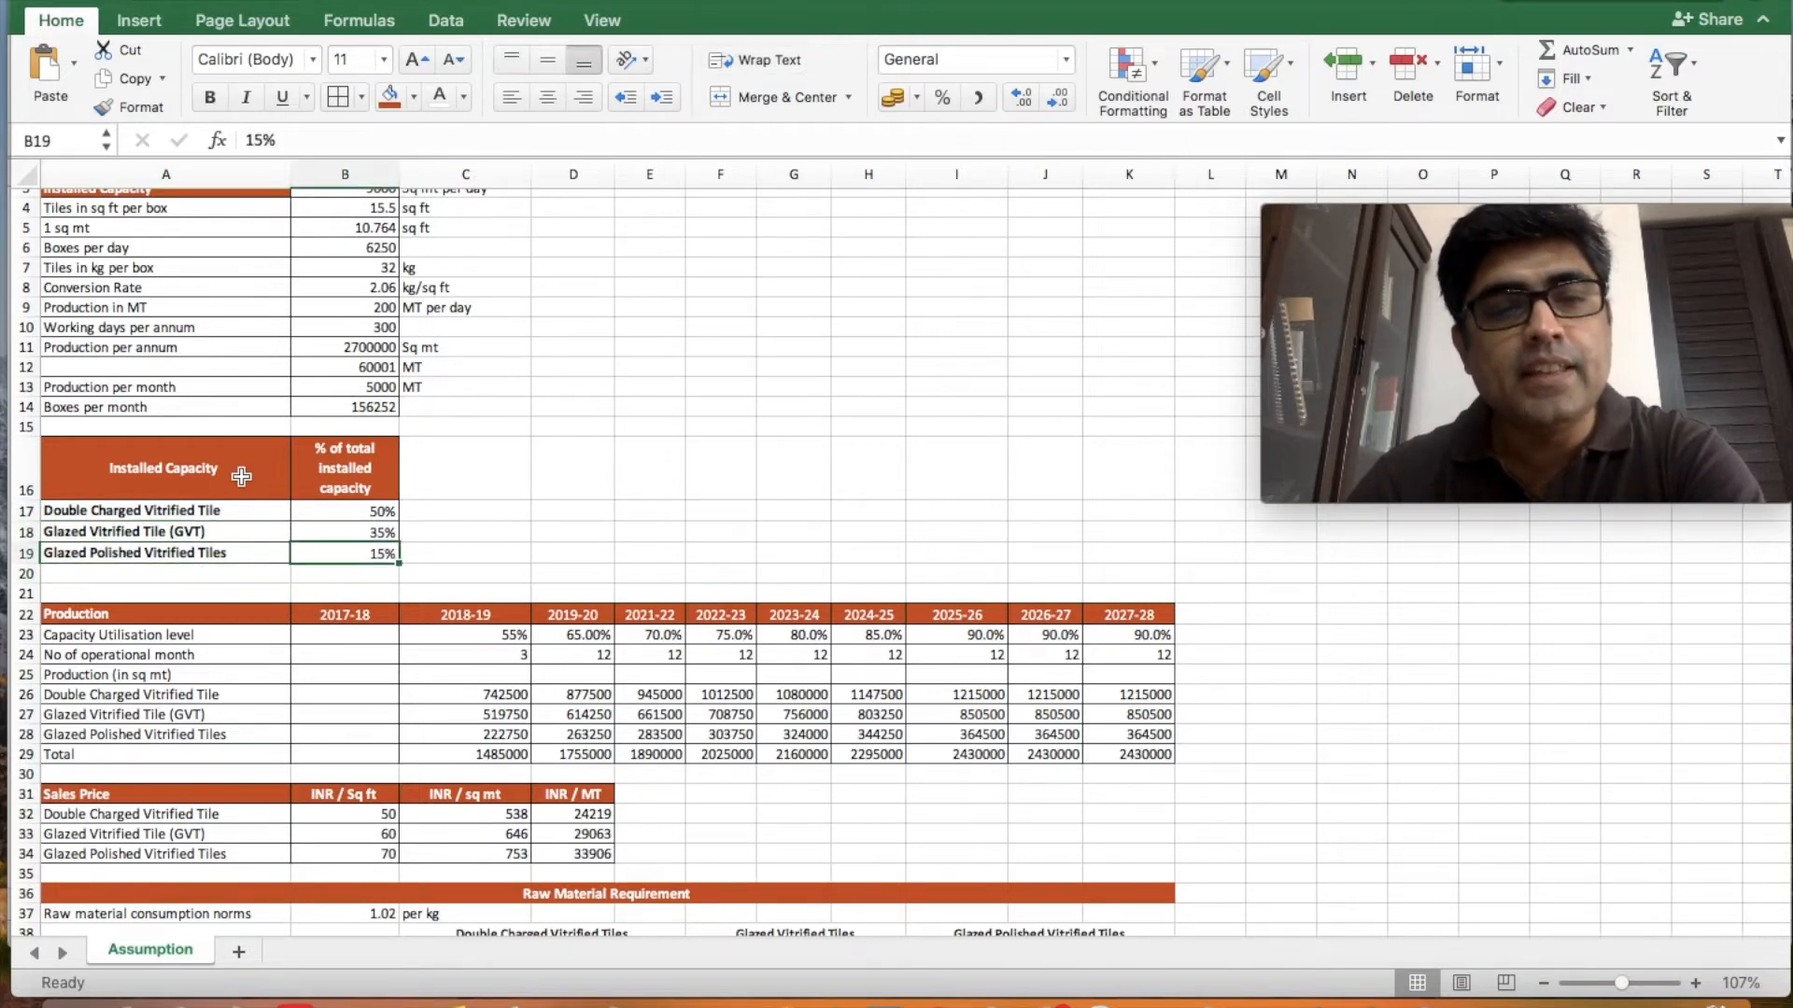
key("Up")
key("Up")
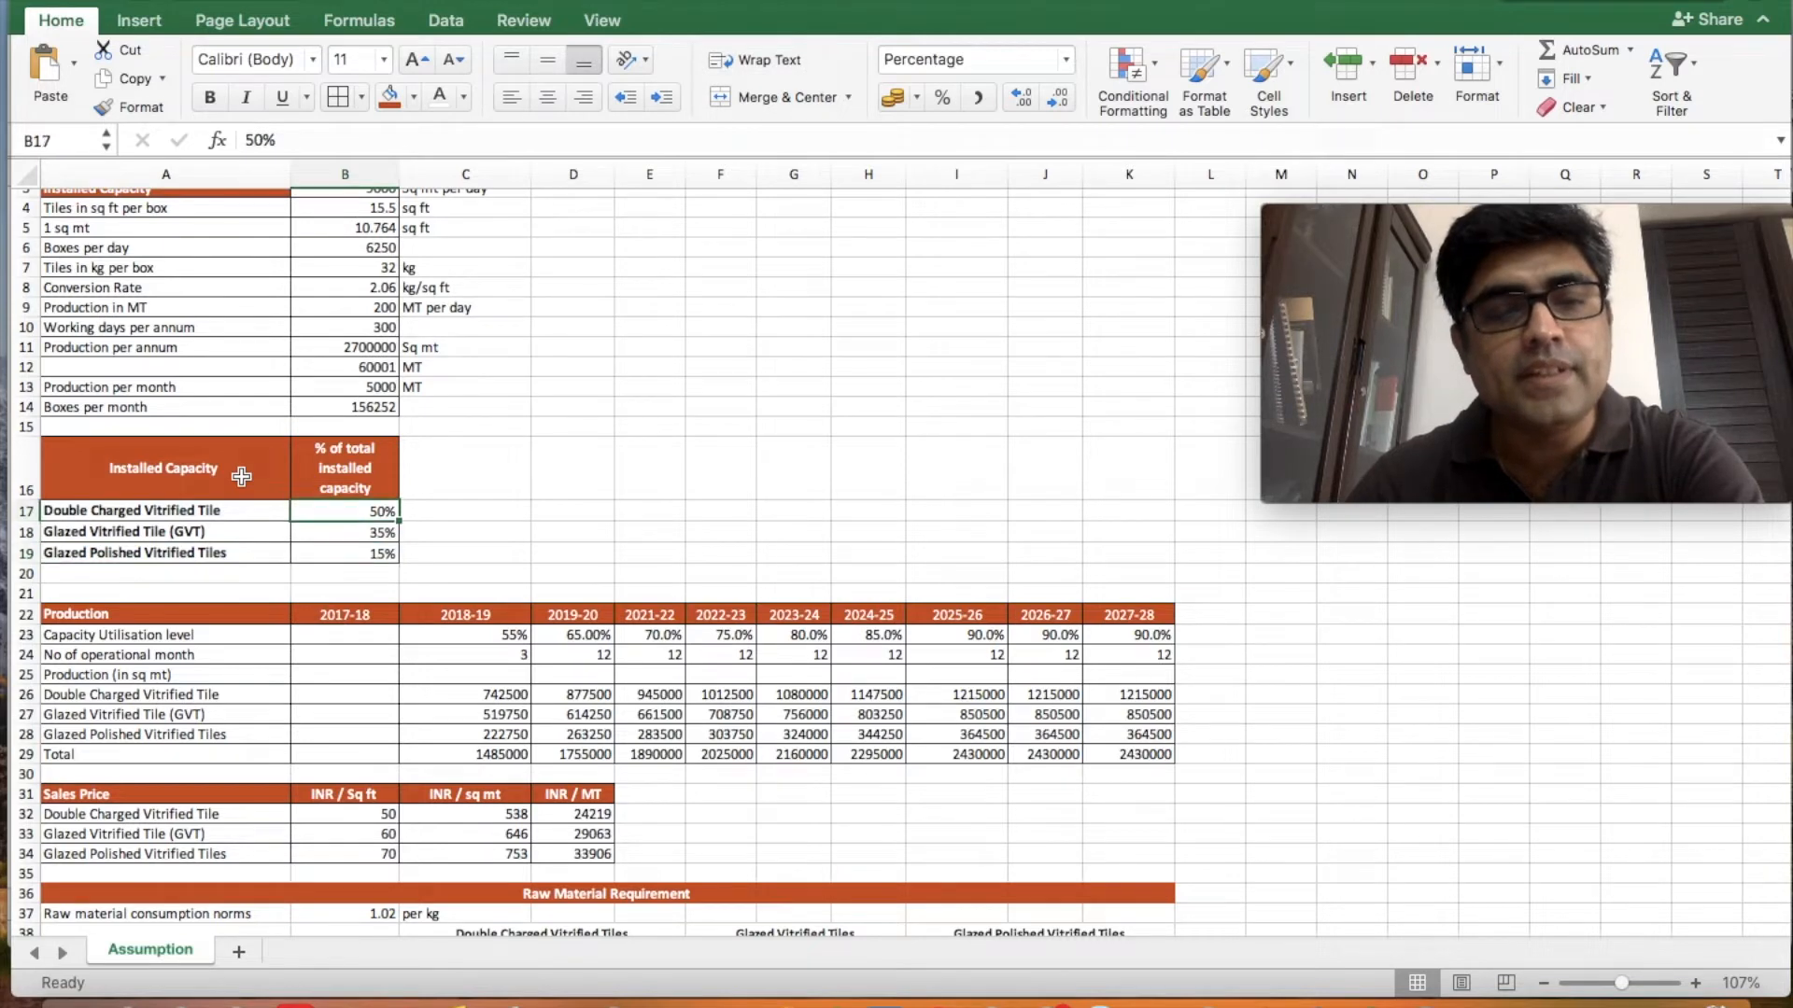
key("Down")
key("Down")
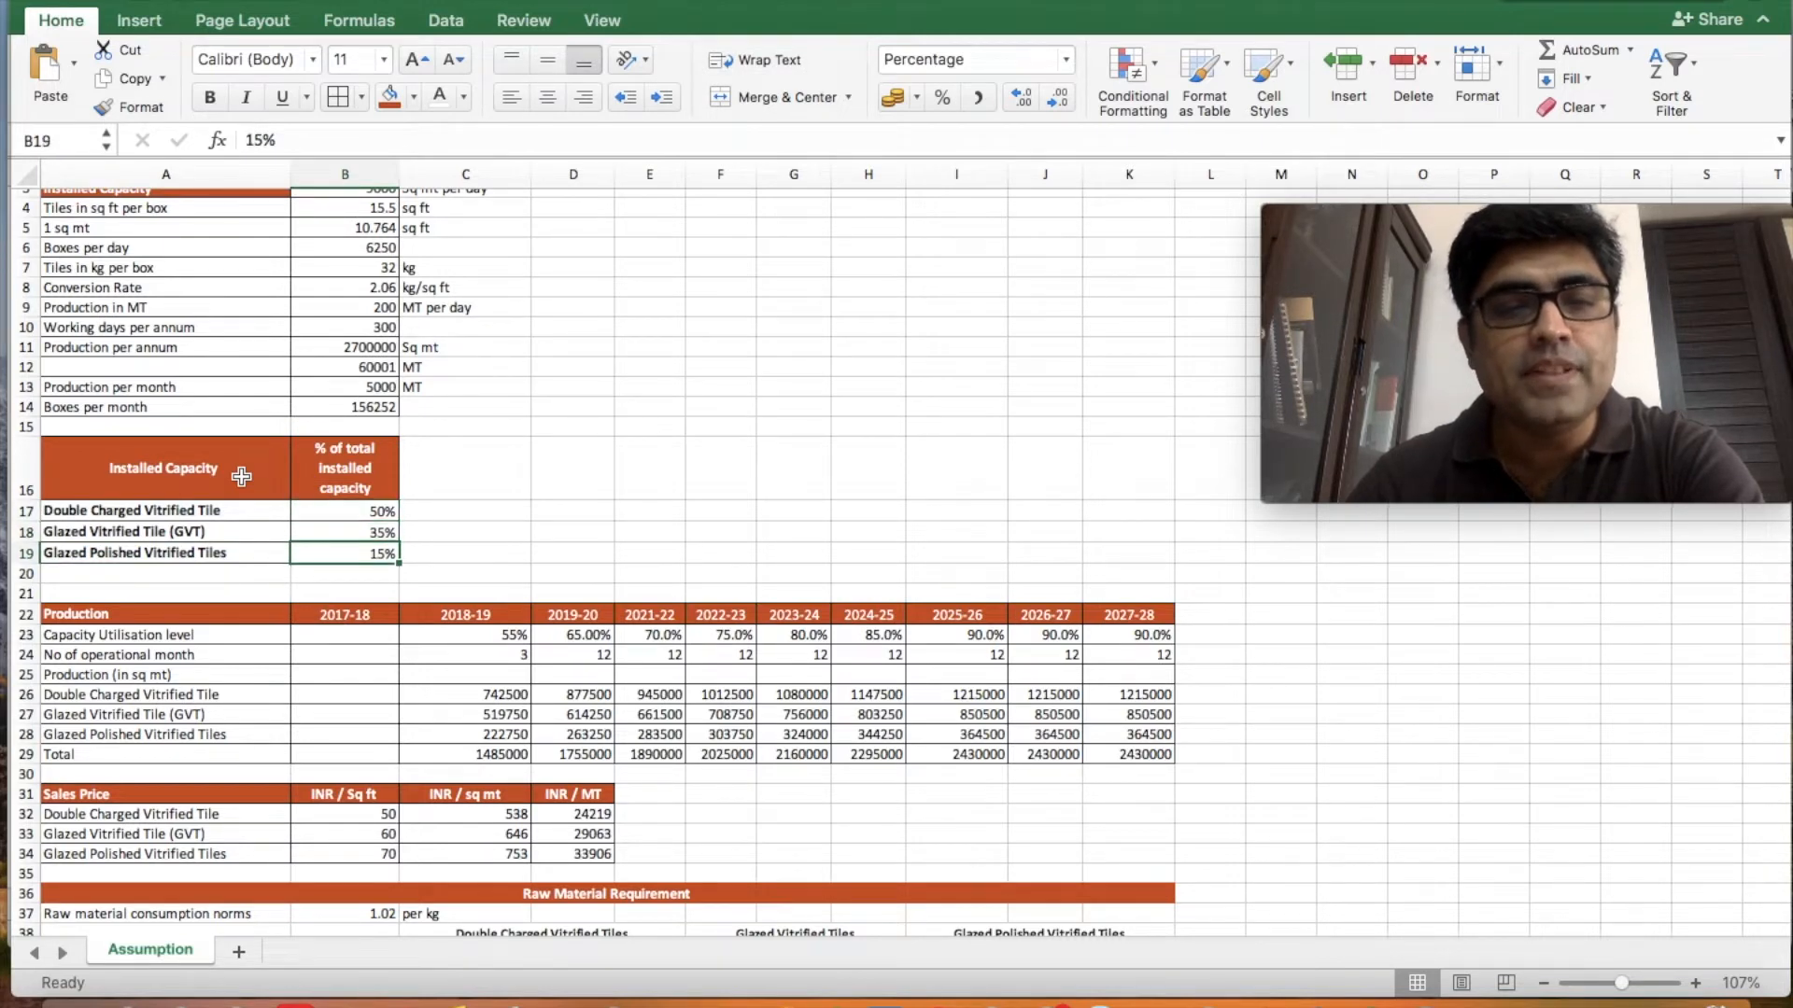
key("Left")
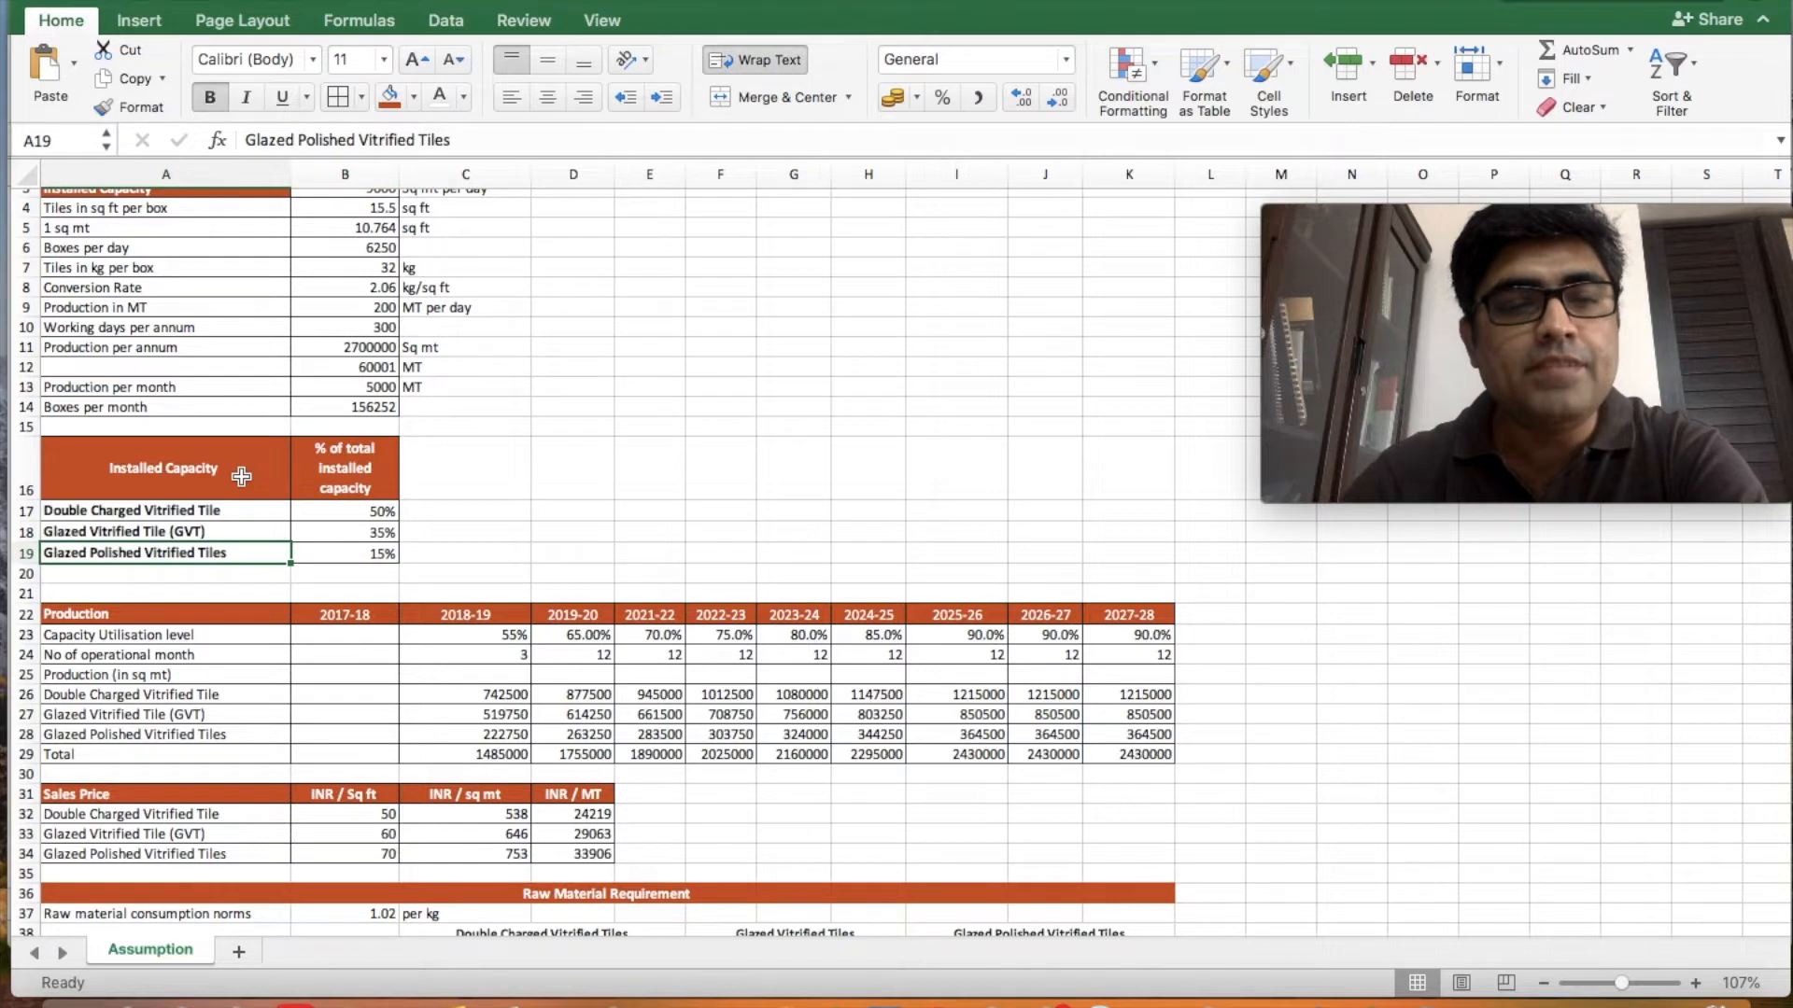
left_click(363, 508)
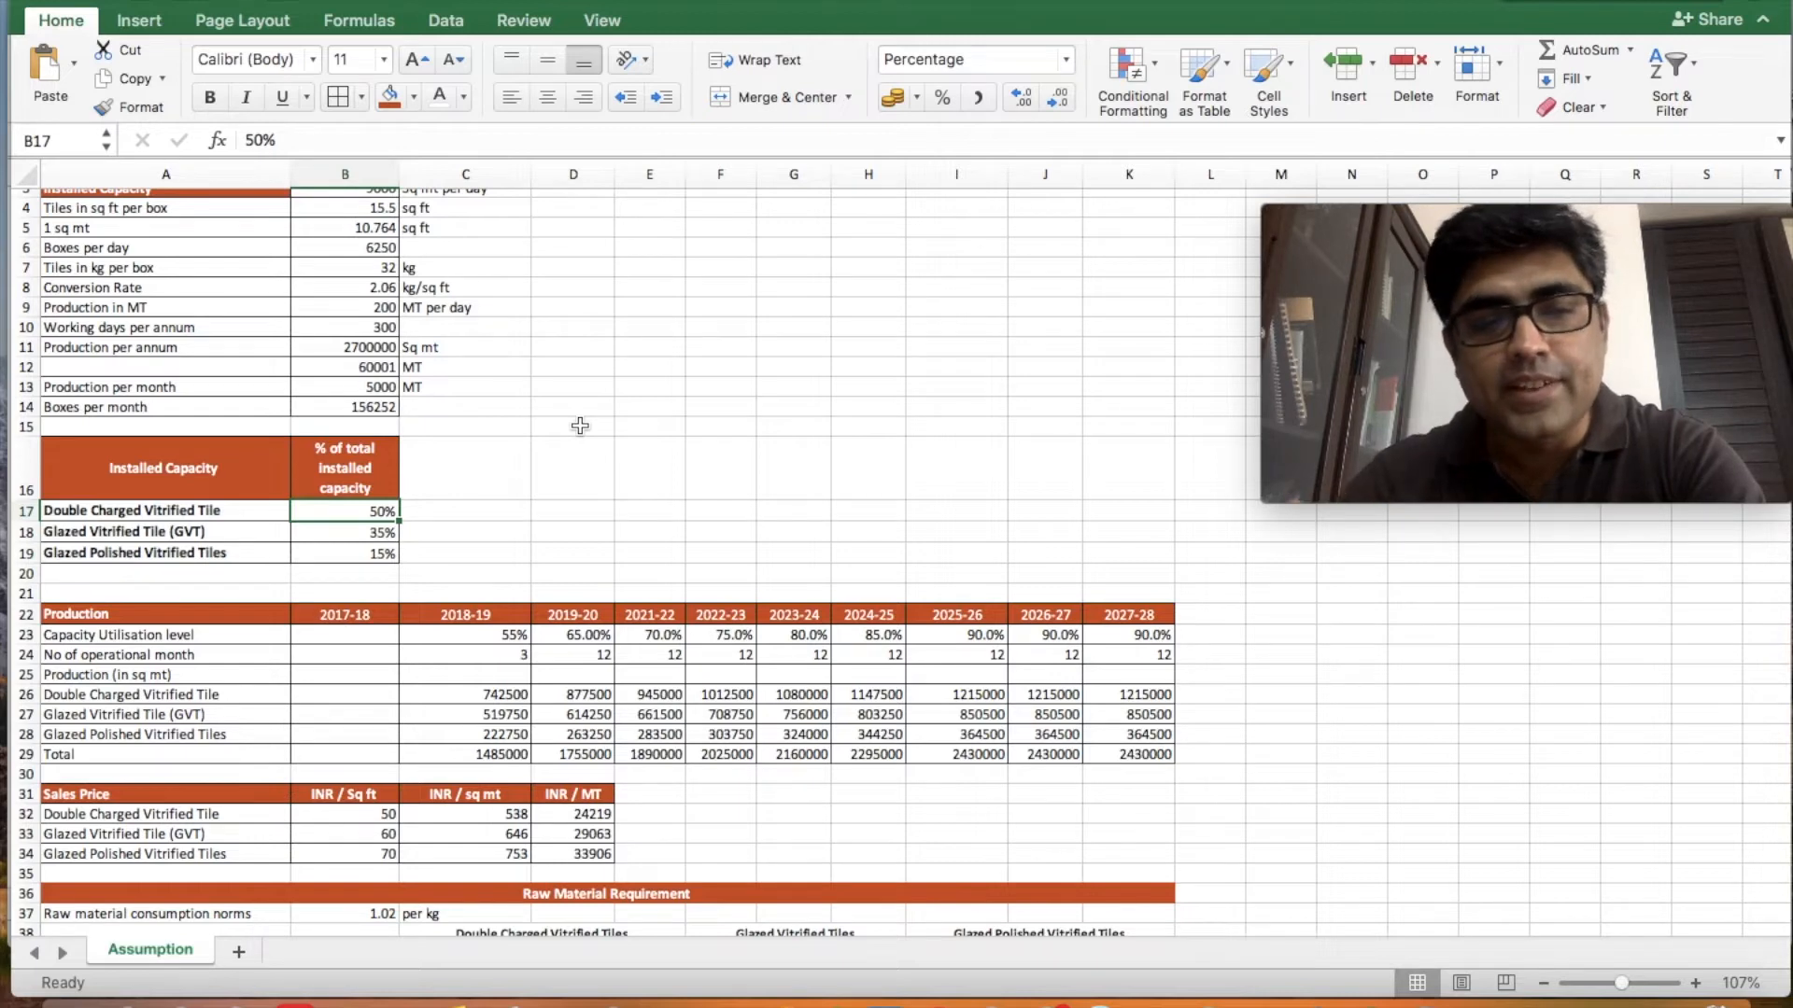
left_click(649, 388)
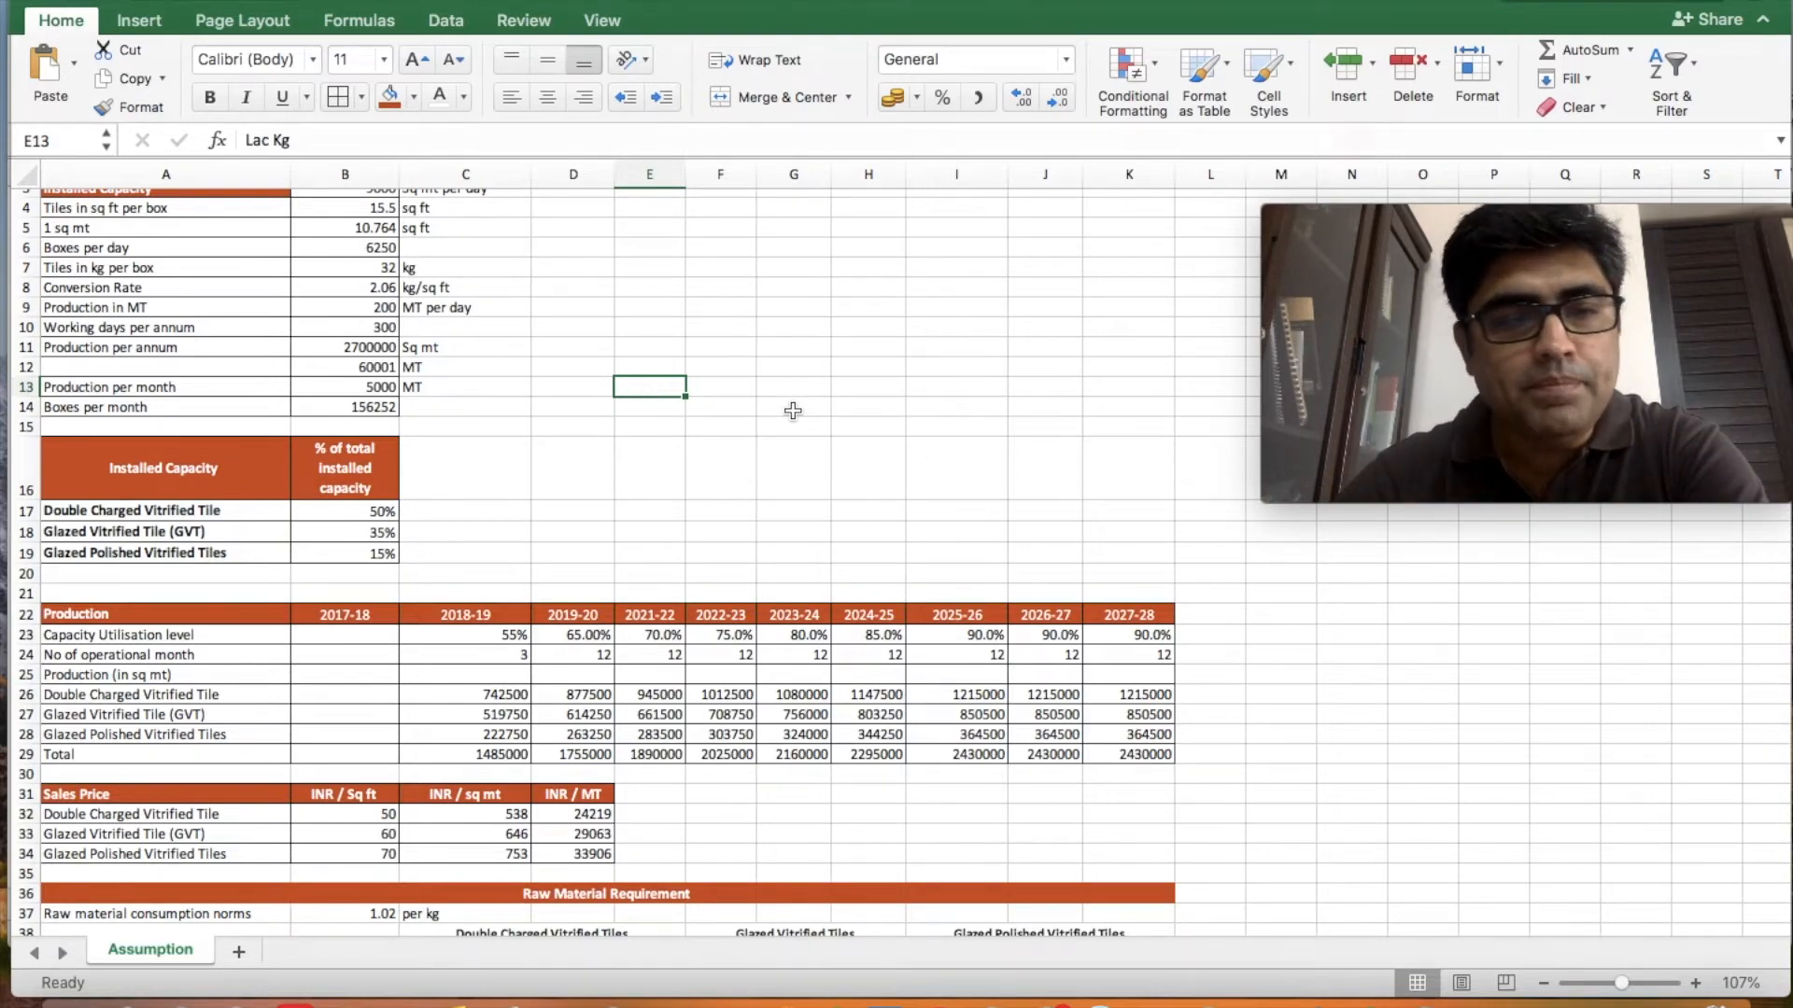
Step: Examine the yearly capacity utilisation formulas in row 23 from 2018-19 to 2027-28 and the 2018-19 operational months in C24
scroll(792, 411, "down", 5)
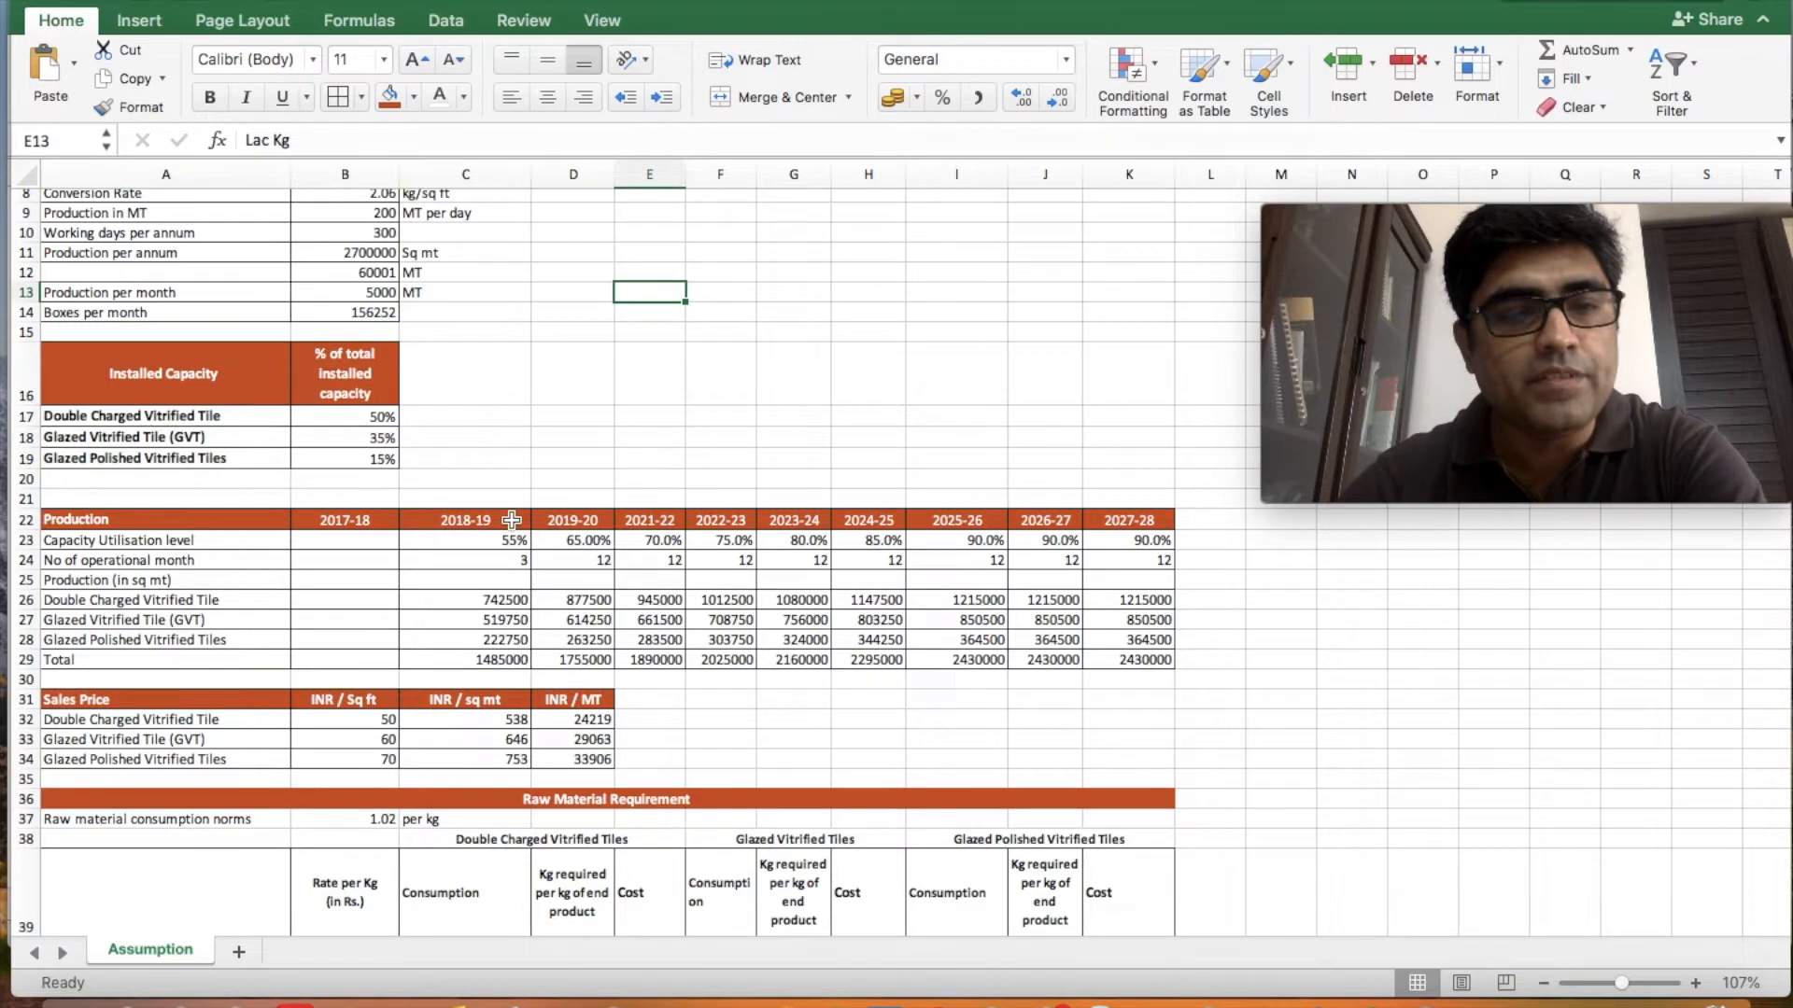
left_click(483, 535)
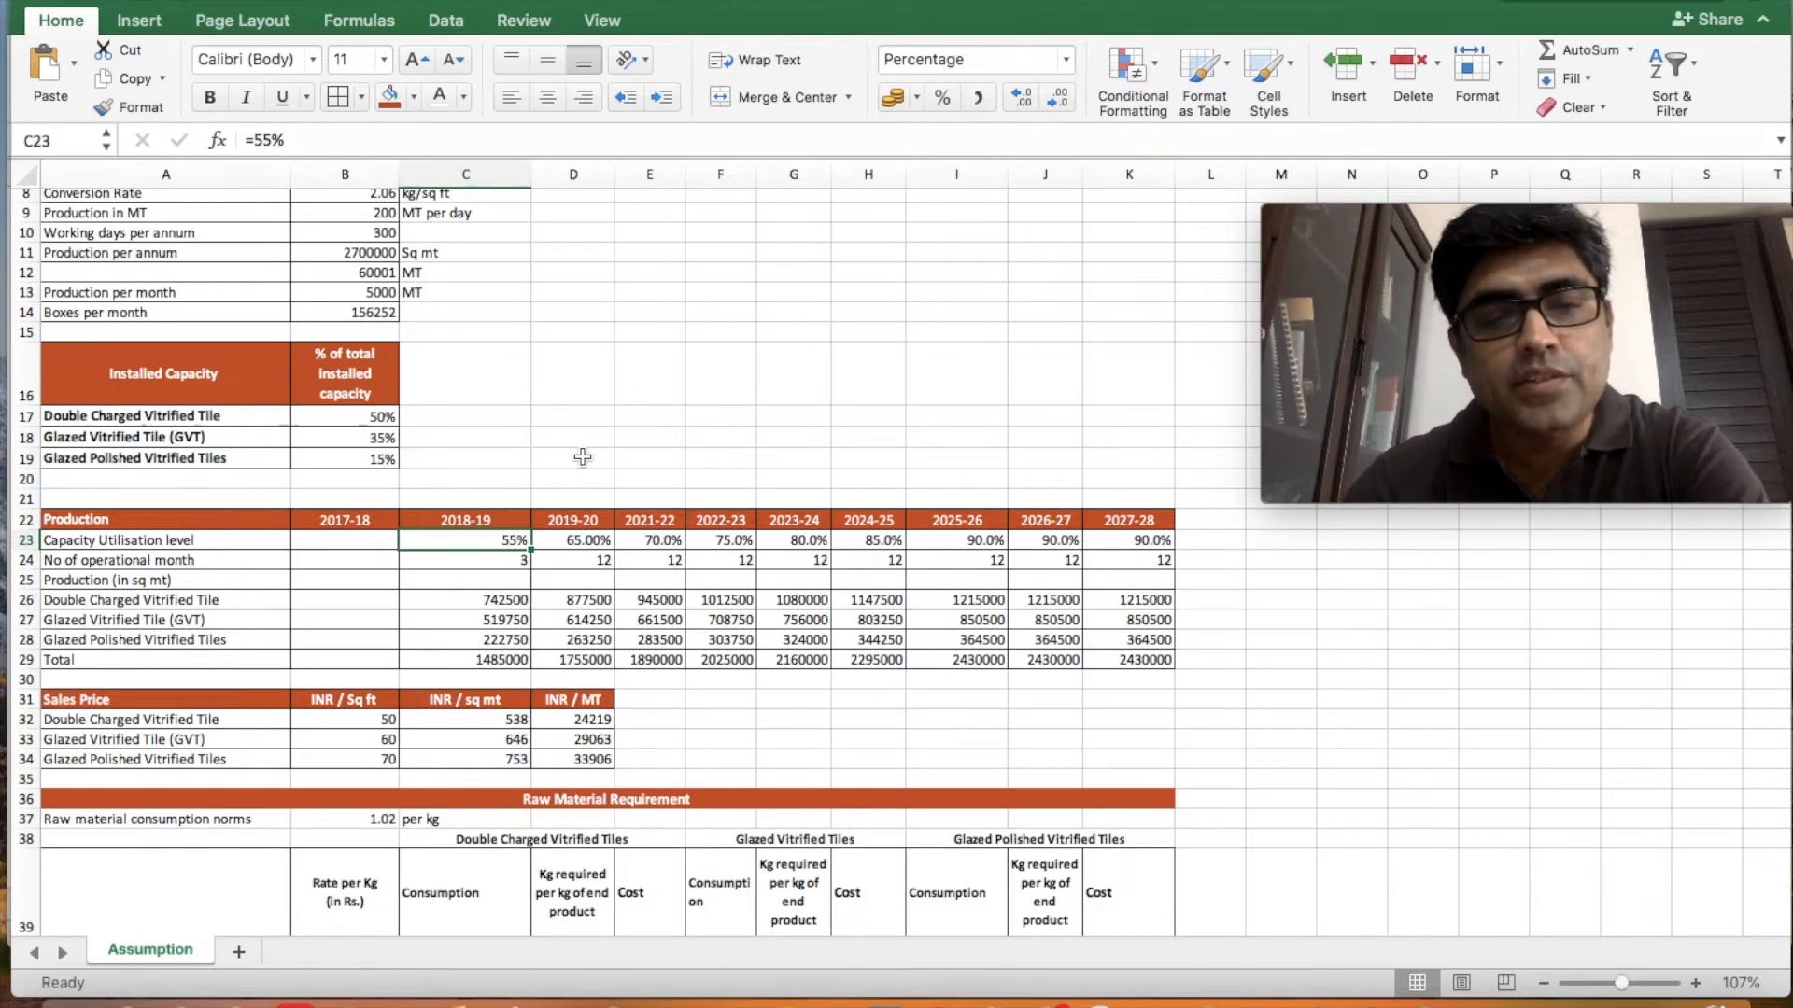
key("Right")
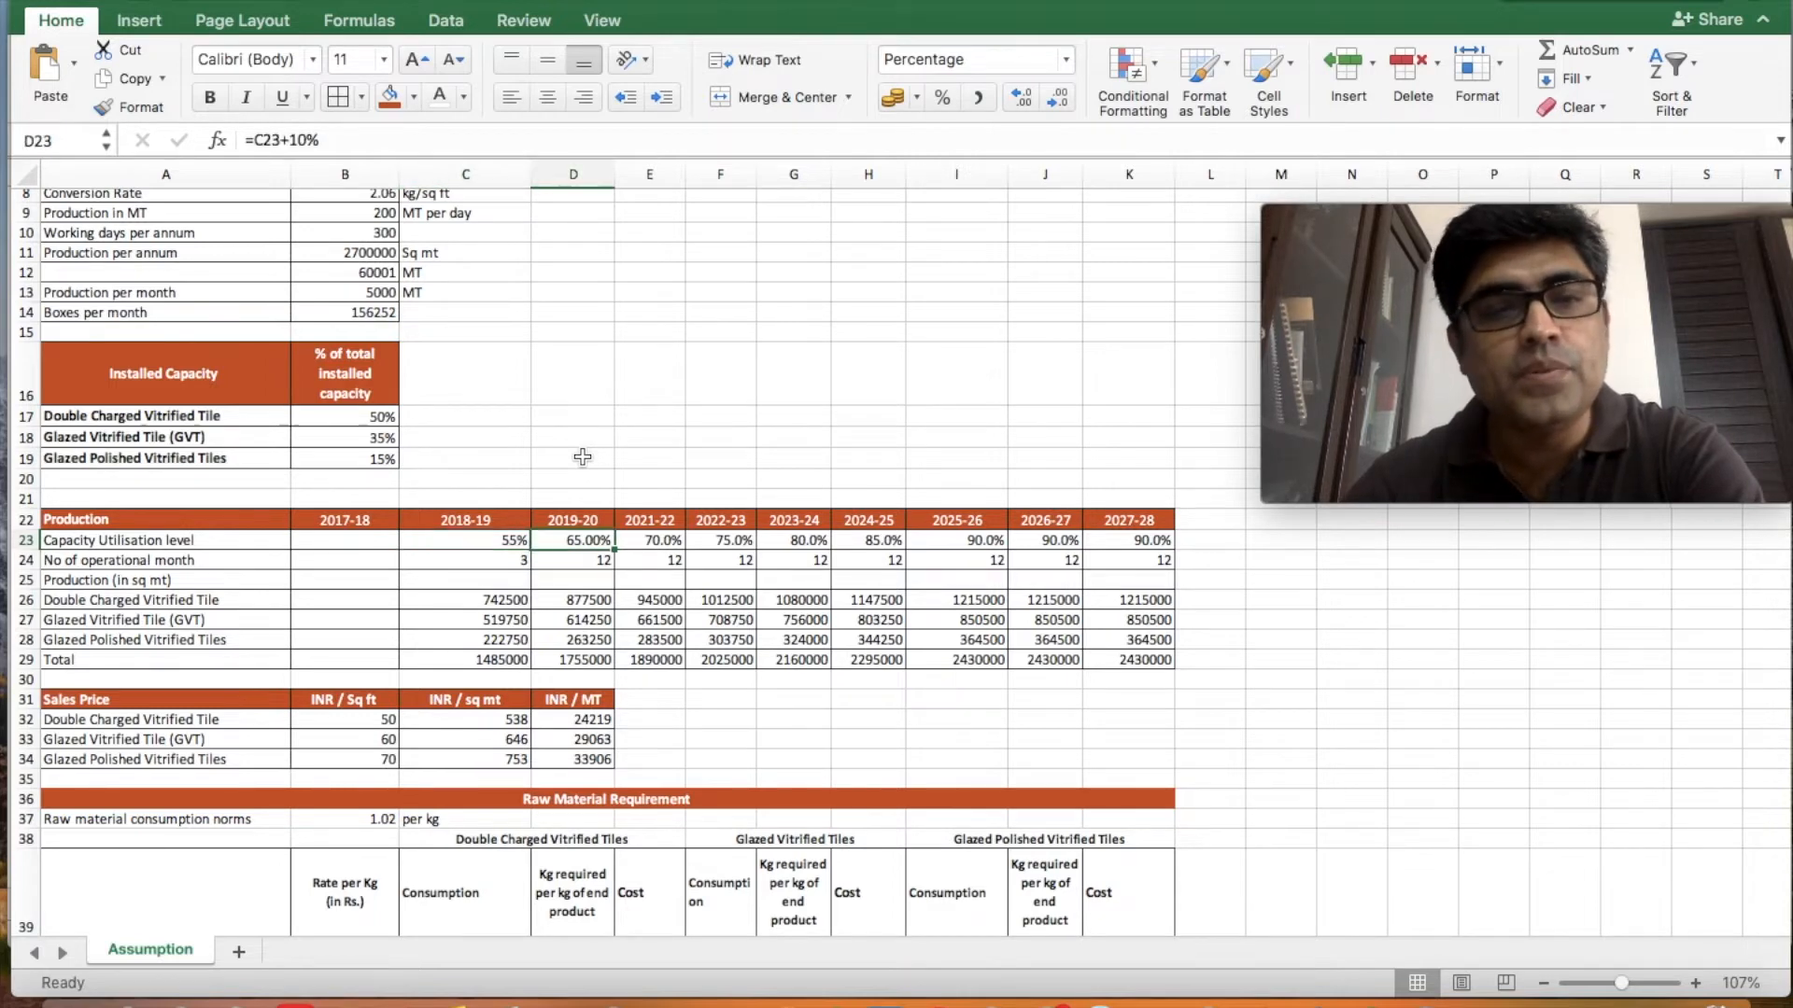
key("Right")
key("Left")
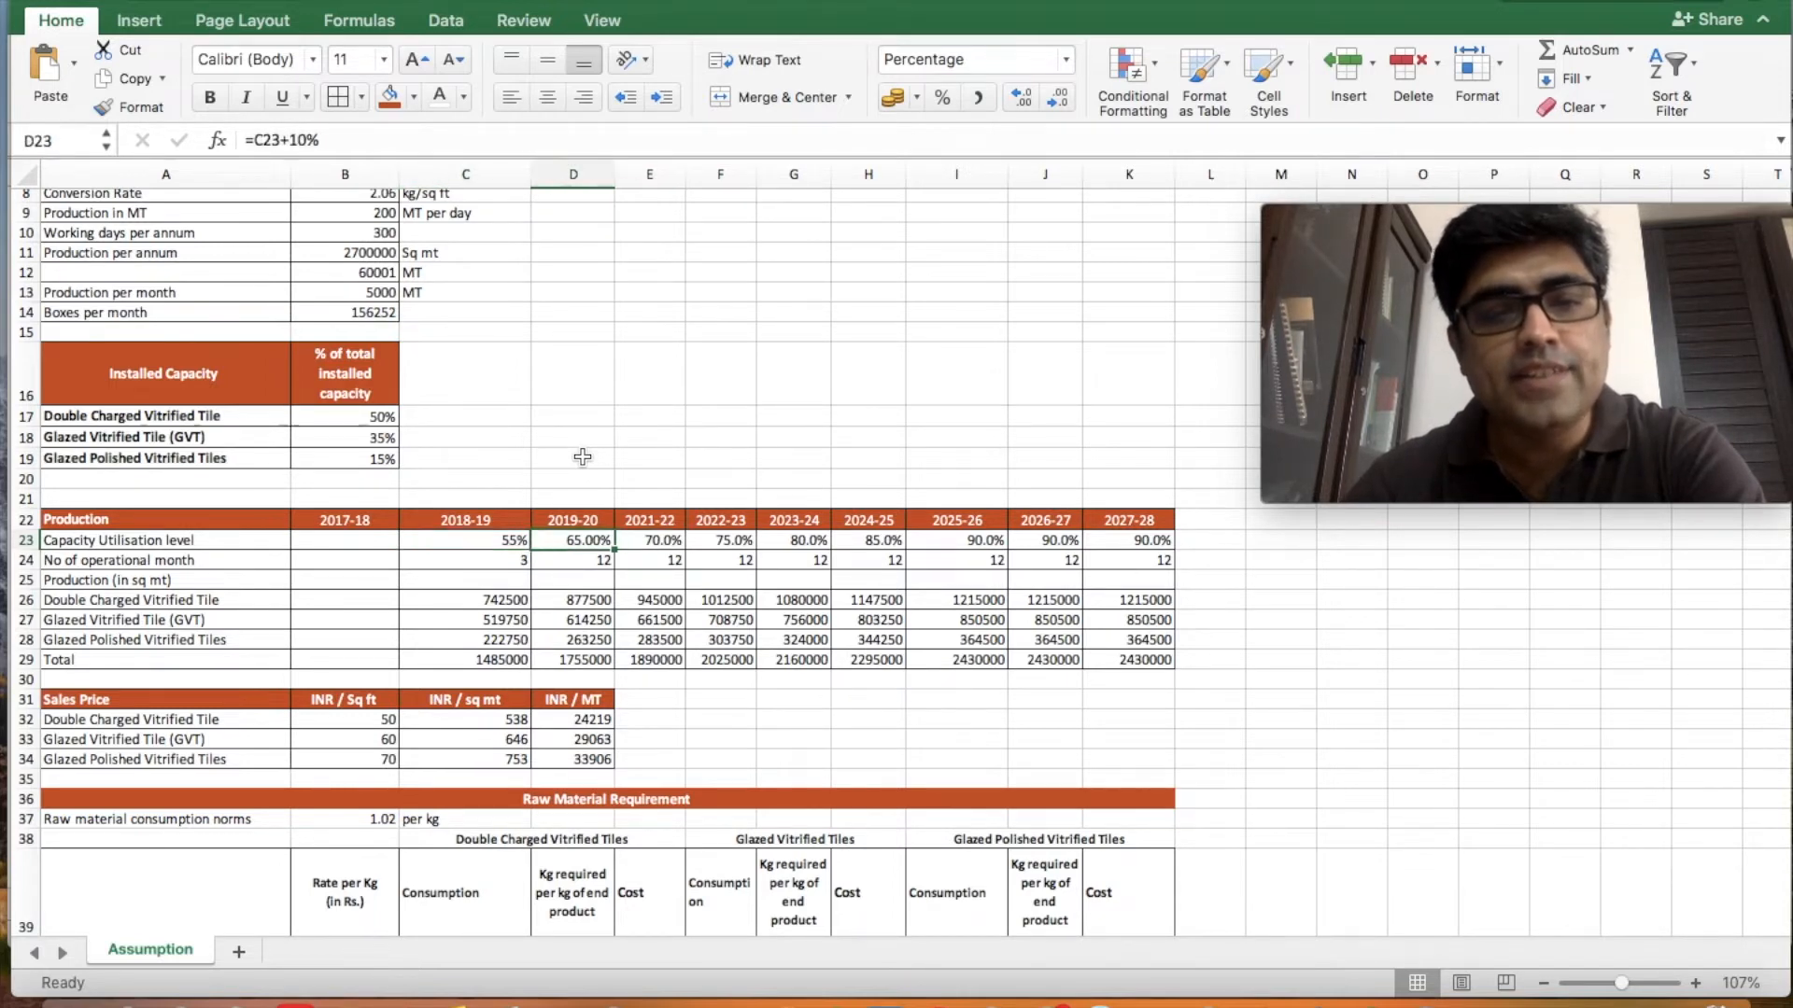
key("Right")
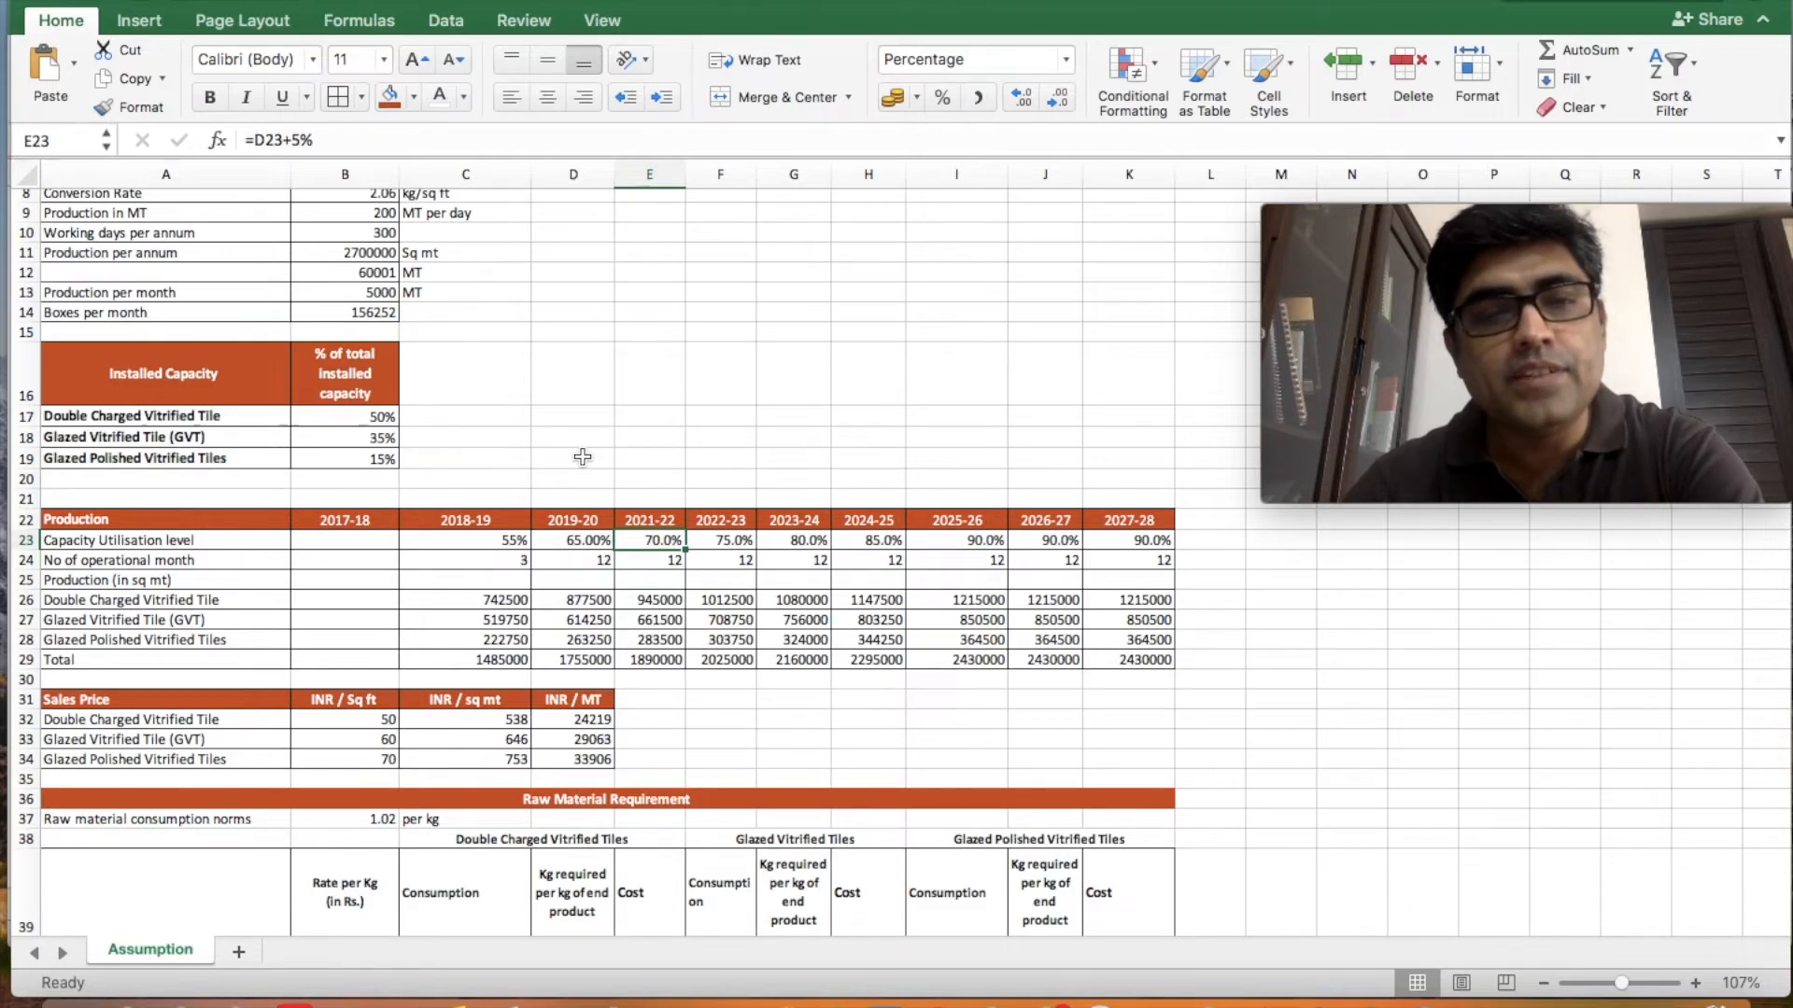
key("Right")
key("Right")
key("Right")
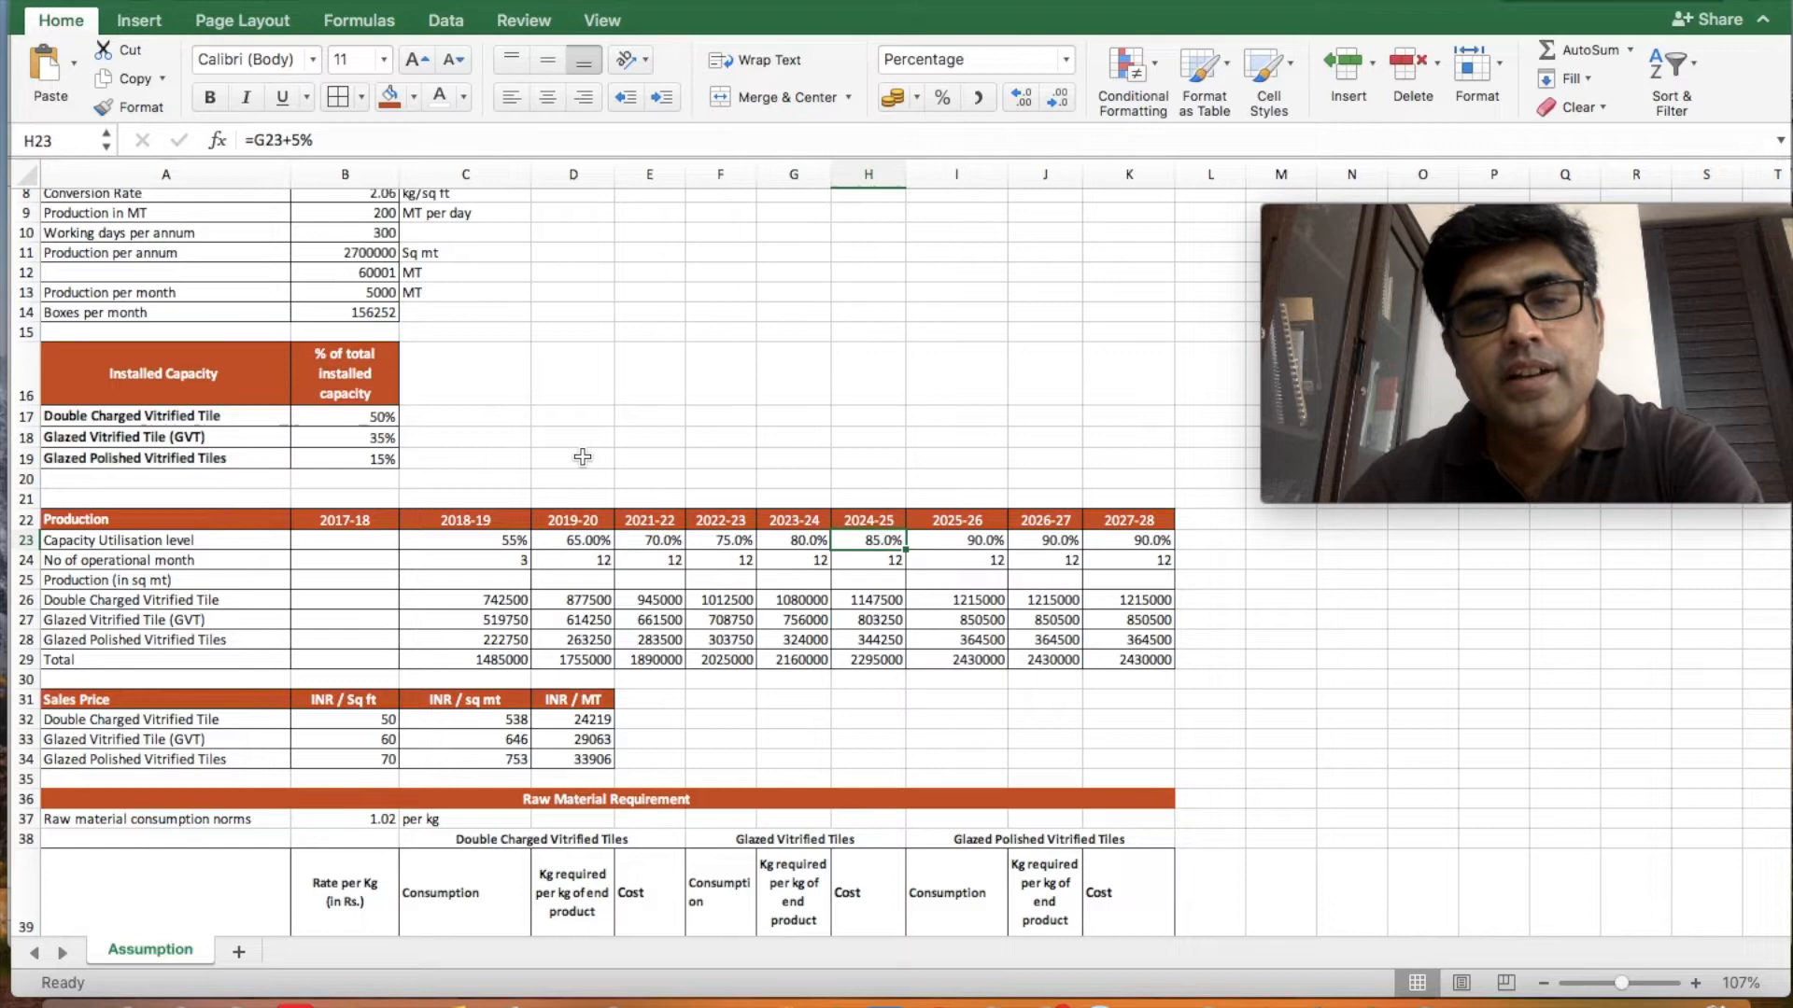
key("Right")
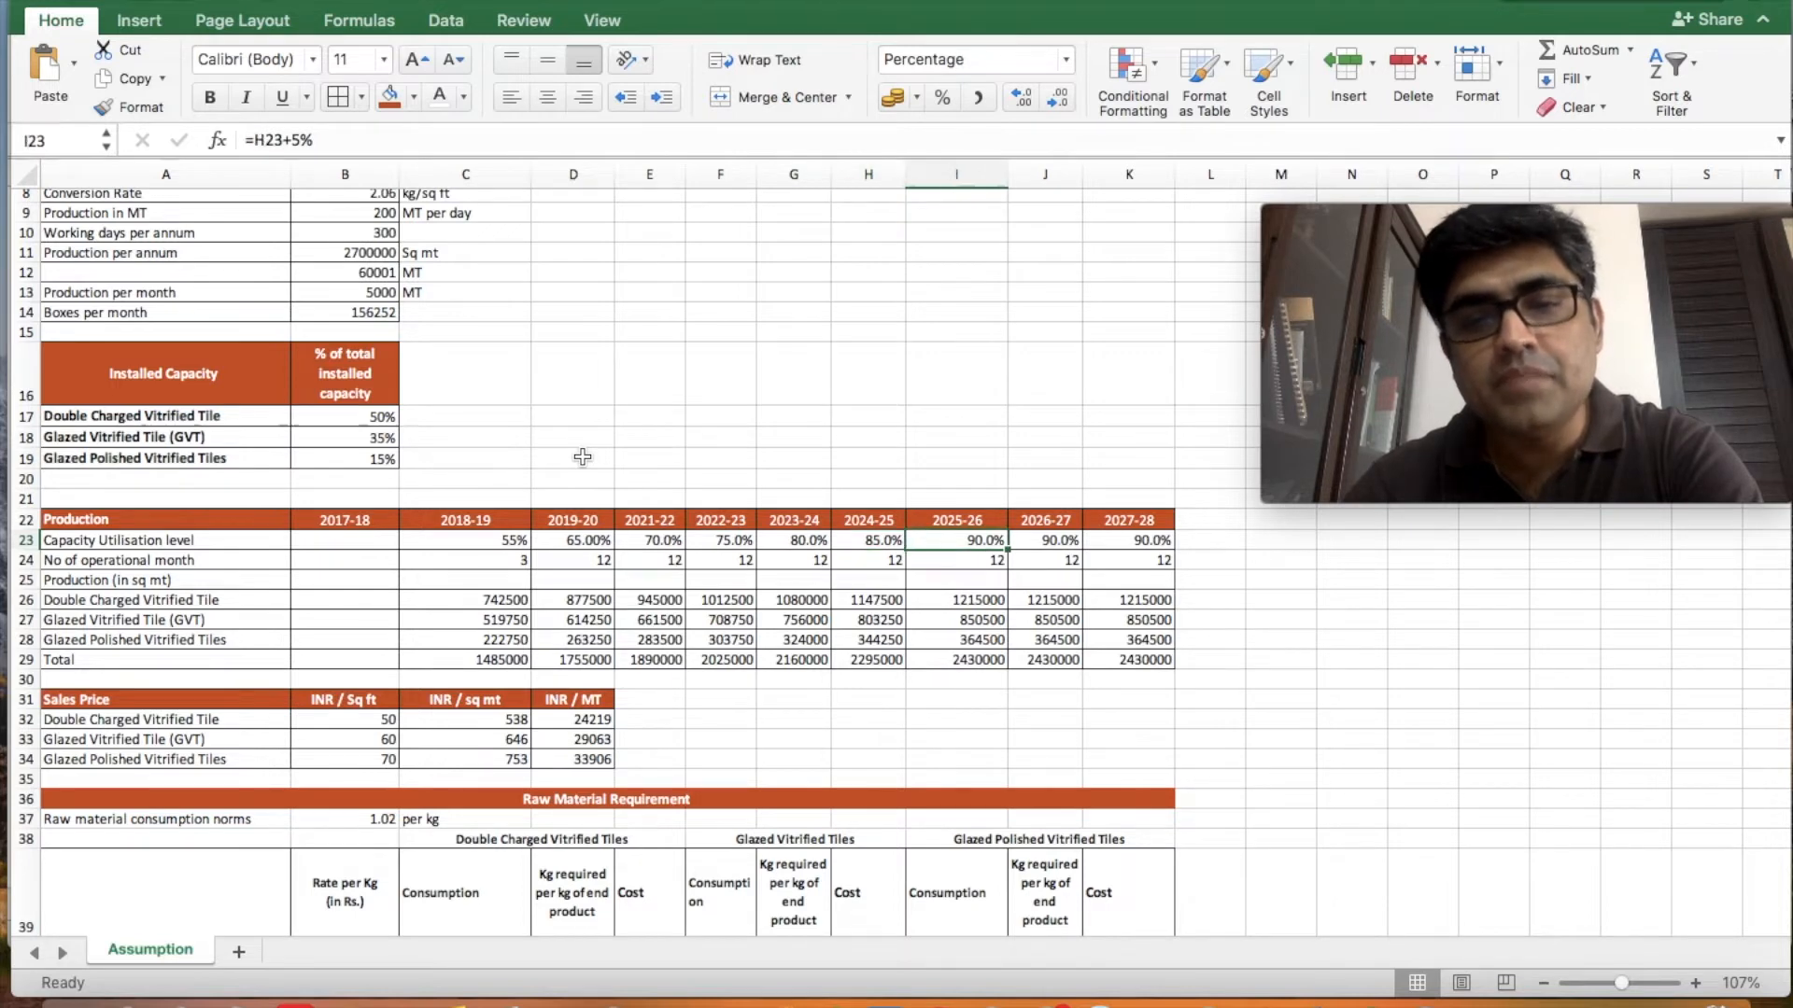
key("Right")
key("Right")
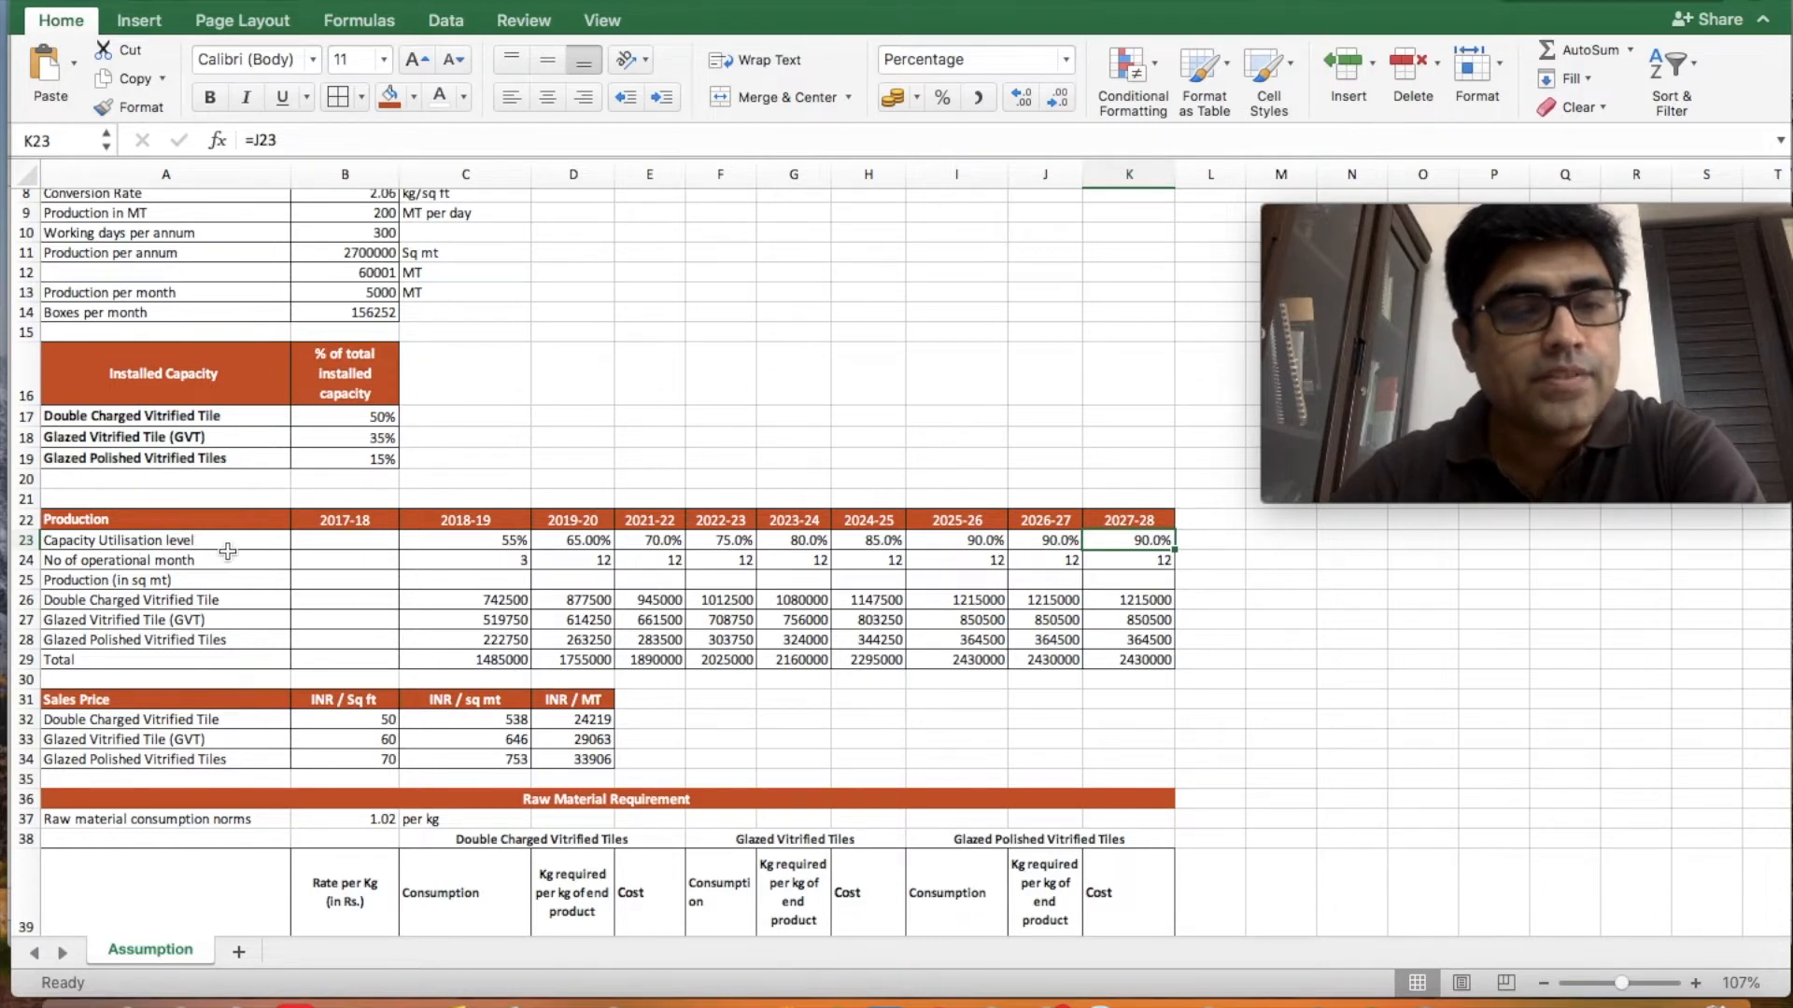
left_click(496, 563)
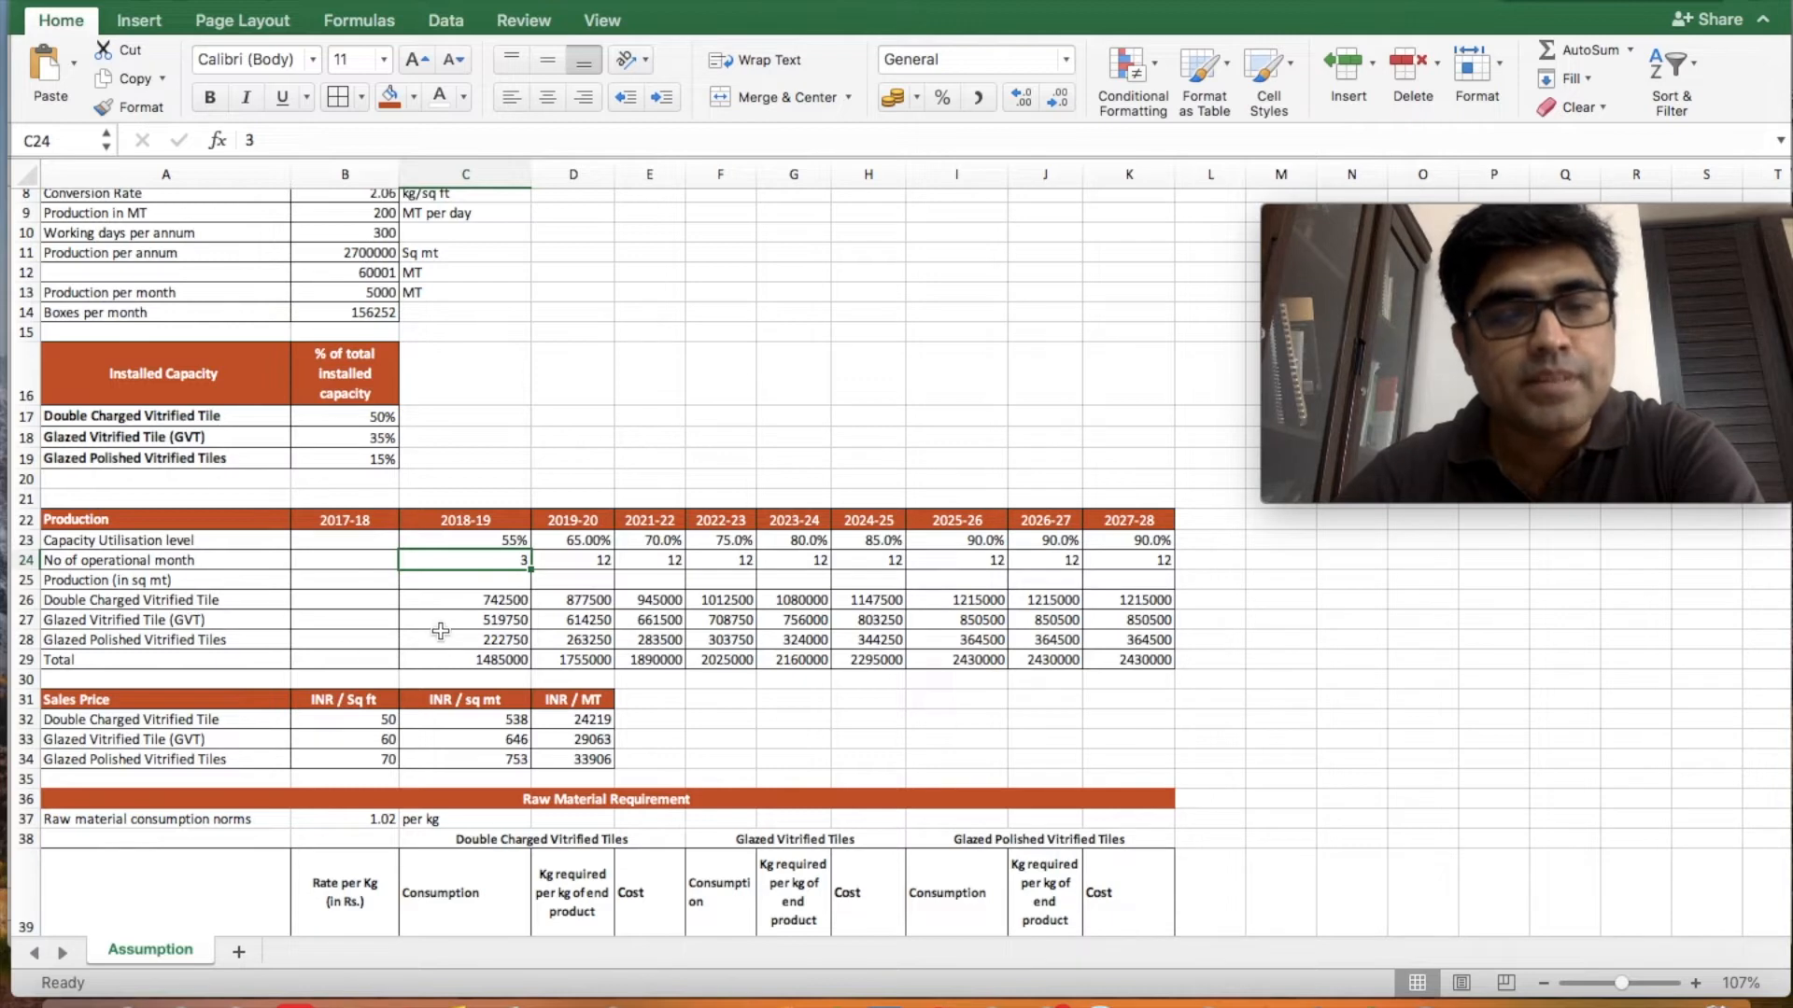
Step: Examine the yearly production formulas for Double Charged and Glazed Vitrified Tile in rows 26 and 27
left_click(483, 601)
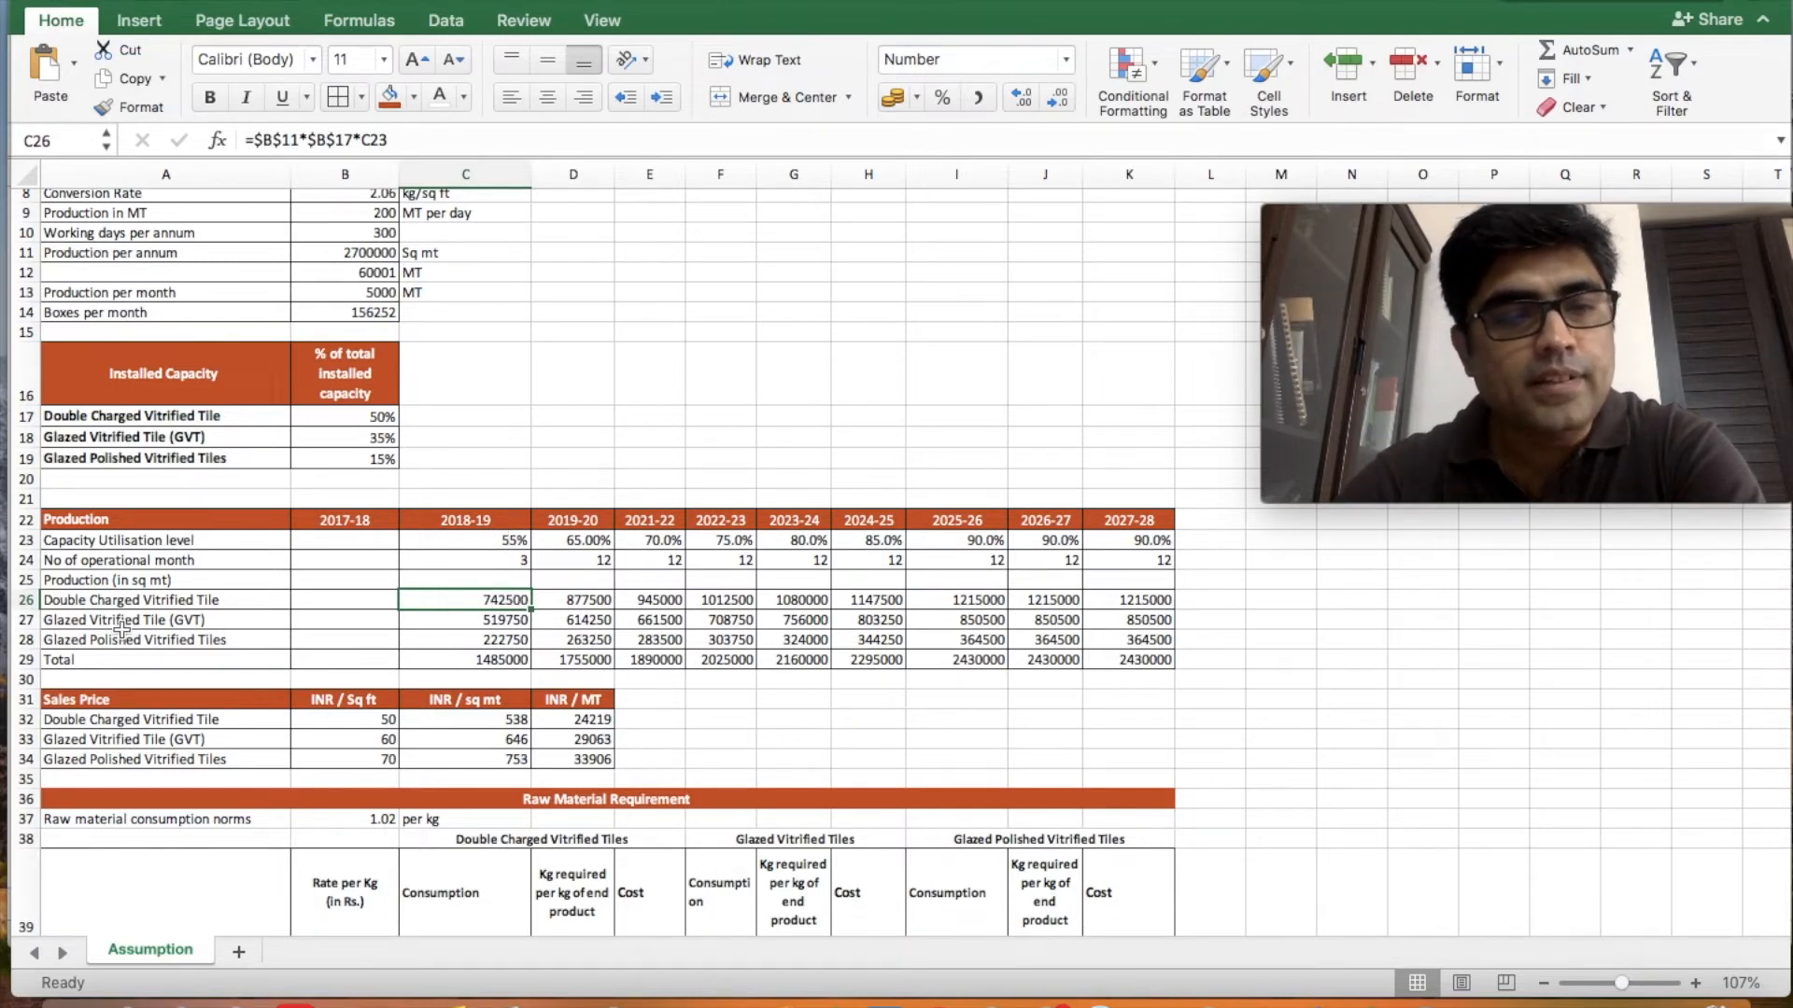
left_click(571, 599)
key("Right")
key("Right")
key("Right")
key("Right")
key("Right")
key("Right")
key("Down")
key("Left")
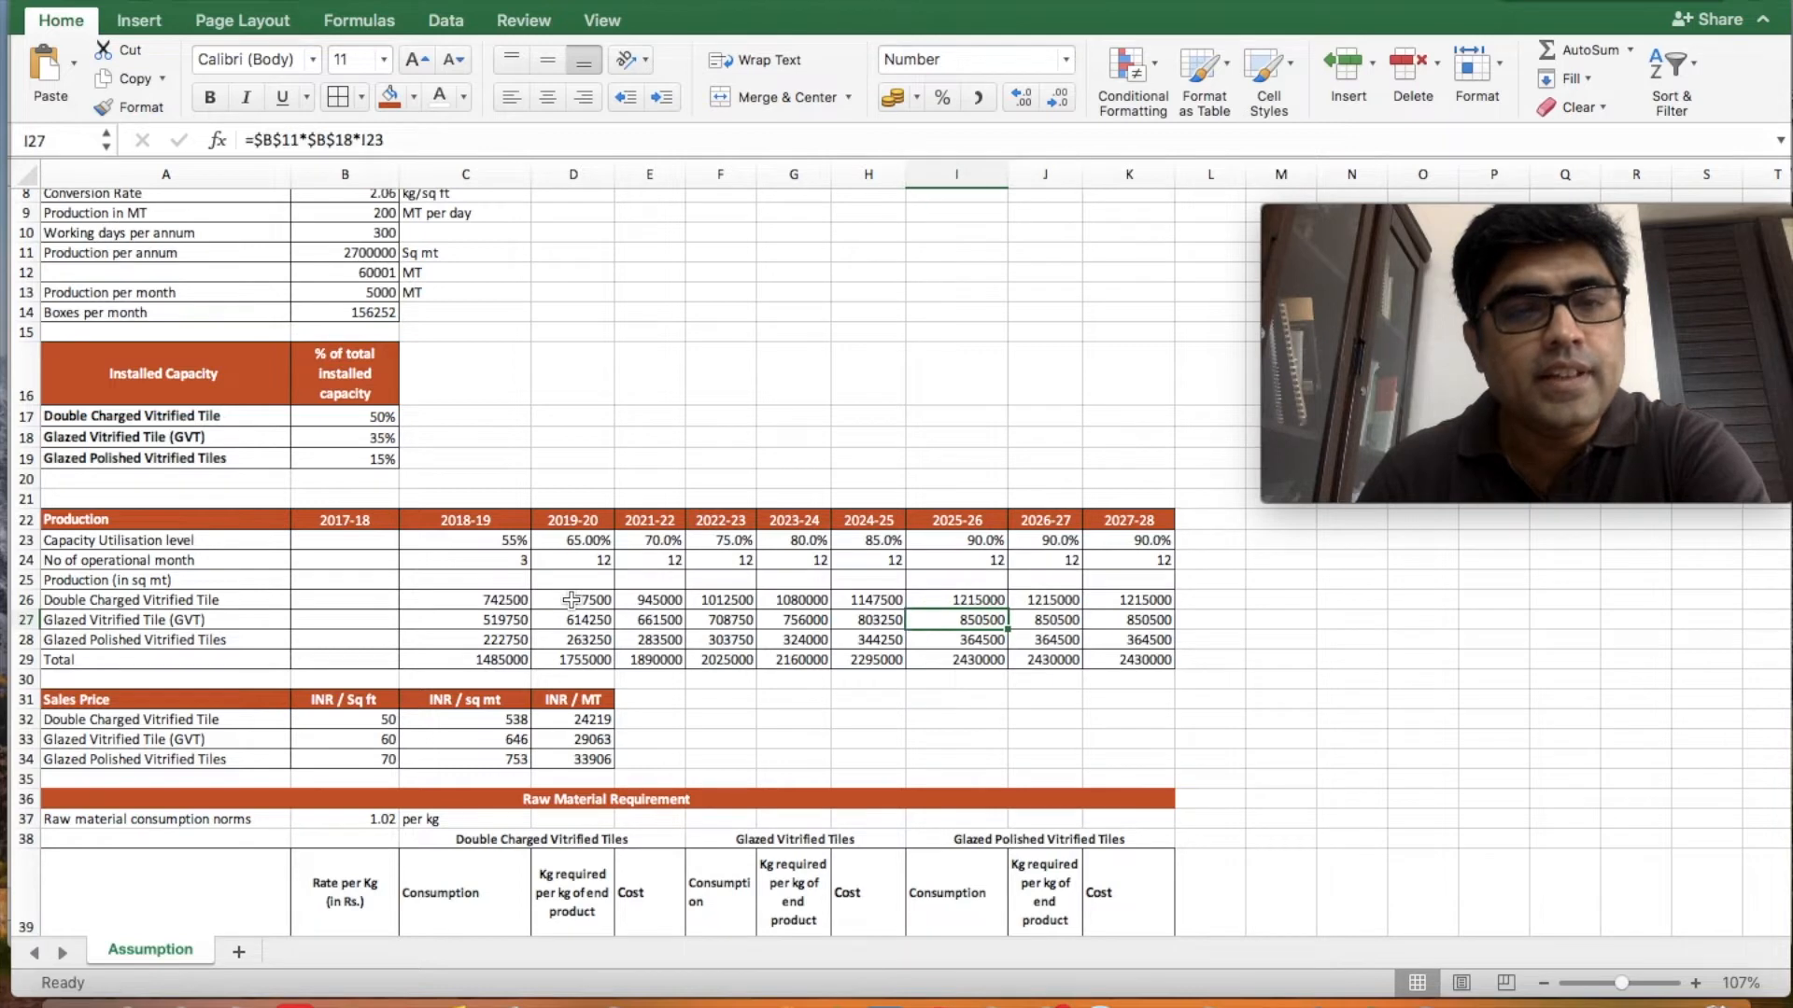
key("Left")
key("Left")
key("Left")
key("Left")
key("Left")
key("Left")
Step: Check the total production formulas across row 29 from 2018-19 to 2026-27, comparing the 2018-19 total with the tile rows above
key("Down")
key("Down")
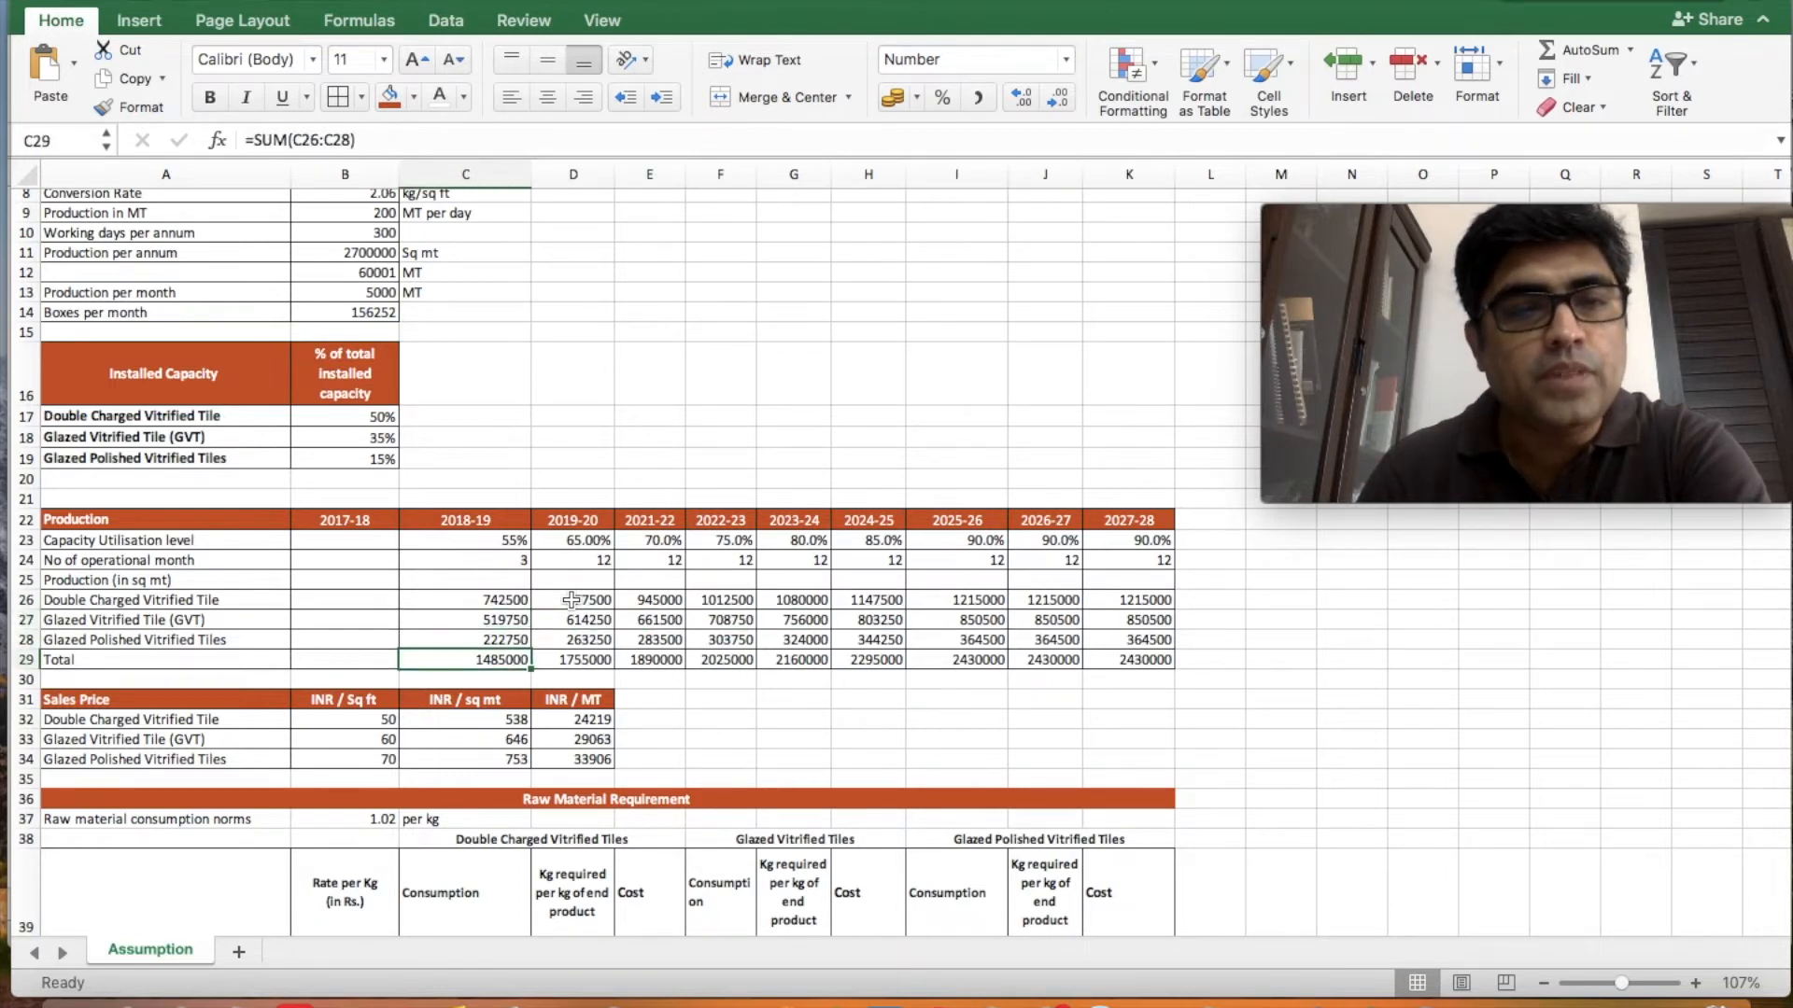
key("Up")
key("Up")
key("Down")
key("Down")
key("Right")
key("Right")
key("Right")
key("Right")
key("Right")
key("Right")
key("Right")
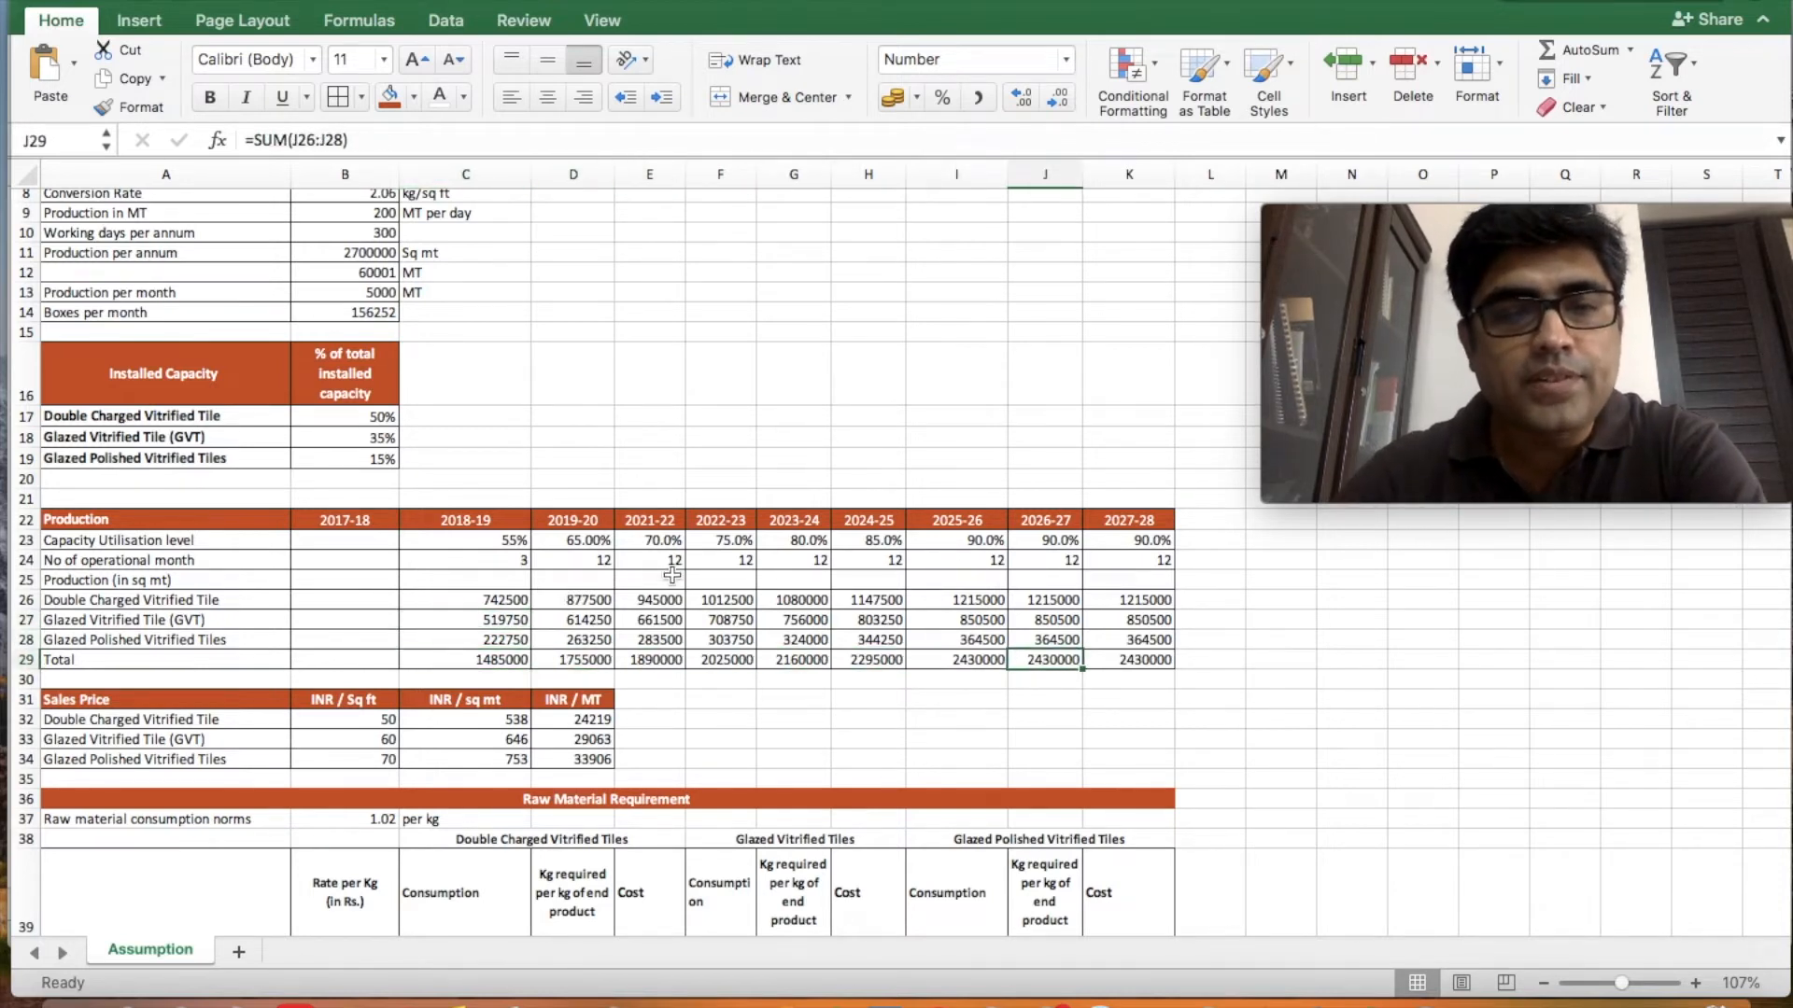
Step: Examine the Double Charged Vitrified Tile sales price per sq ft and its conversion formulas per sq mt and per MT in row 32
scroll(738, 438, "down", 1)
scroll(738, 438, "down", 5)
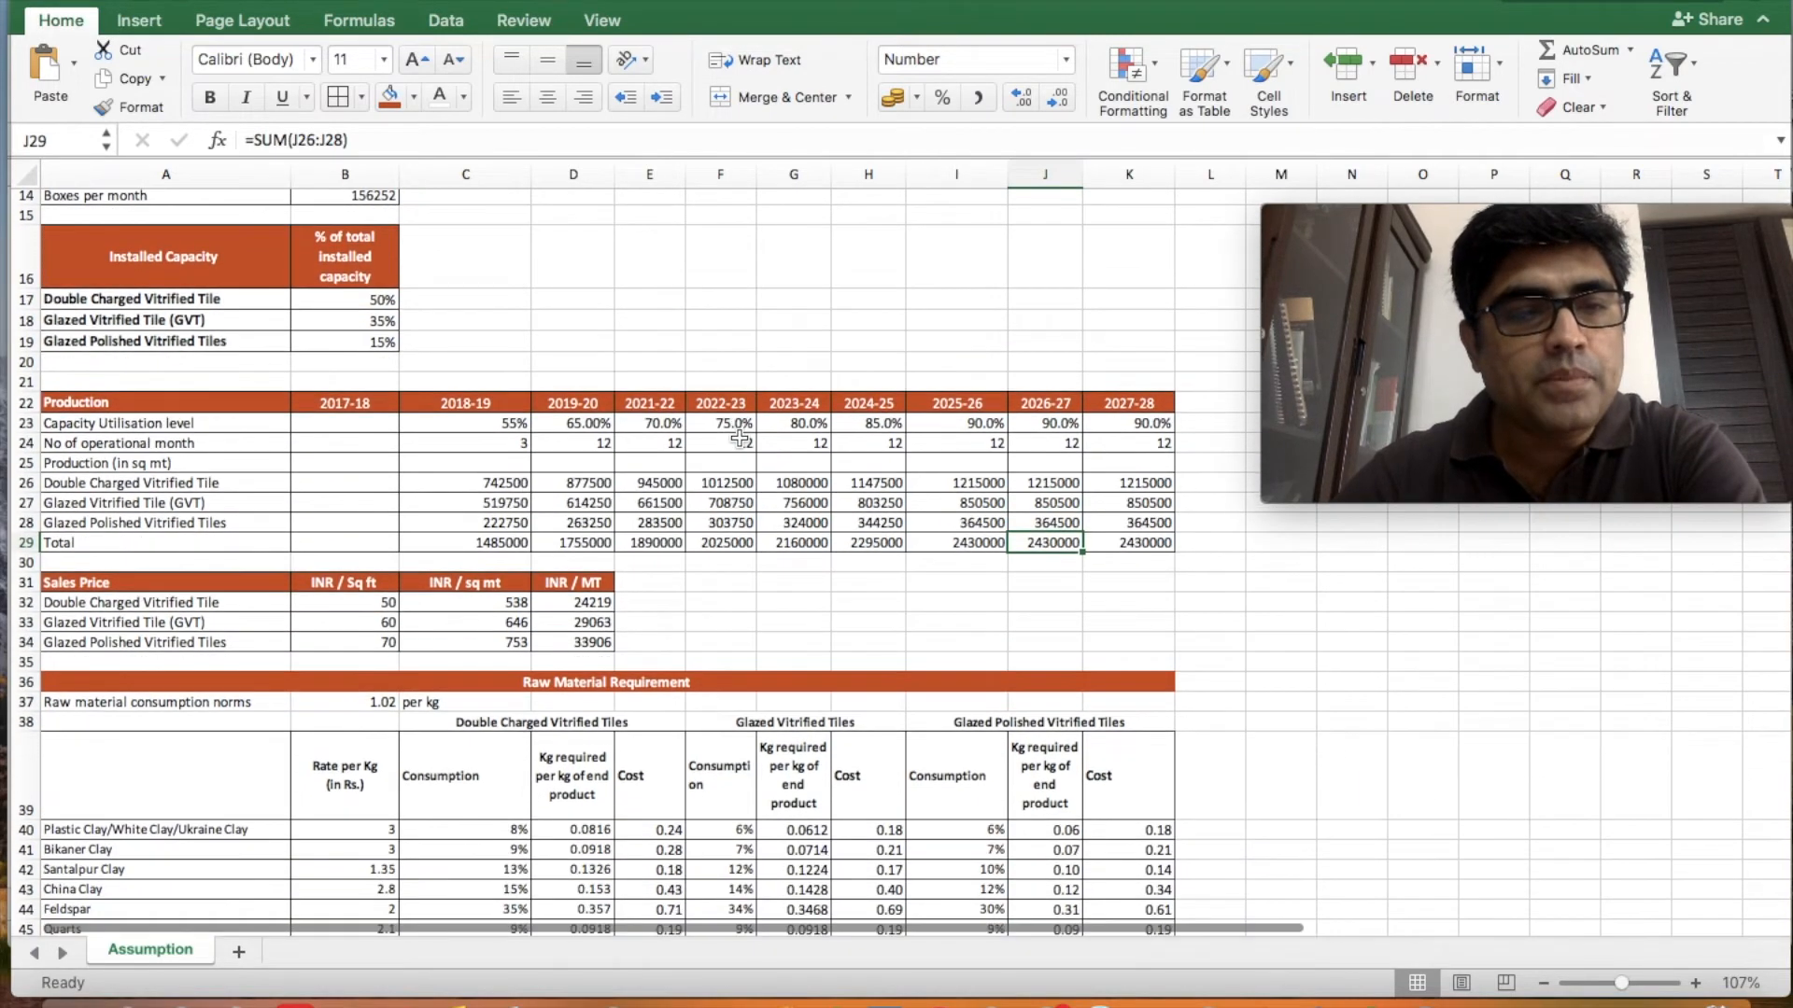
scroll(738, 438, "down", 3)
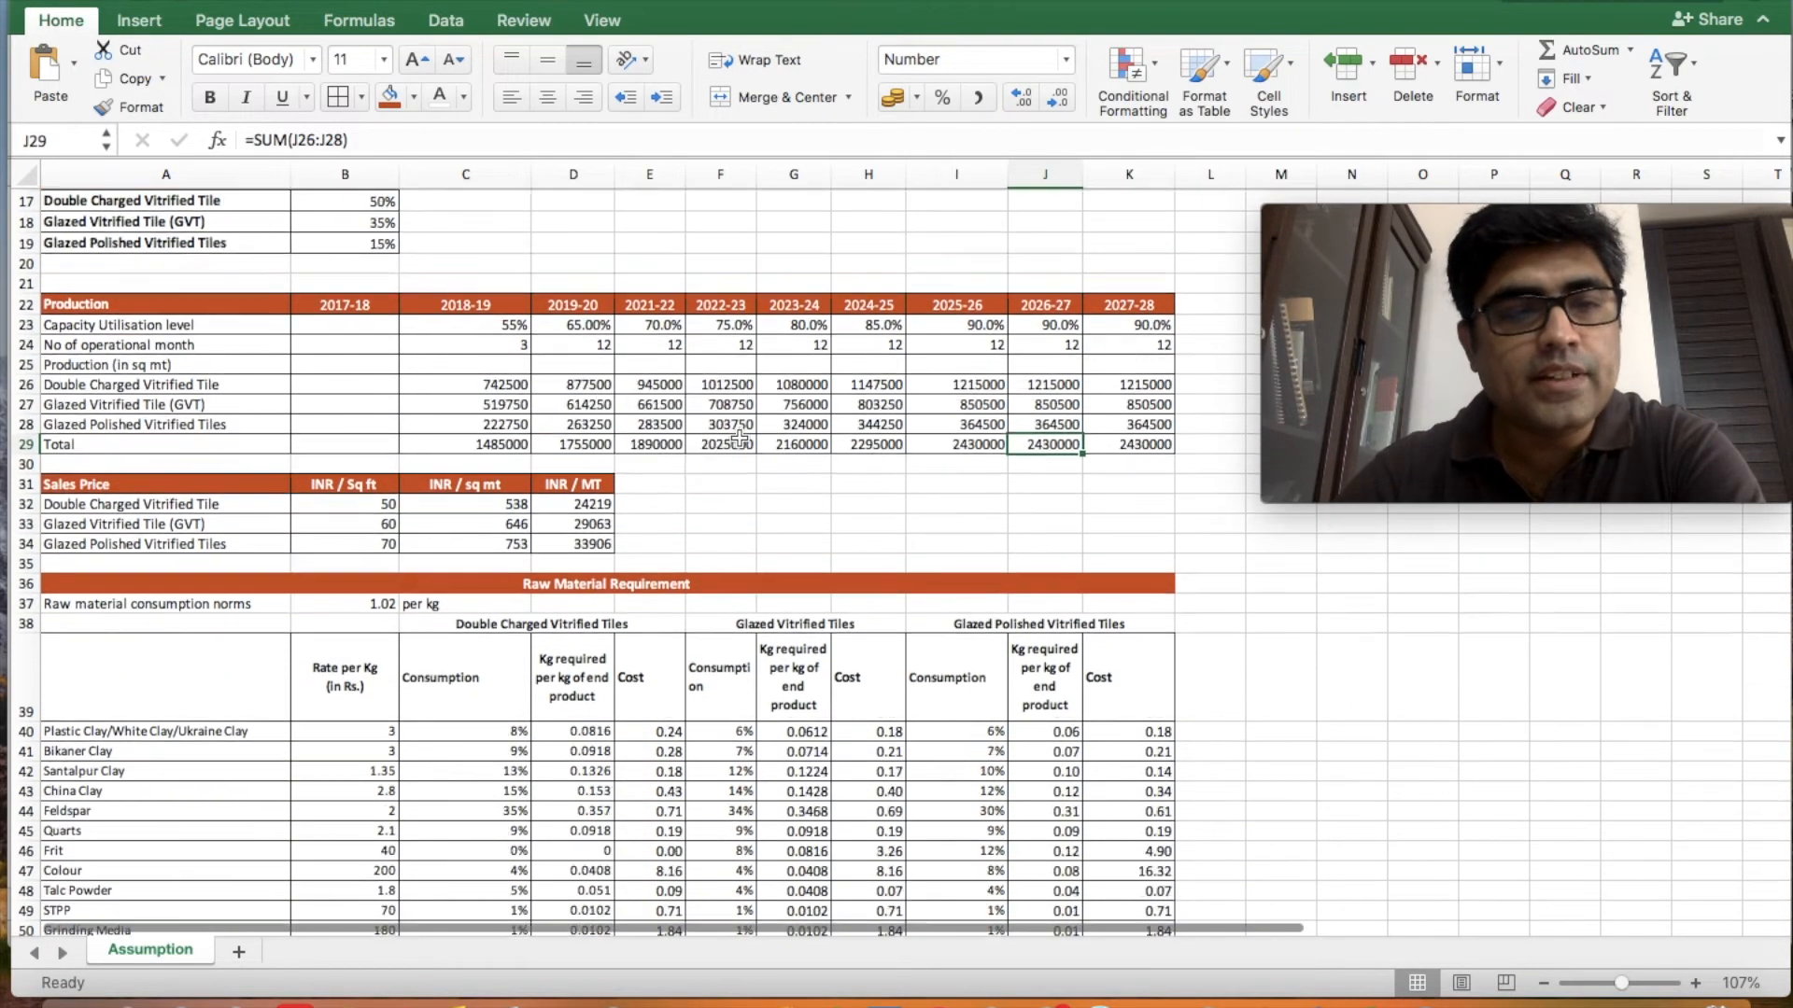
scroll(738, 437, "down", 1)
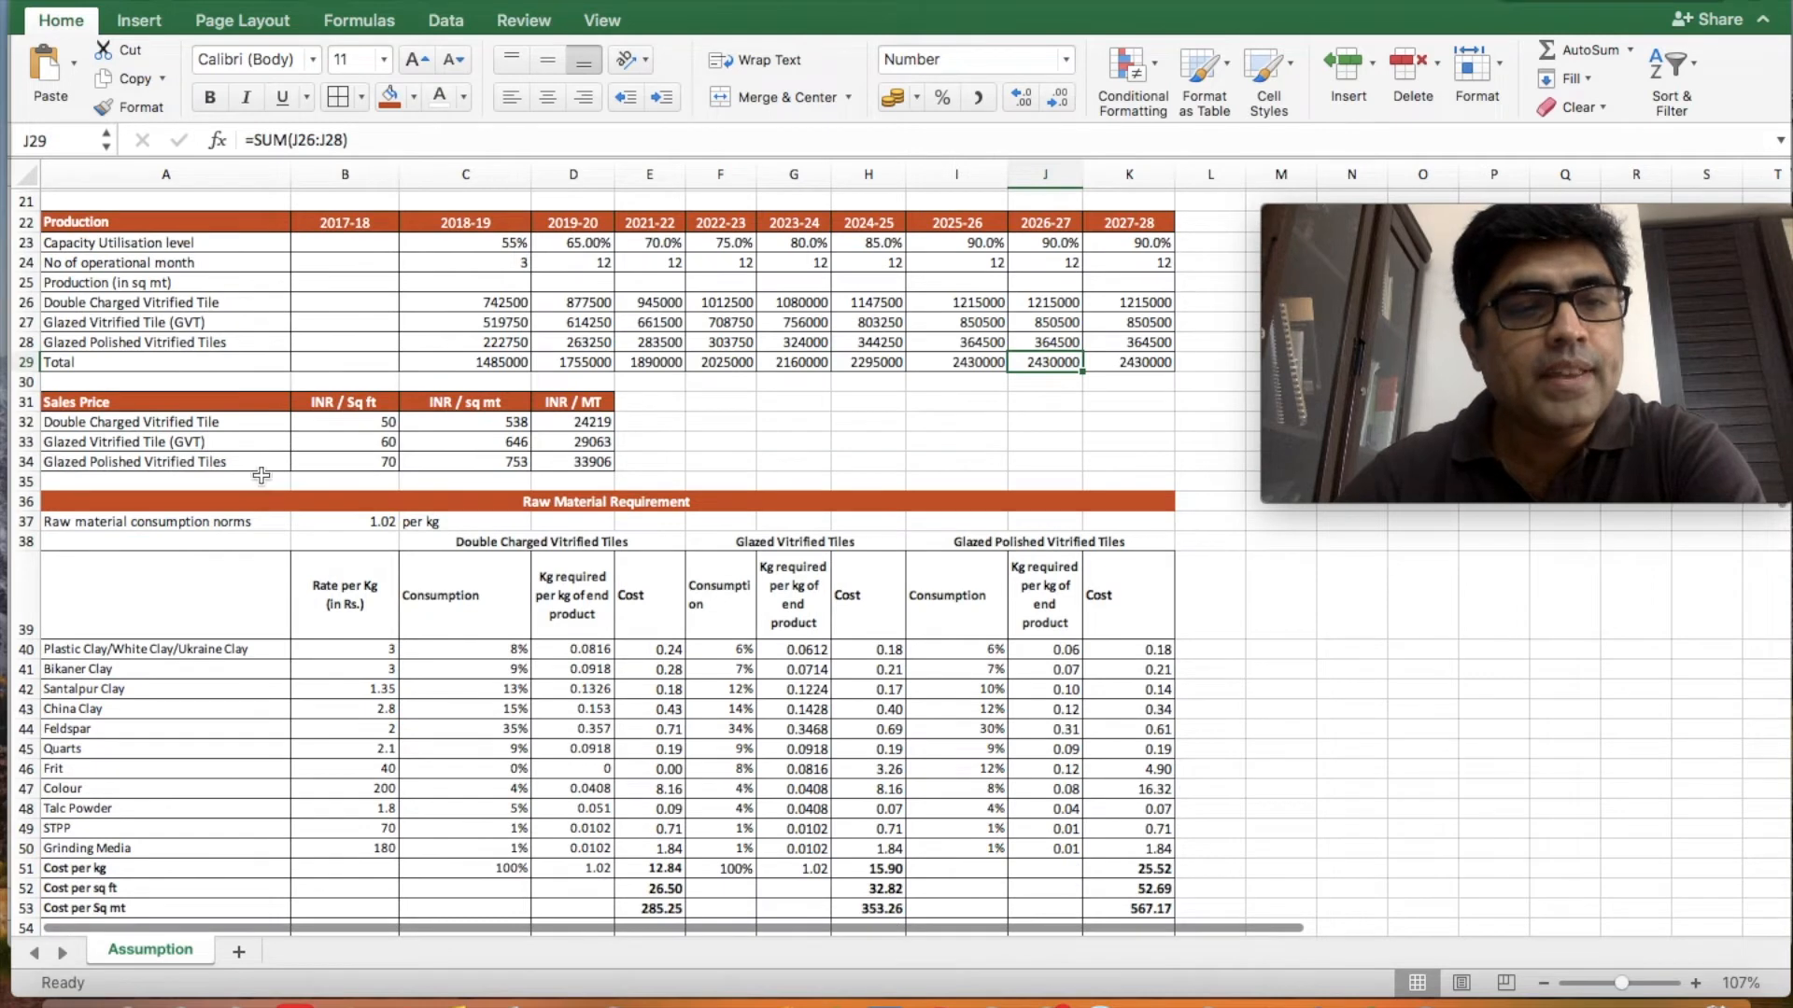
left_click(359, 424)
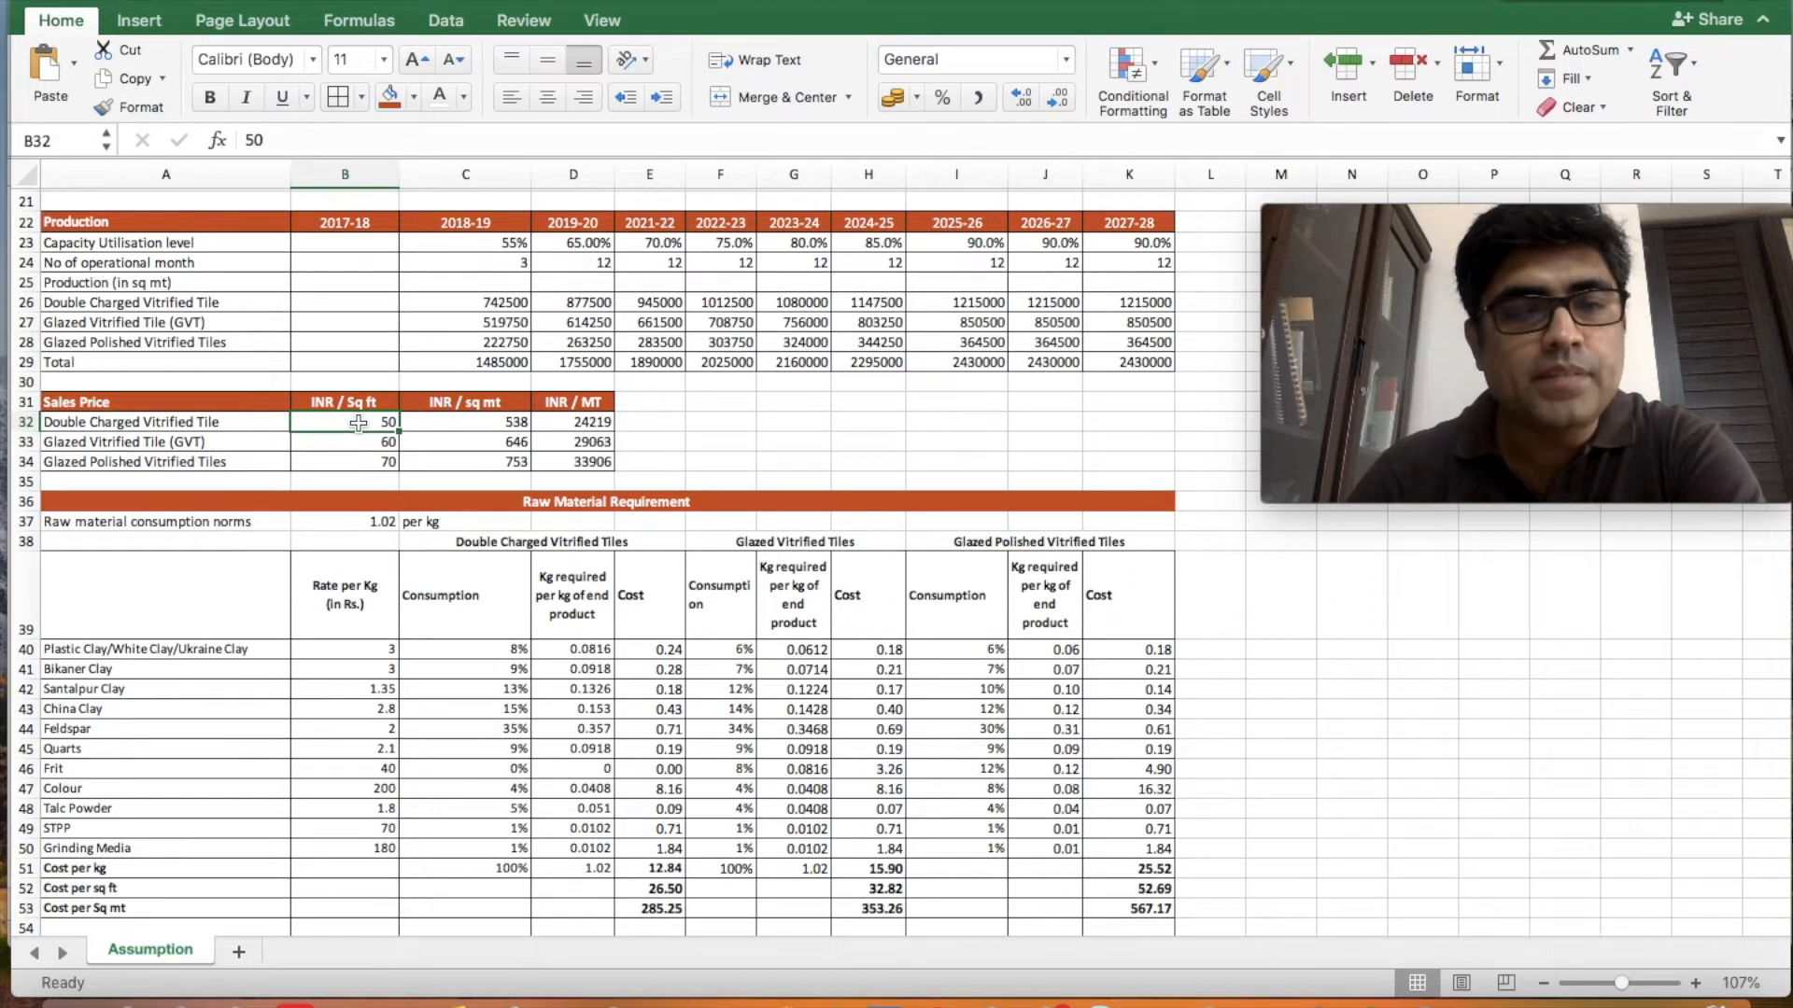
key("Right")
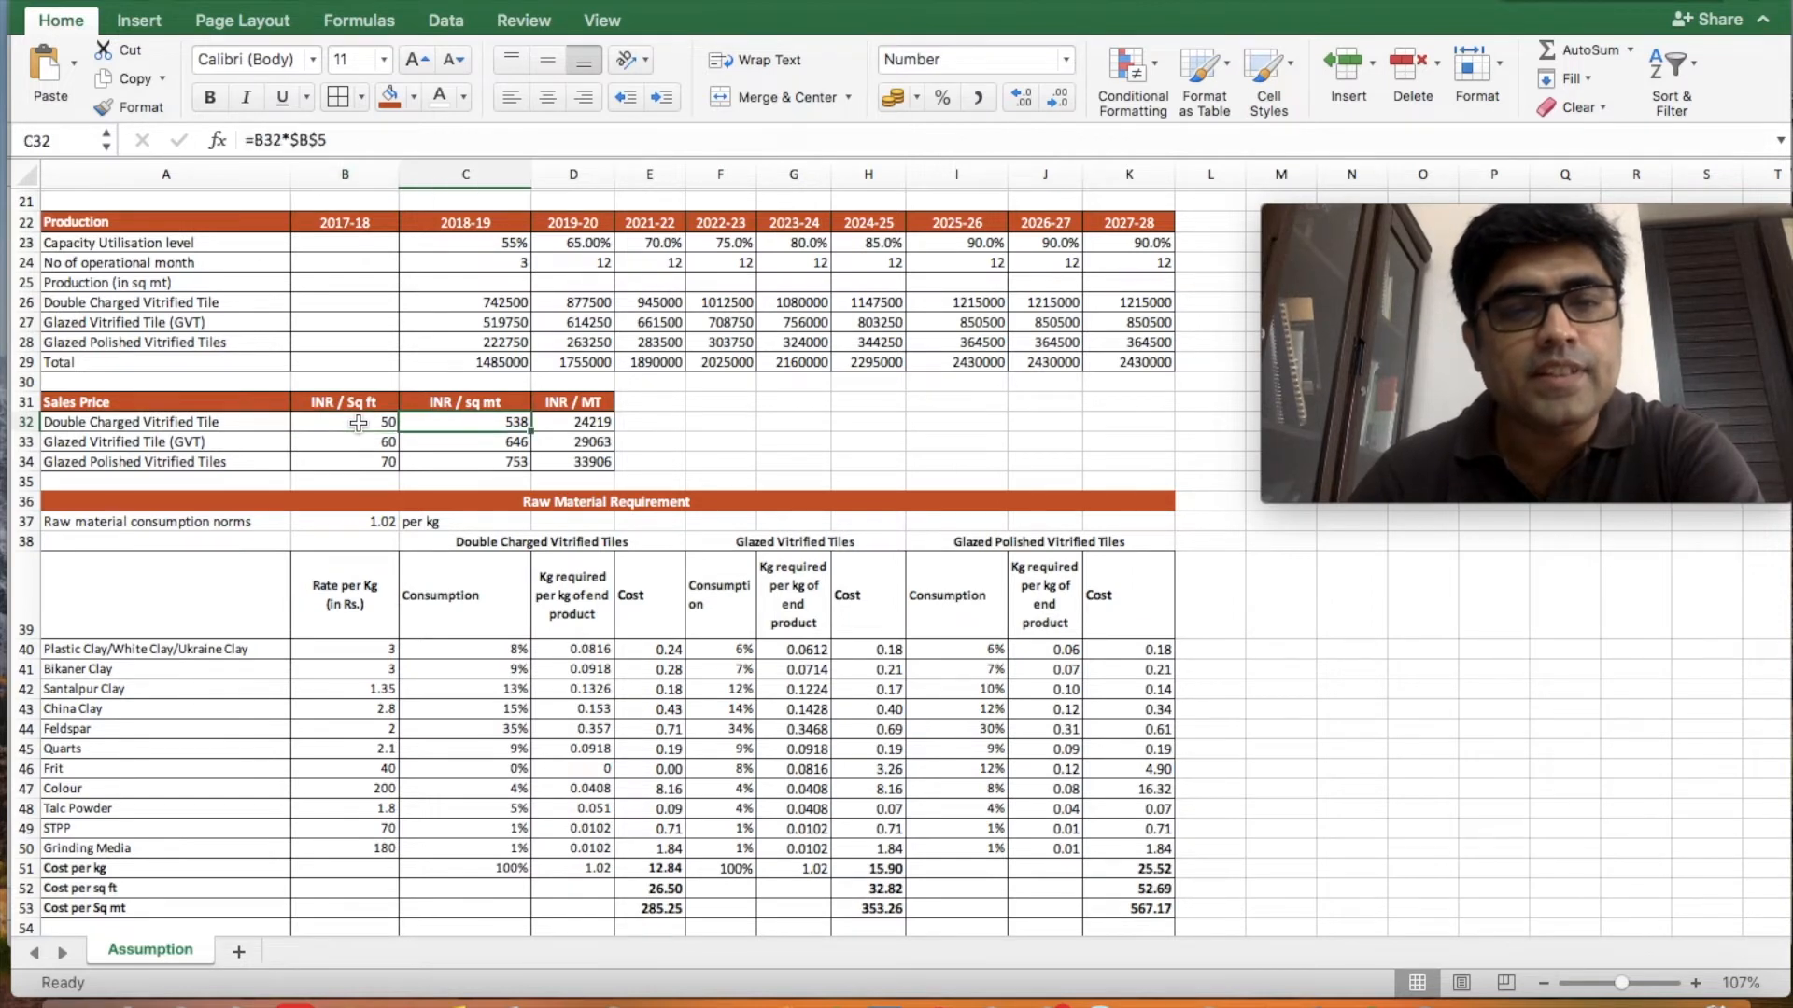
key("Right")
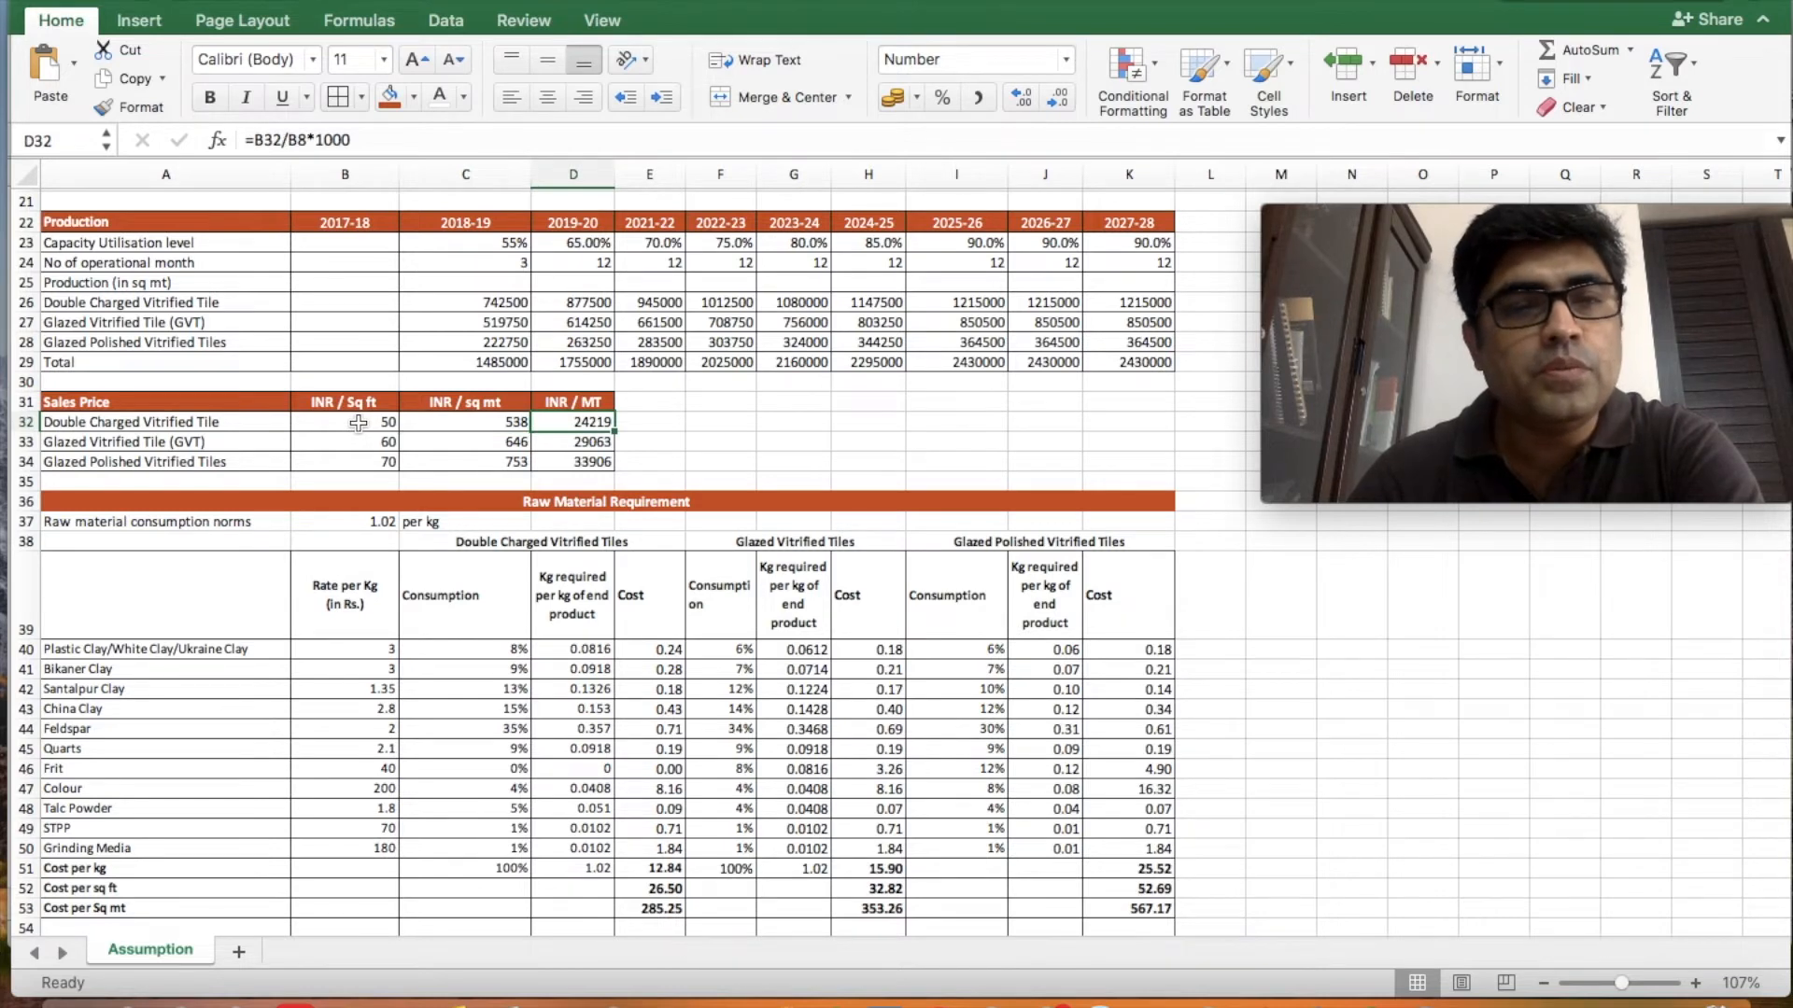
key("Left")
key("Left")
key("Right")
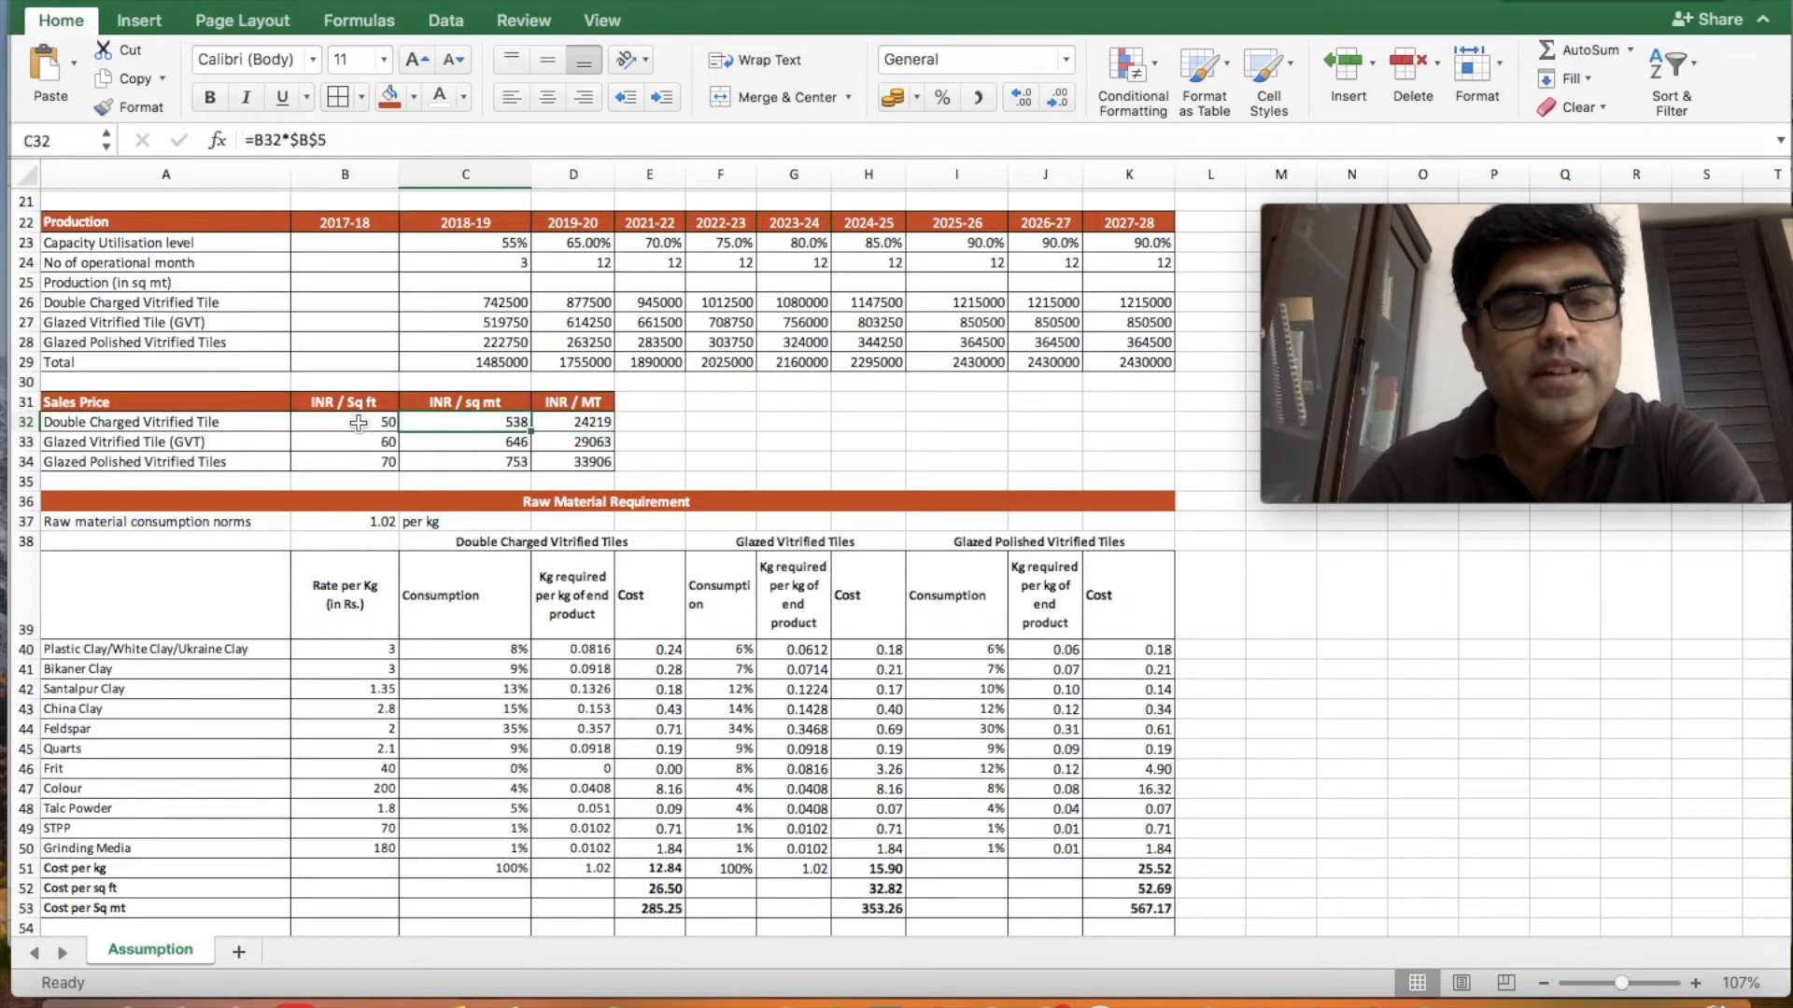
key("Right")
key("Left")
key("Left")
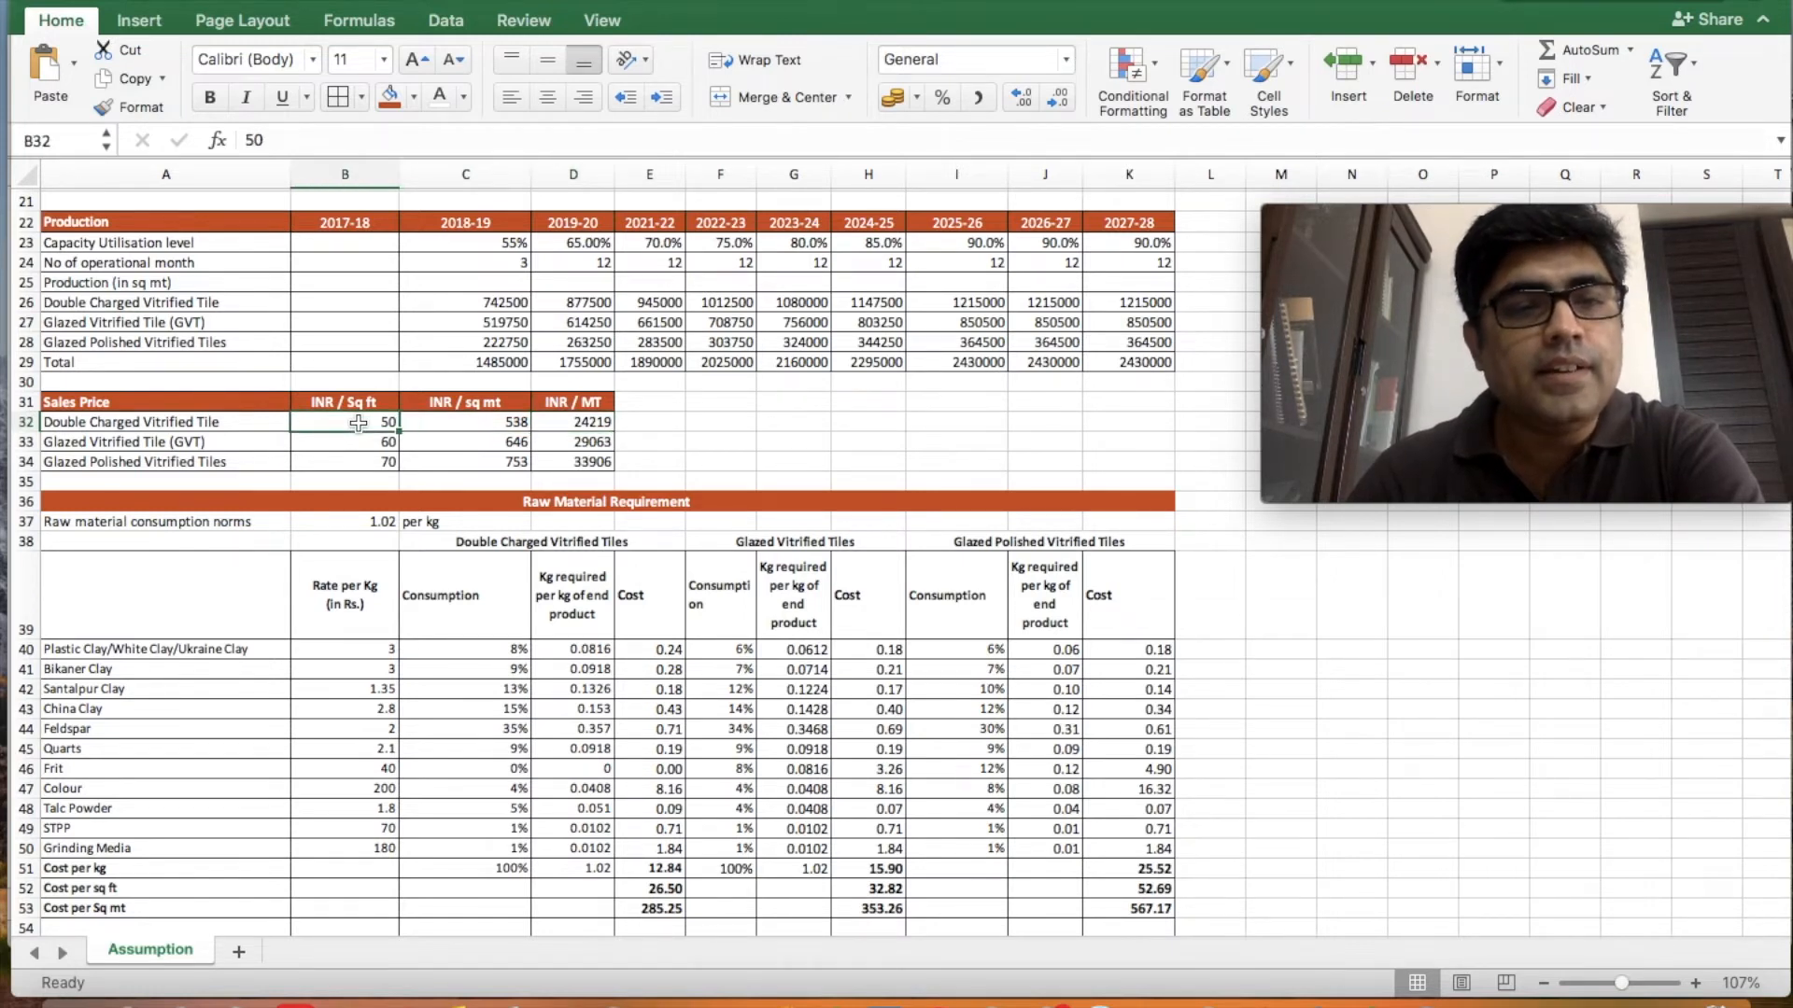
Step: Review the raw material consumption norm in B37 and select the list of raw materials in A40 to A50
key("Down")
key("Down")
key("Down")
key("Down")
key("Down")
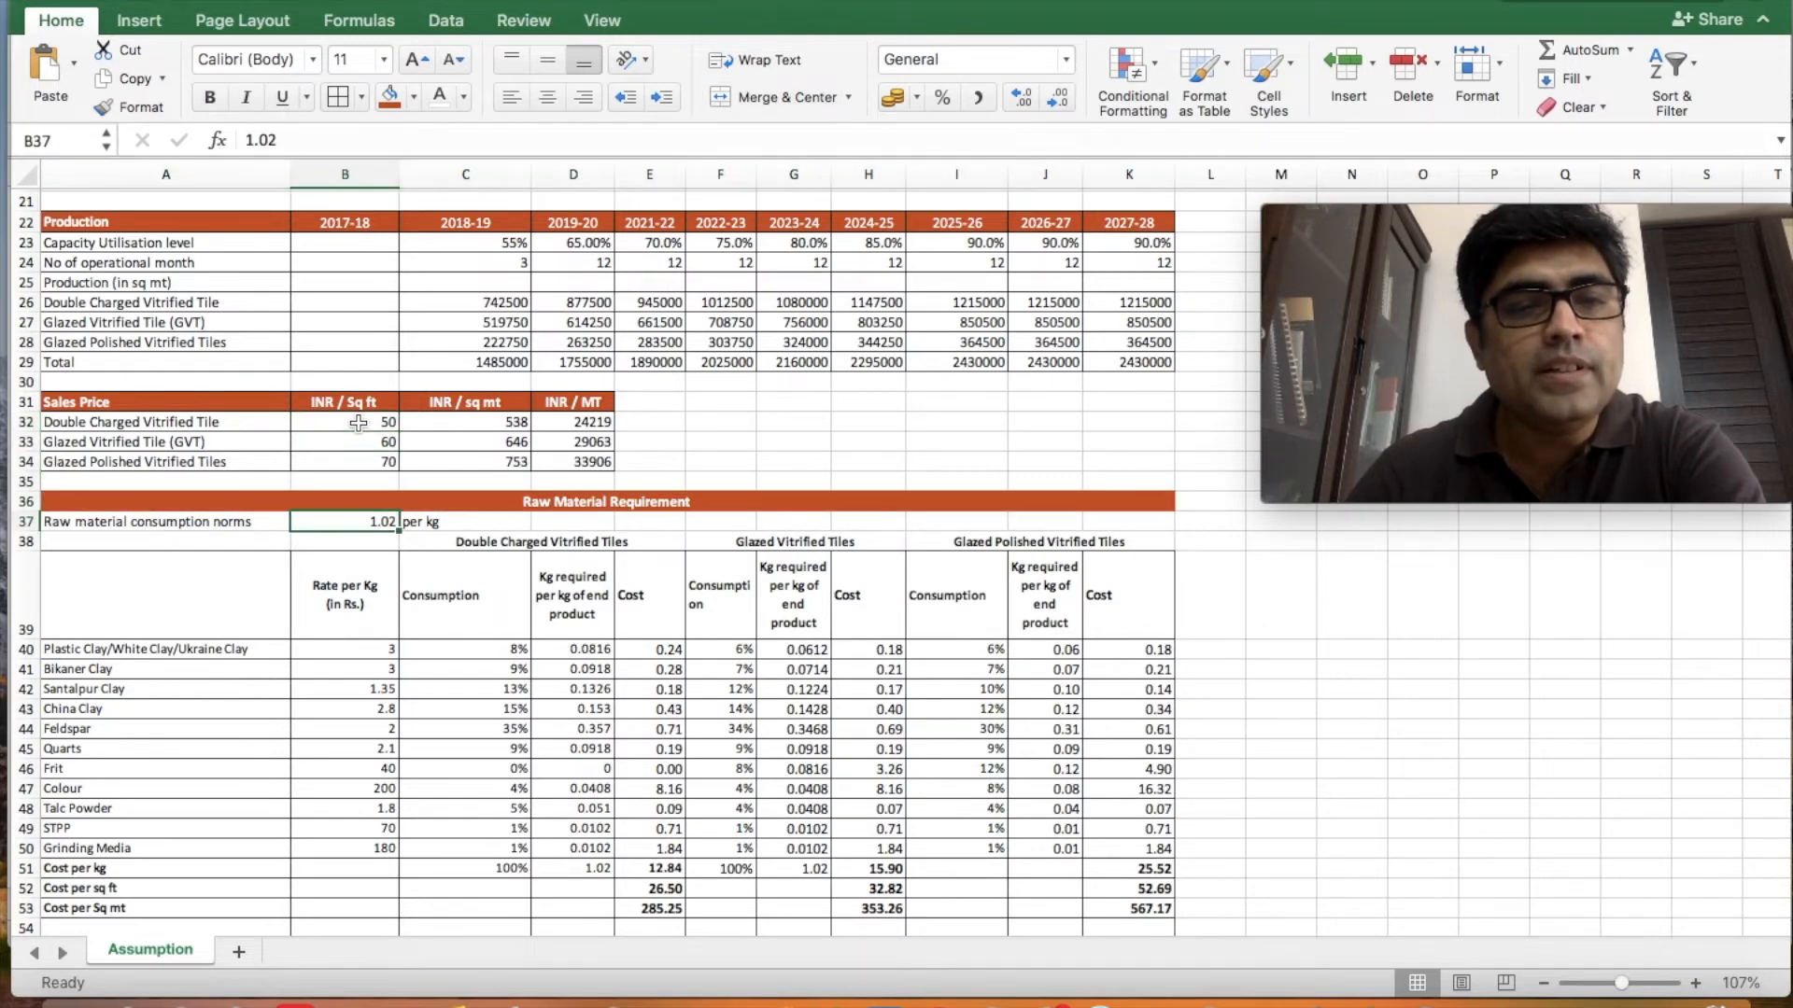
scroll(468, 546, "down", 3)
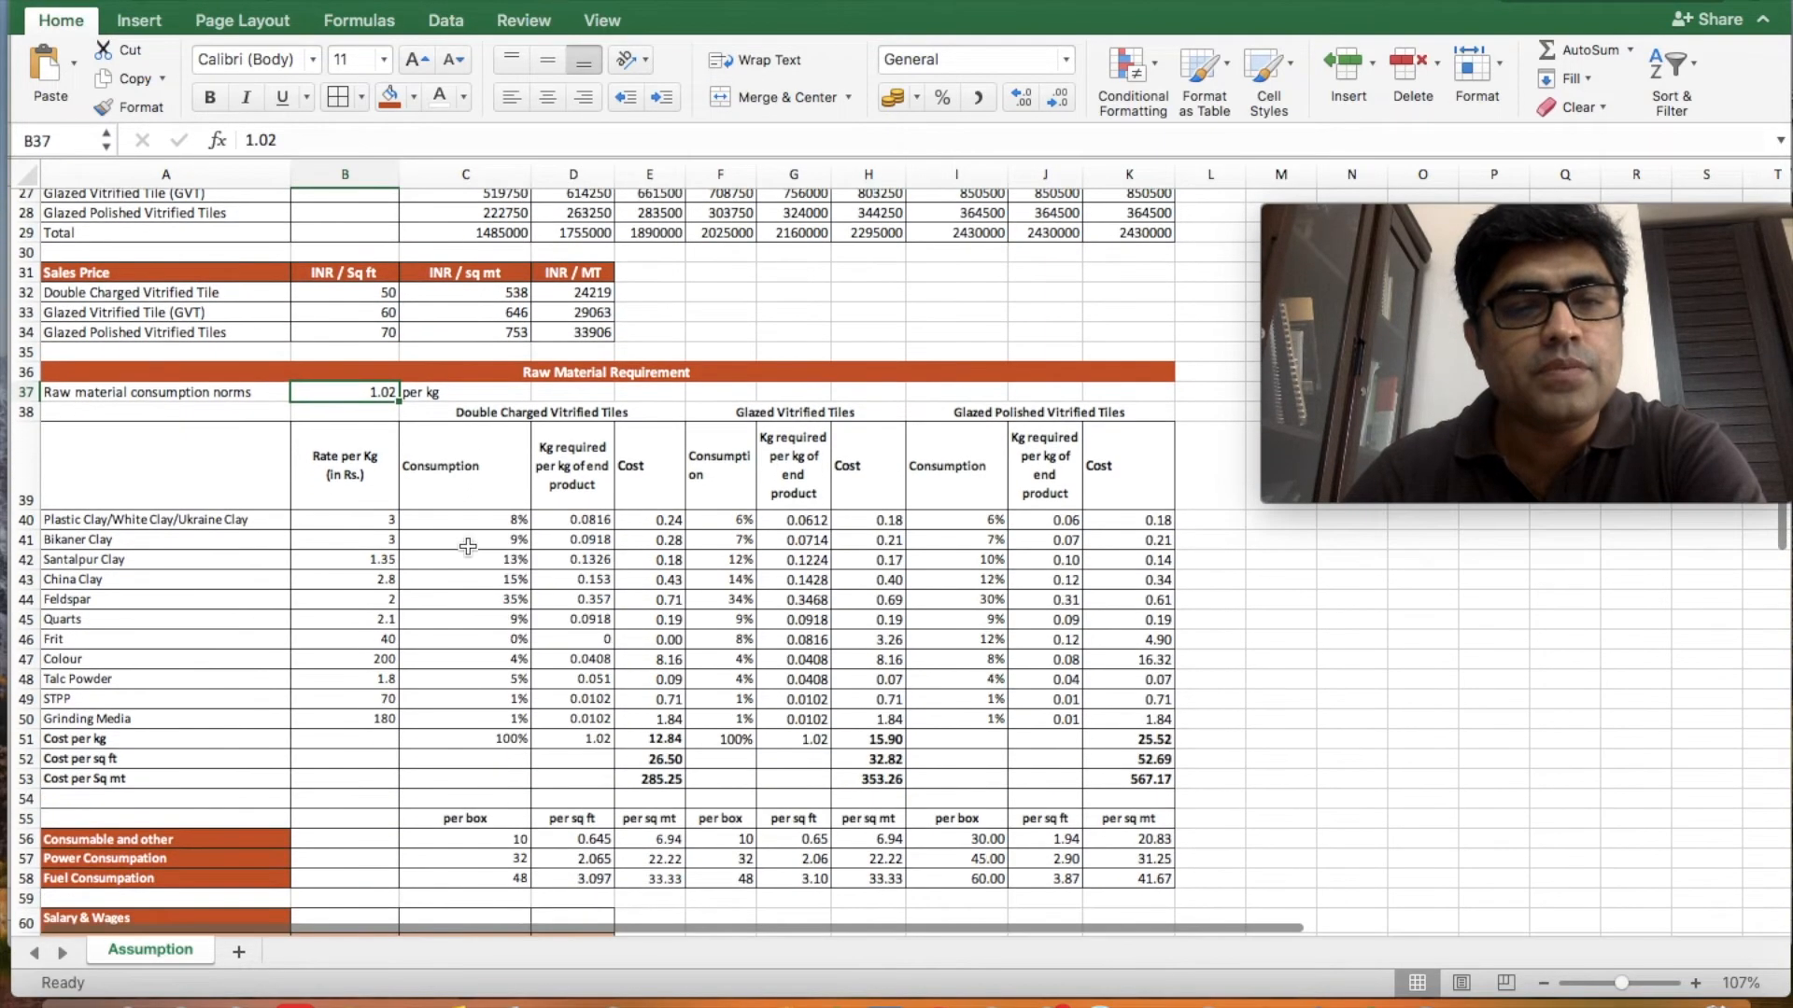
scroll(468, 546, "down", 1)
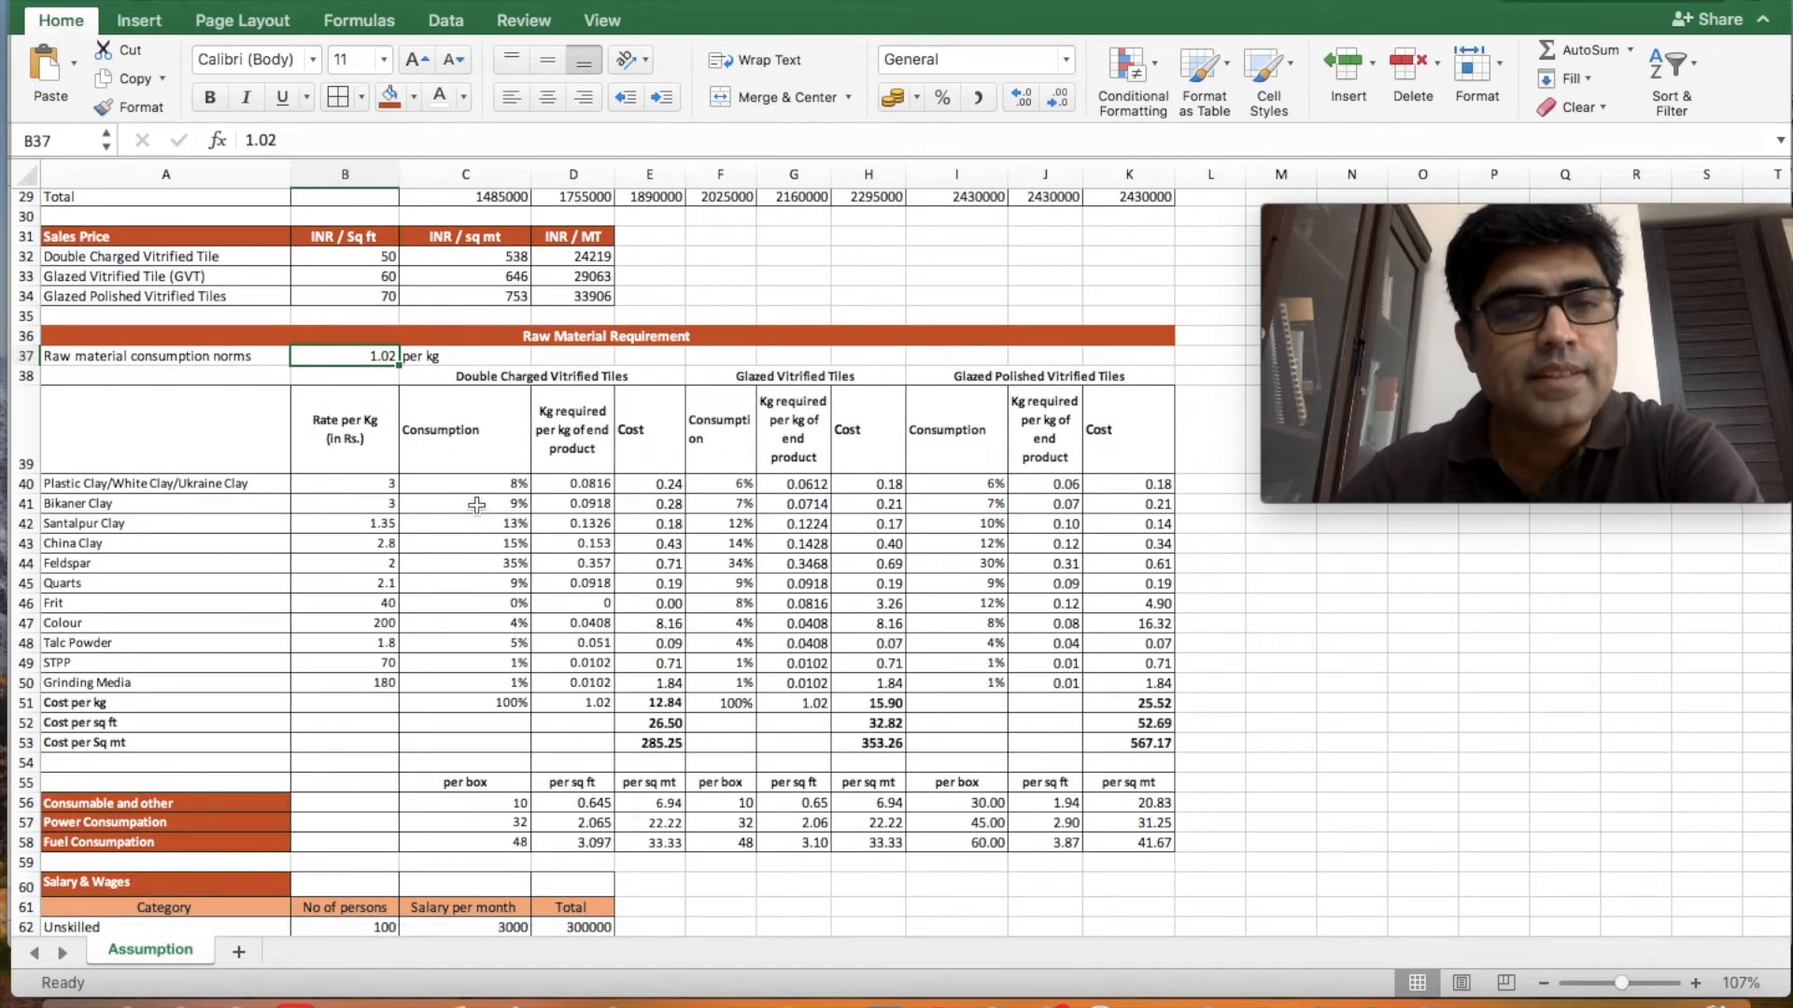
scroll(479, 485, "down", 3)
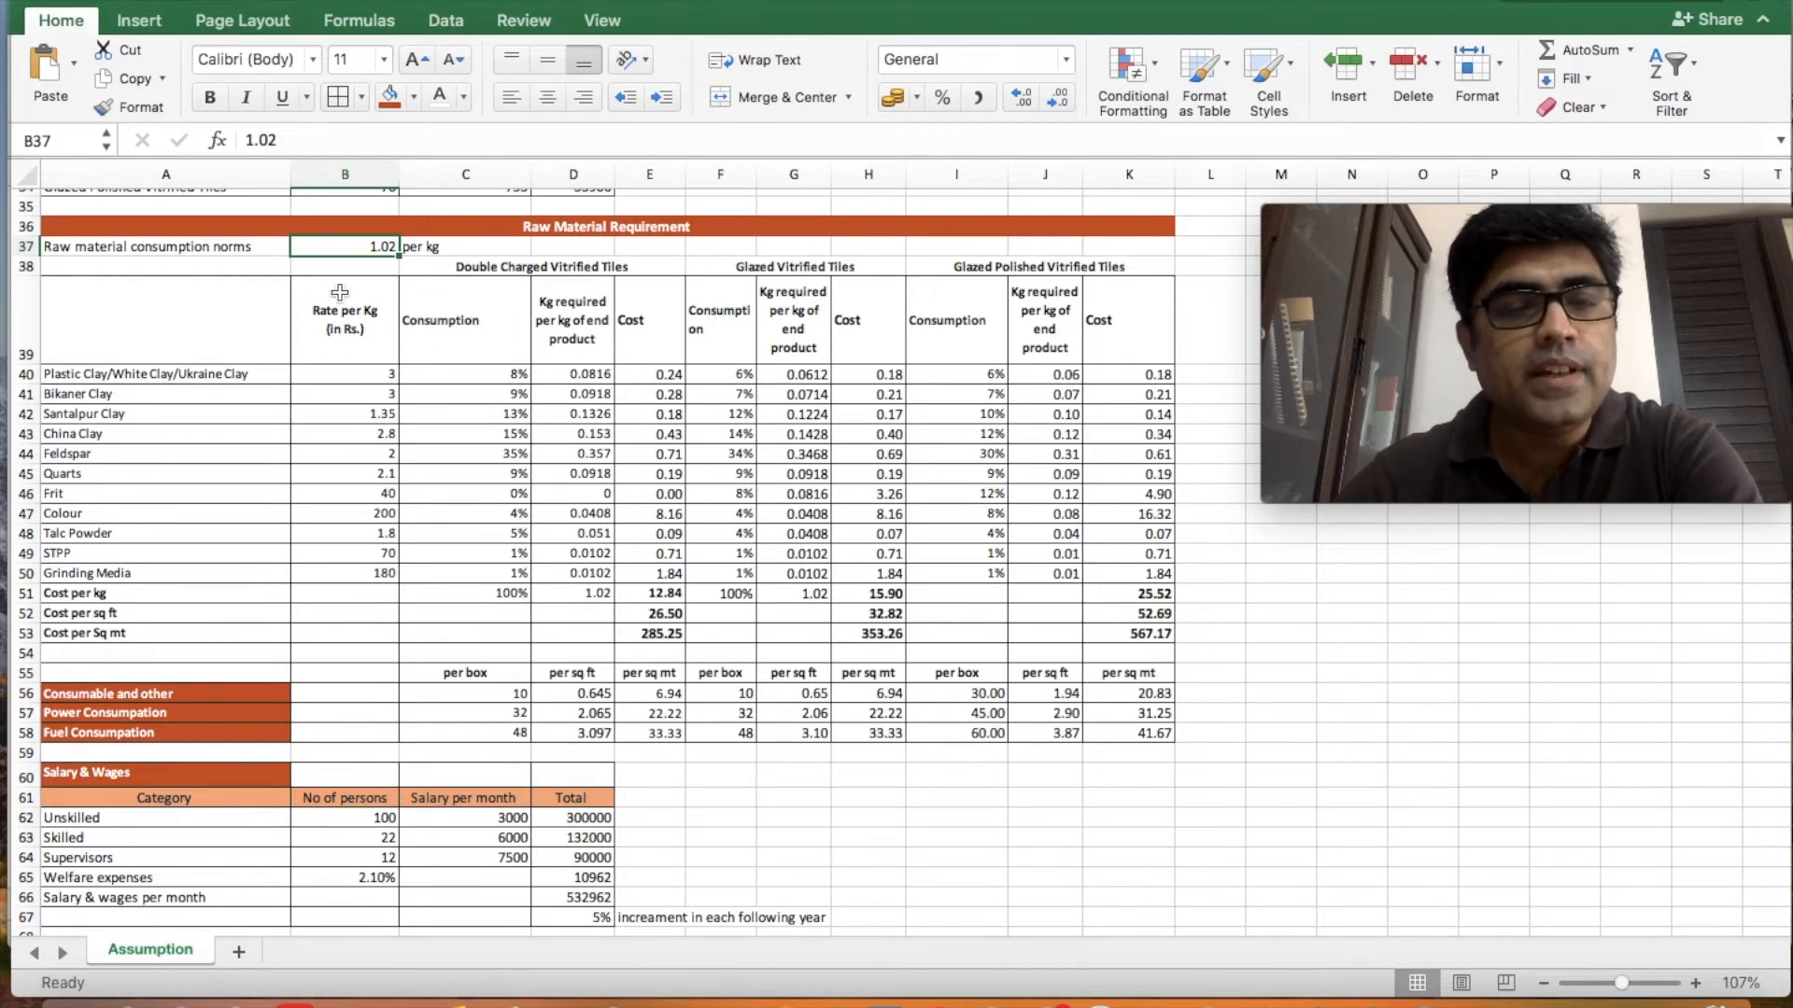
left_click_drag(204, 376, 244, 566)
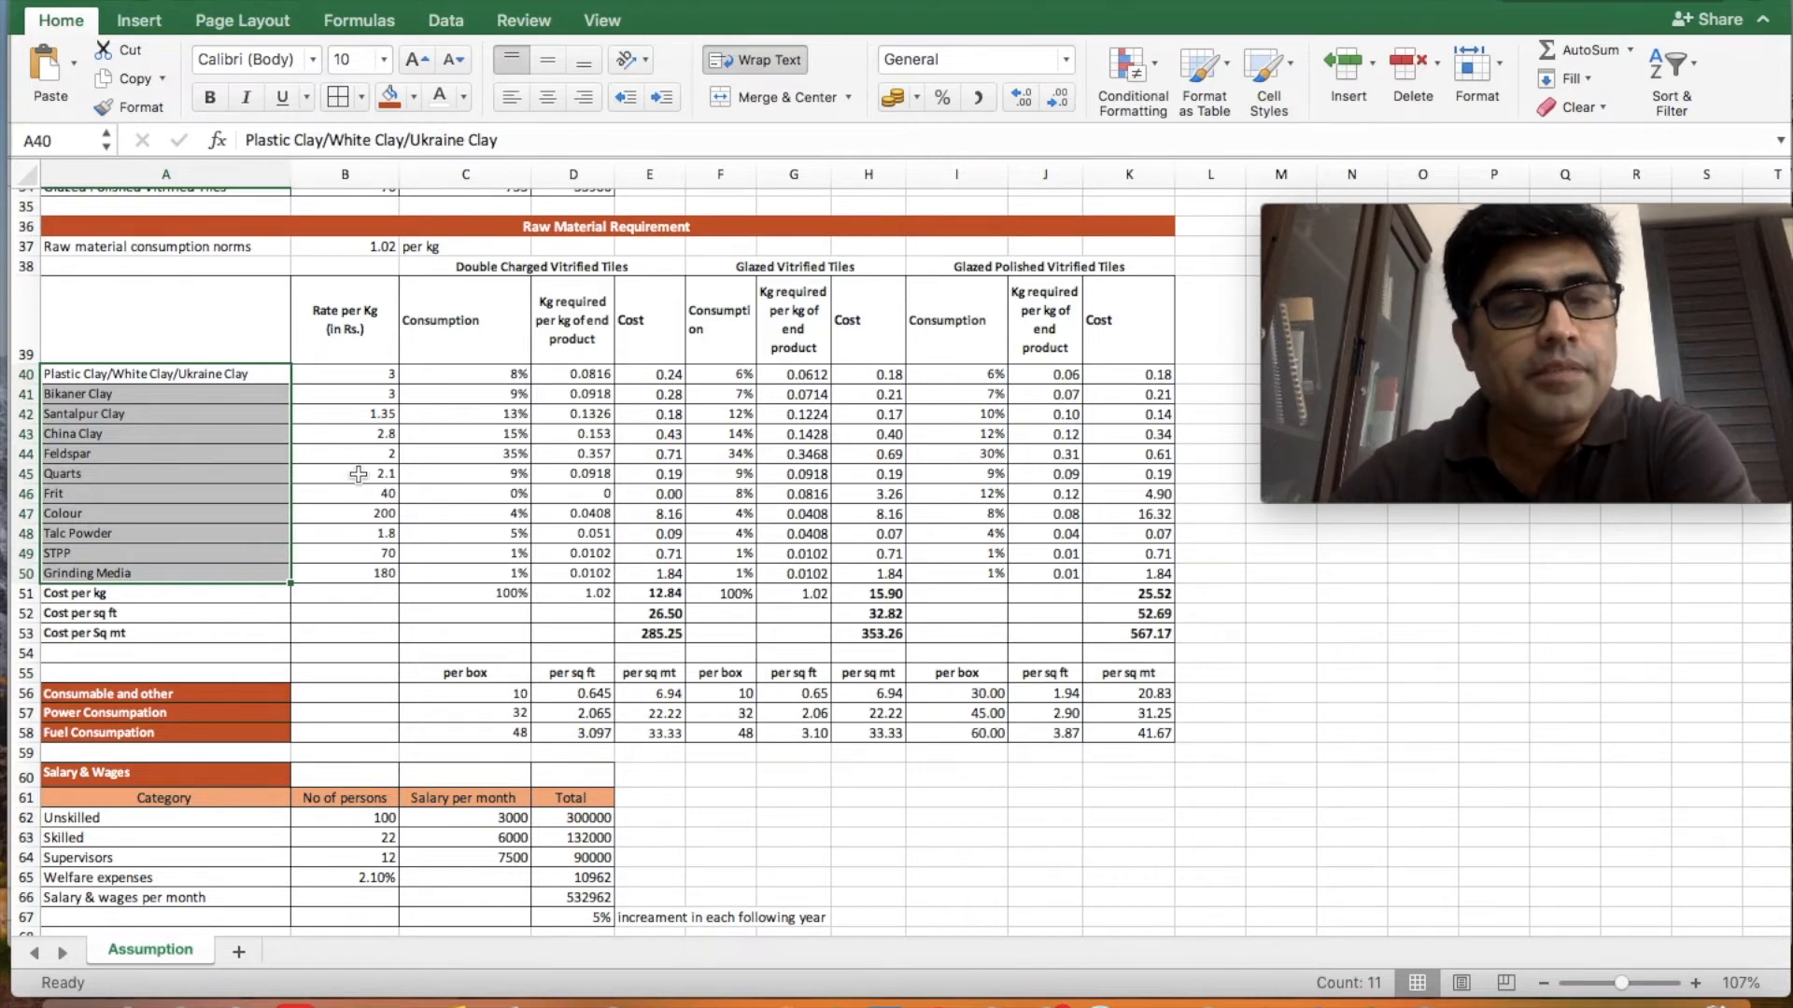
Step: Review the raw material rates per kg in B40 to B49, along with the installed capacity, production and sales price sections above
left_click_drag(380, 373, 388, 551)
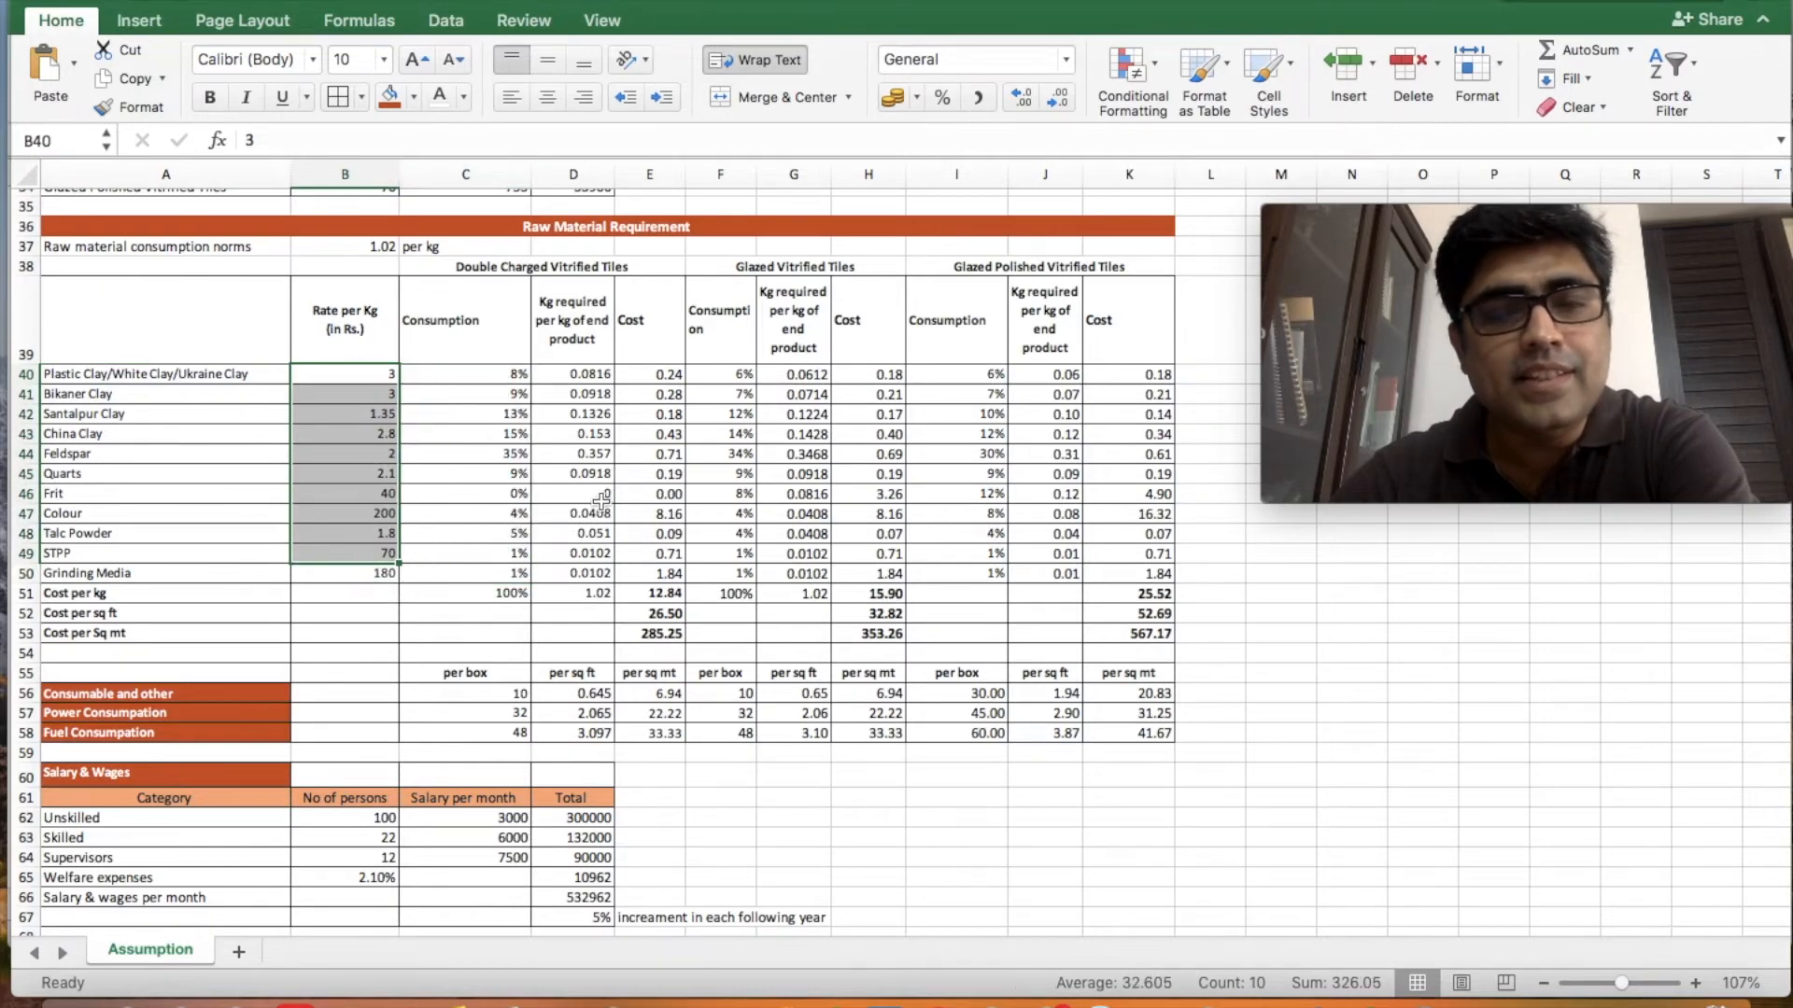
scroll(631, 513, "up", 5)
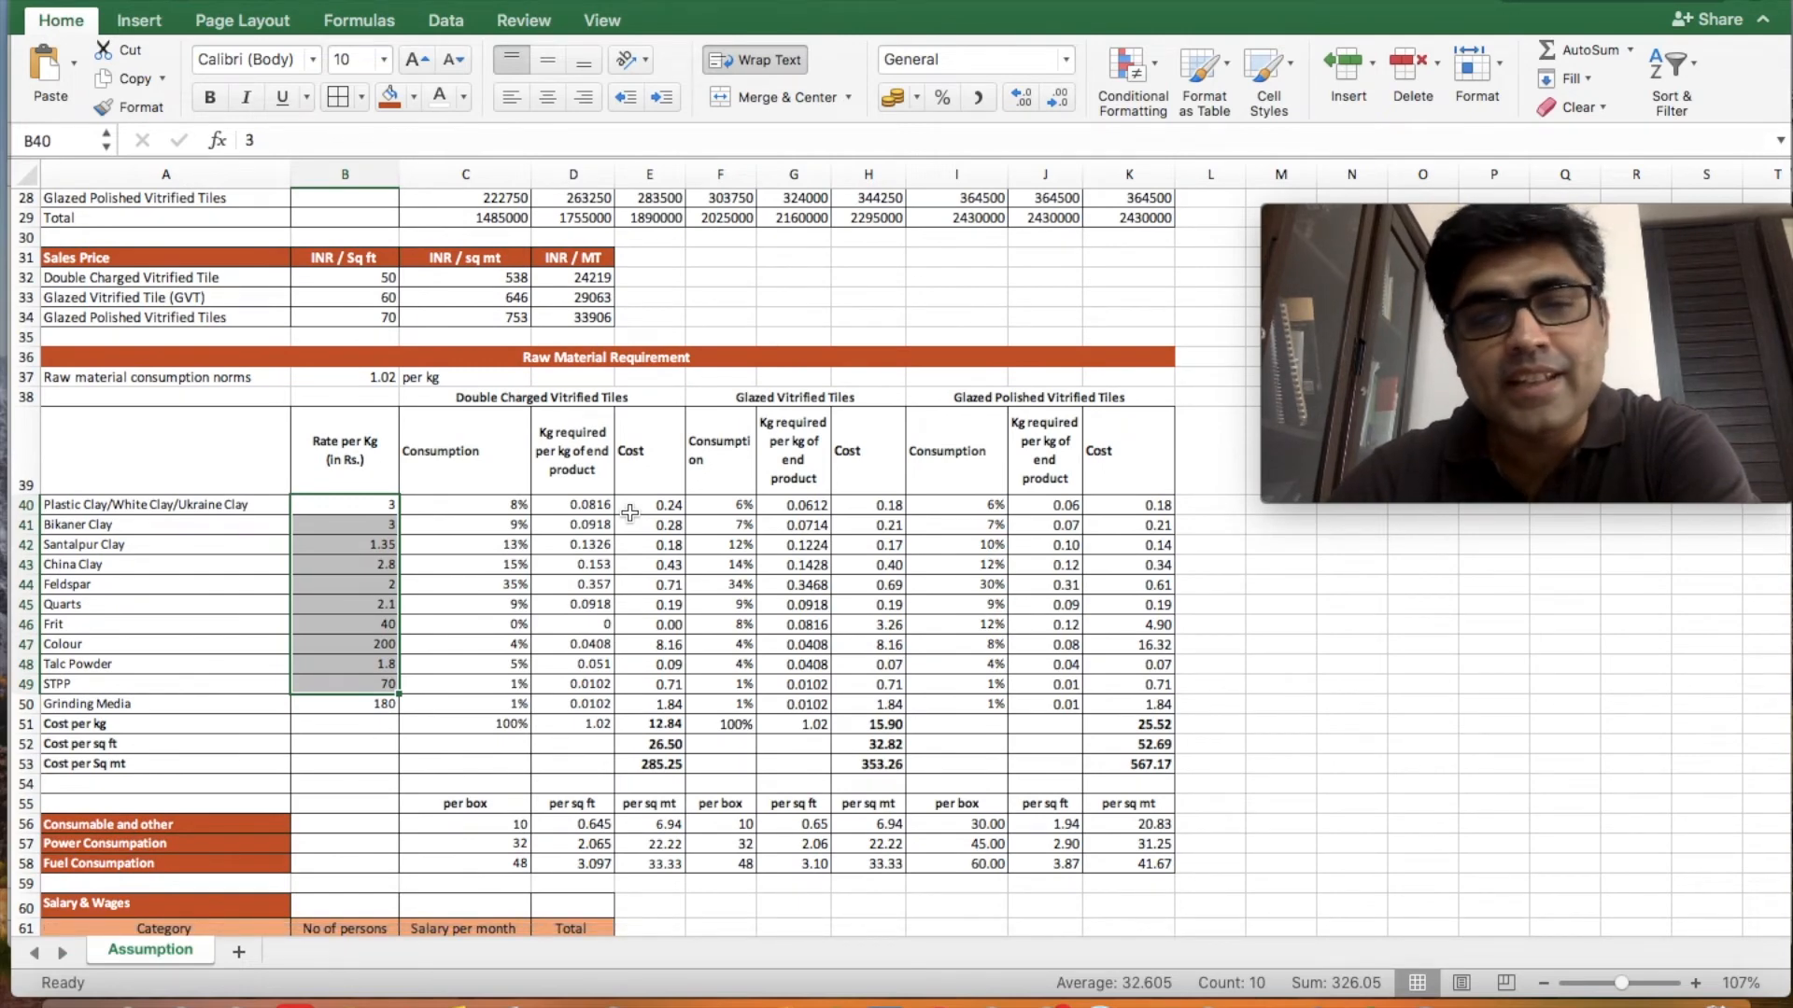
scroll(631, 512, "up", 8)
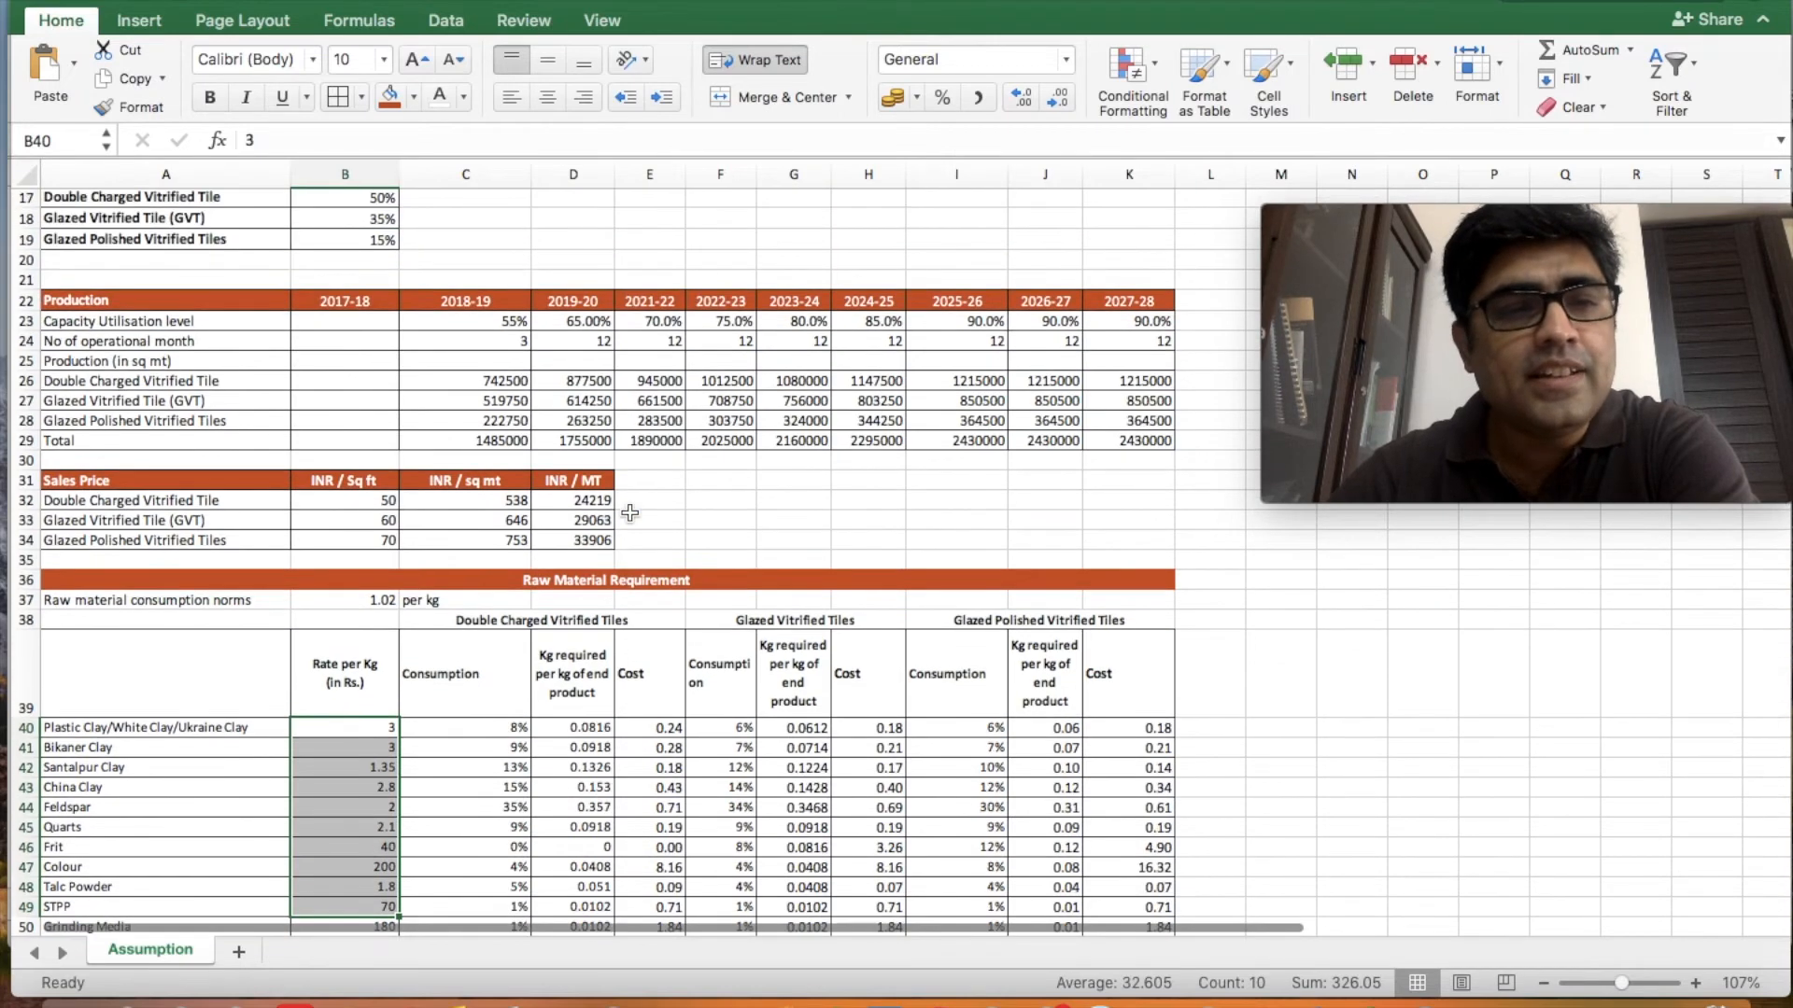
scroll(630, 513, "up", 10)
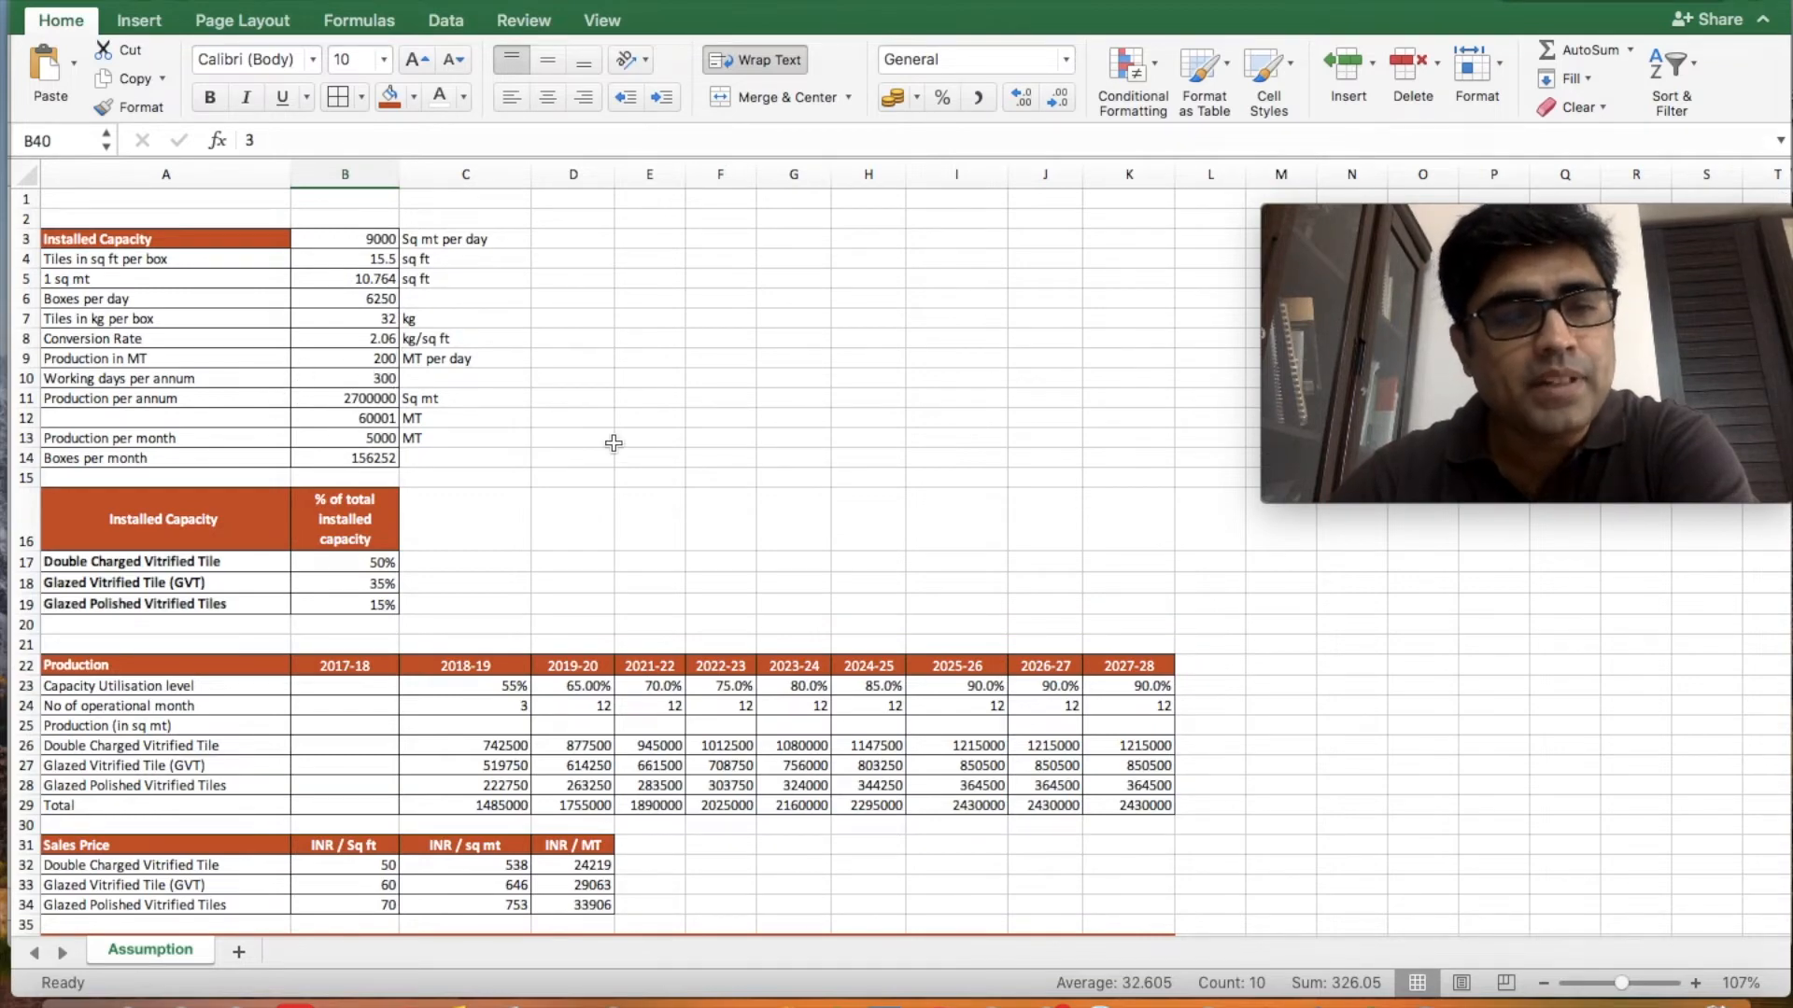
scroll(612, 442, "down", 5)
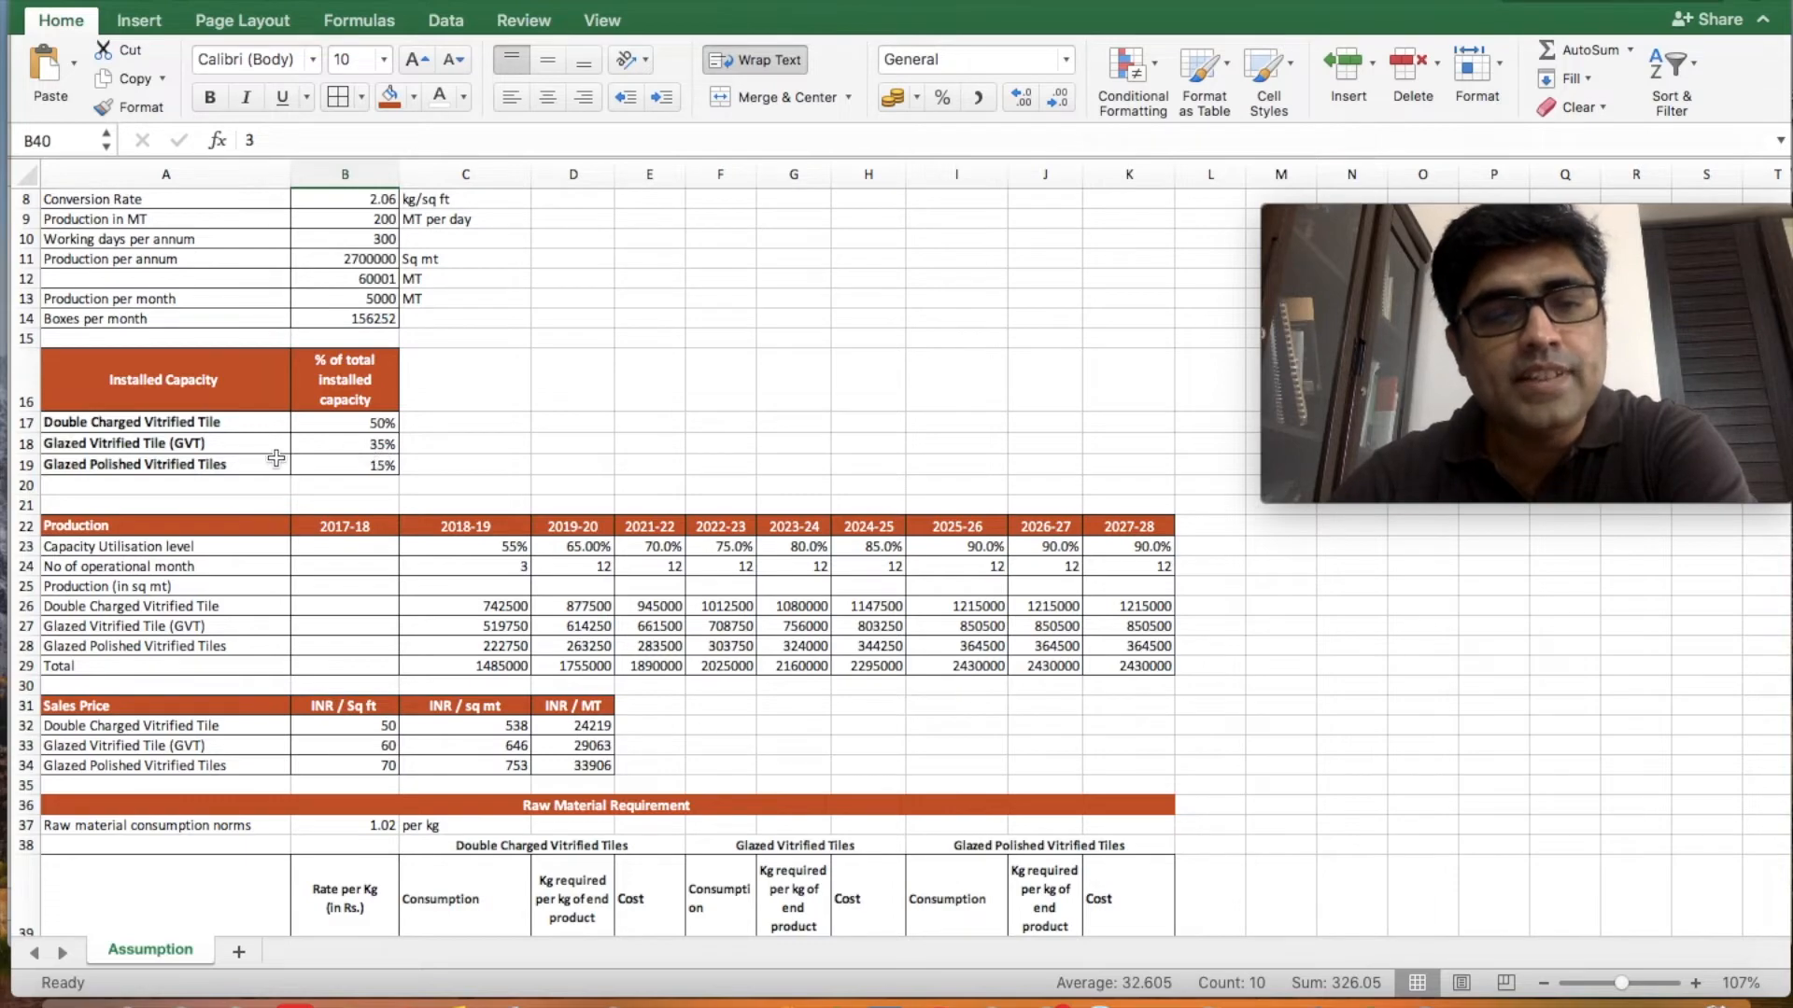
scroll(596, 425, "down", 3)
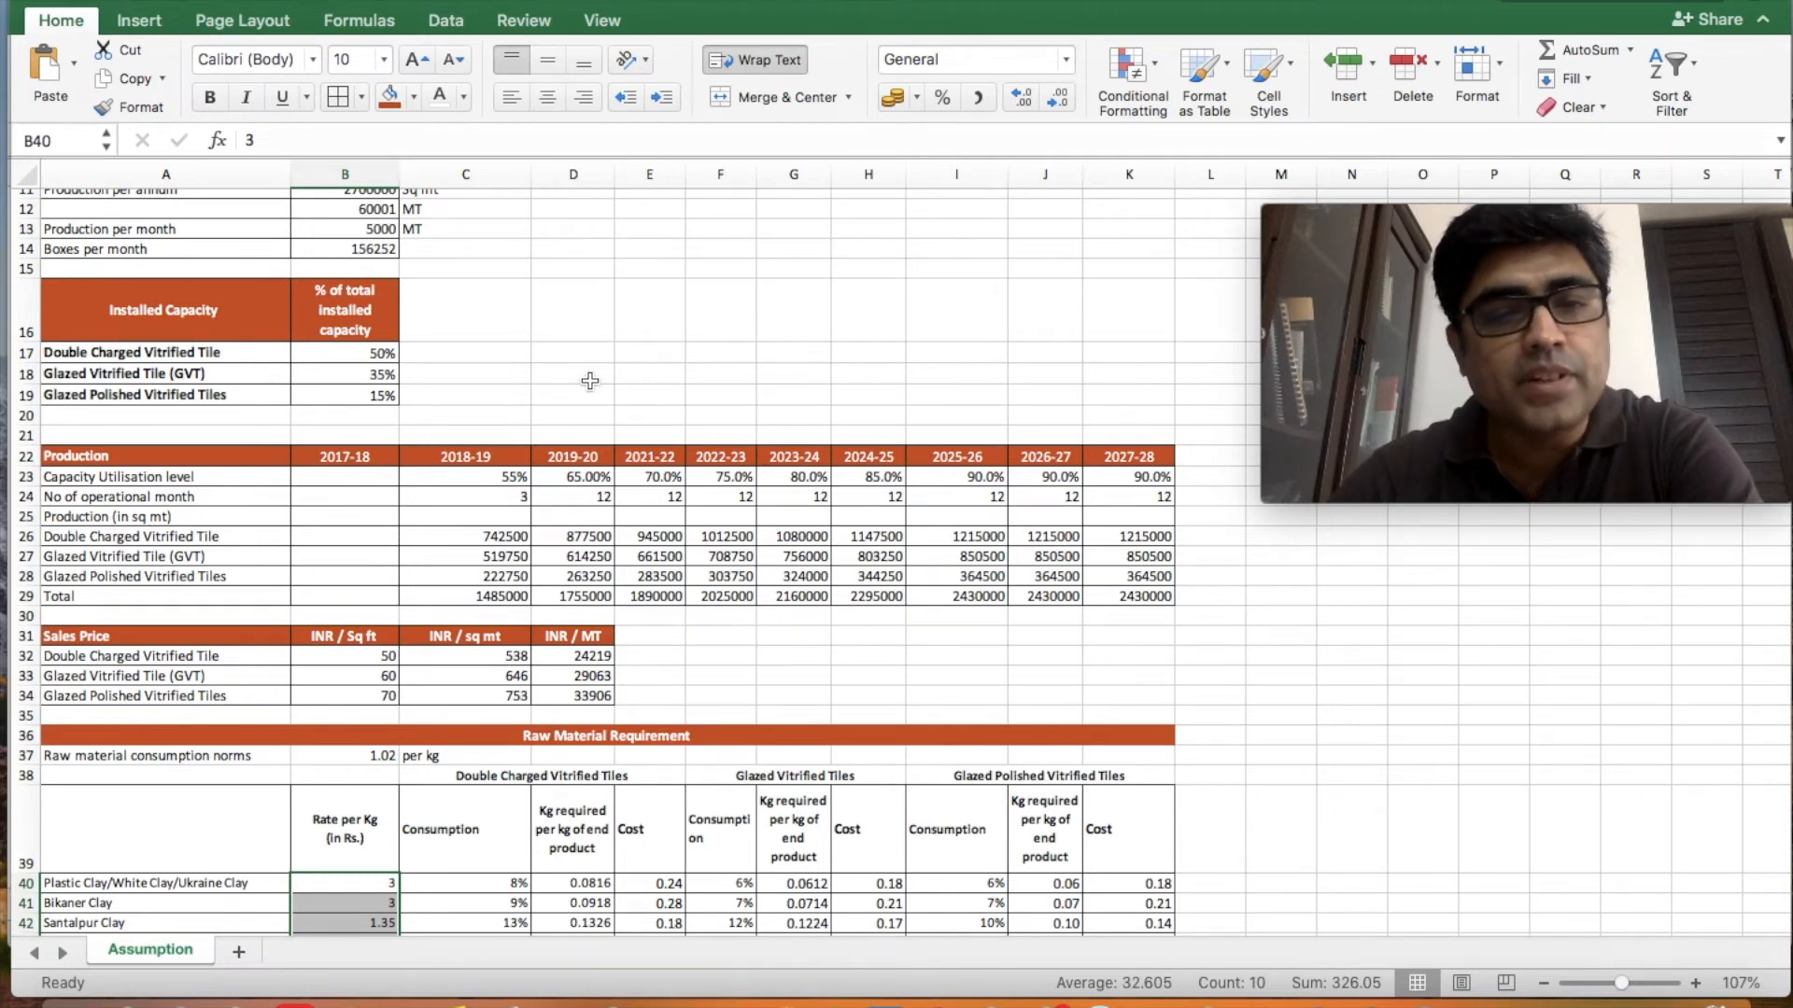
left_click(707, 370)
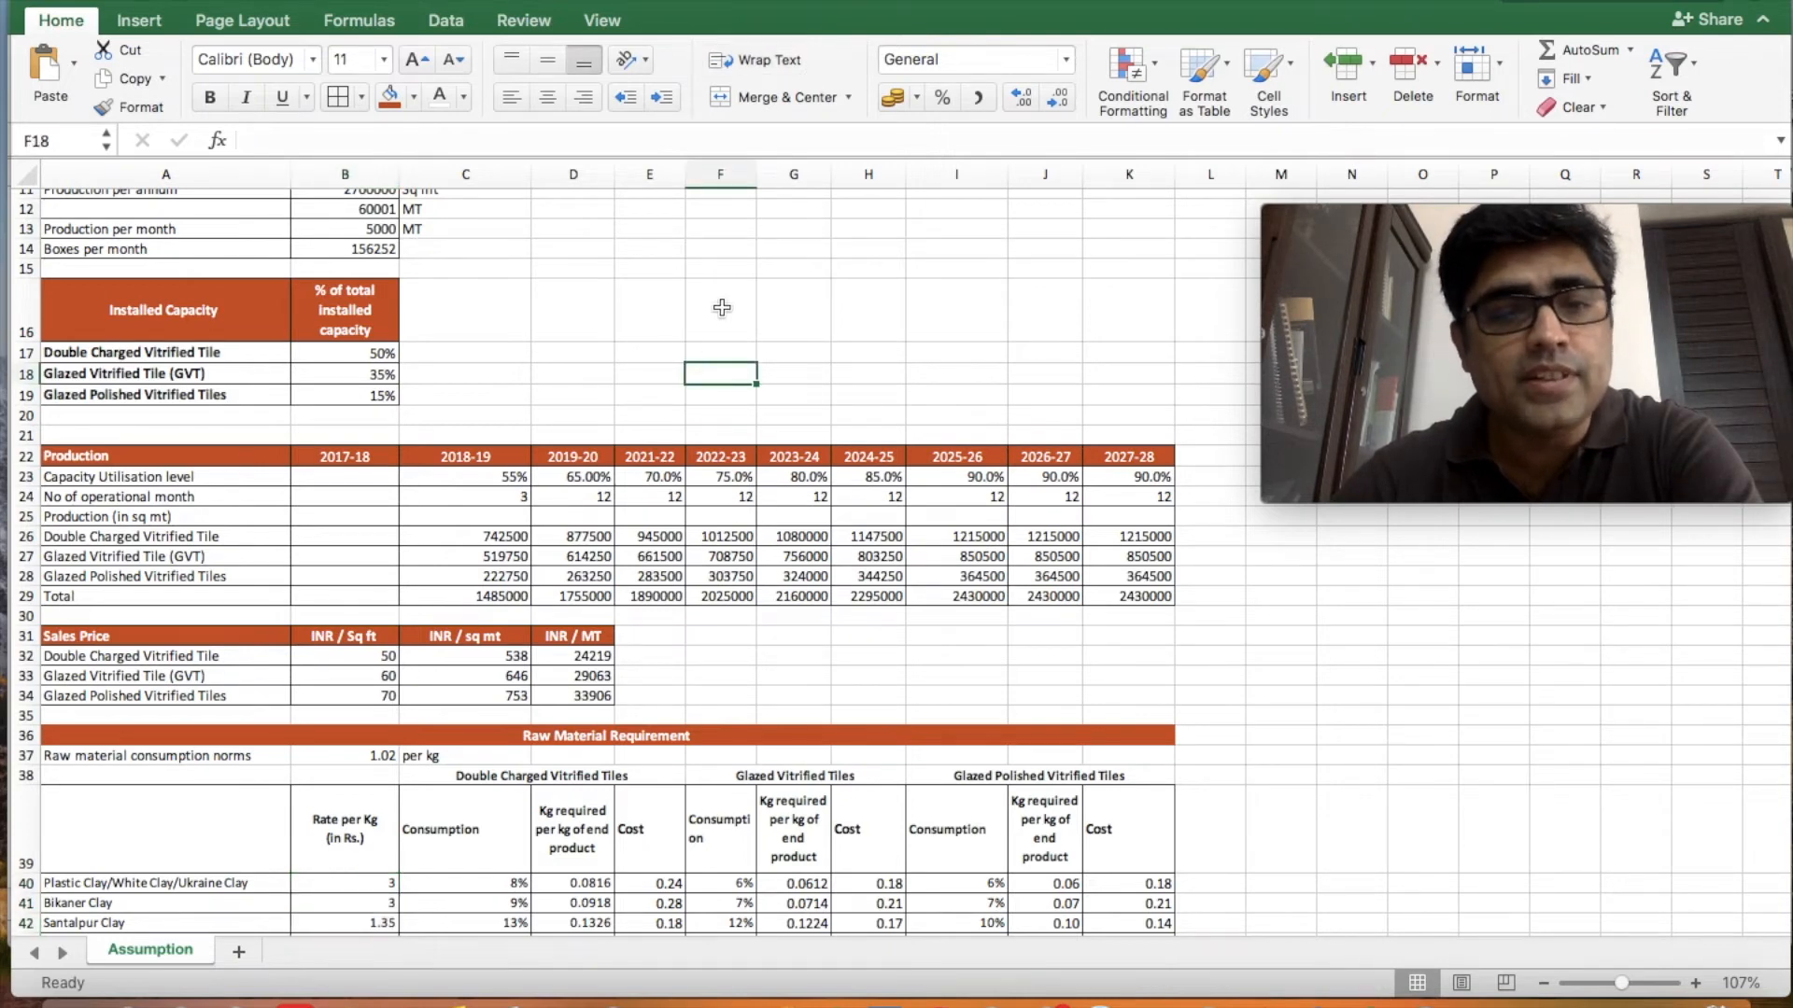
key("Down")
key("Down")
key("Down")
key("Down")
key("Down")
key("Down")
key("Down")
key("Down")
key("Down")
key("Down")
key("Down")
key("Down")
key("Down")
key("Down")
key("Down")
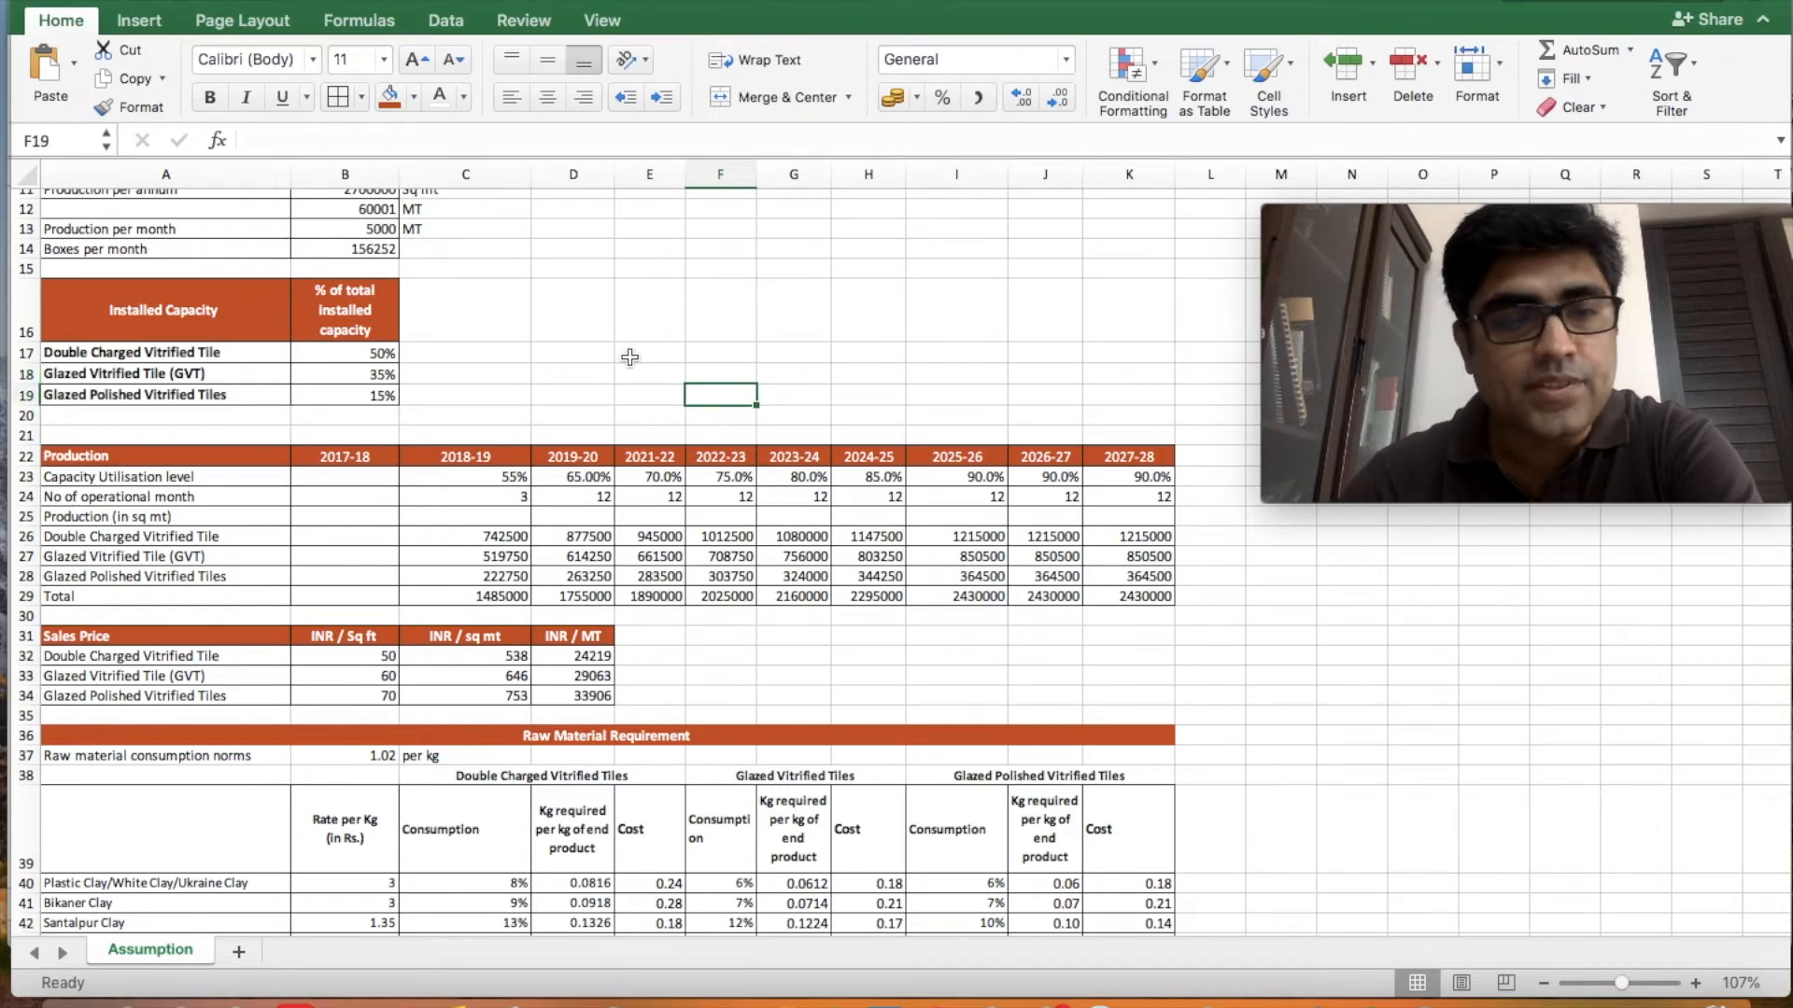
key("Down")
key("Down")
key("Down")
key("Down")
key("Down")
key("Down")
key("Down")
key("Down")
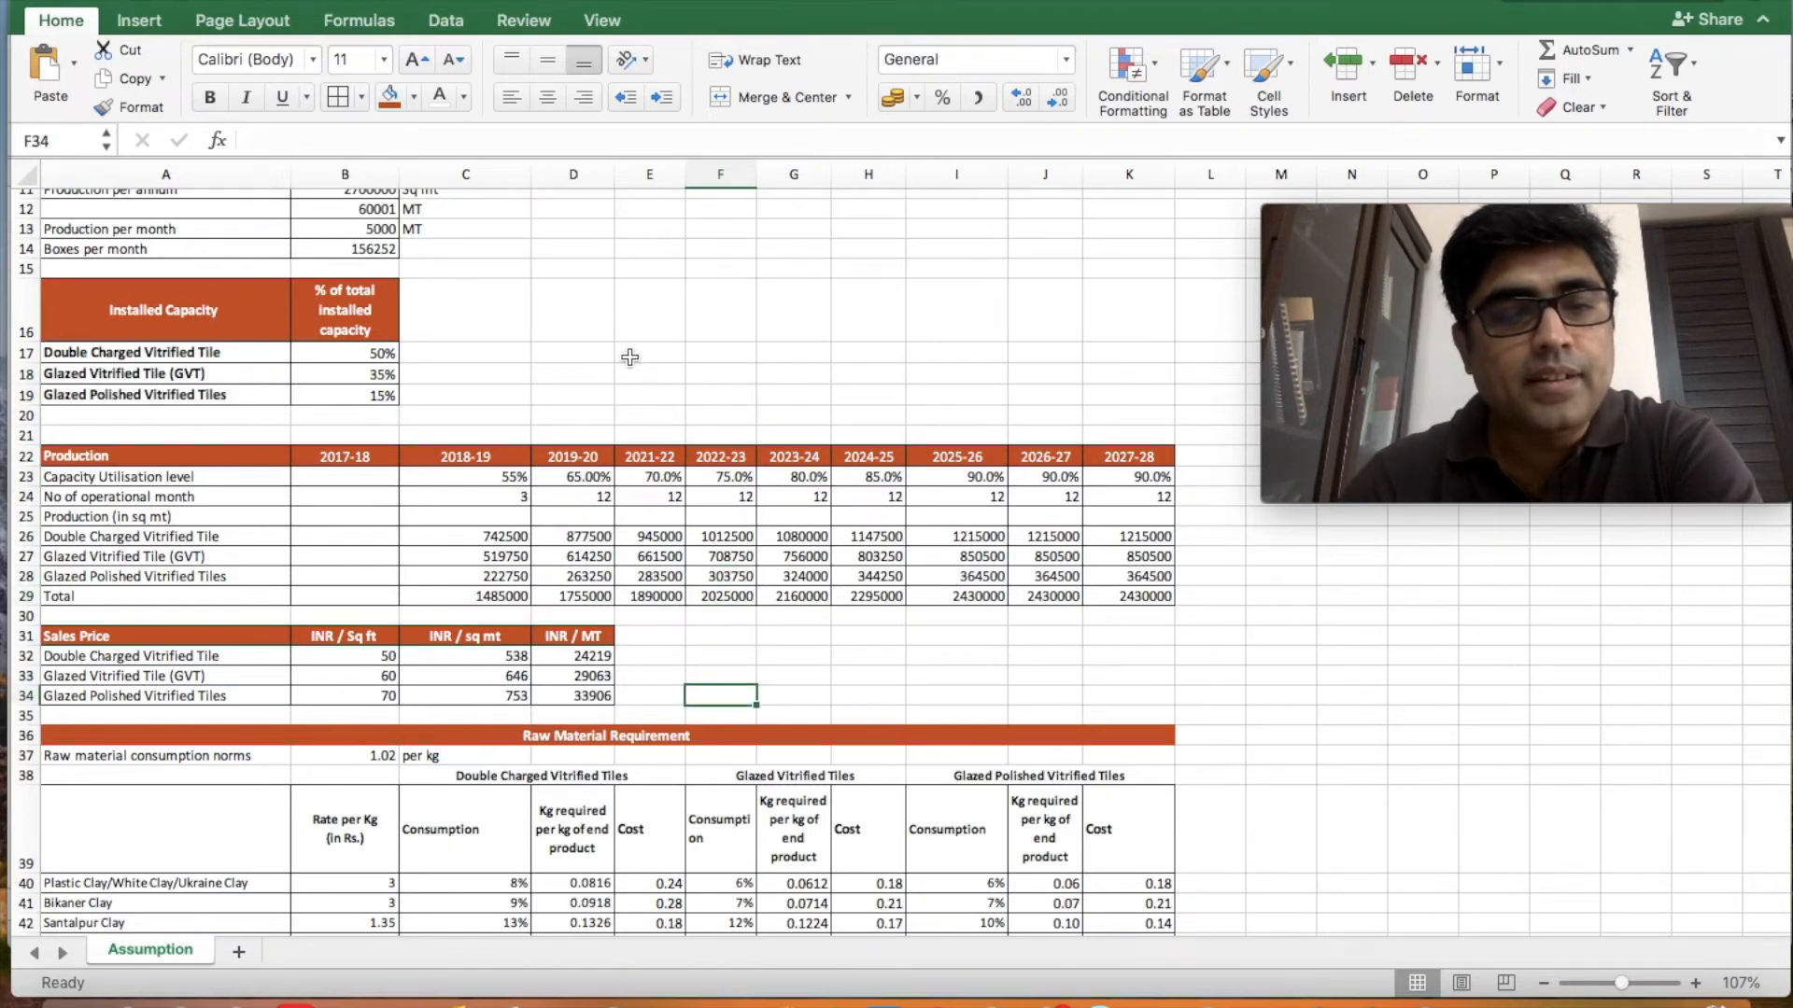
left_click(743, 359)
left_click_drag(742, 358, 750, 325)
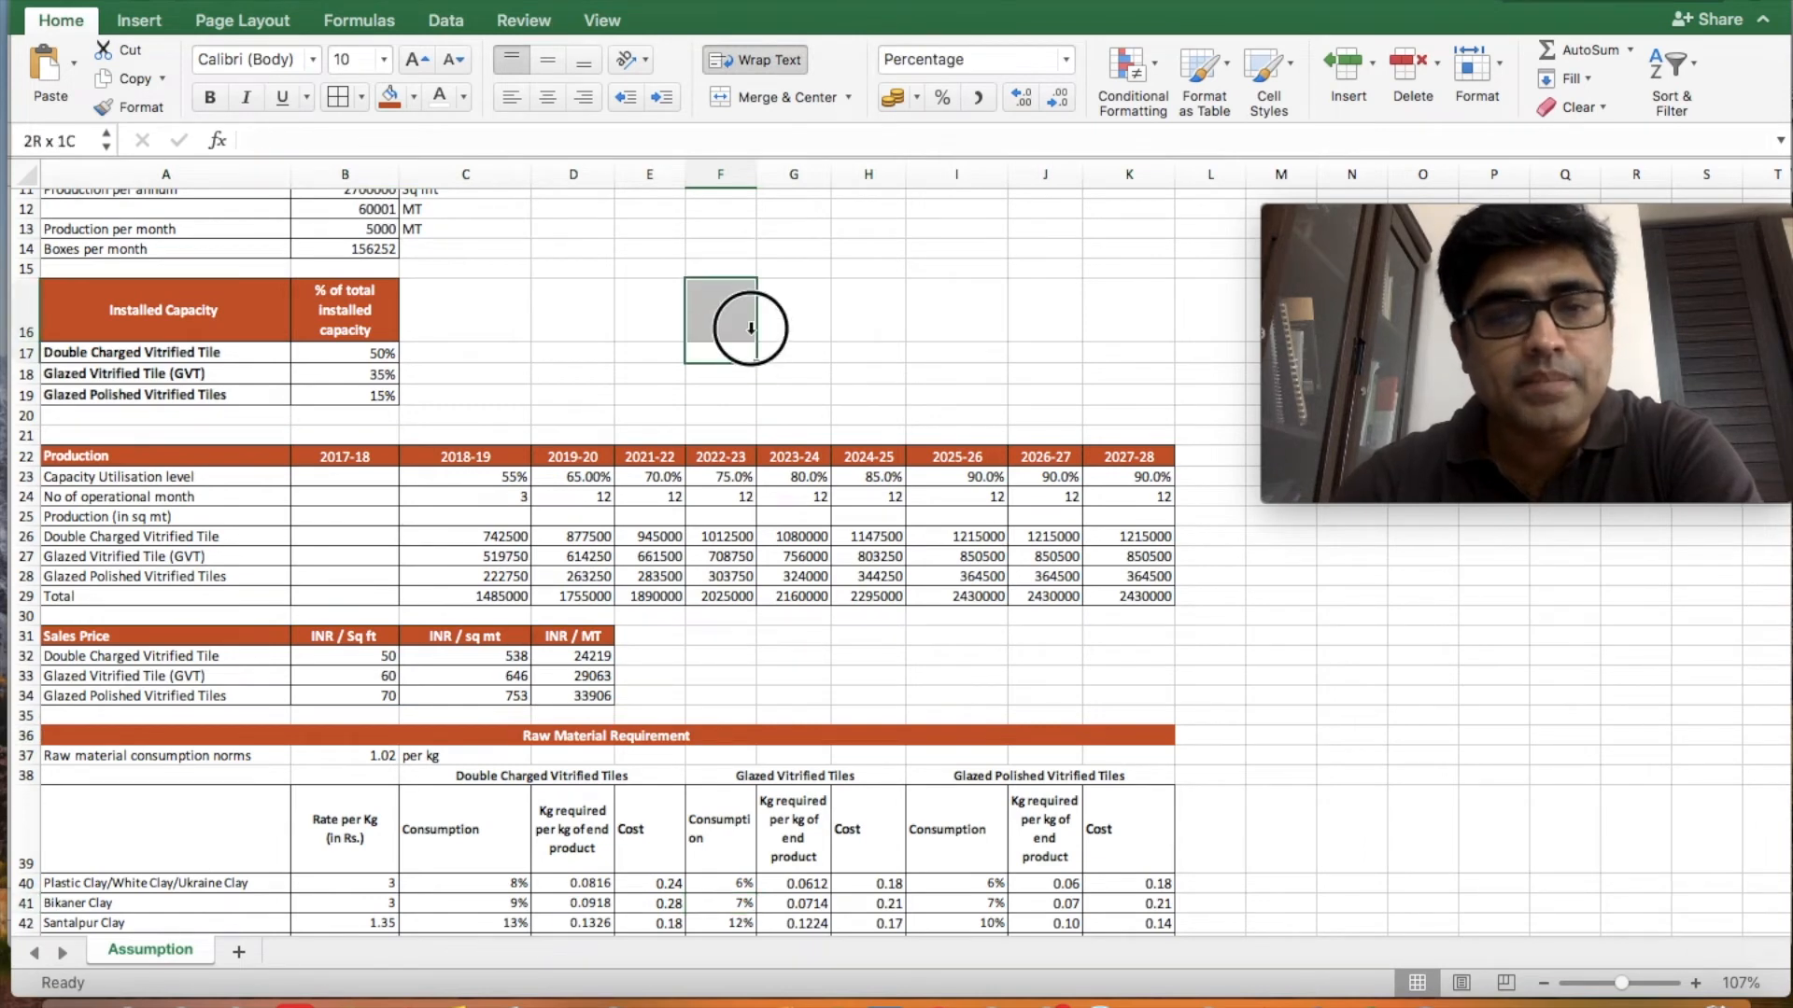
Step: Examine the Raw Material Requirement table from the consumption norms in row 37 to the cost per sq mt in row 53
left_click(1355, 719)
key("Down")
key("Down")
key("Down")
key("Down")
key("Down")
key("Down")
key("Down")
key("Down")
key("Down")
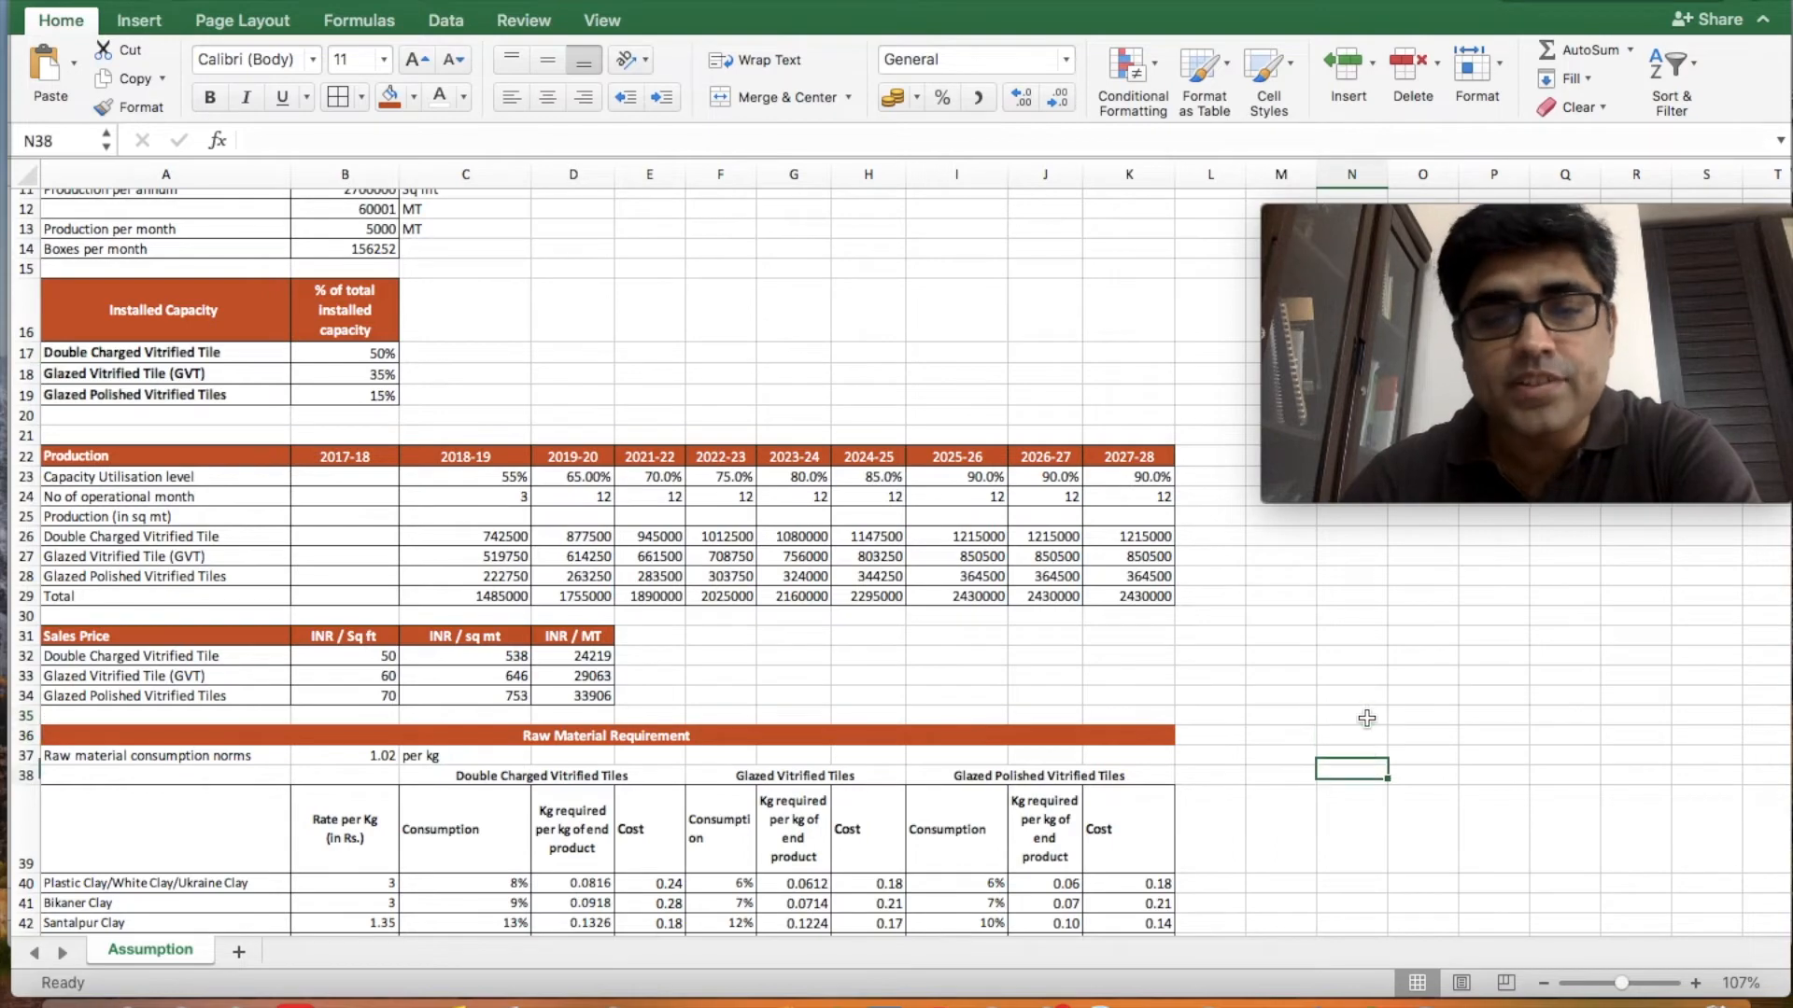
key("Down")
key("Down")
key("Down")
key("Down")
key("Down")
key("Down")
key("Down")
key("Down")
key("Down")
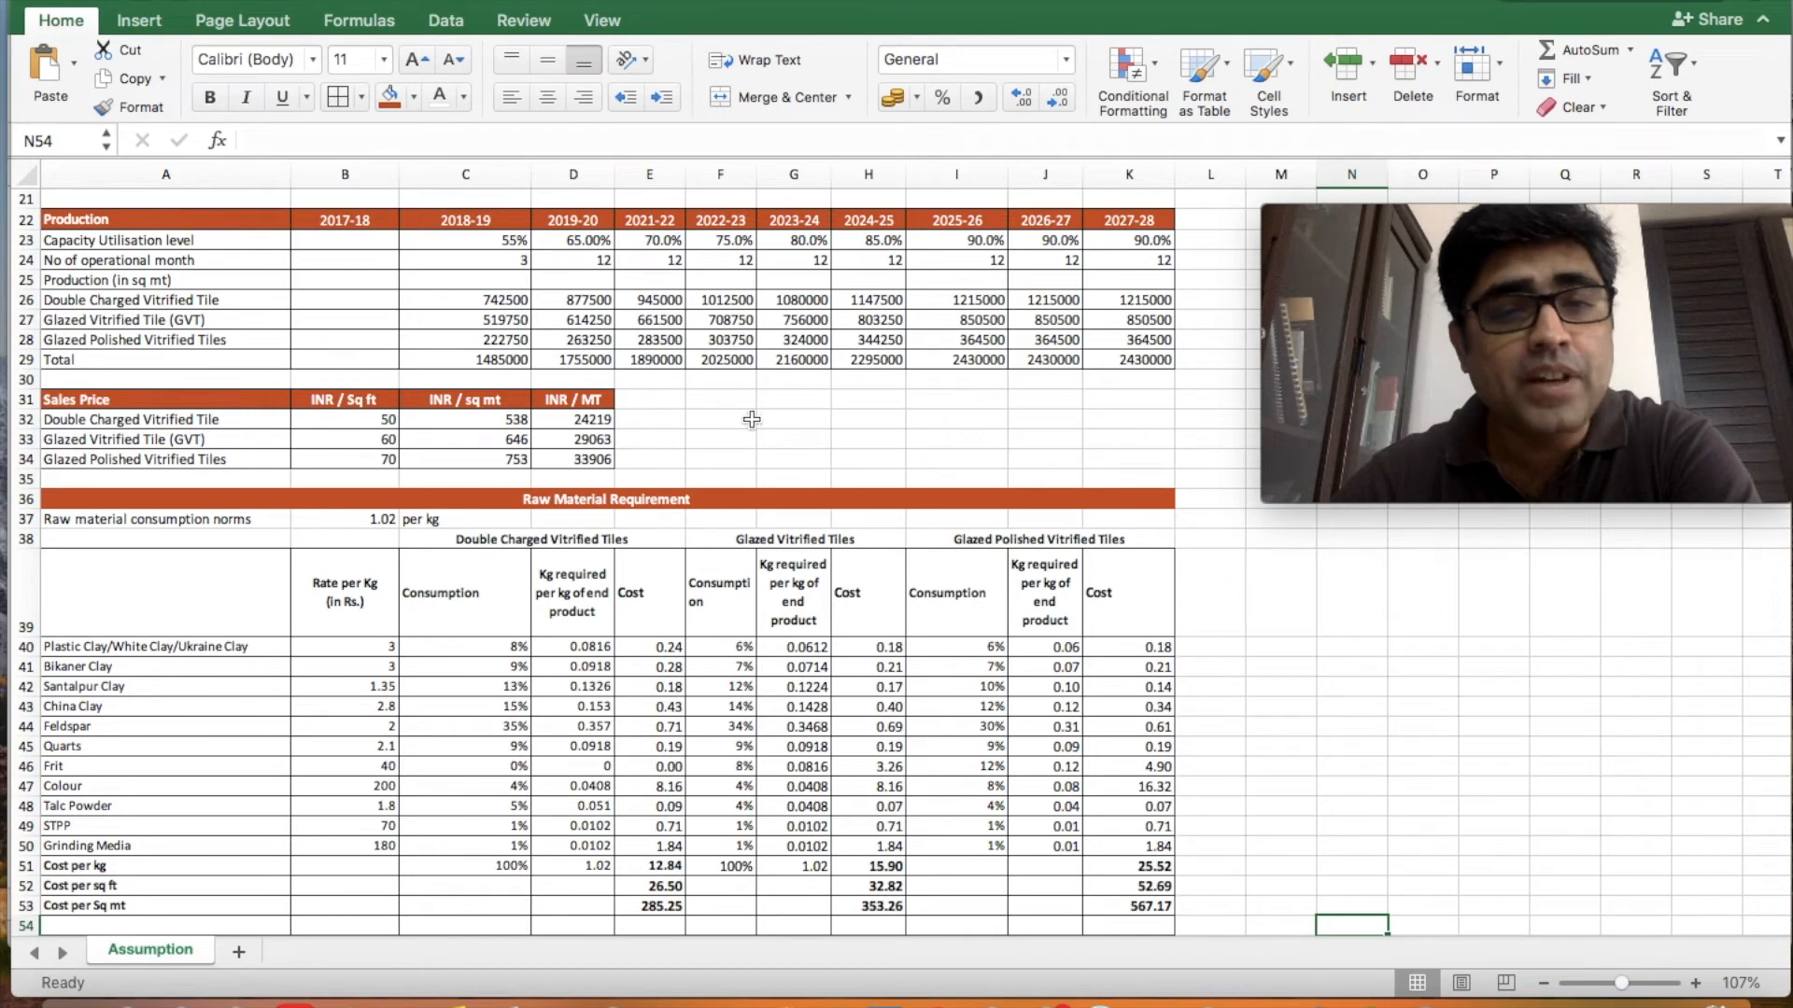
Step: Check the list of raw materials in A40 to A50 and clear the selection
left_click(783, 423)
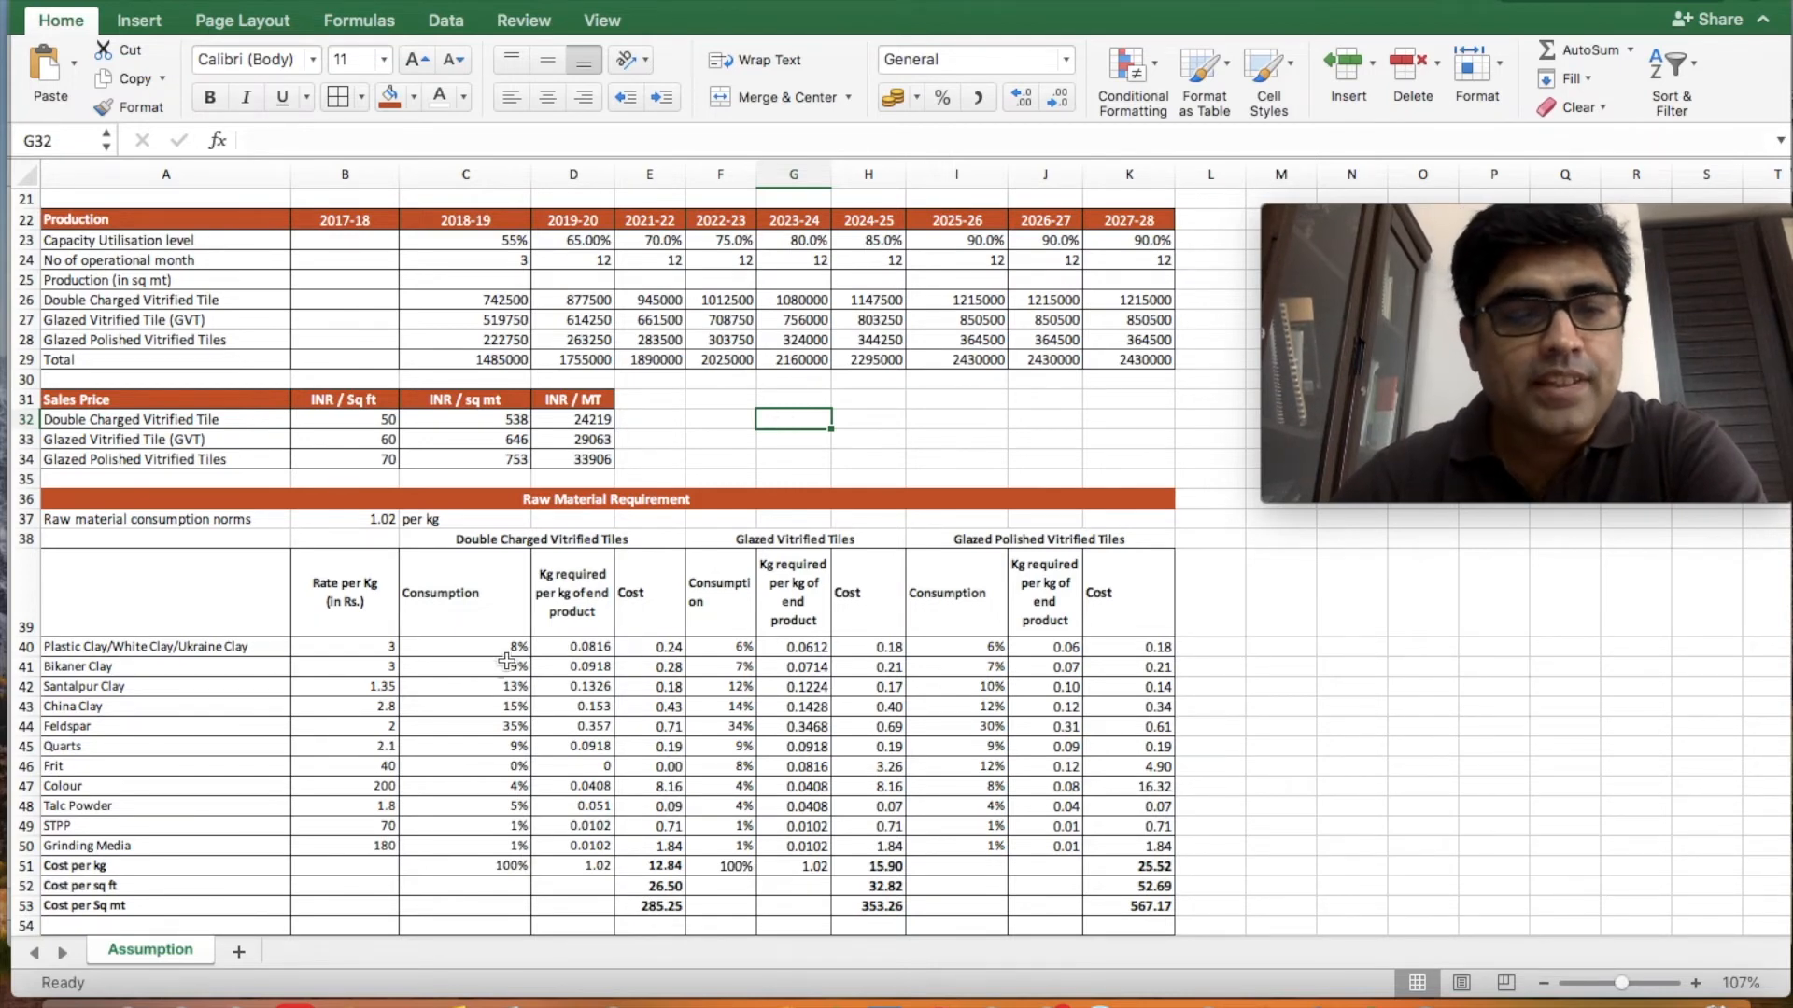
left_click_drag(225, 650, 242, 839)
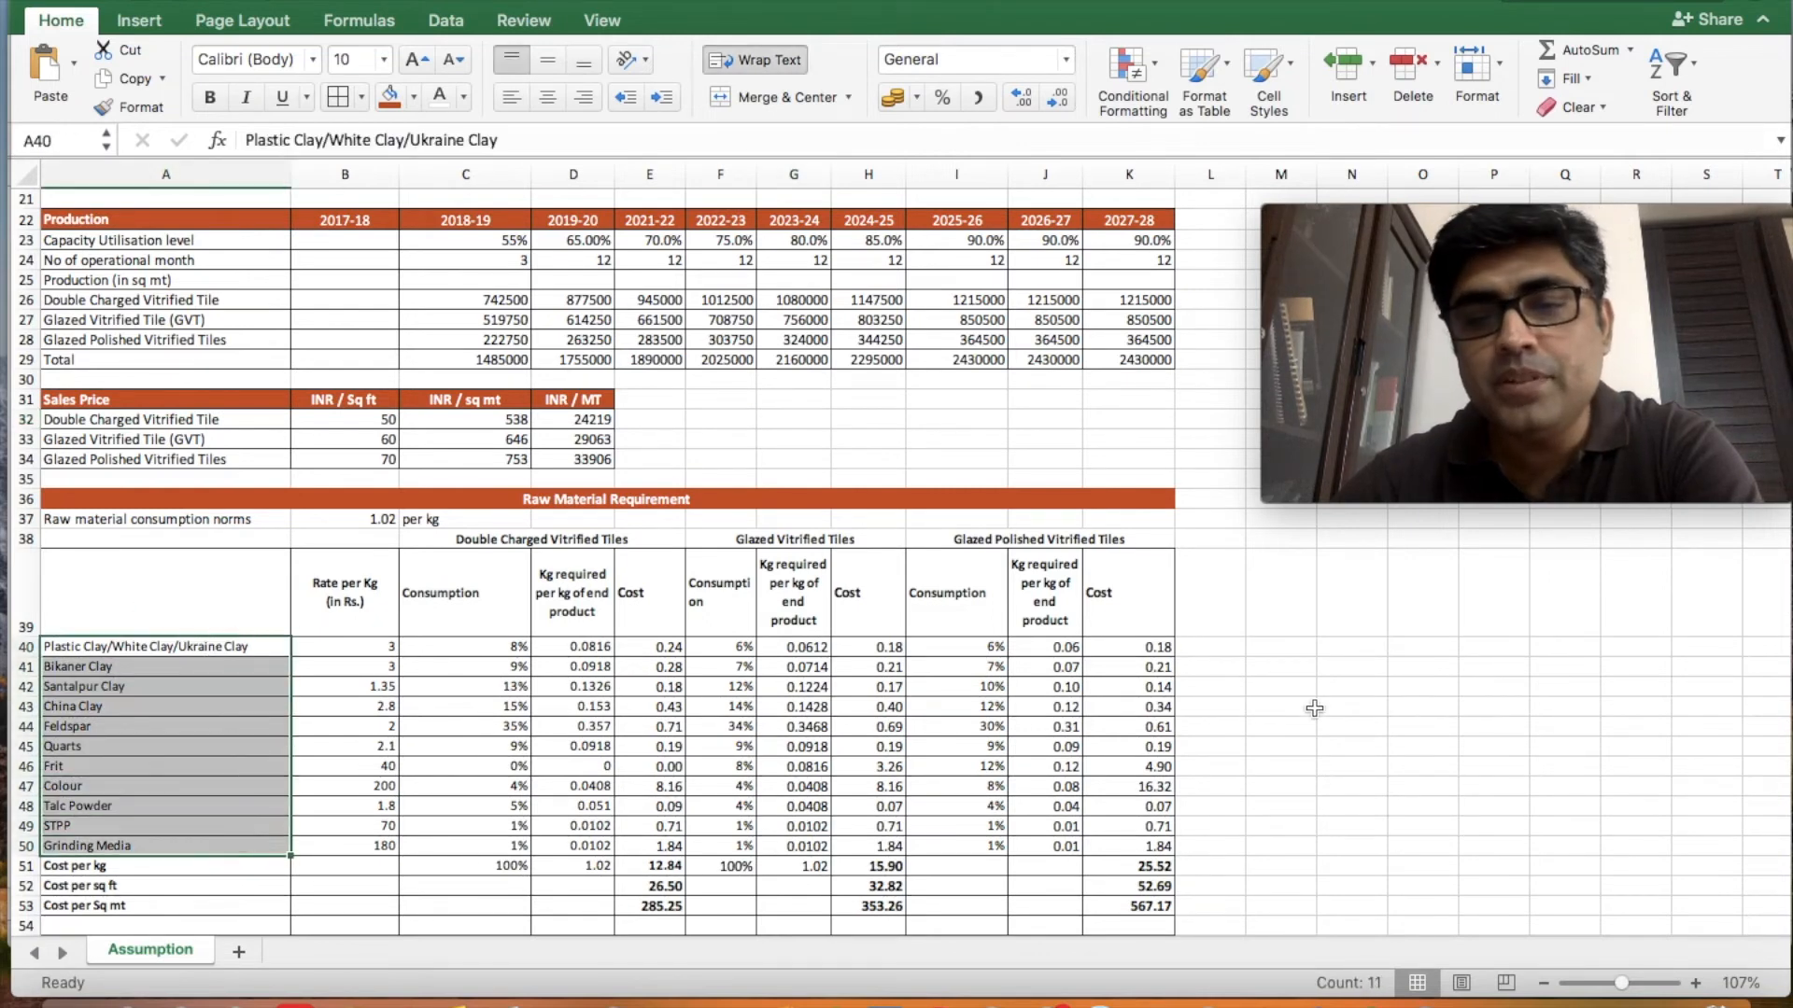
left_click(1603, 826)
left_click_drag(1603, 826, 1595, 781)
left_click(1453, 734)
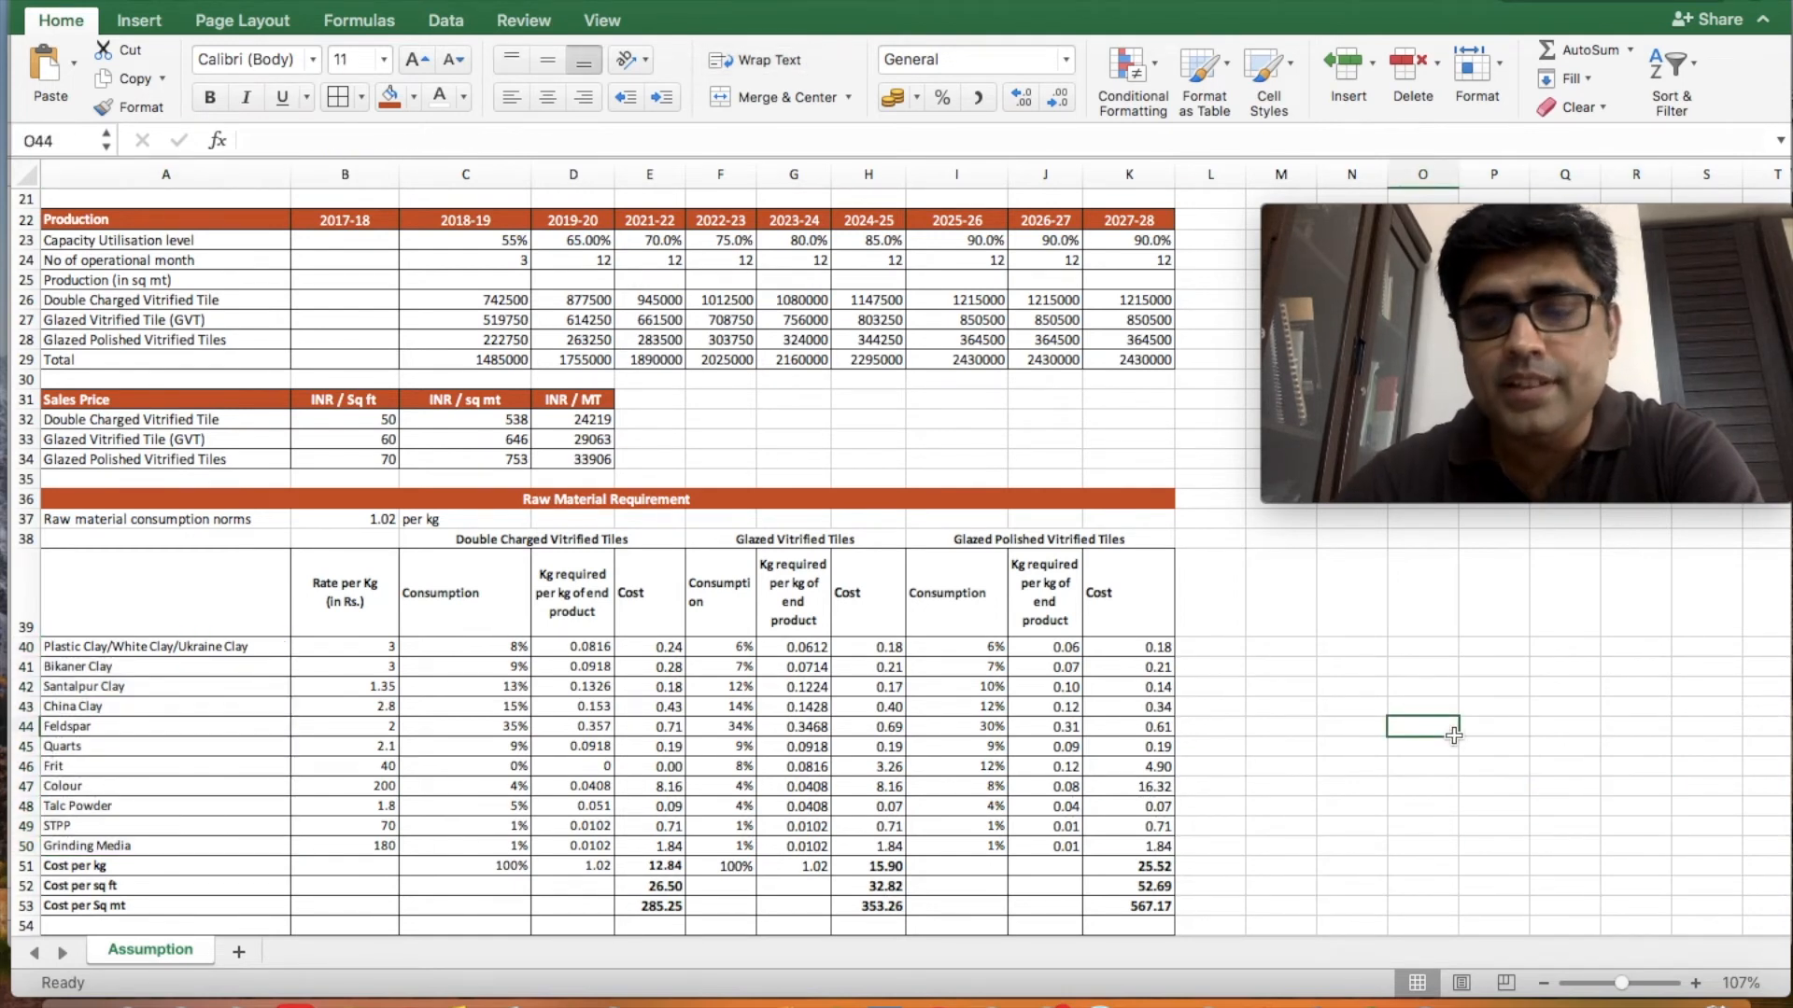
Step: Examine the raw material costs and the consumable, power and fuel consumption rows down to Salary & Wages, deleting the message notification
key("Down")
key("Down")
key("Down")
key("Down")
key("Down")
key("Down")
key("Down")
key("Down")
key("Down")
key("Down")
key("Down")
key("Down")
key("Down")
key("Down")
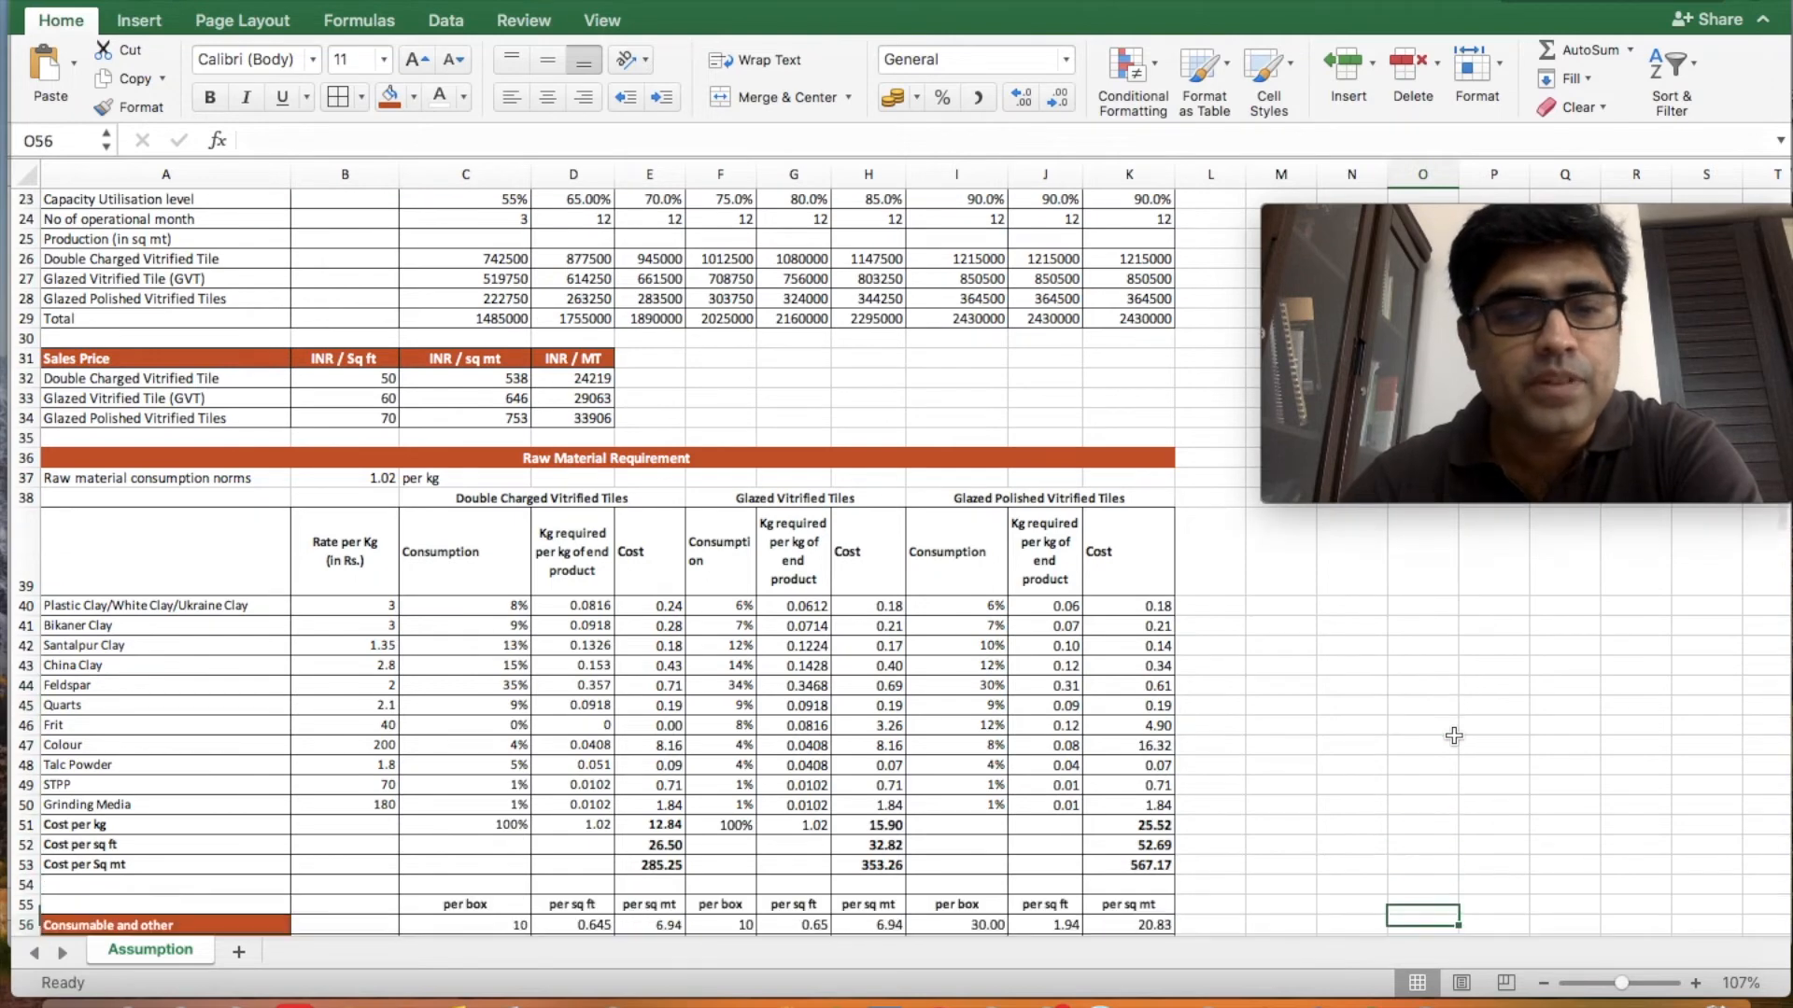
key("Down")
key("Down")
key("Down")
key("Down")
key("Down")
key("Down")
key("Down")
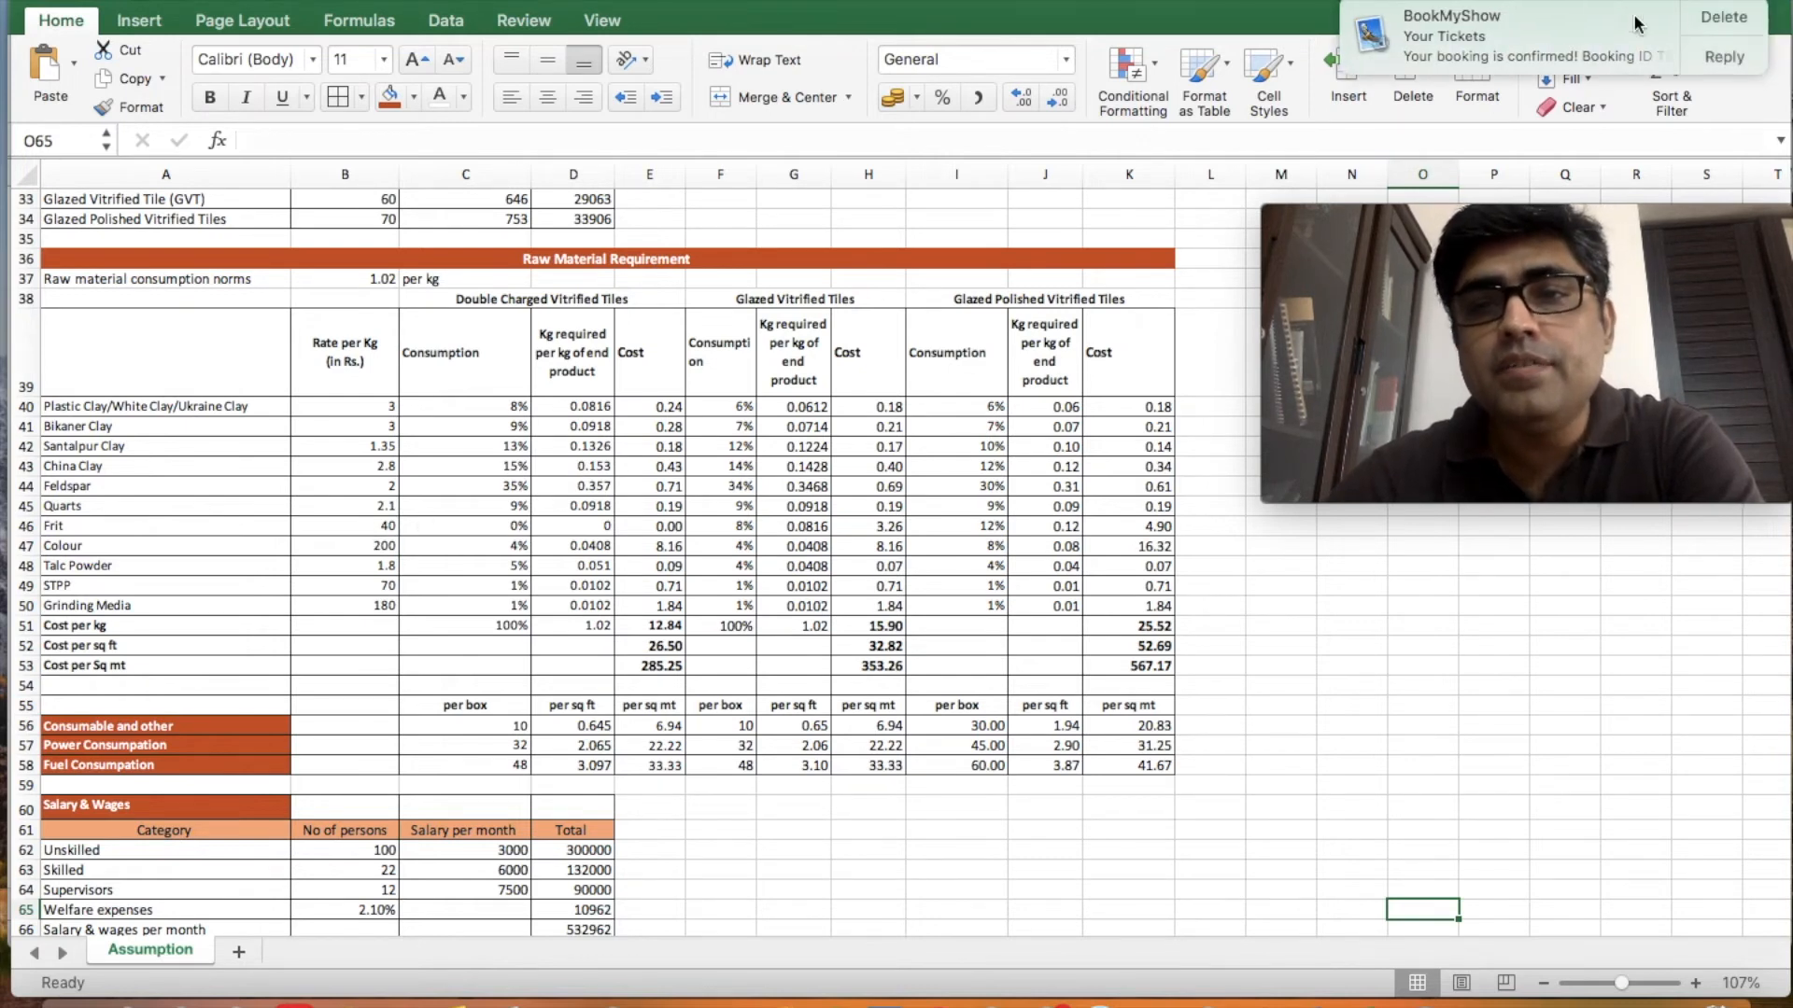
left_click(1705, 26)
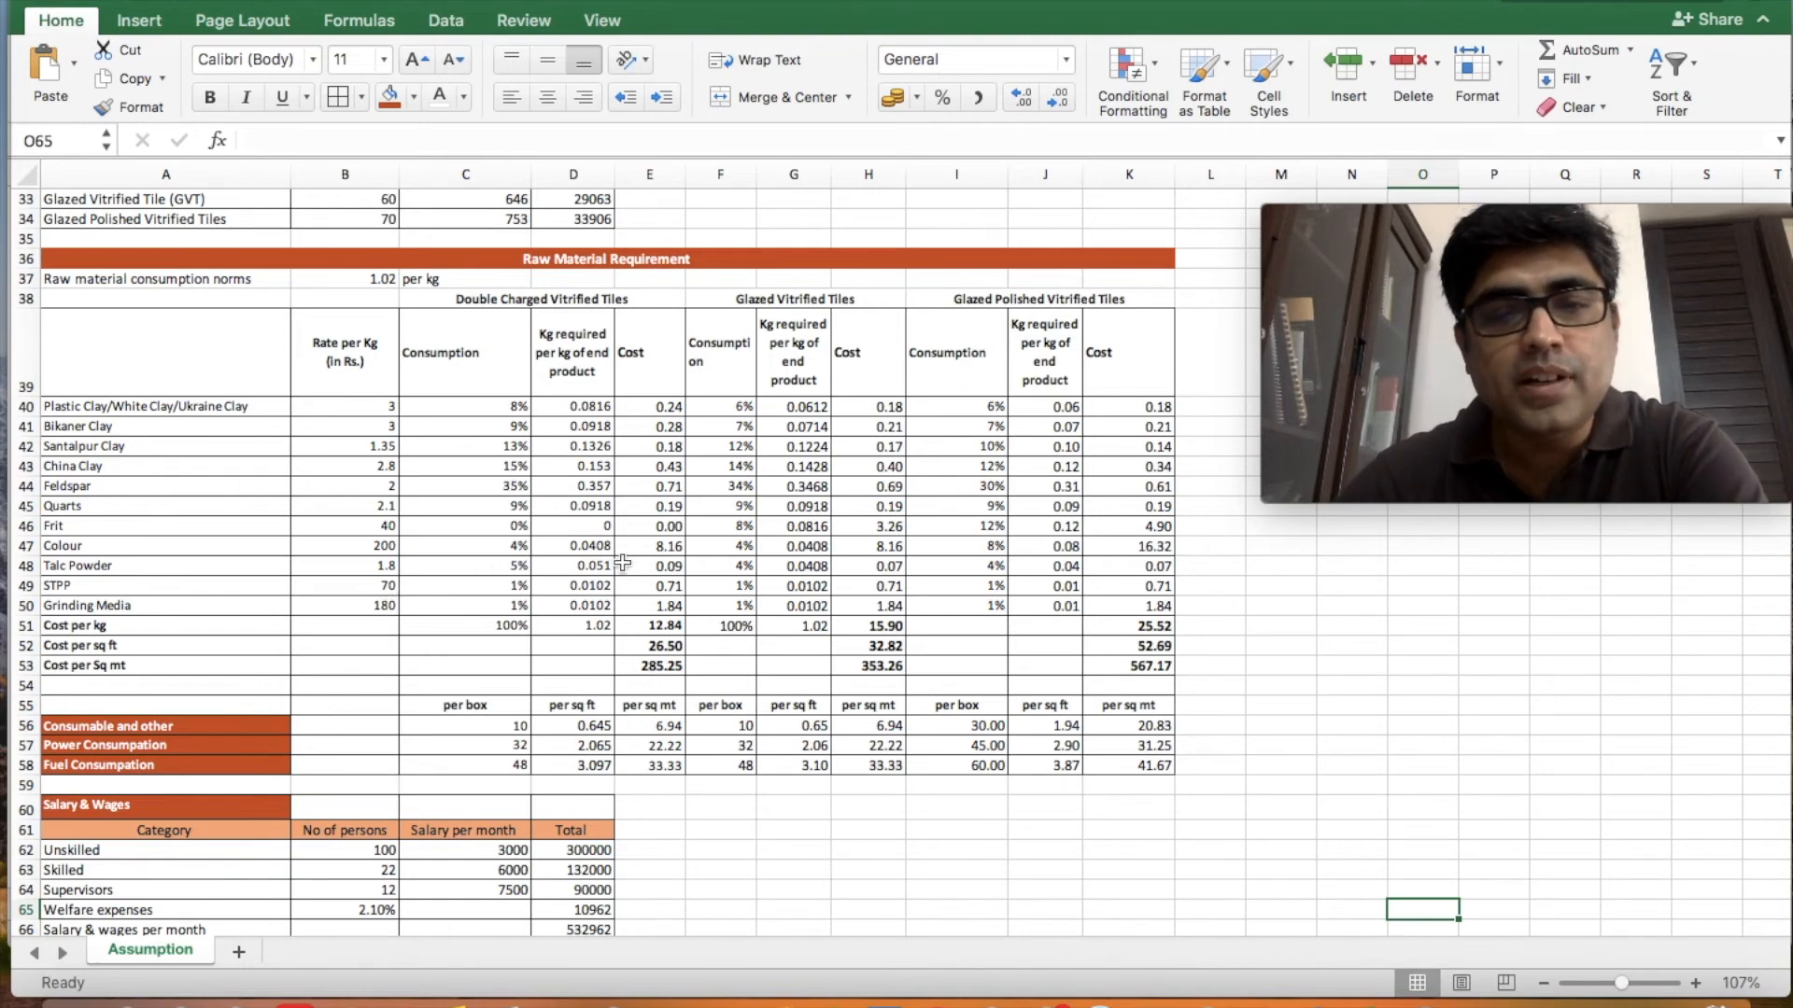
scroll(622, 563, "down", 2)
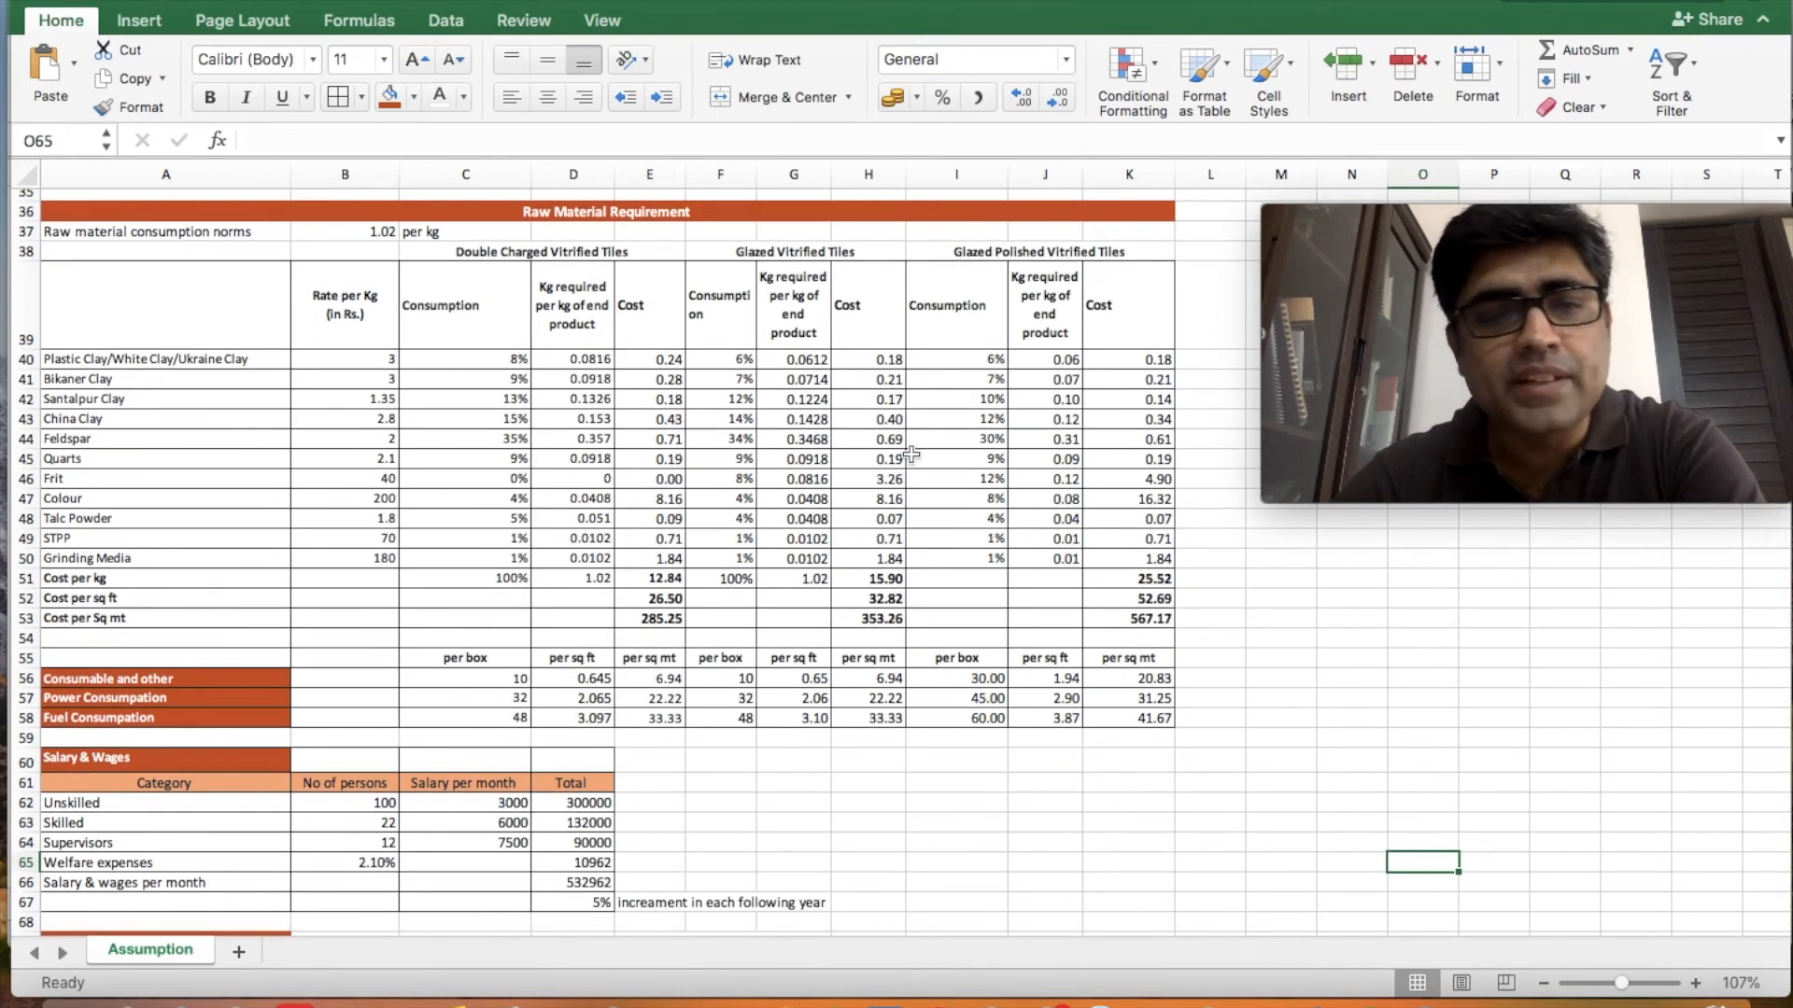
Step: Check the rate and consumption columns, and the Bikaner Clay kg-required formulas for Double Charged and Glazed Vitrified Tiles in D41 and G41
left_click(359, 326)
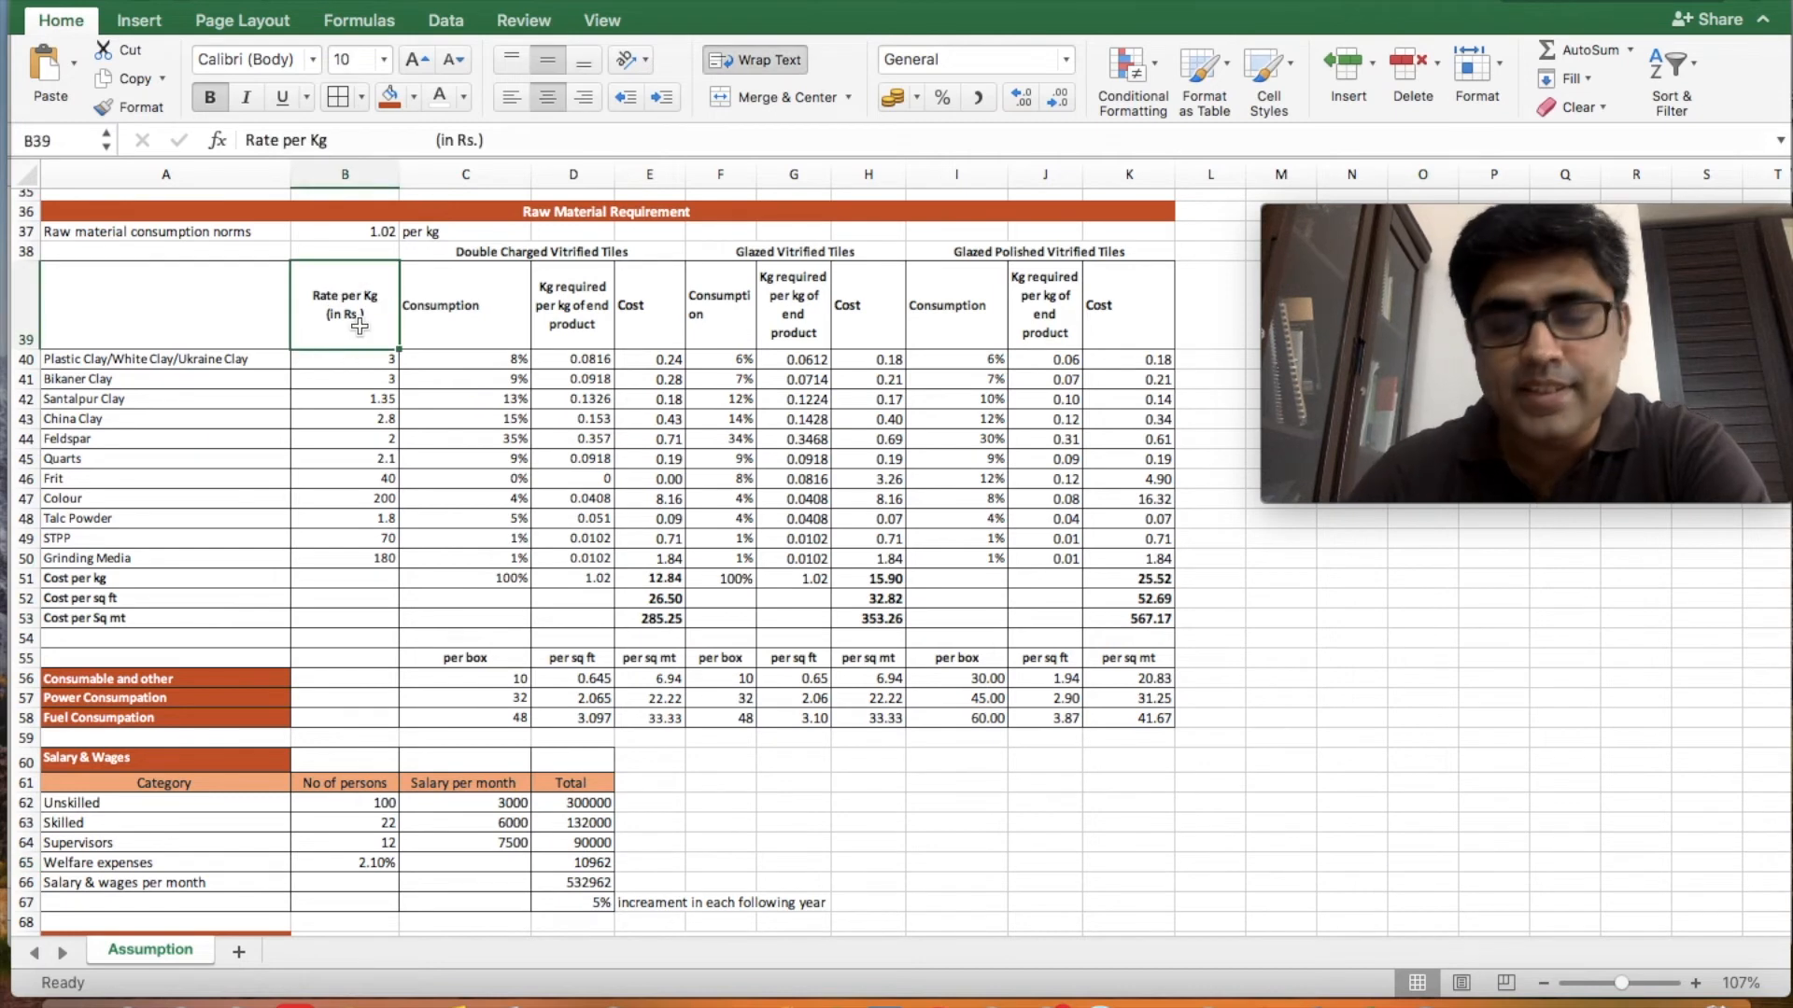
key("Right")
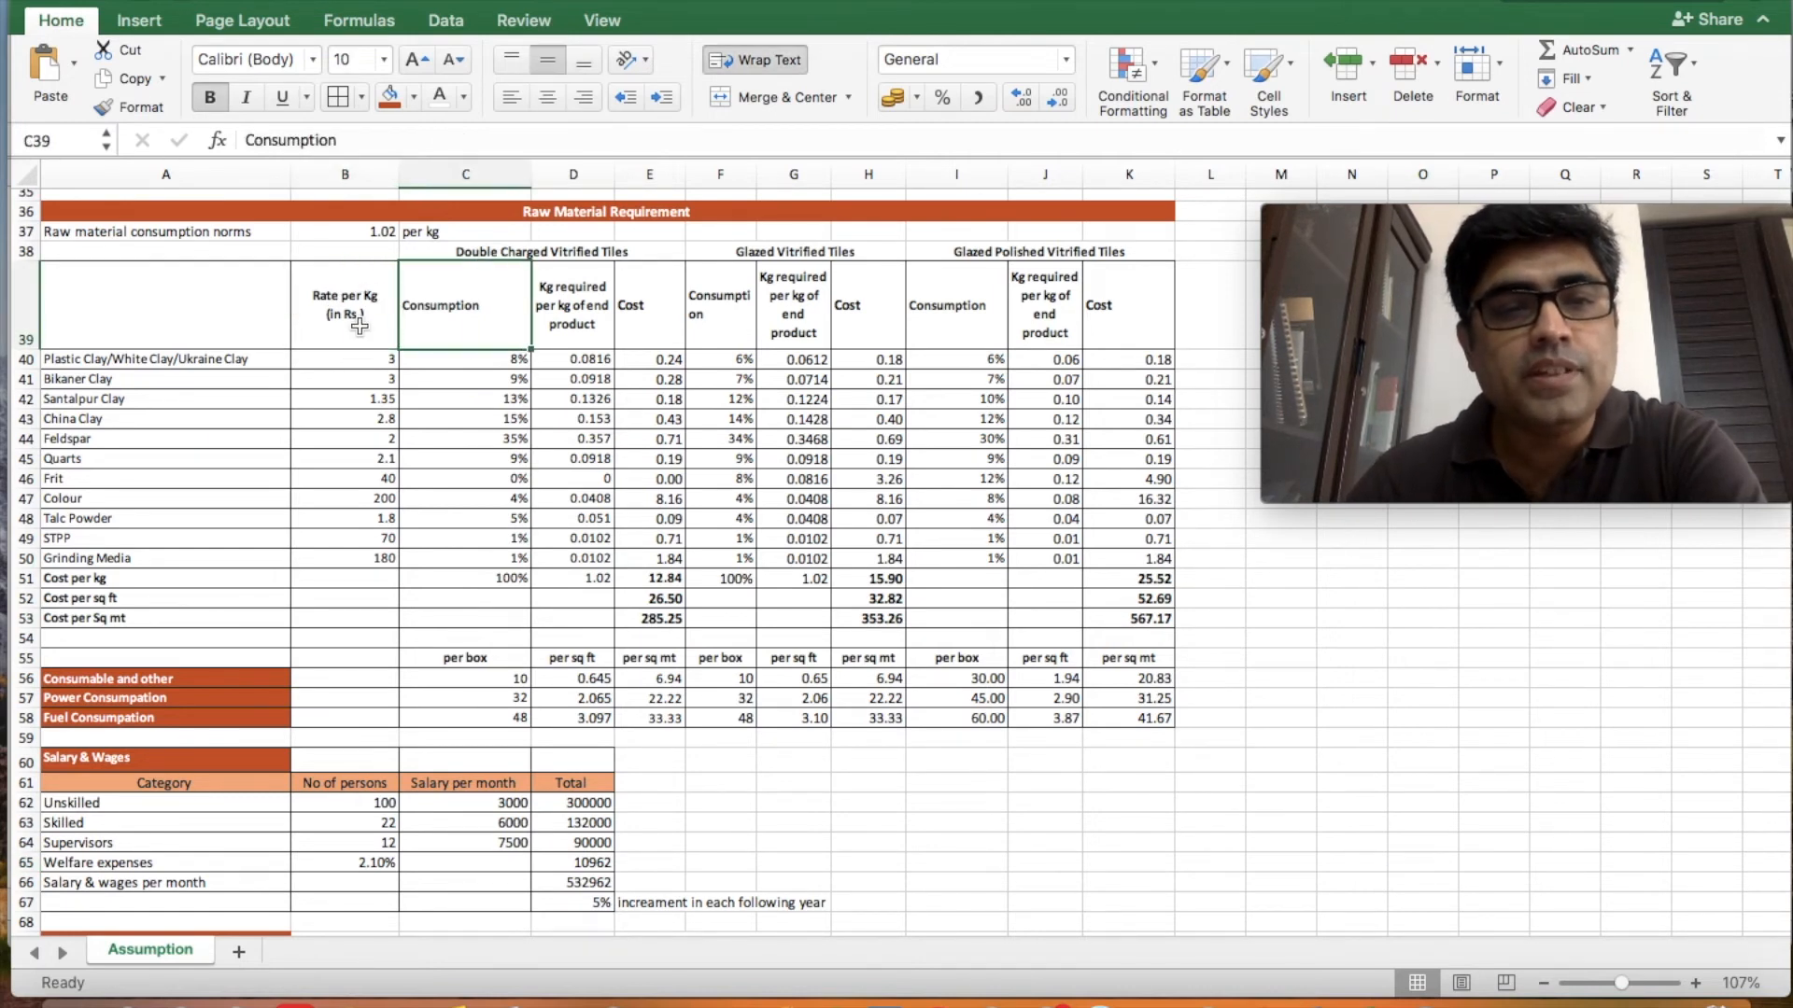
key("Left")
key("Right")
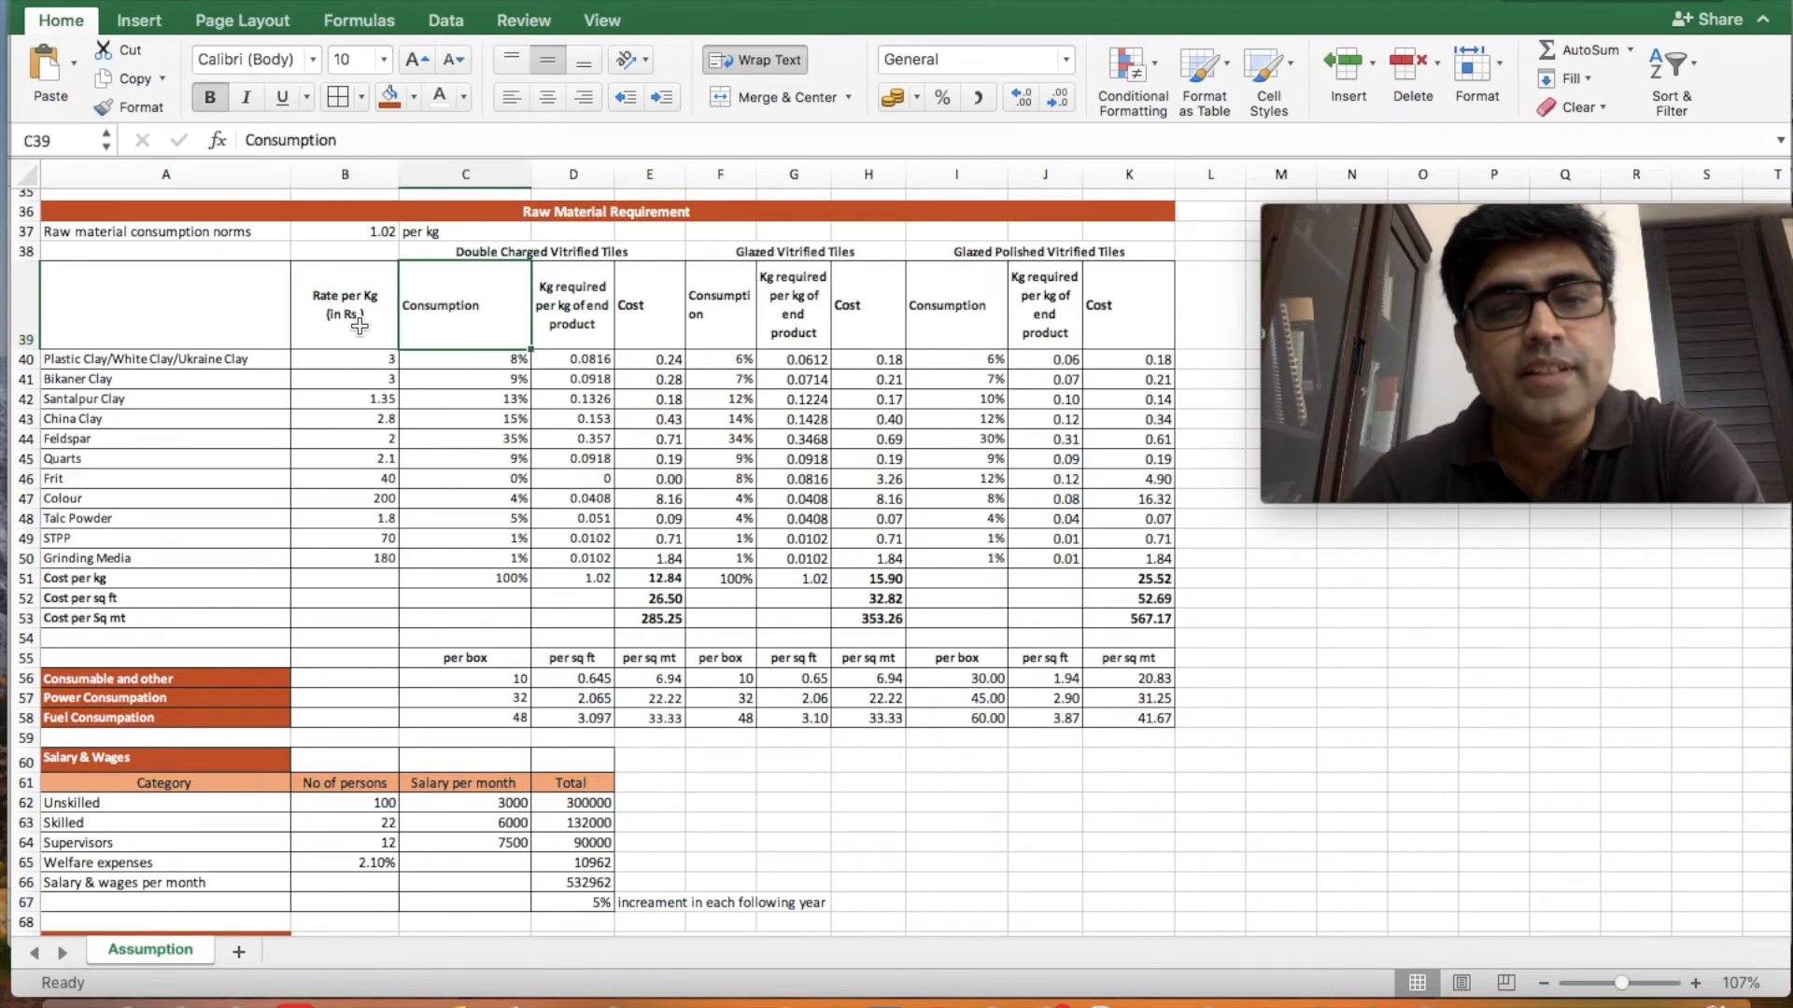
key("Down")
key("Down")
key("Right")
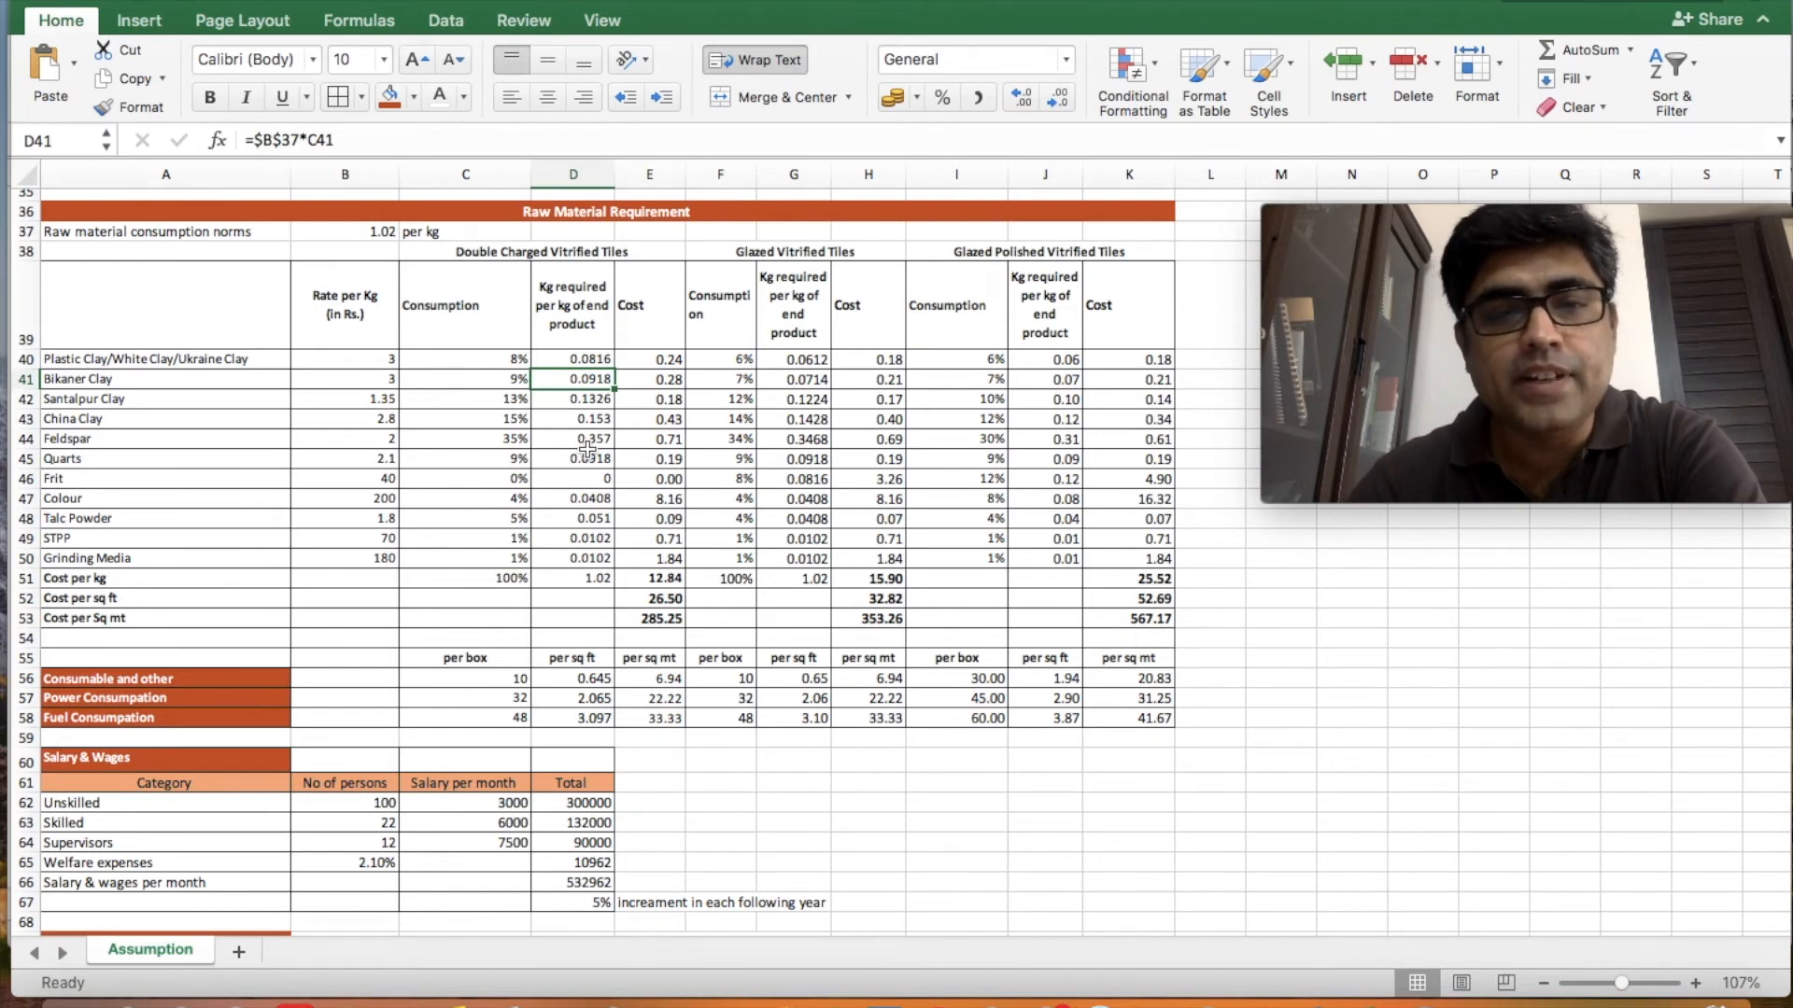
key("Right")
key("Right")
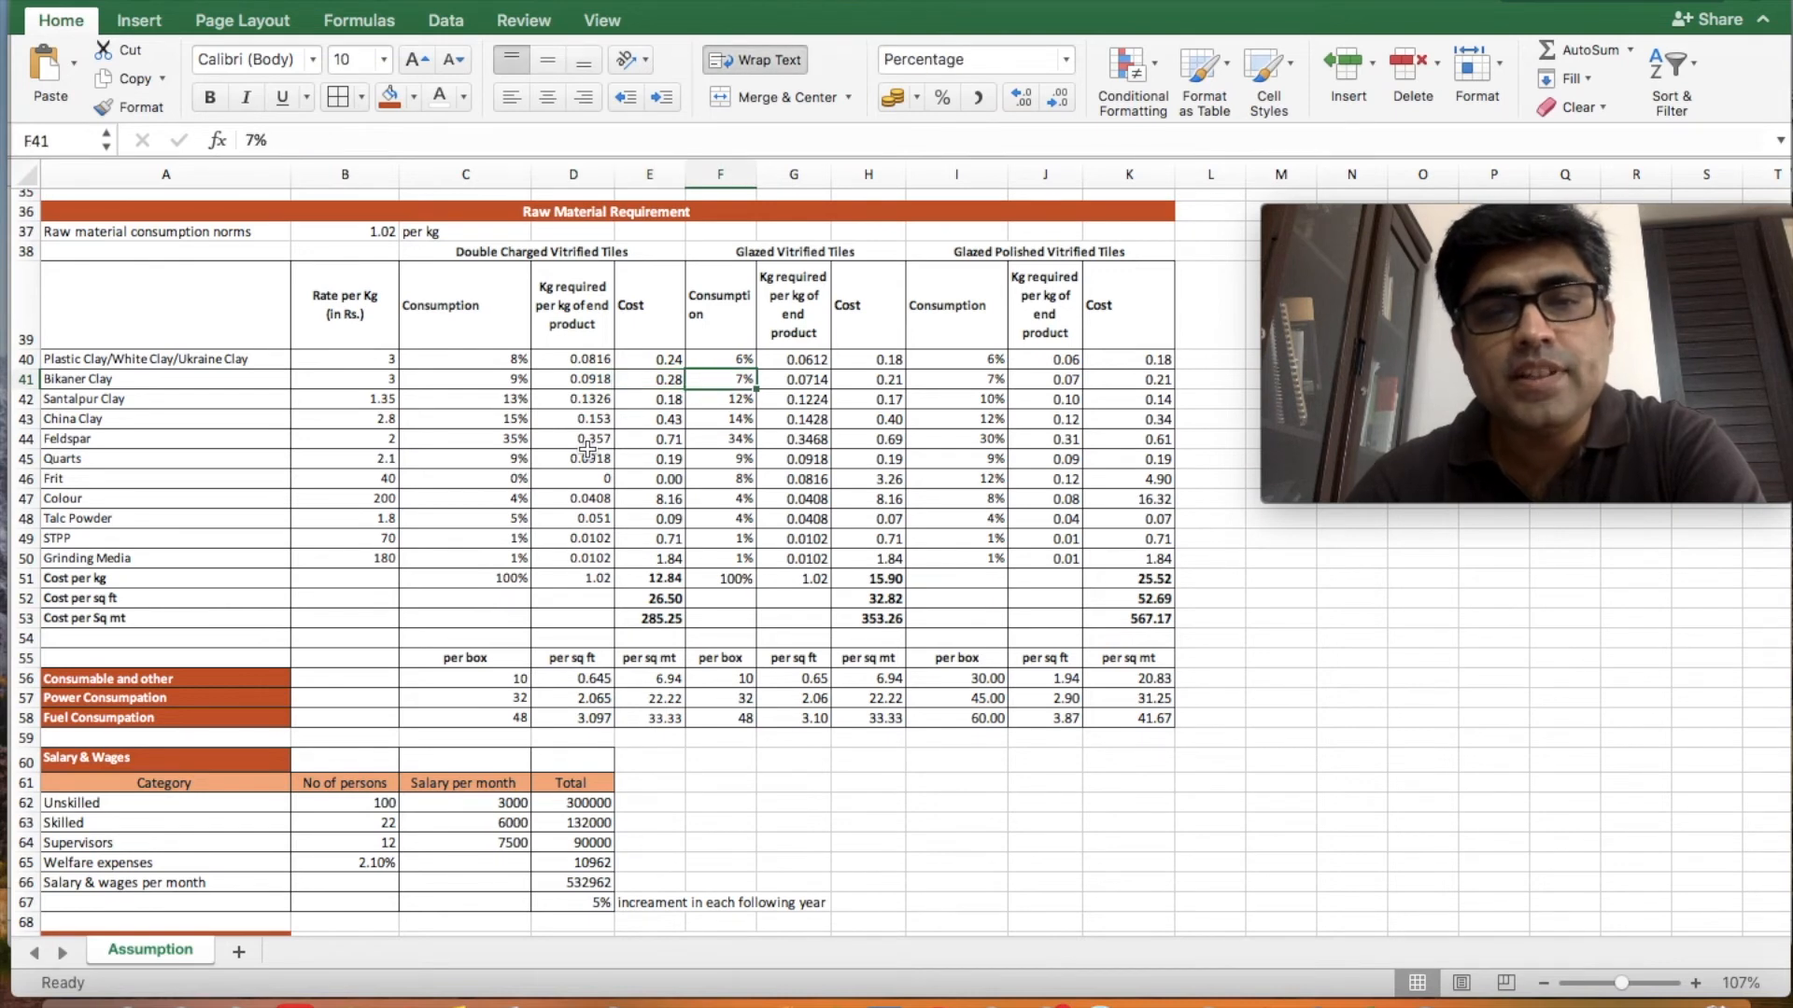
key("Right")
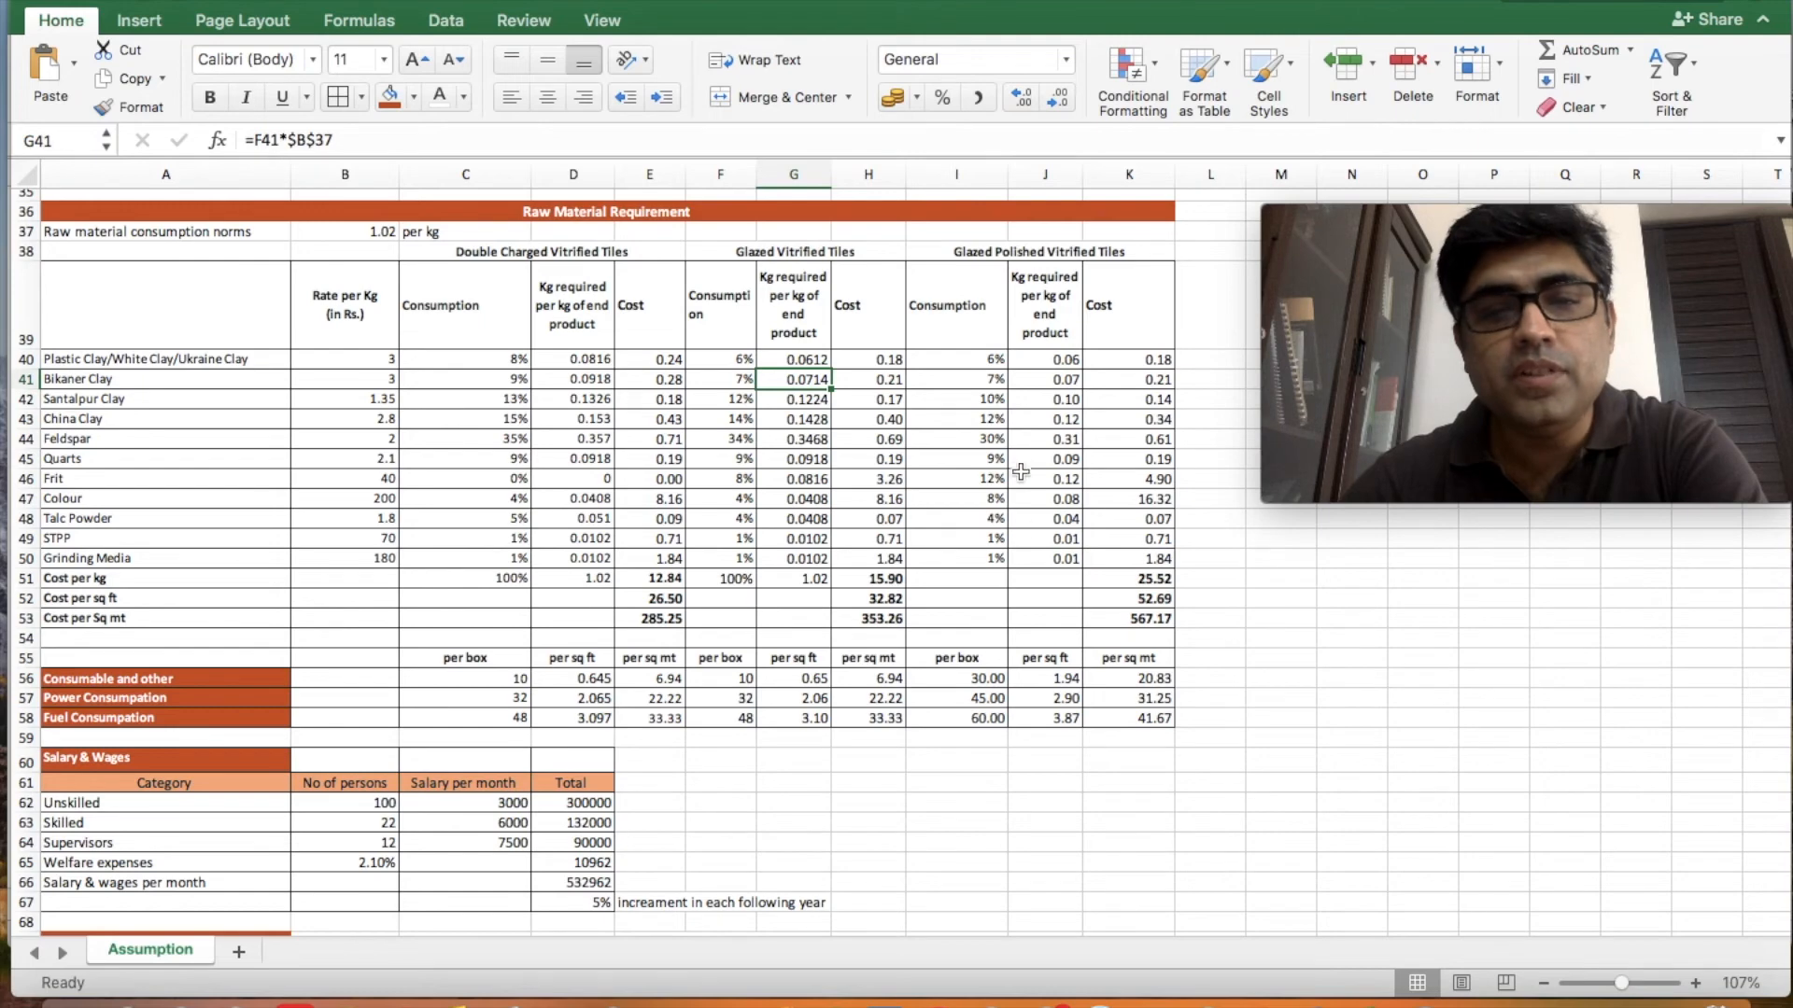
Step: Review the Salary & Wages categories in A62 to A66 and the monthly total formula in D66
scroll(1009, 536, "down", 3)
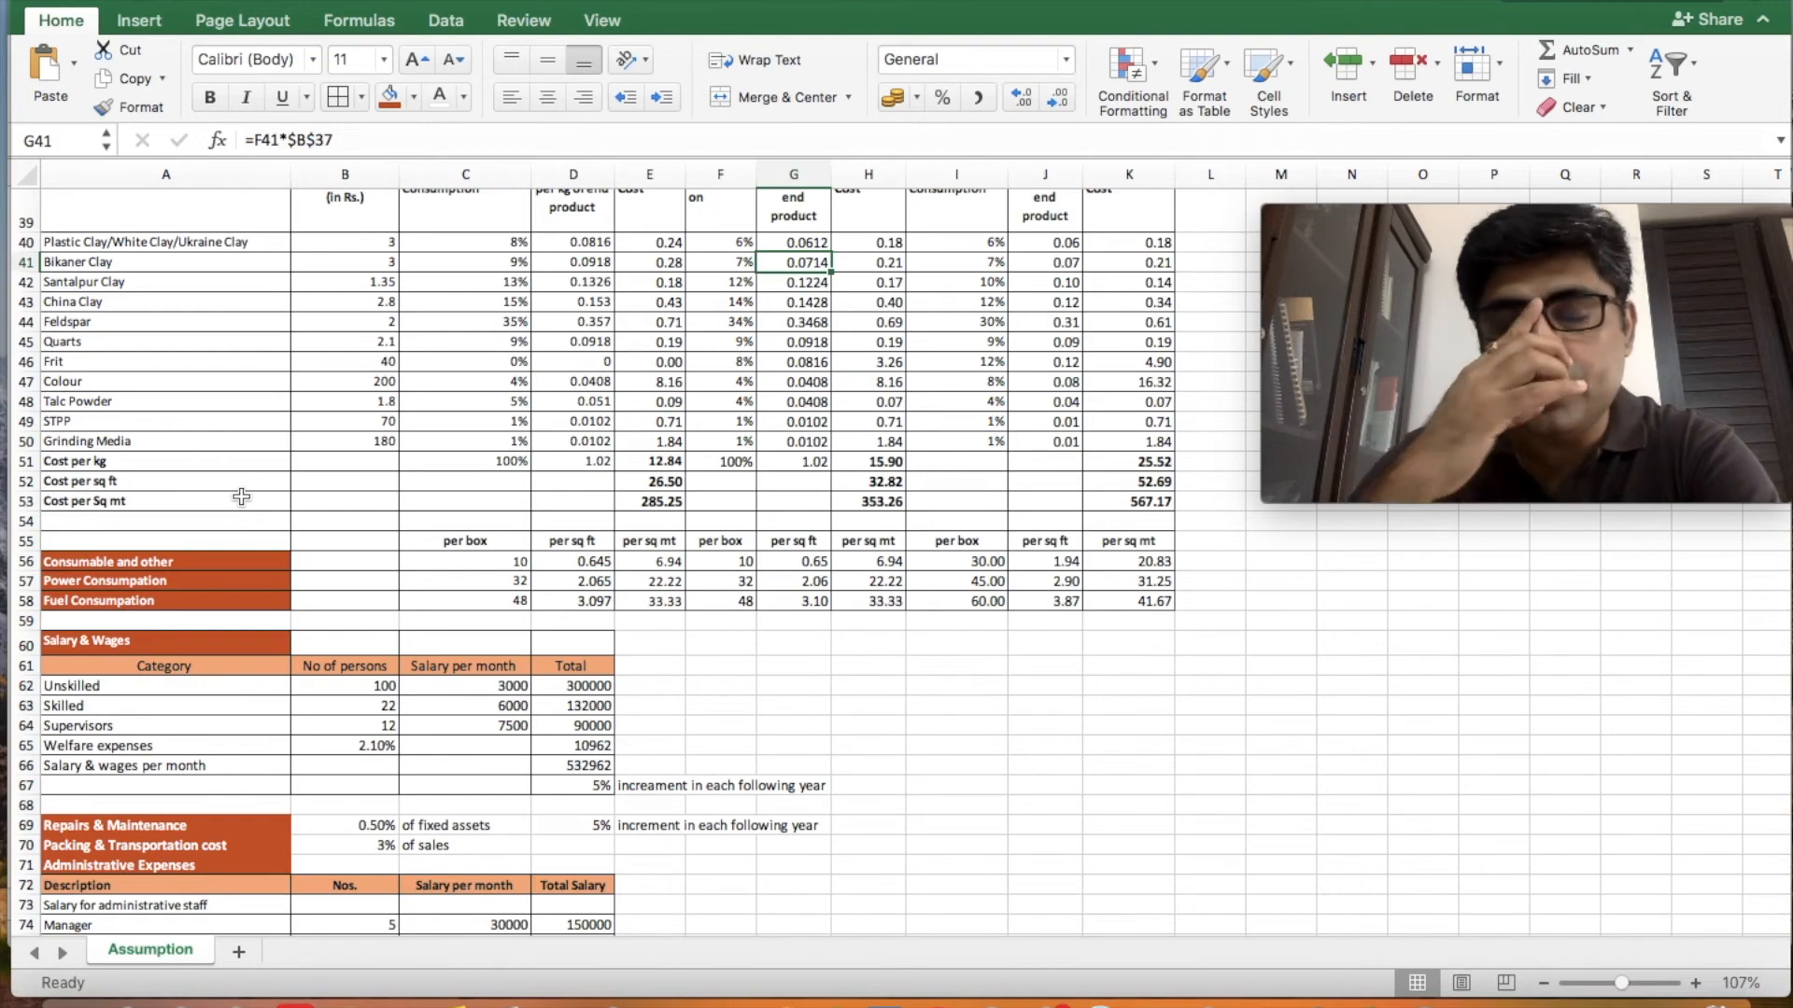
scroll(356, 458, "down", 2)
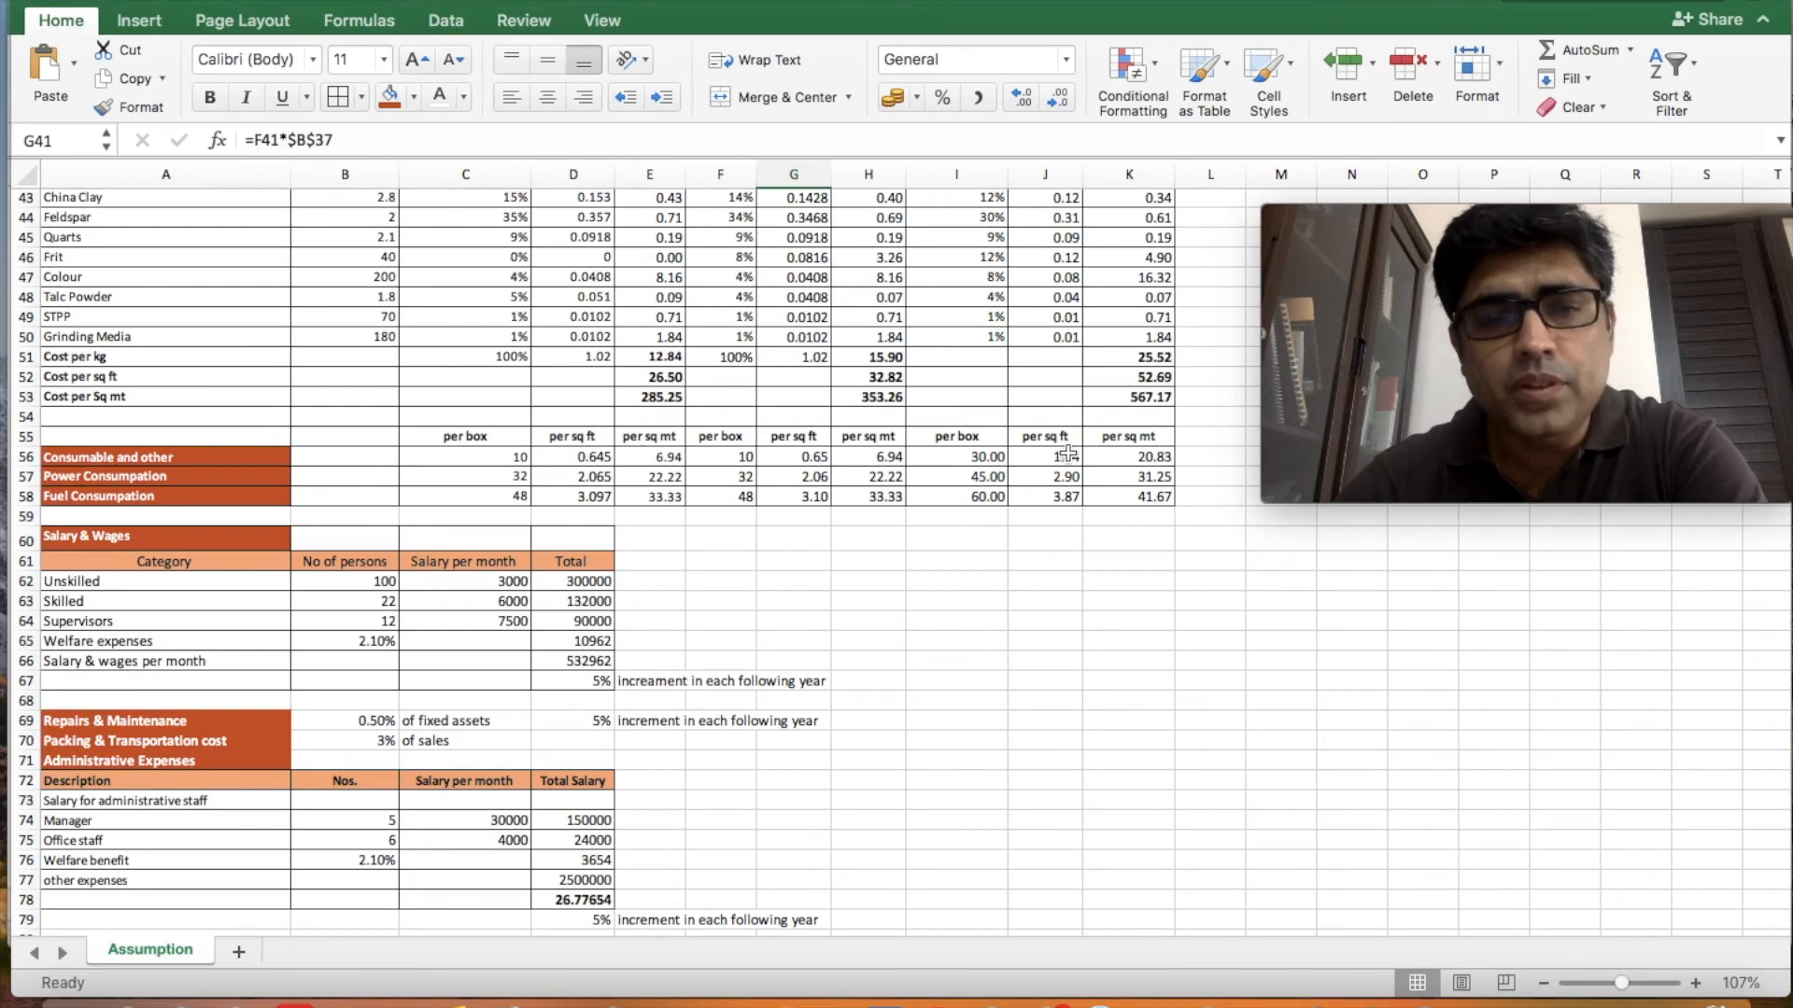
scroll(1124, 502, "down", 4)
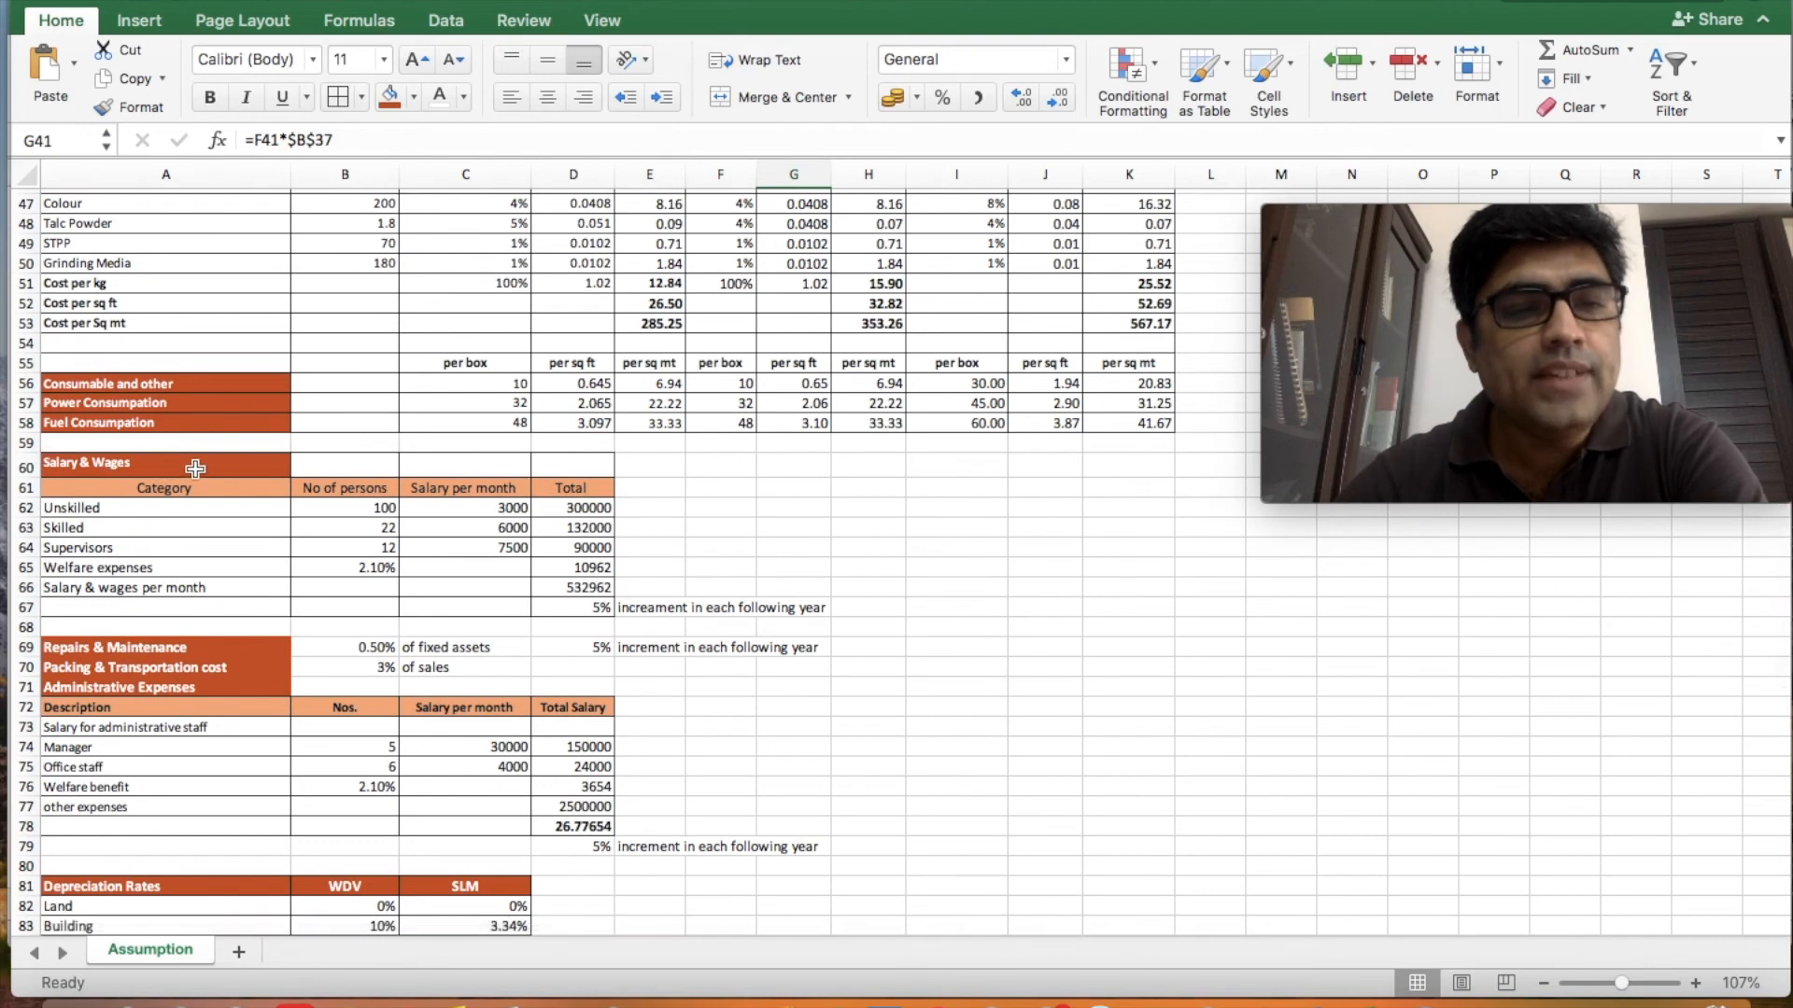
left_click(244, 508)
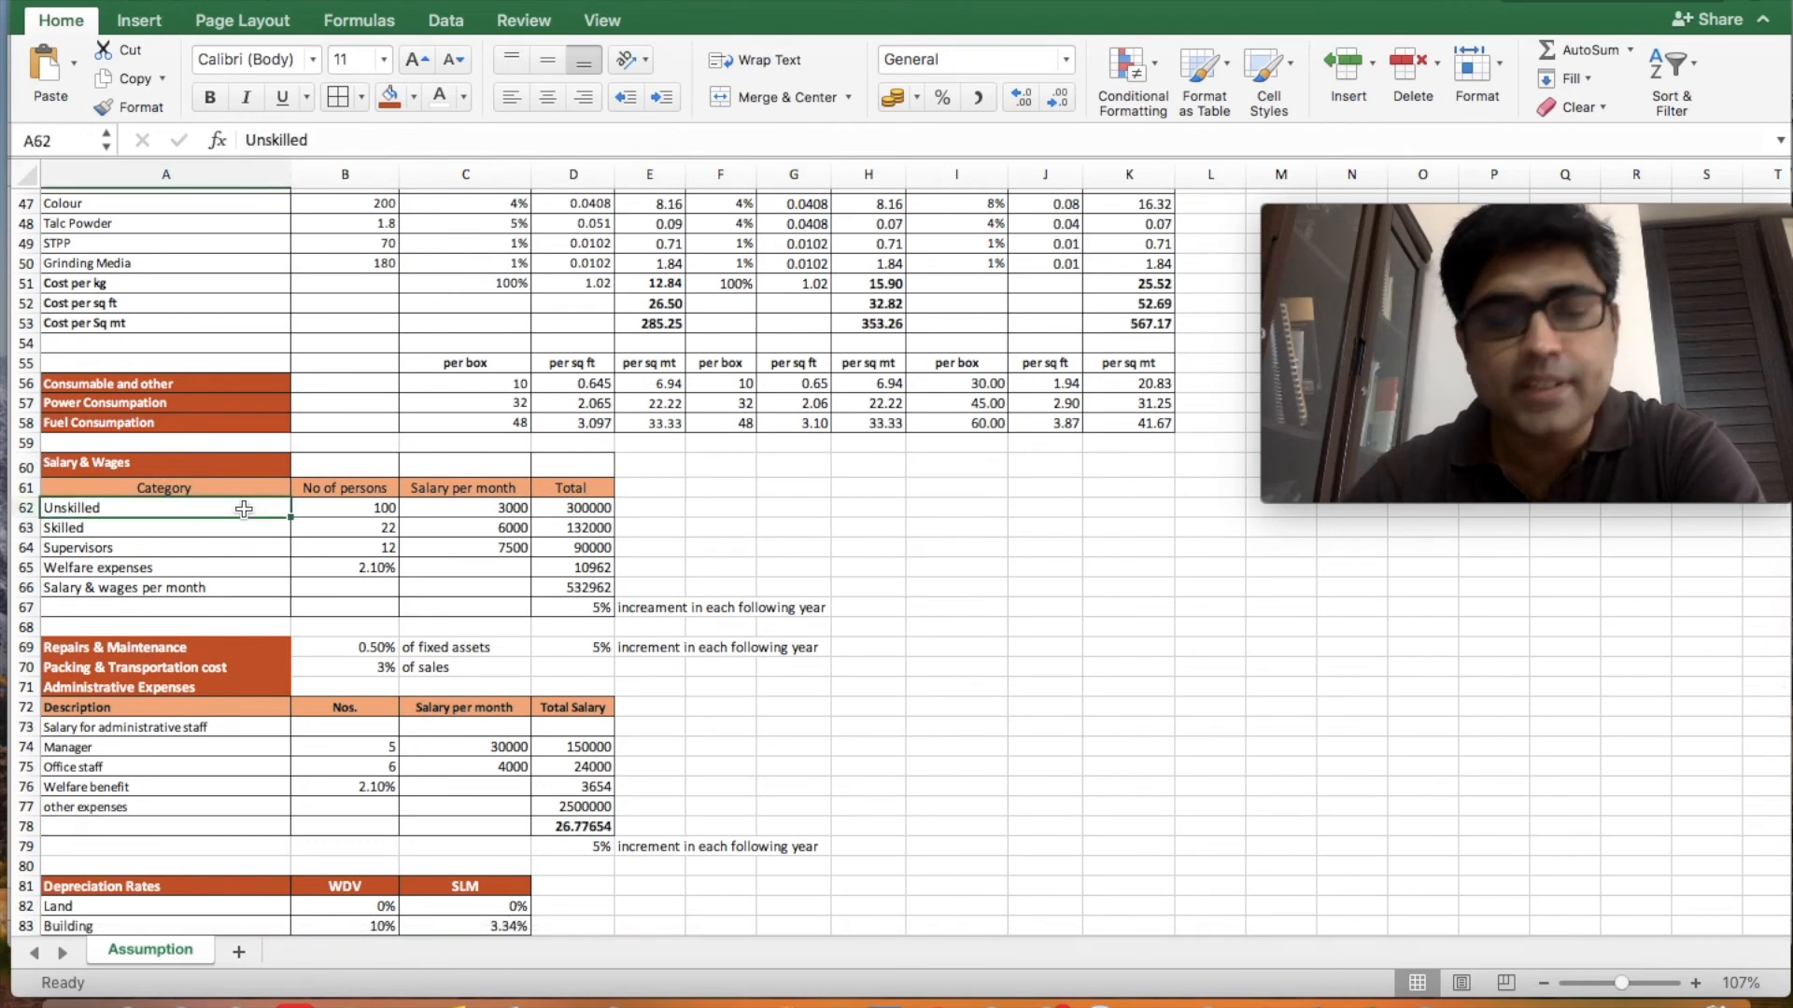
key("Down")
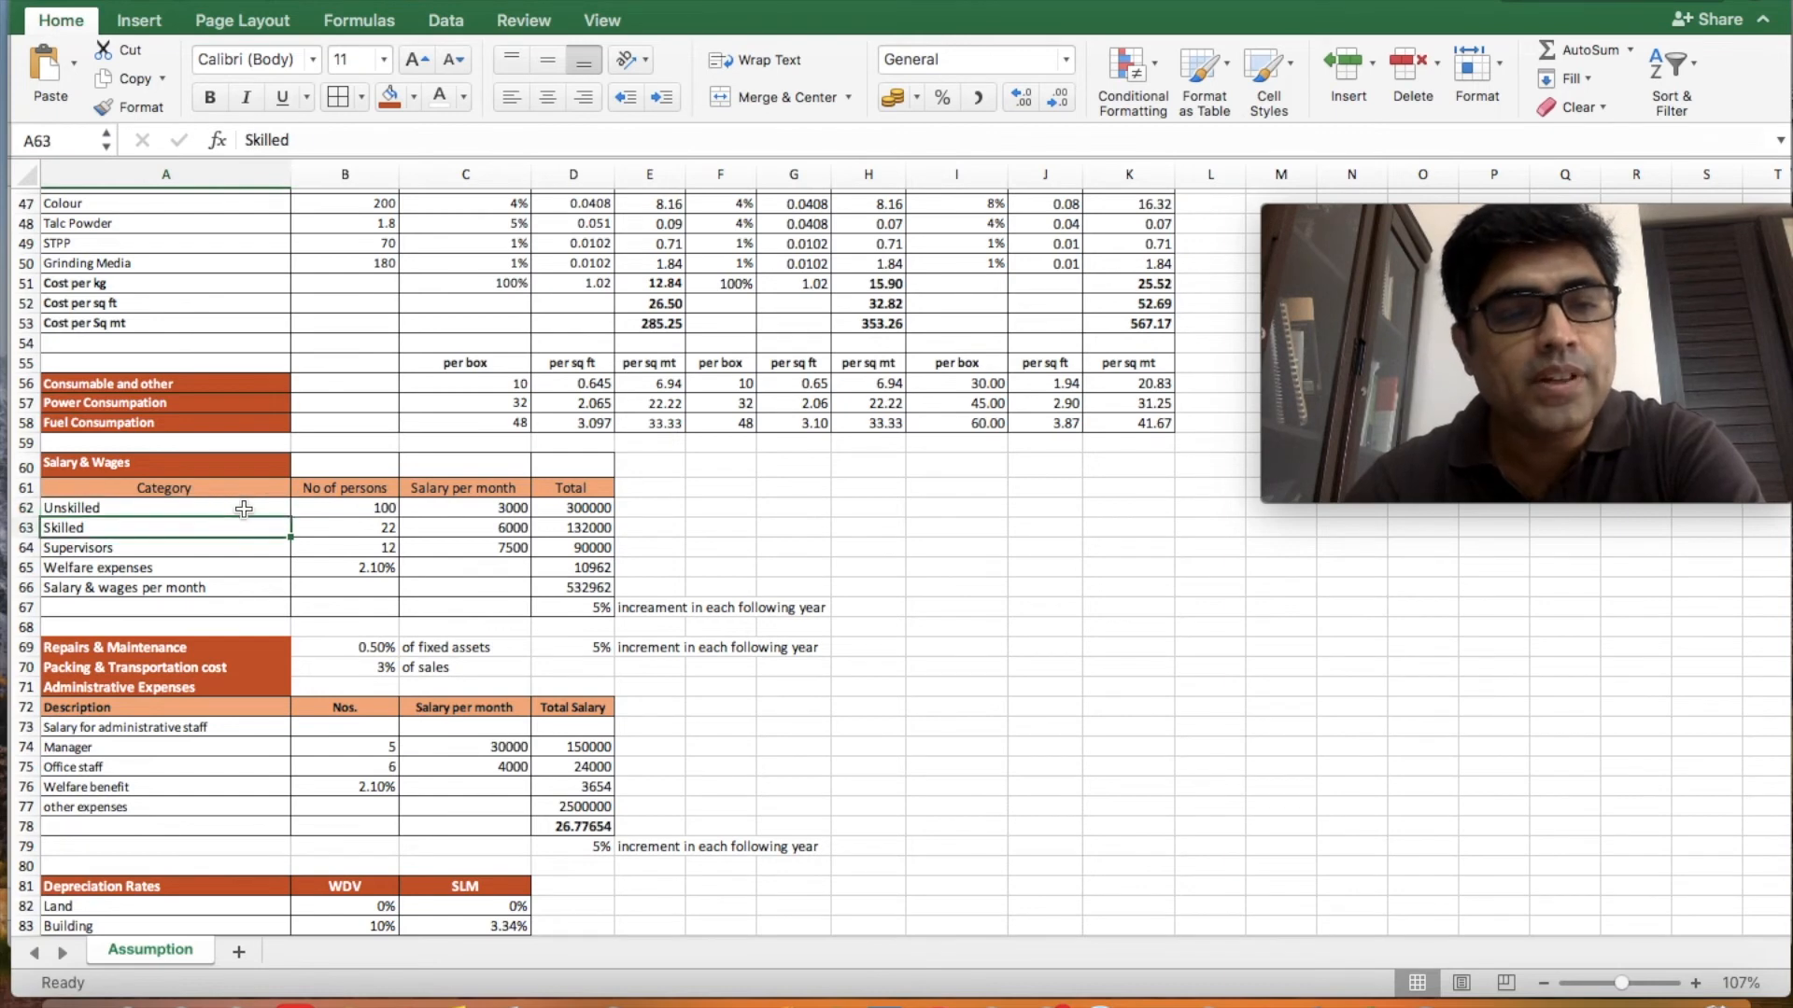
key("Down")
key("Down")
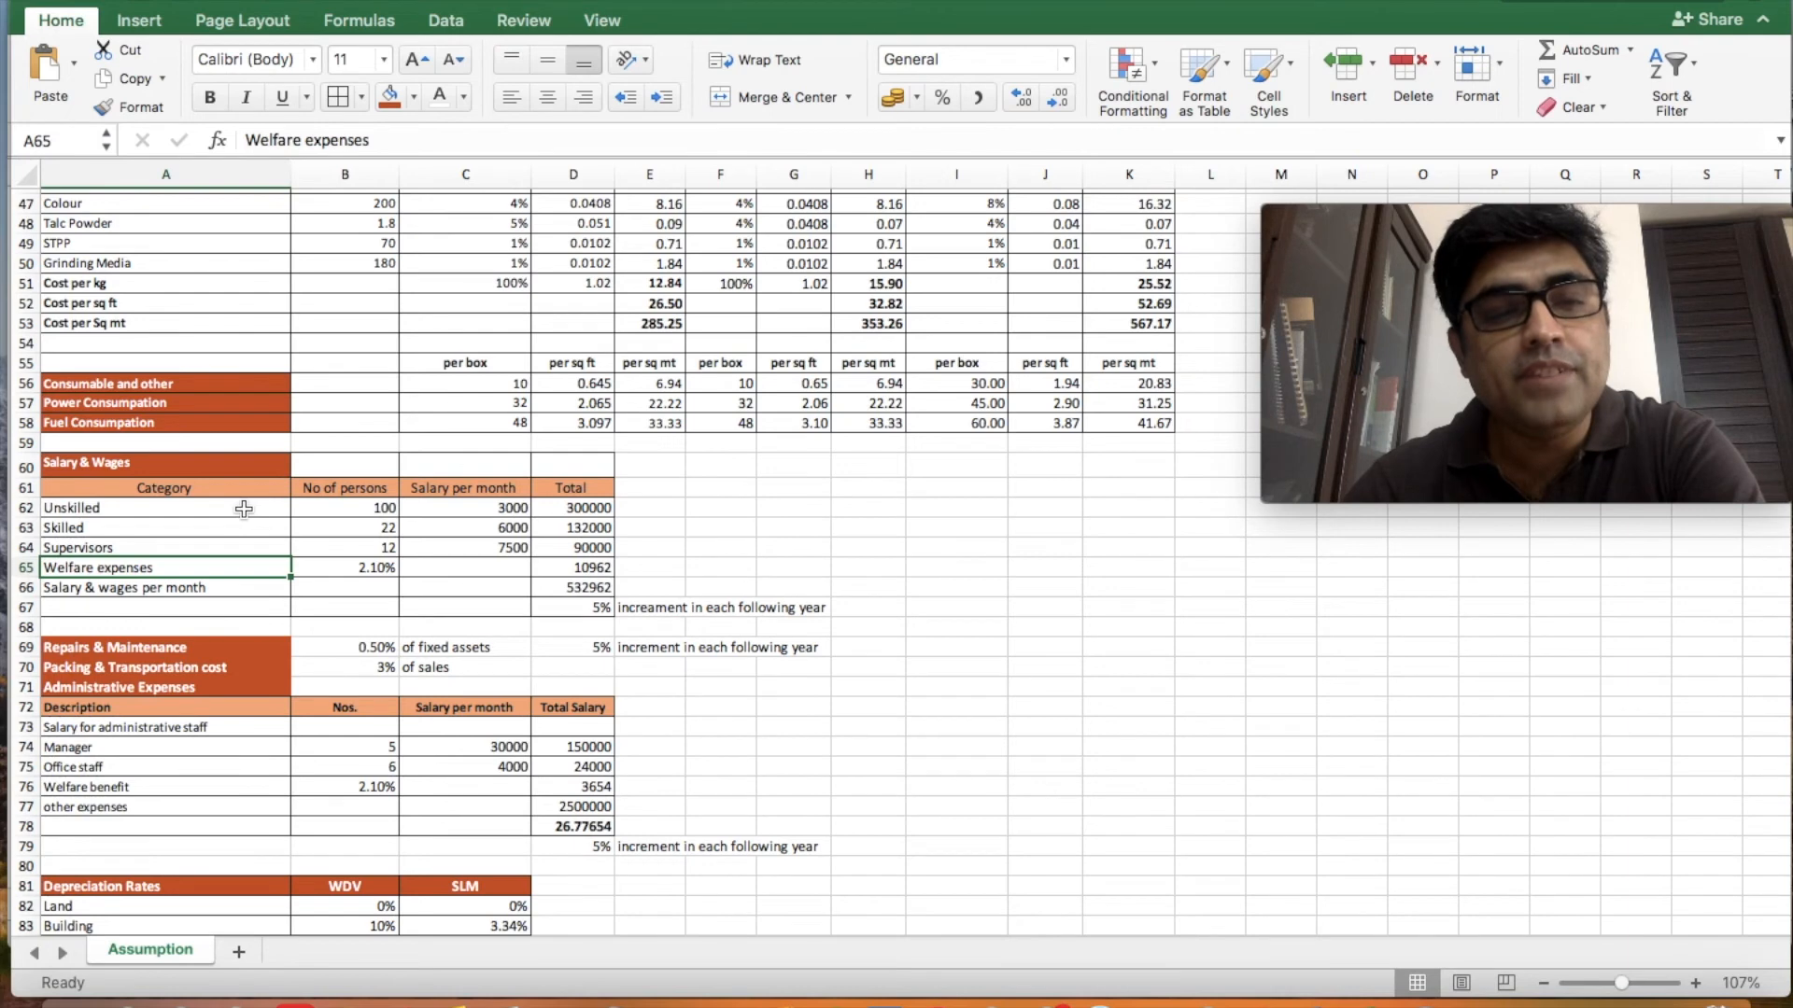
key("Down")
key("Right")
key("Right")
key("Right")
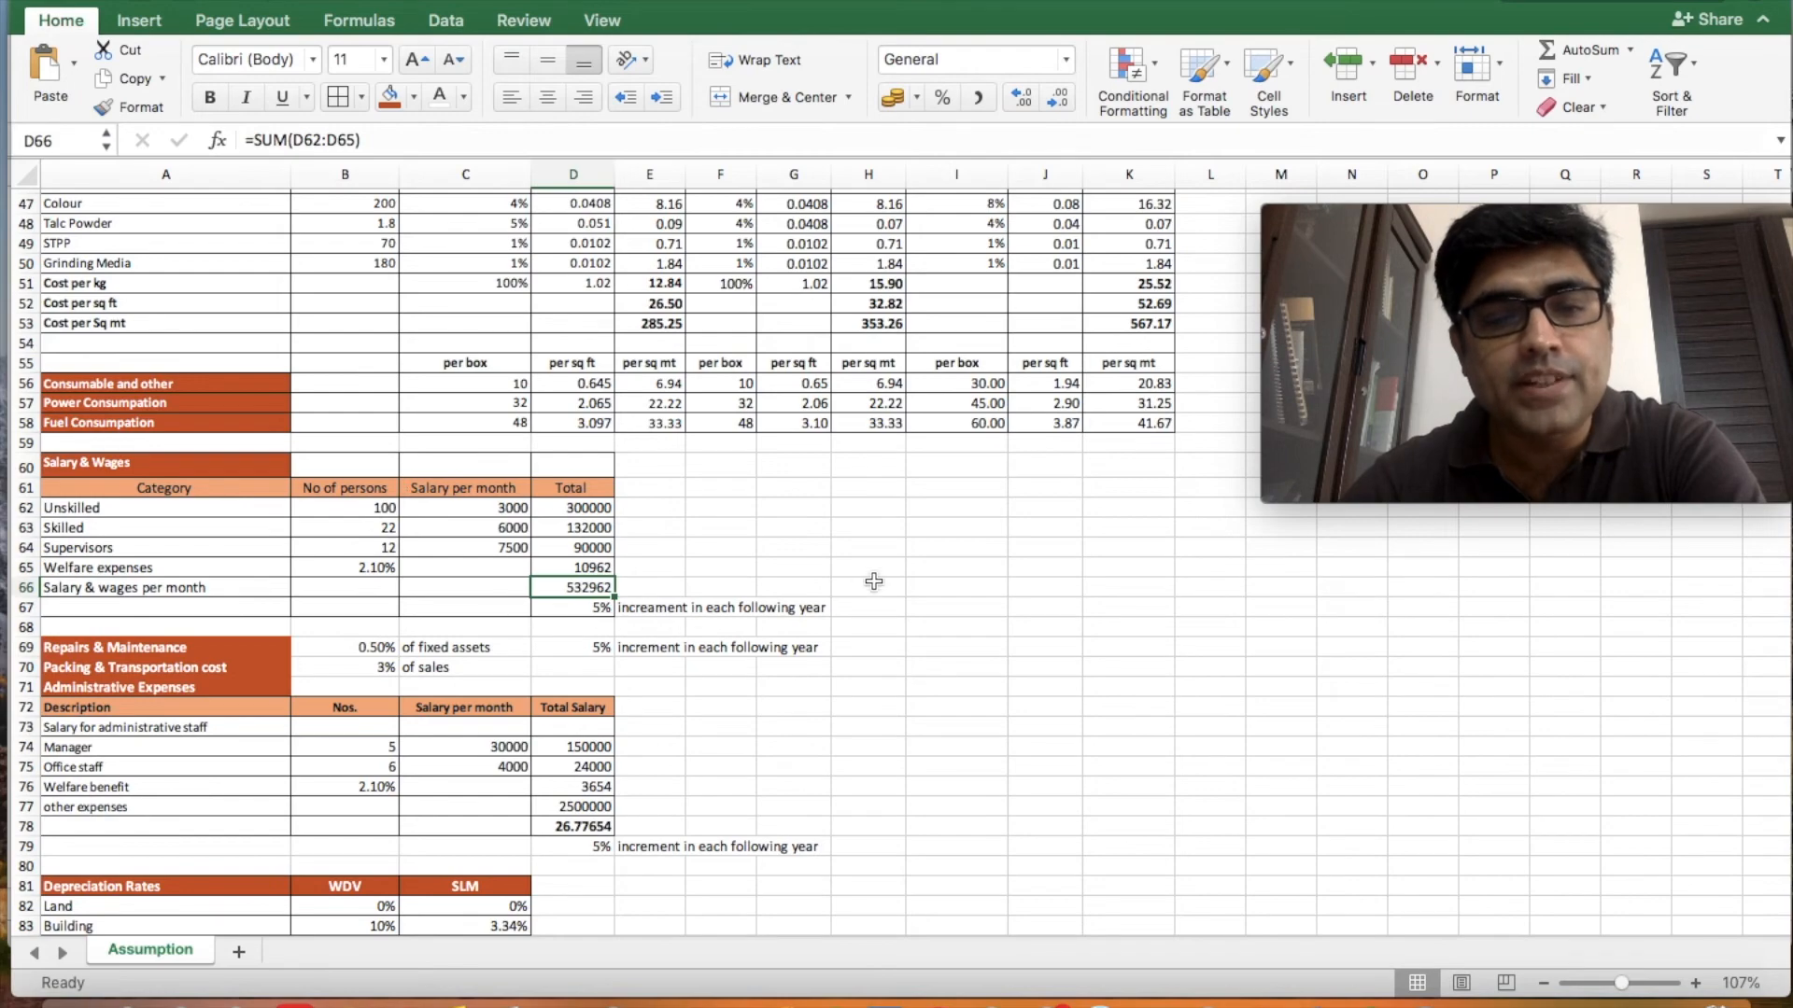
Step: Correct the misspelled note beside the 5% under Salary & Wages in E67 to "increment in each following year"
scroll(872, 574, "down", 3)
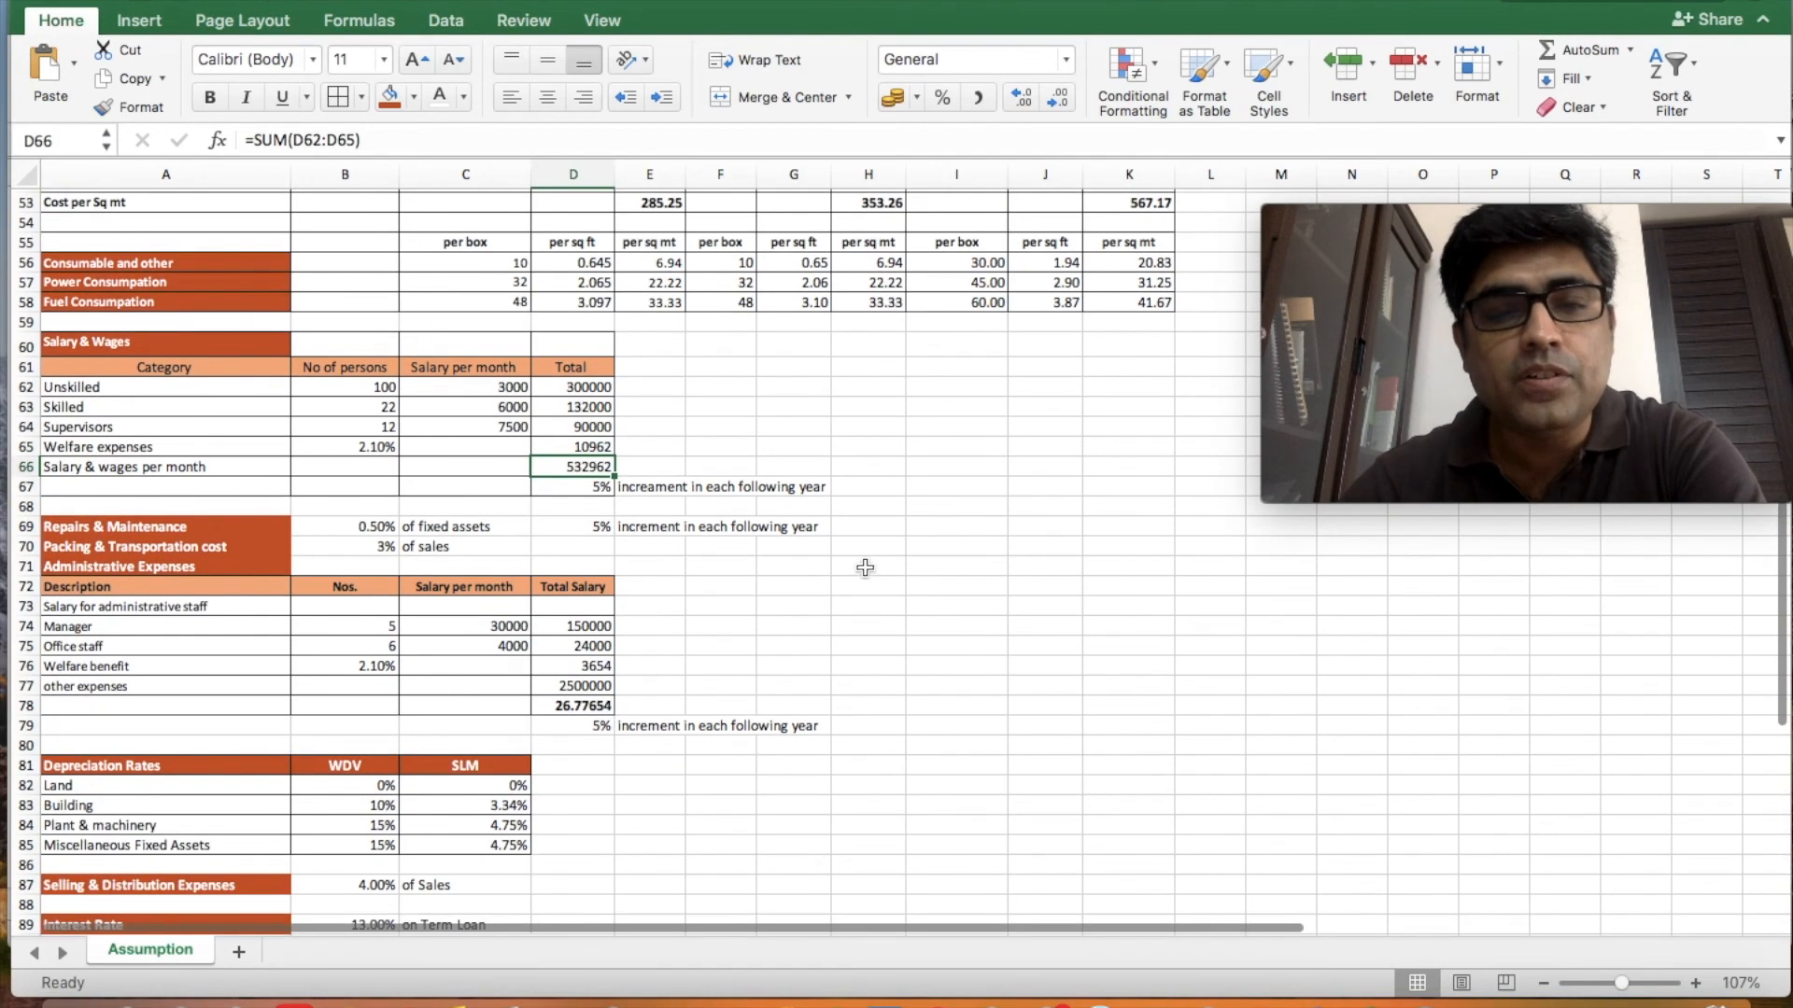
left_click(639, 487)
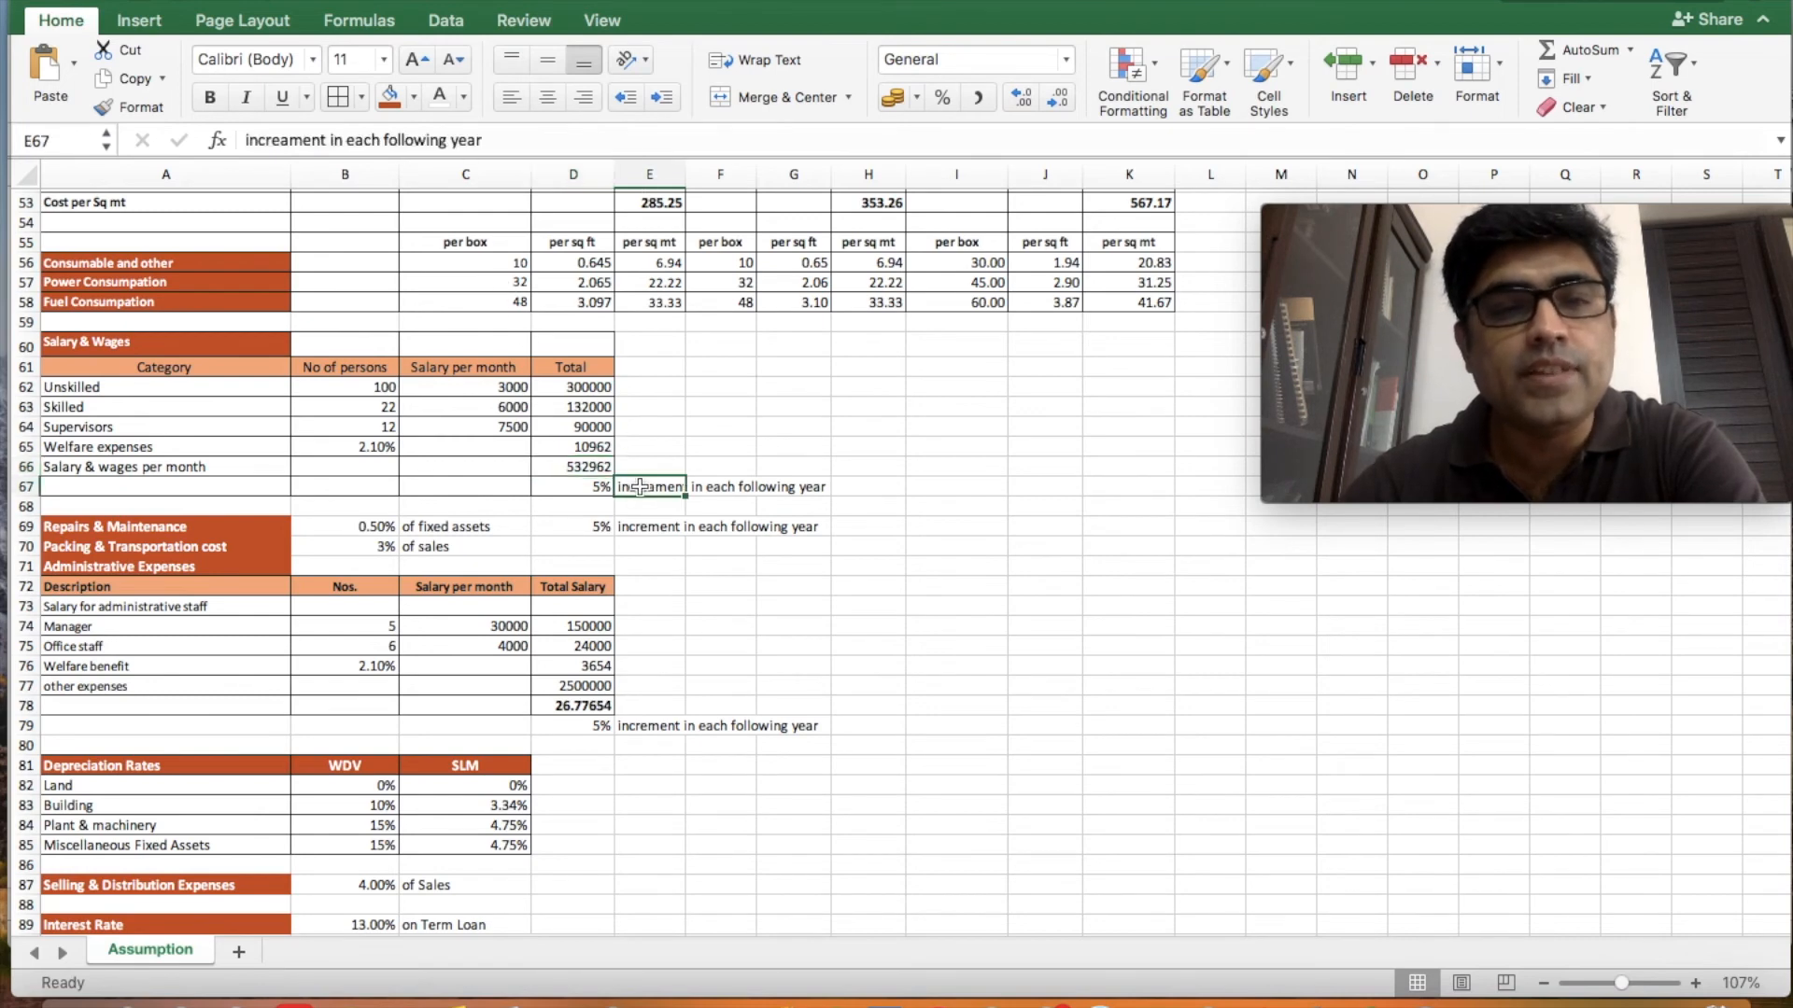
left_click(291, 139)
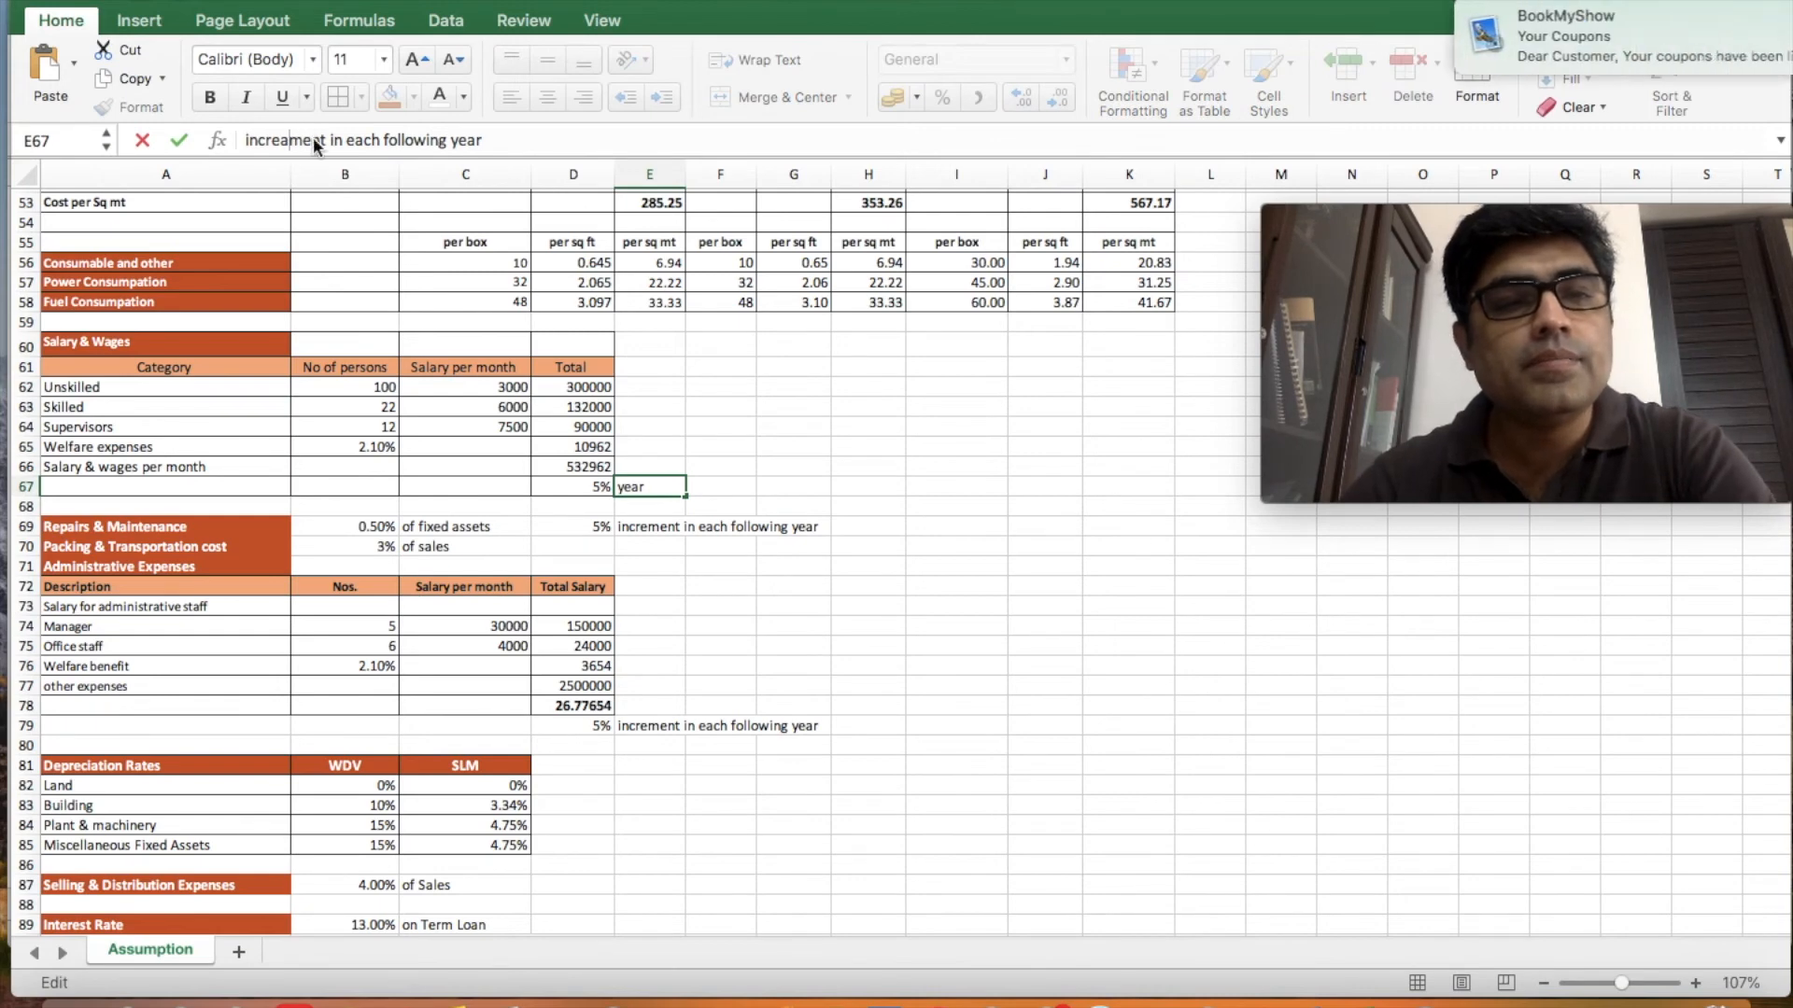
left_click(1122, 454)
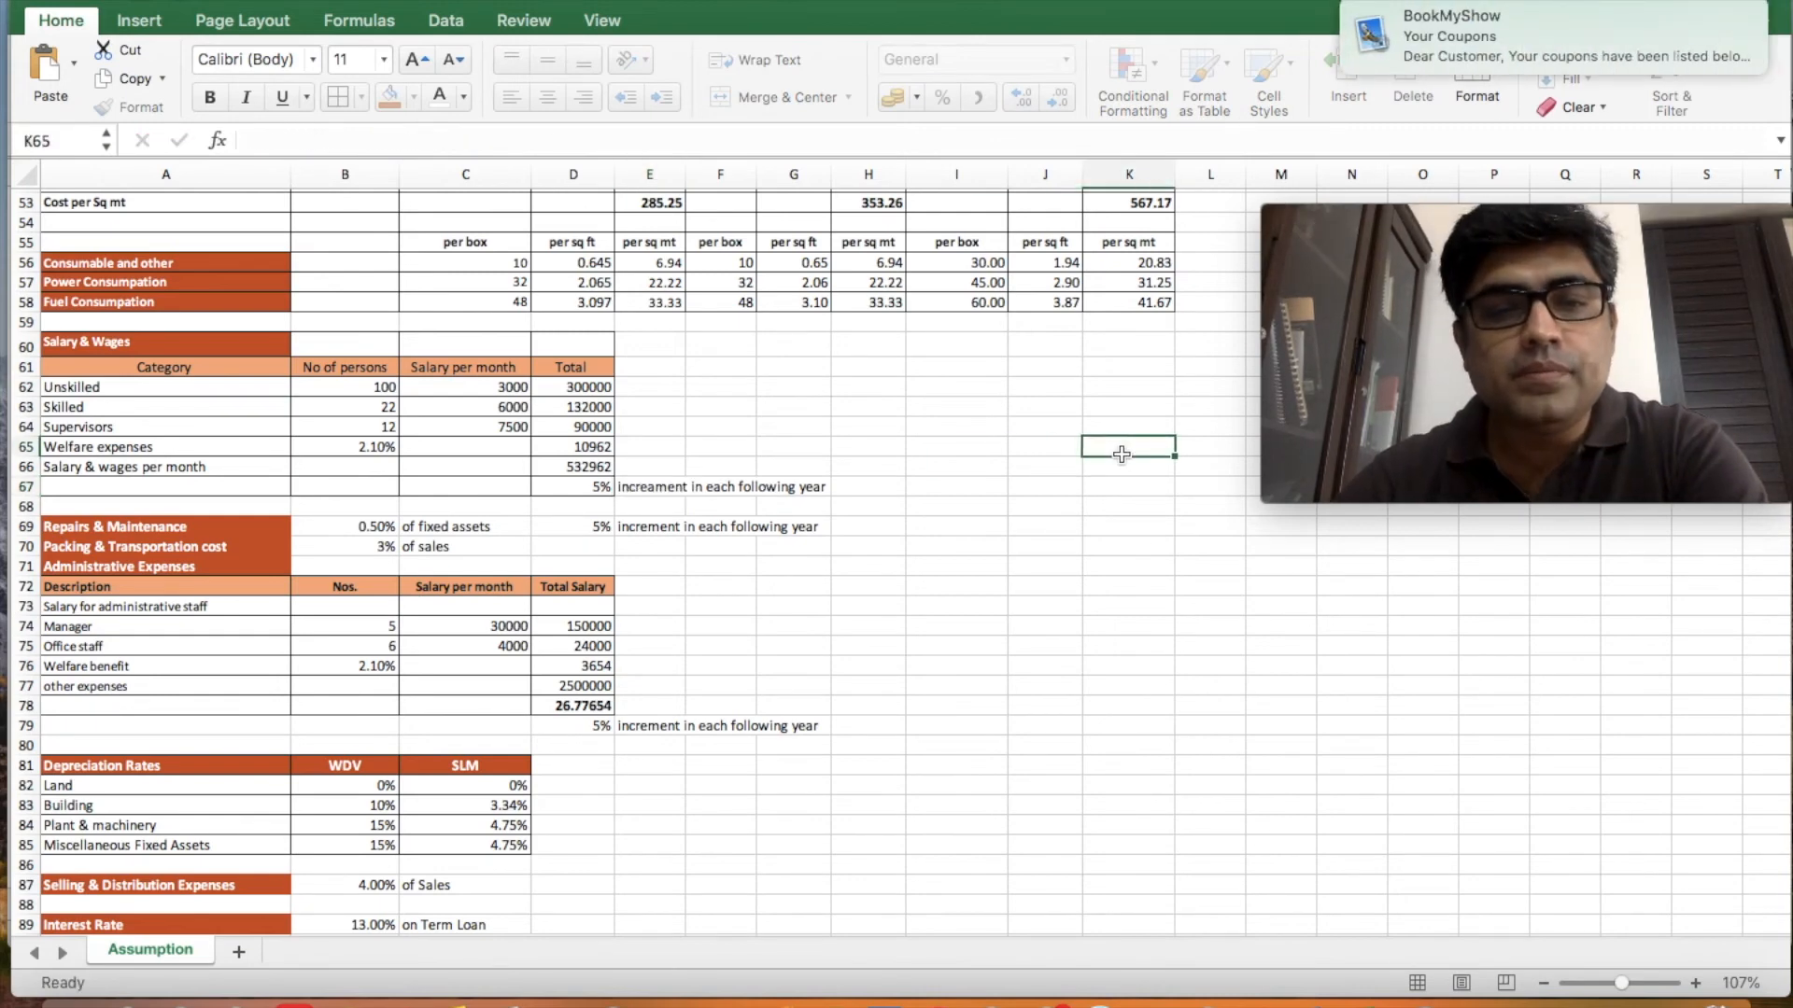
left_click(640, 487)
left_click(289, 141)
key("BackSpace")
key("Return")
left_click(977, 559)
Step: Review the administrative expense descriptions from salary for administrative staff to welfare benefit in A73 to A76
scroll(985, 532, "down", 3)
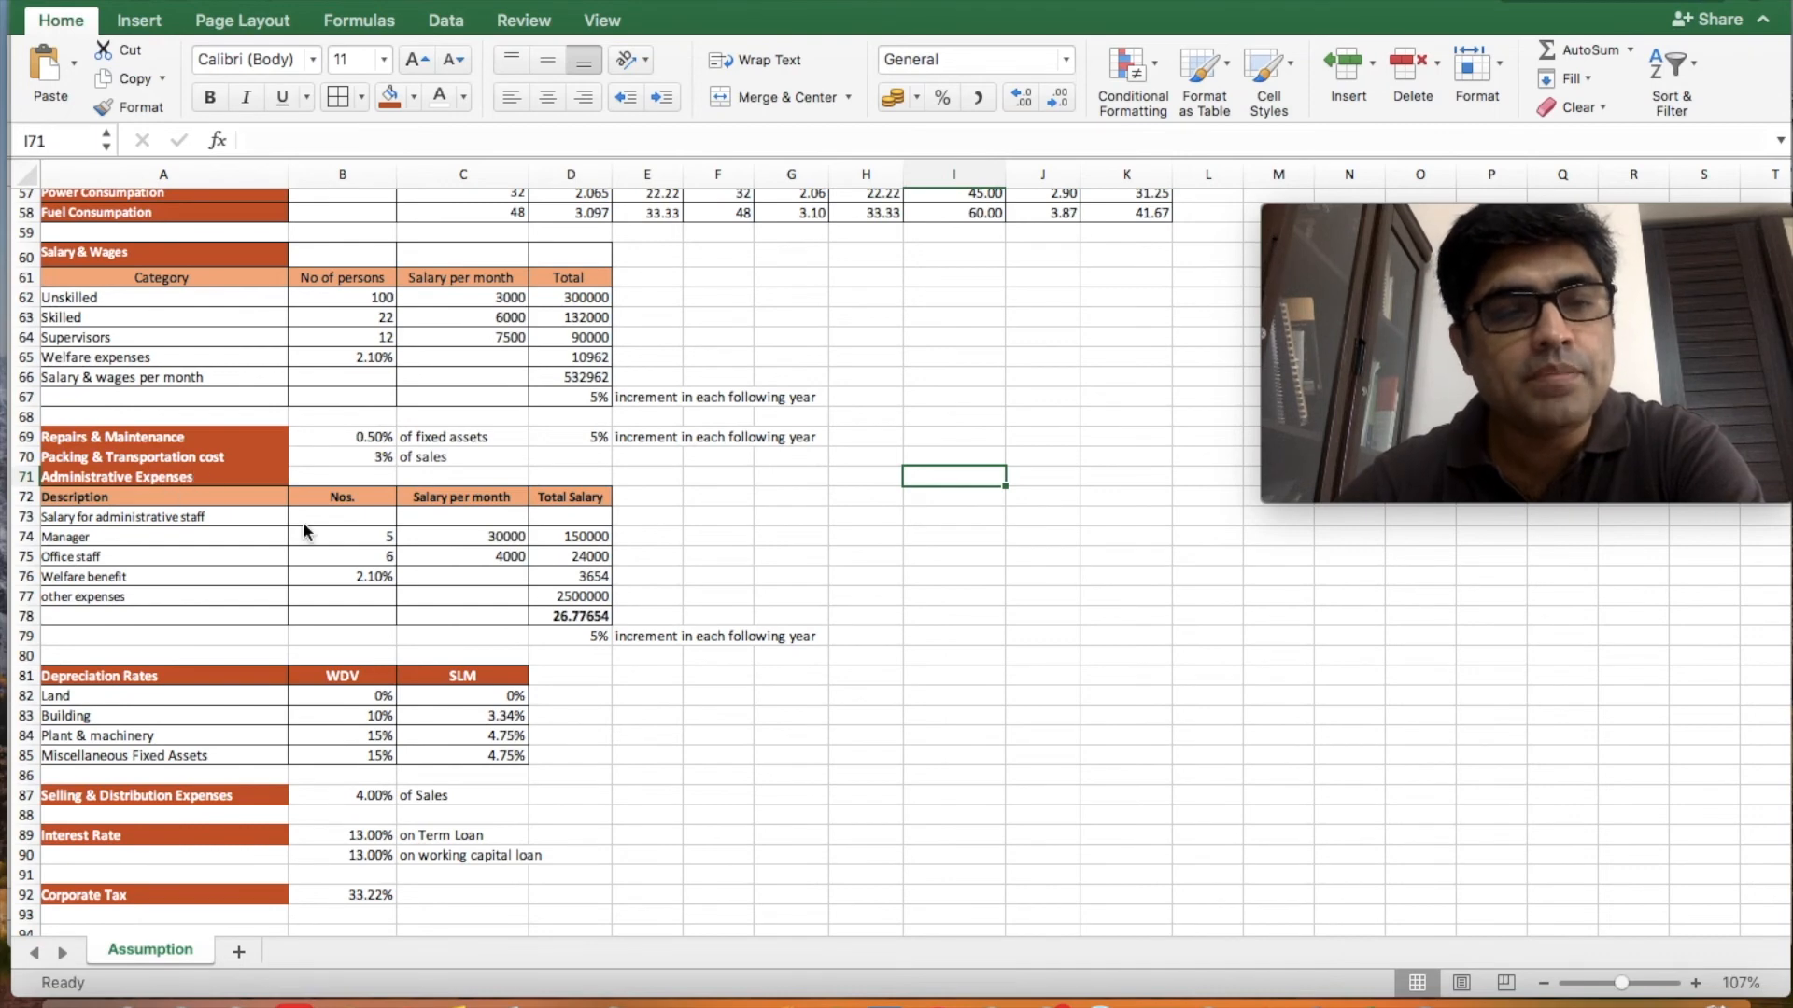
scroll(439, 595, "down", 1)
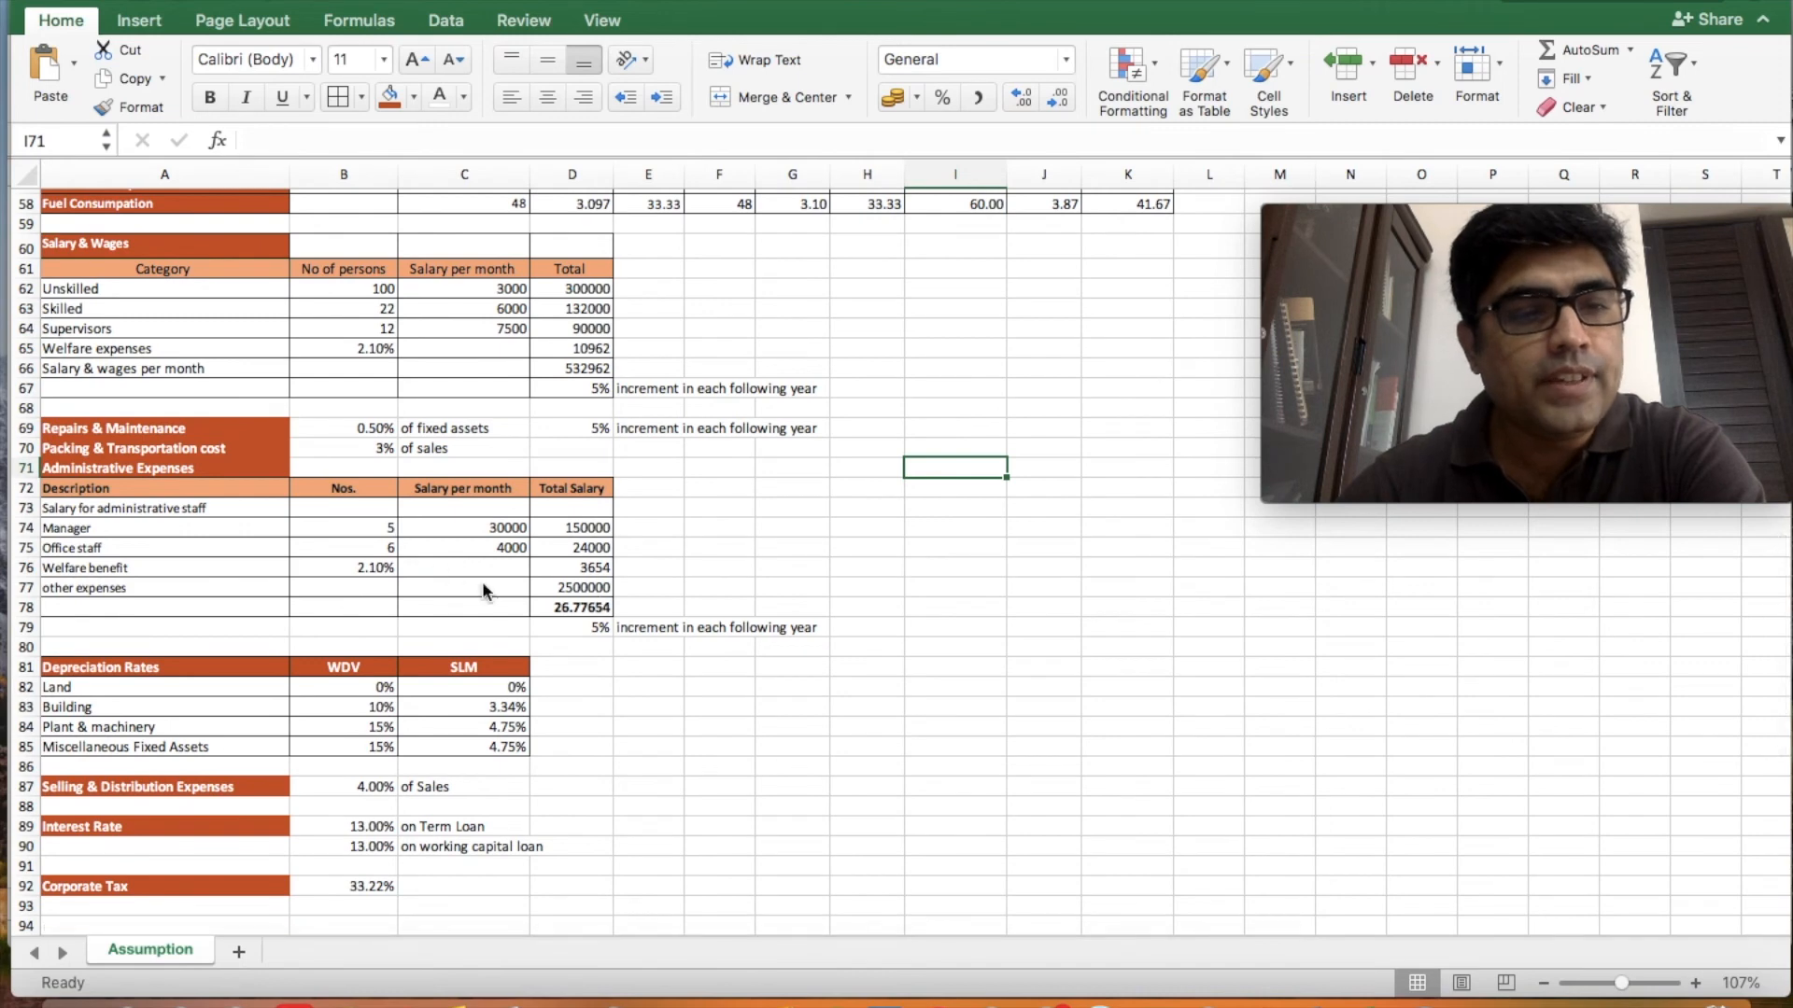
left_click(183, 508)
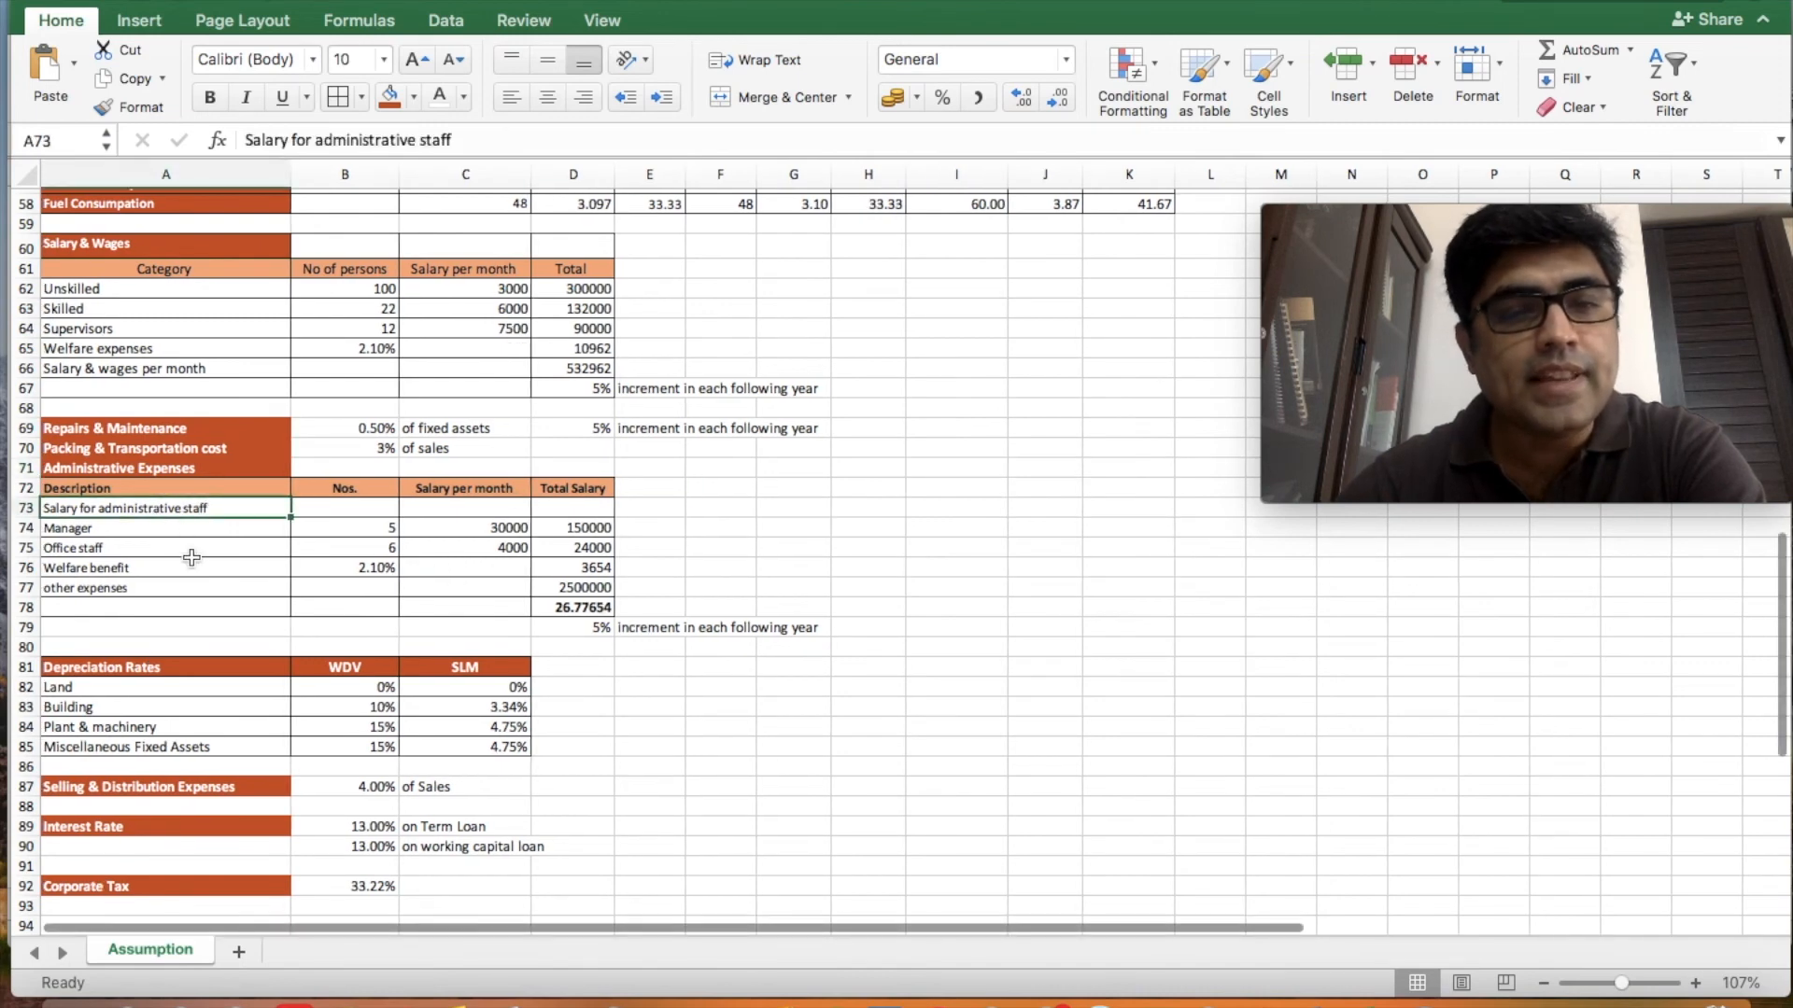
key("Down")
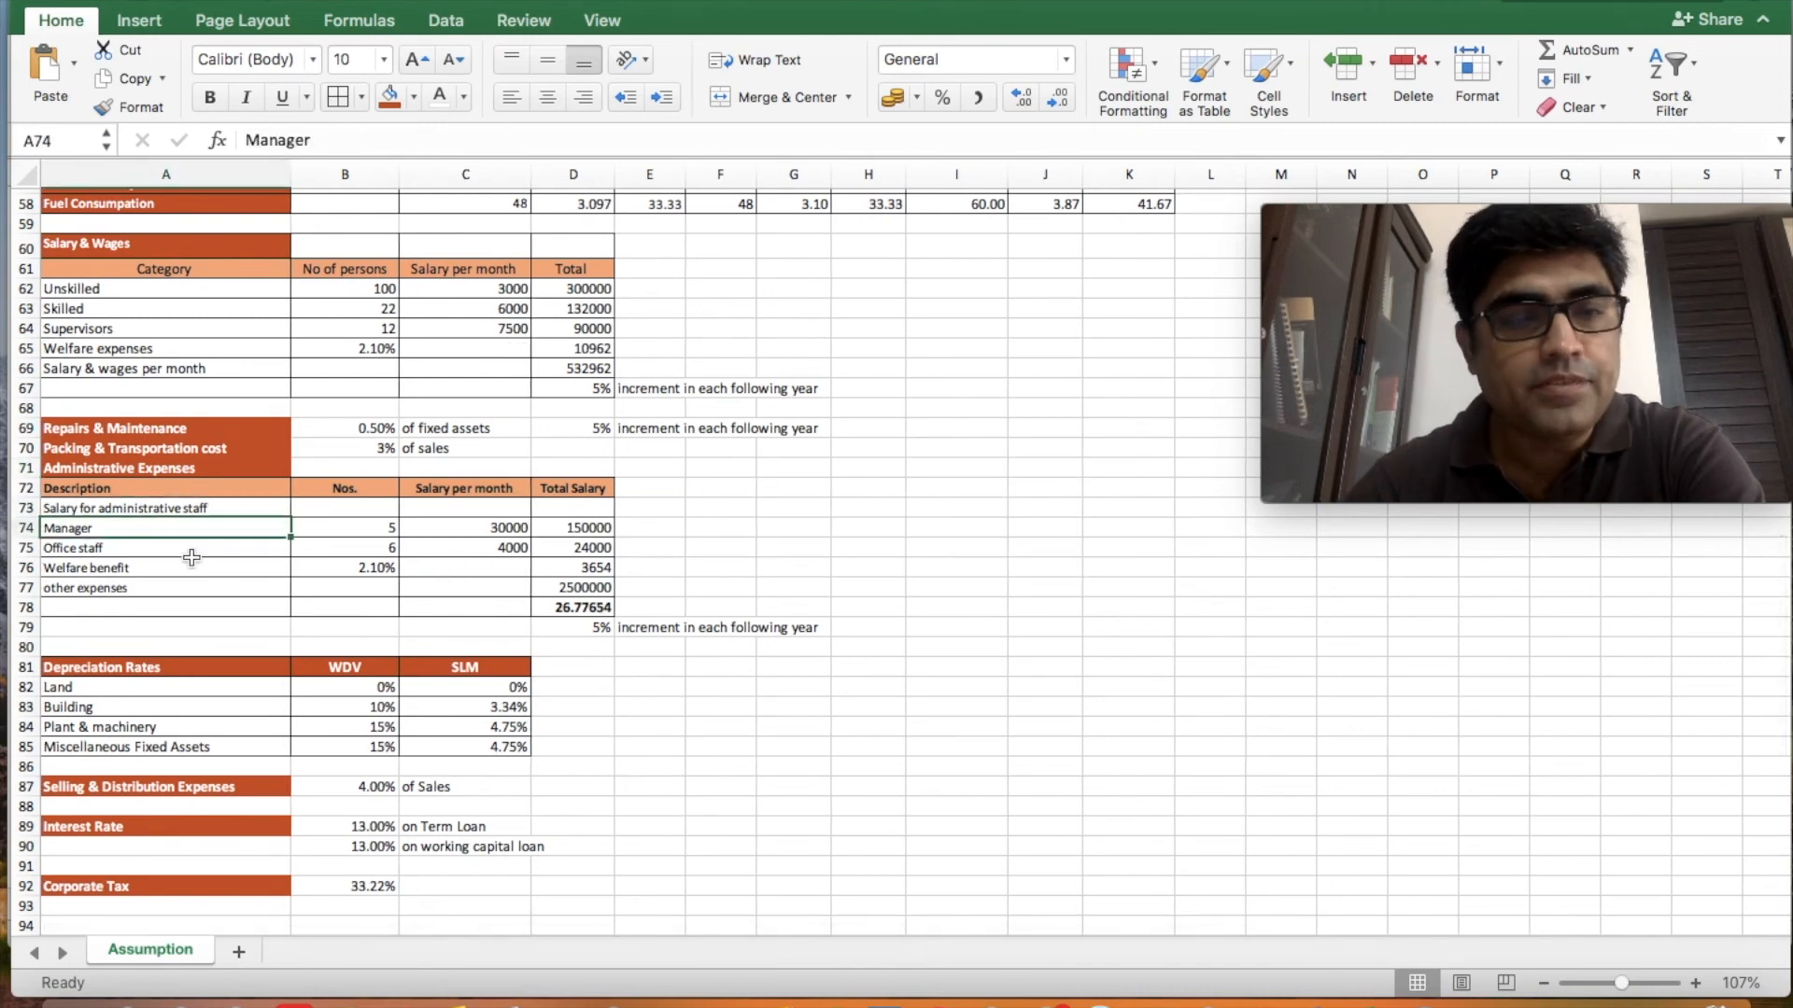
key("Down")
key("Down")
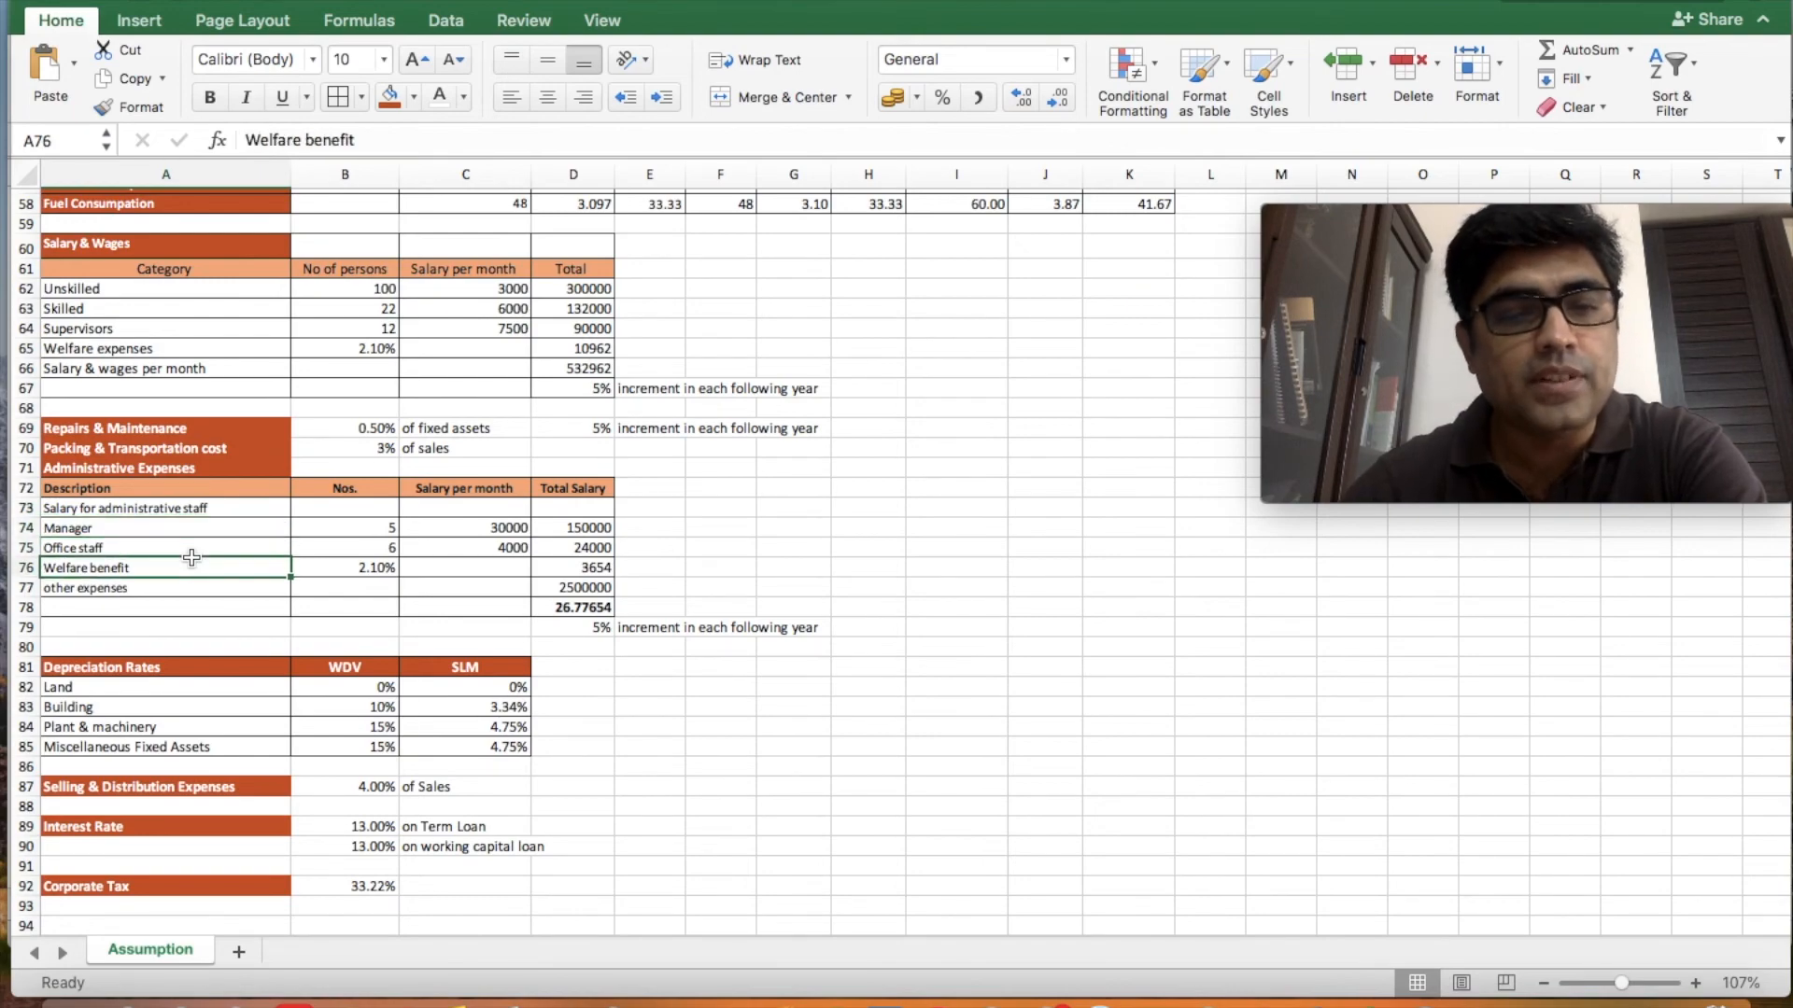
Step: Check the selling and distribution expense, interest rate and corporate tax percentages in B87 to B92
scroll(764, 709, "down", 5)
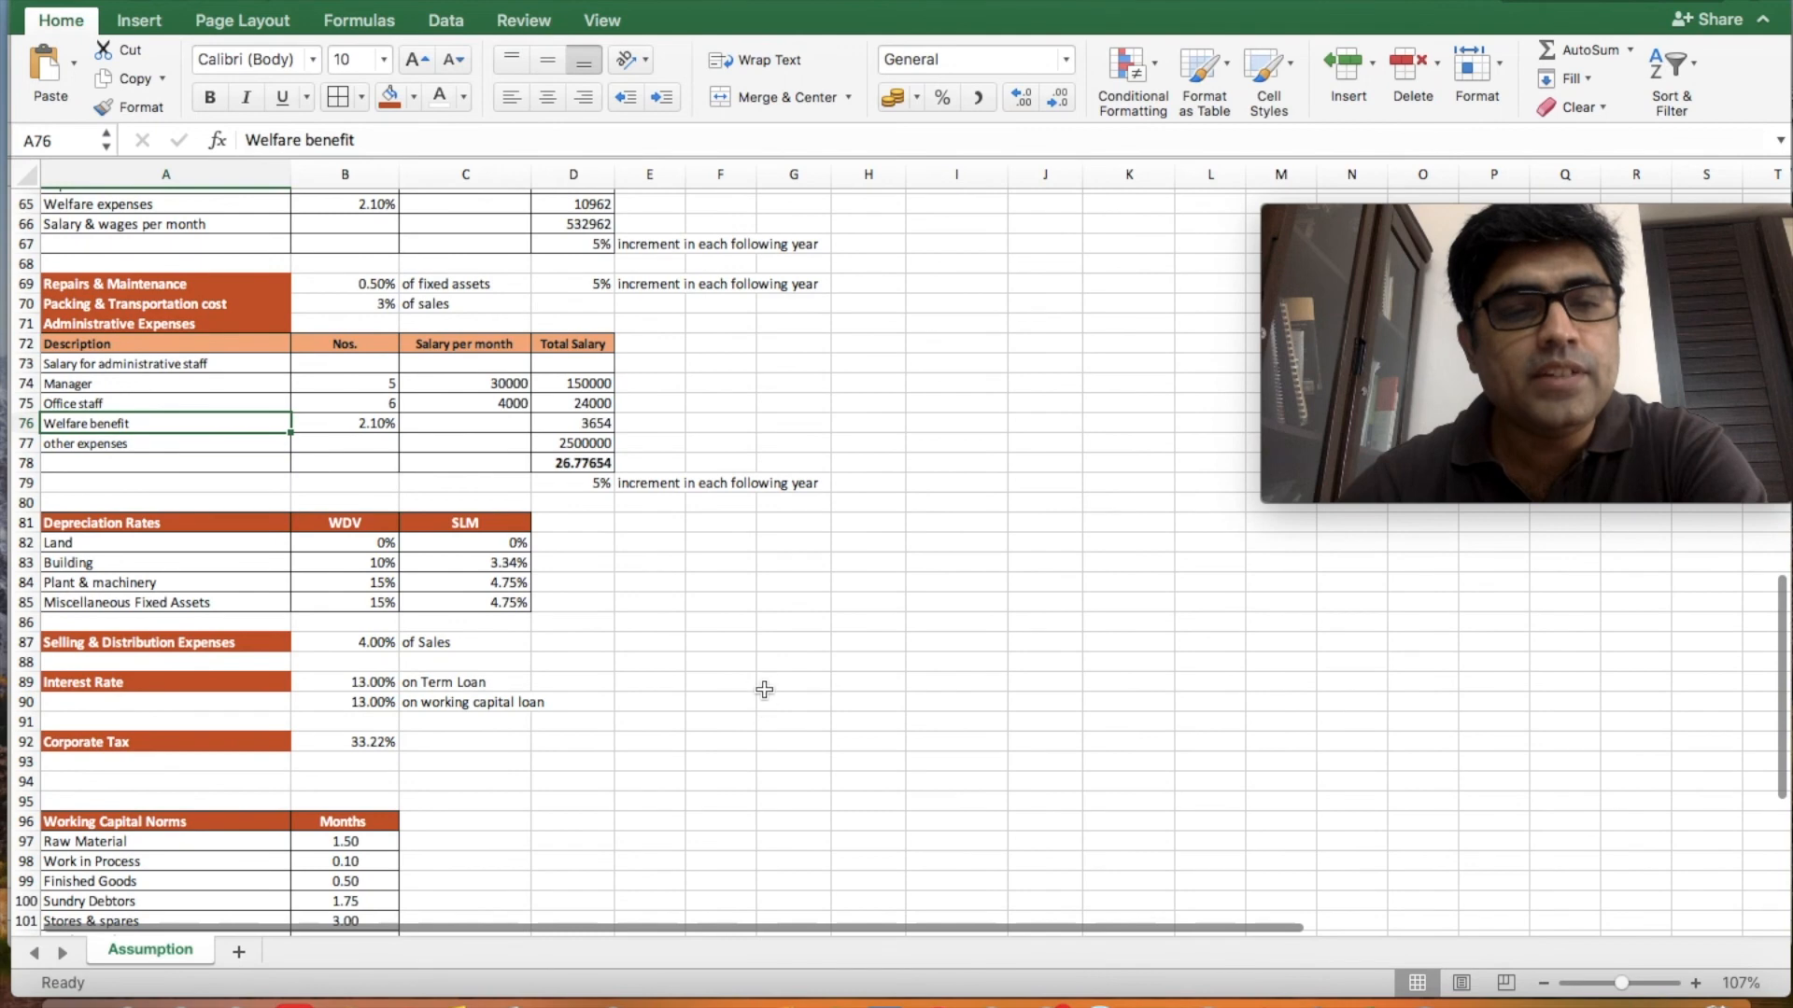
scroll(764, 644, "down", 3)
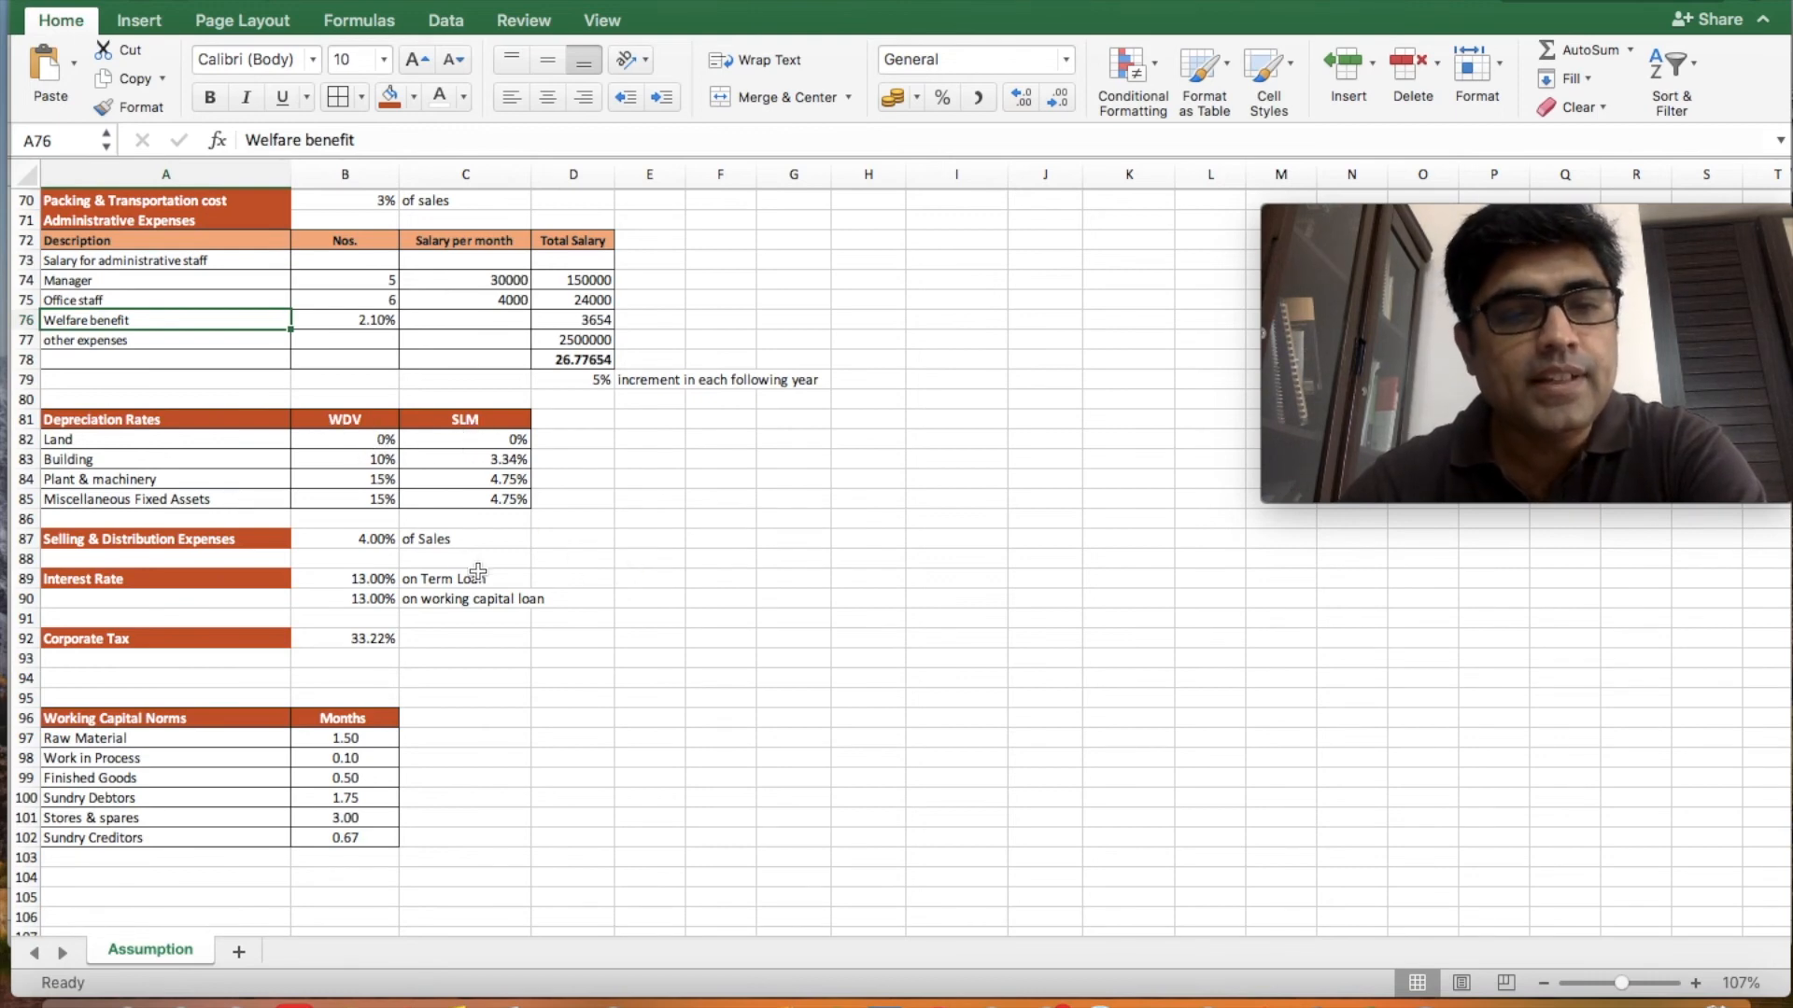
left_click(378, 541)
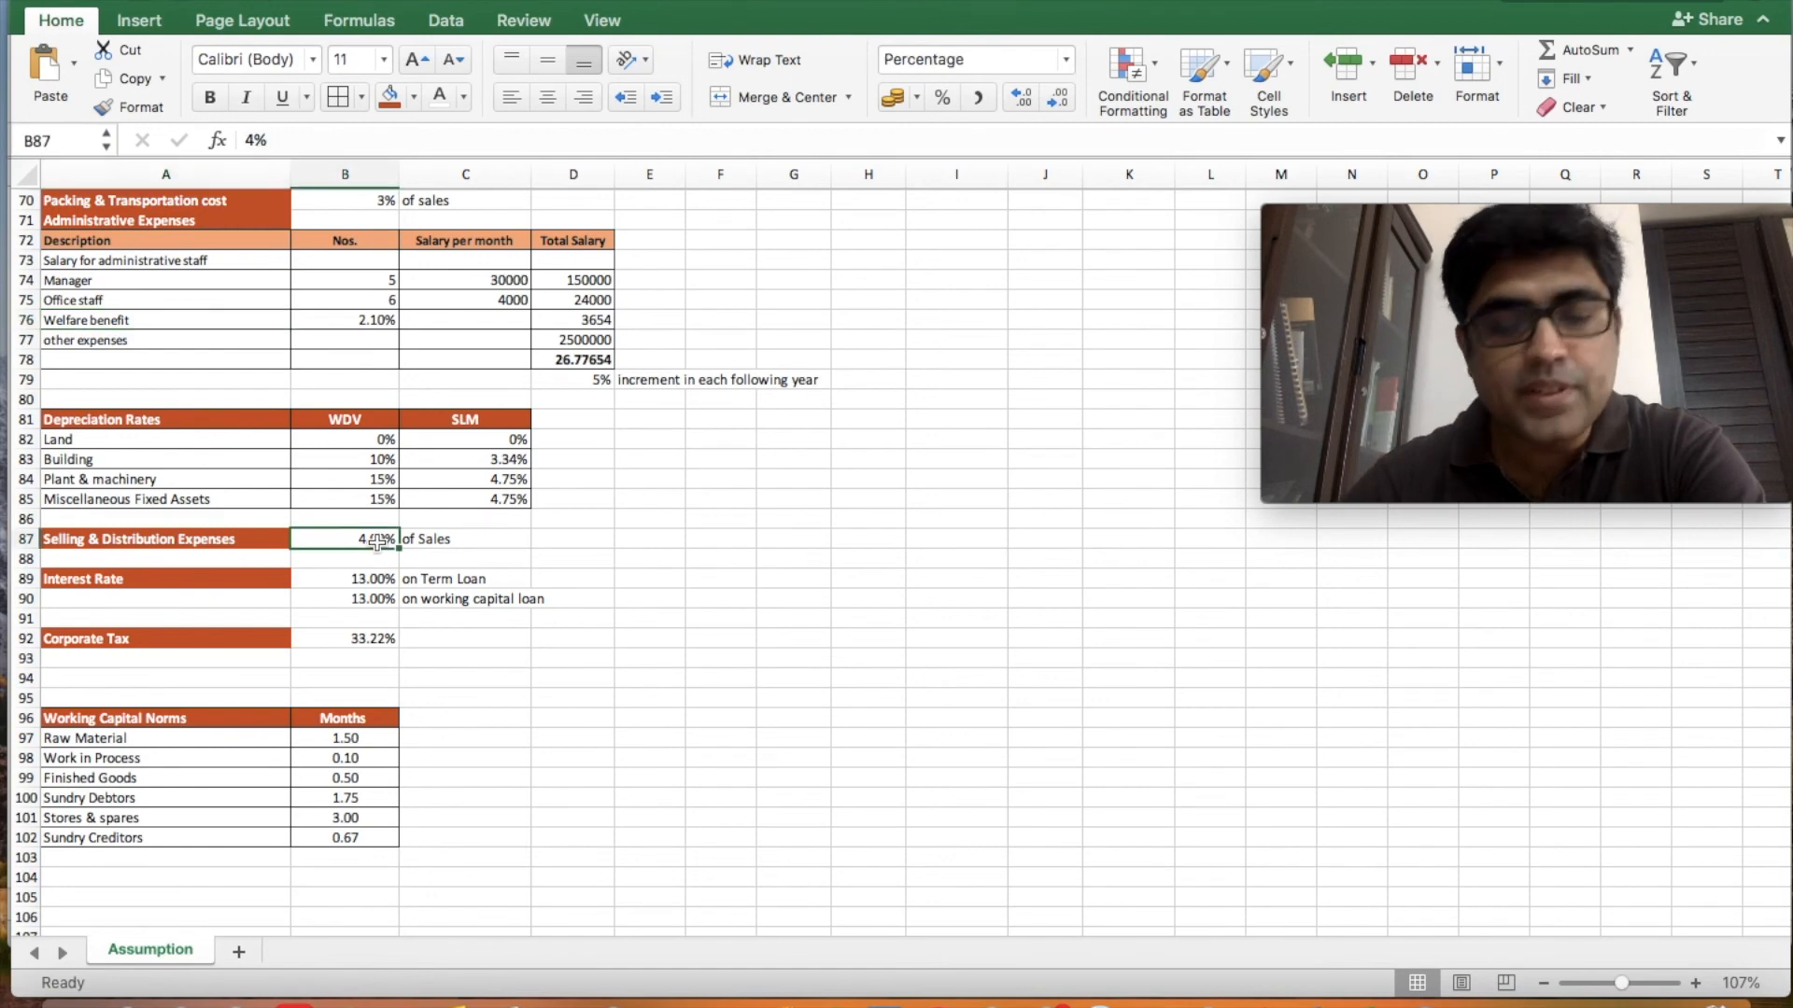
key("Down")
key("Down")
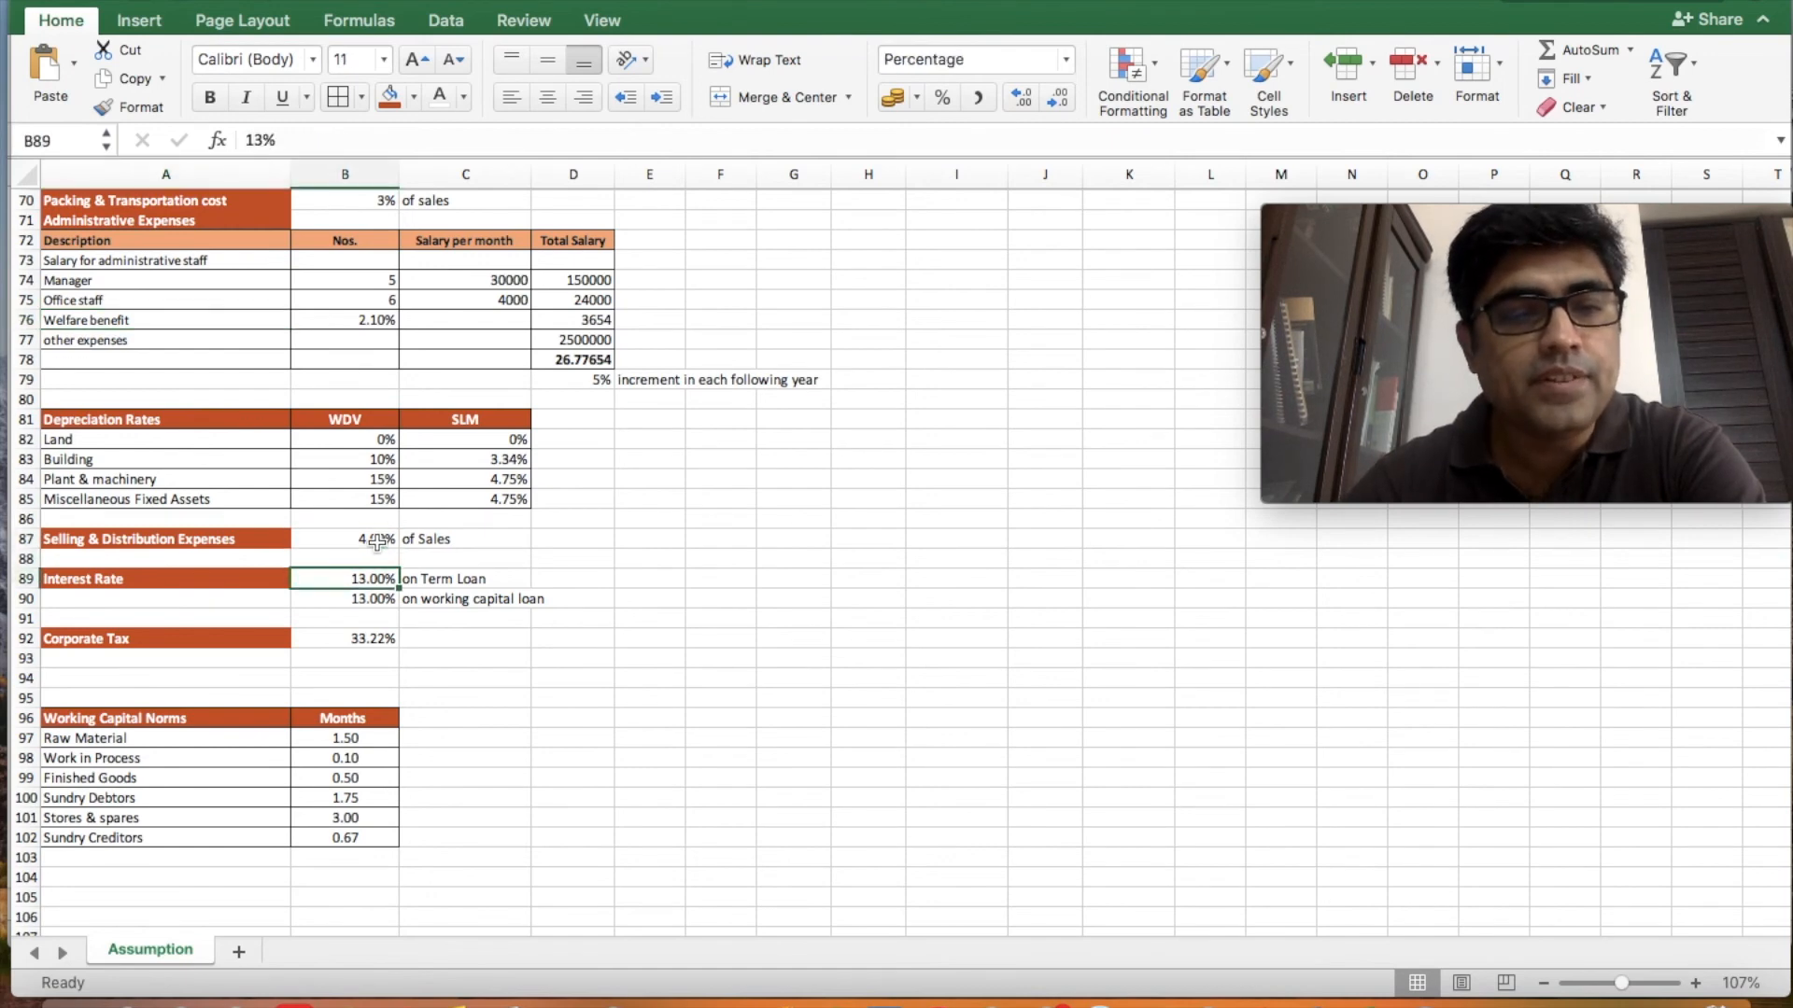
key("Down")
key("Down")
key("Down")
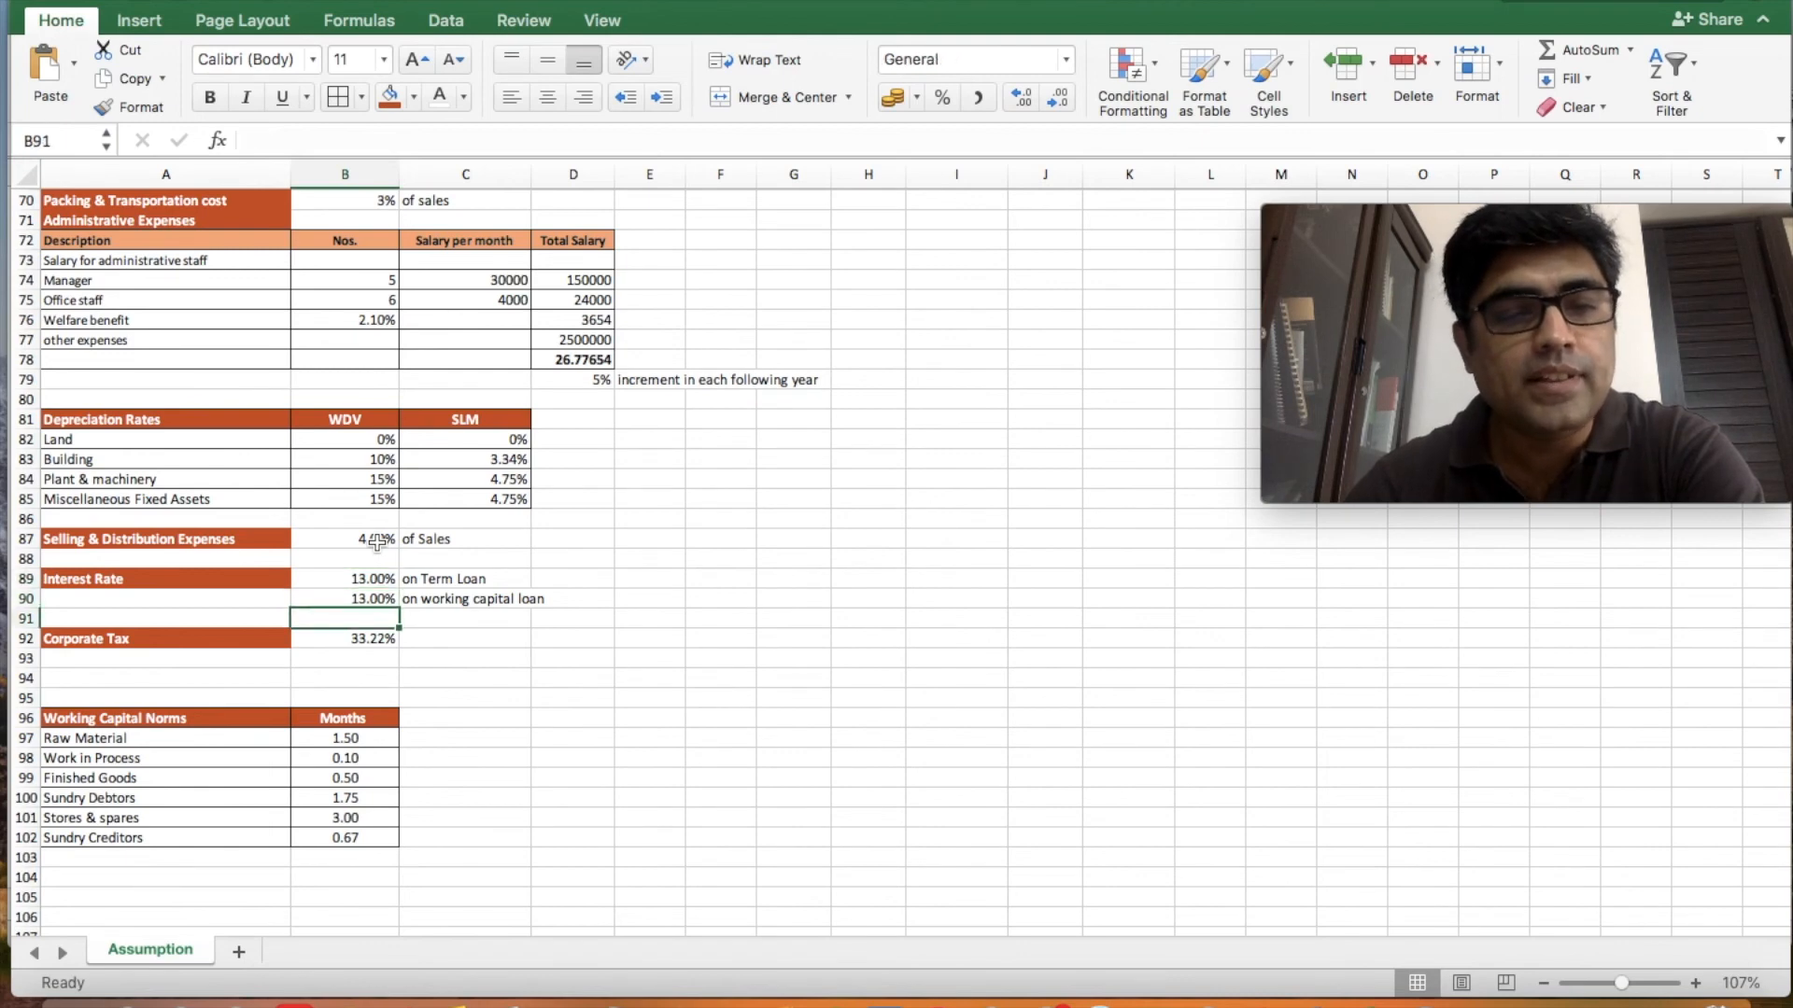
key("Down")
key("Down")
key("Down")
key("Down")
key("Down")
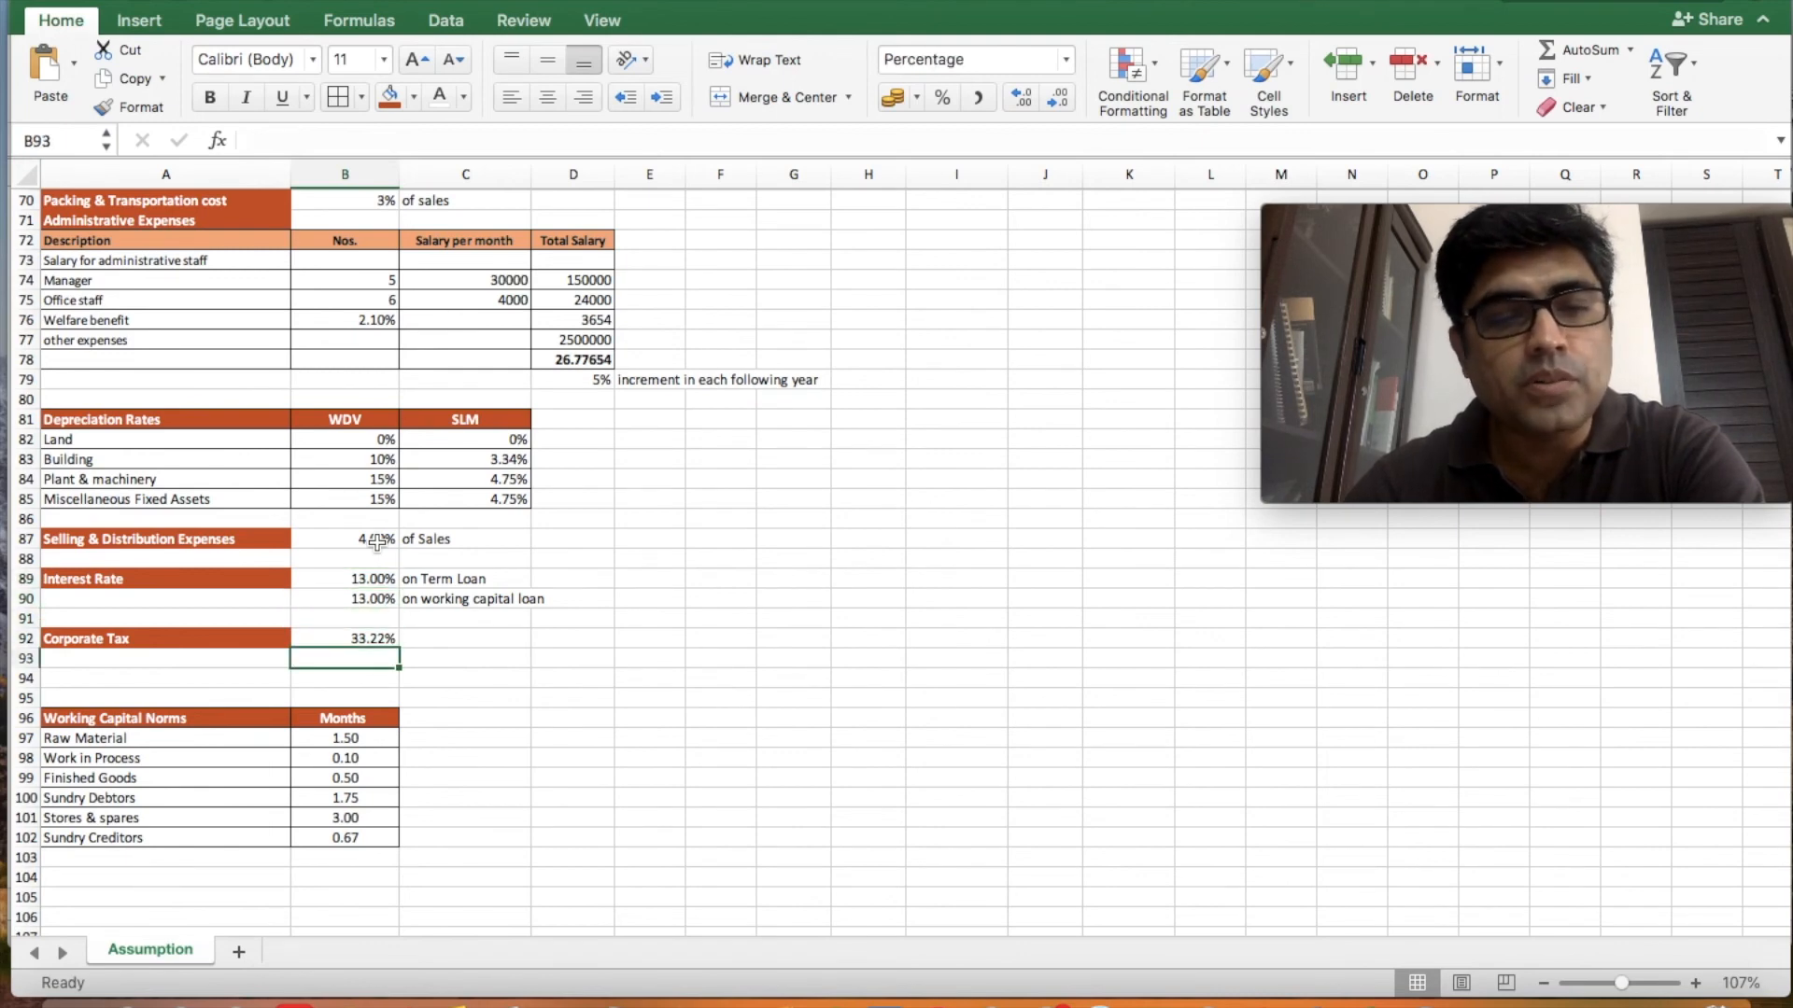
key("Down")
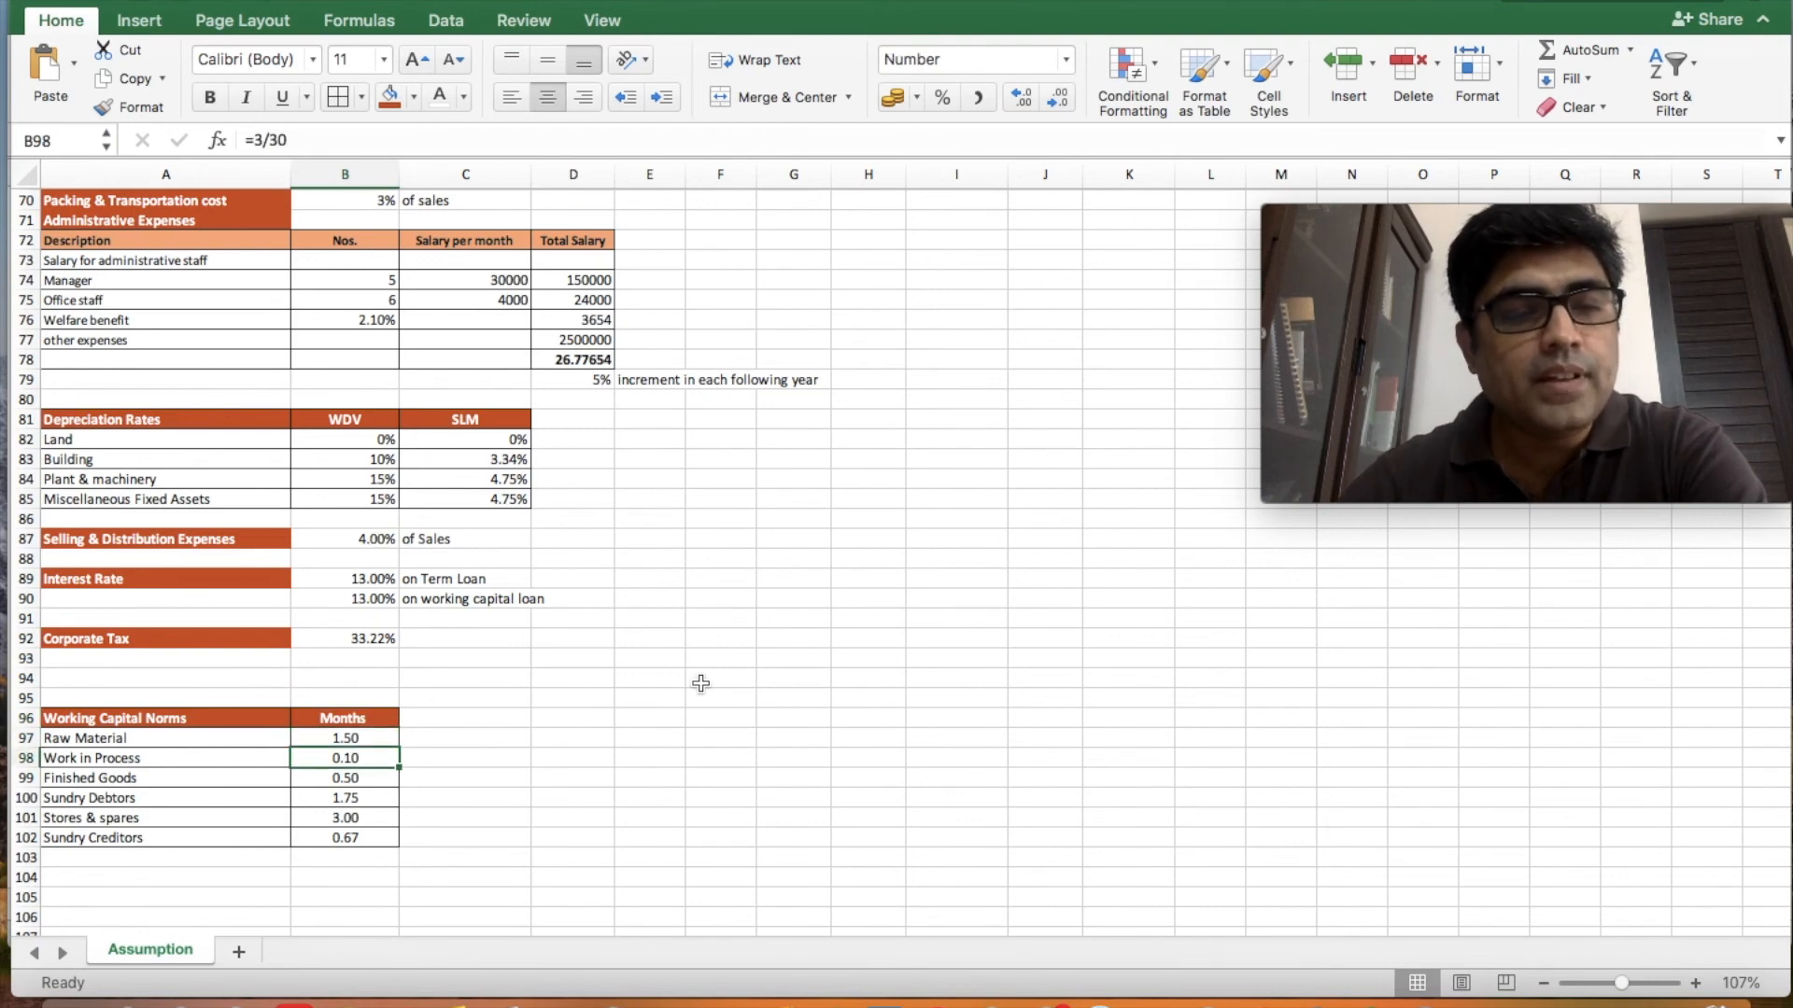
Step: Review the working capital norms in months from Raw Material to Sundry Creditors in B97 to B102 and leave the table
scroll(701, 683, "down", 5)
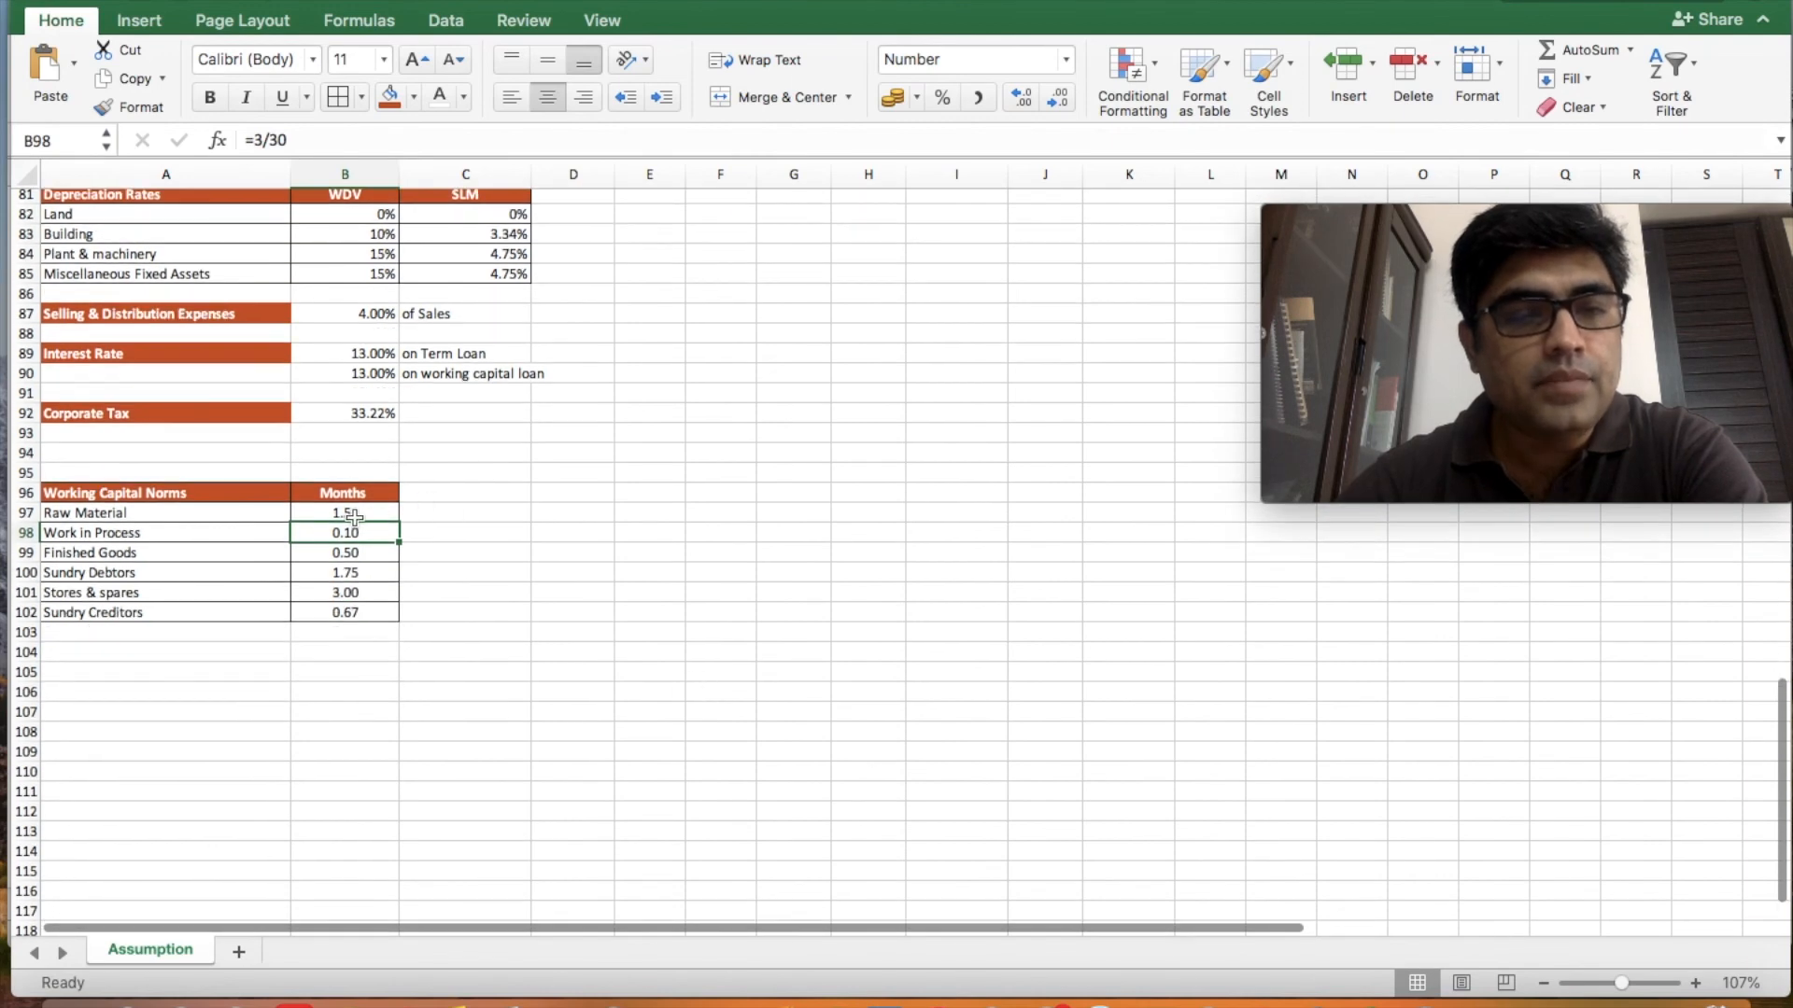
left_click(352, 509)
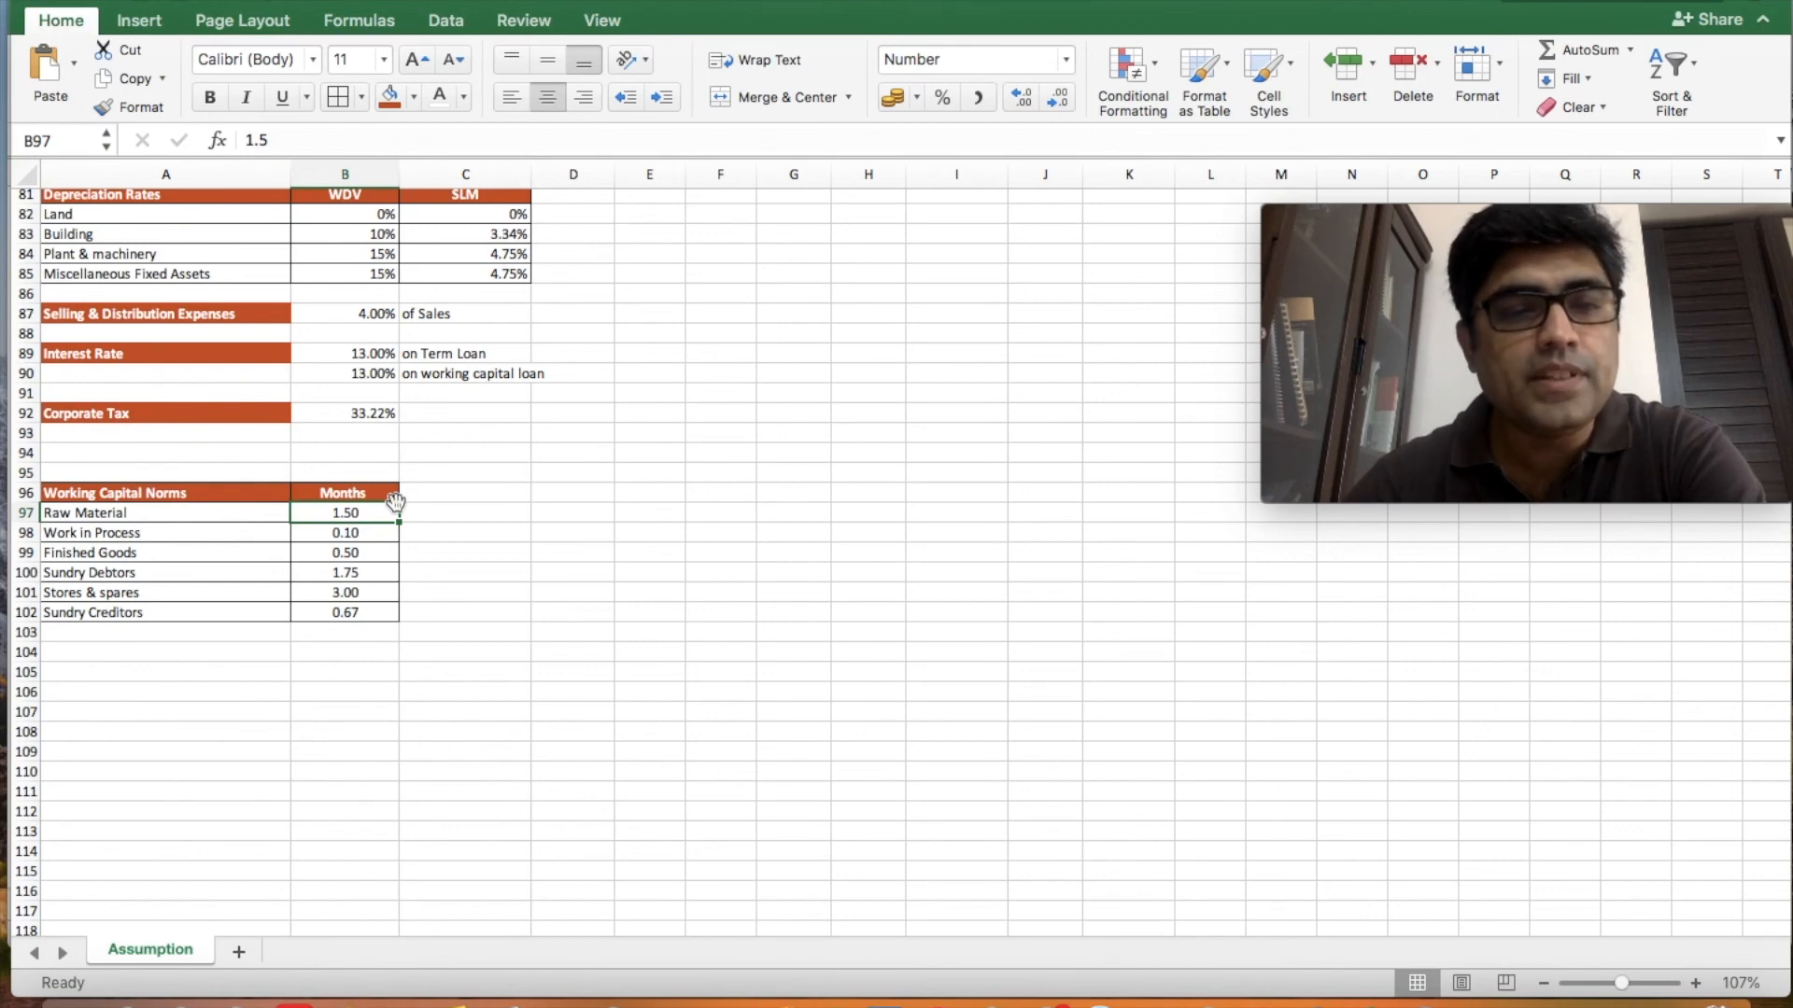
key("Down")
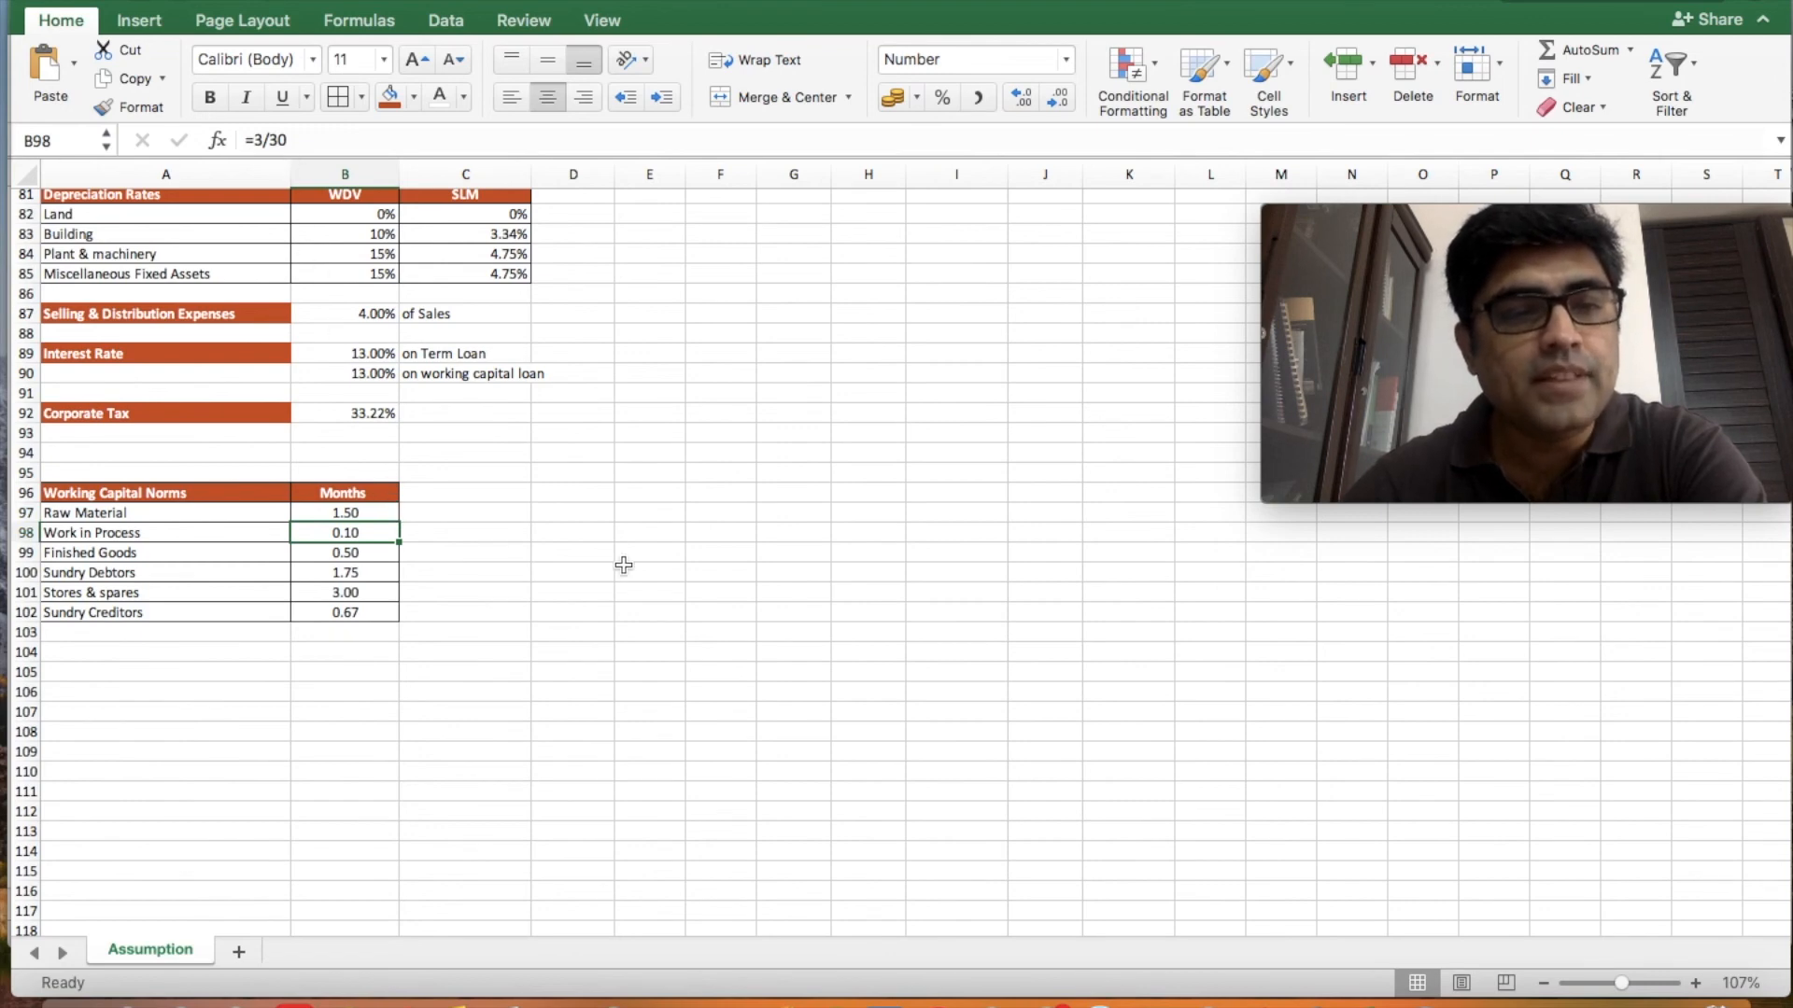
key("Down")
key("Down")
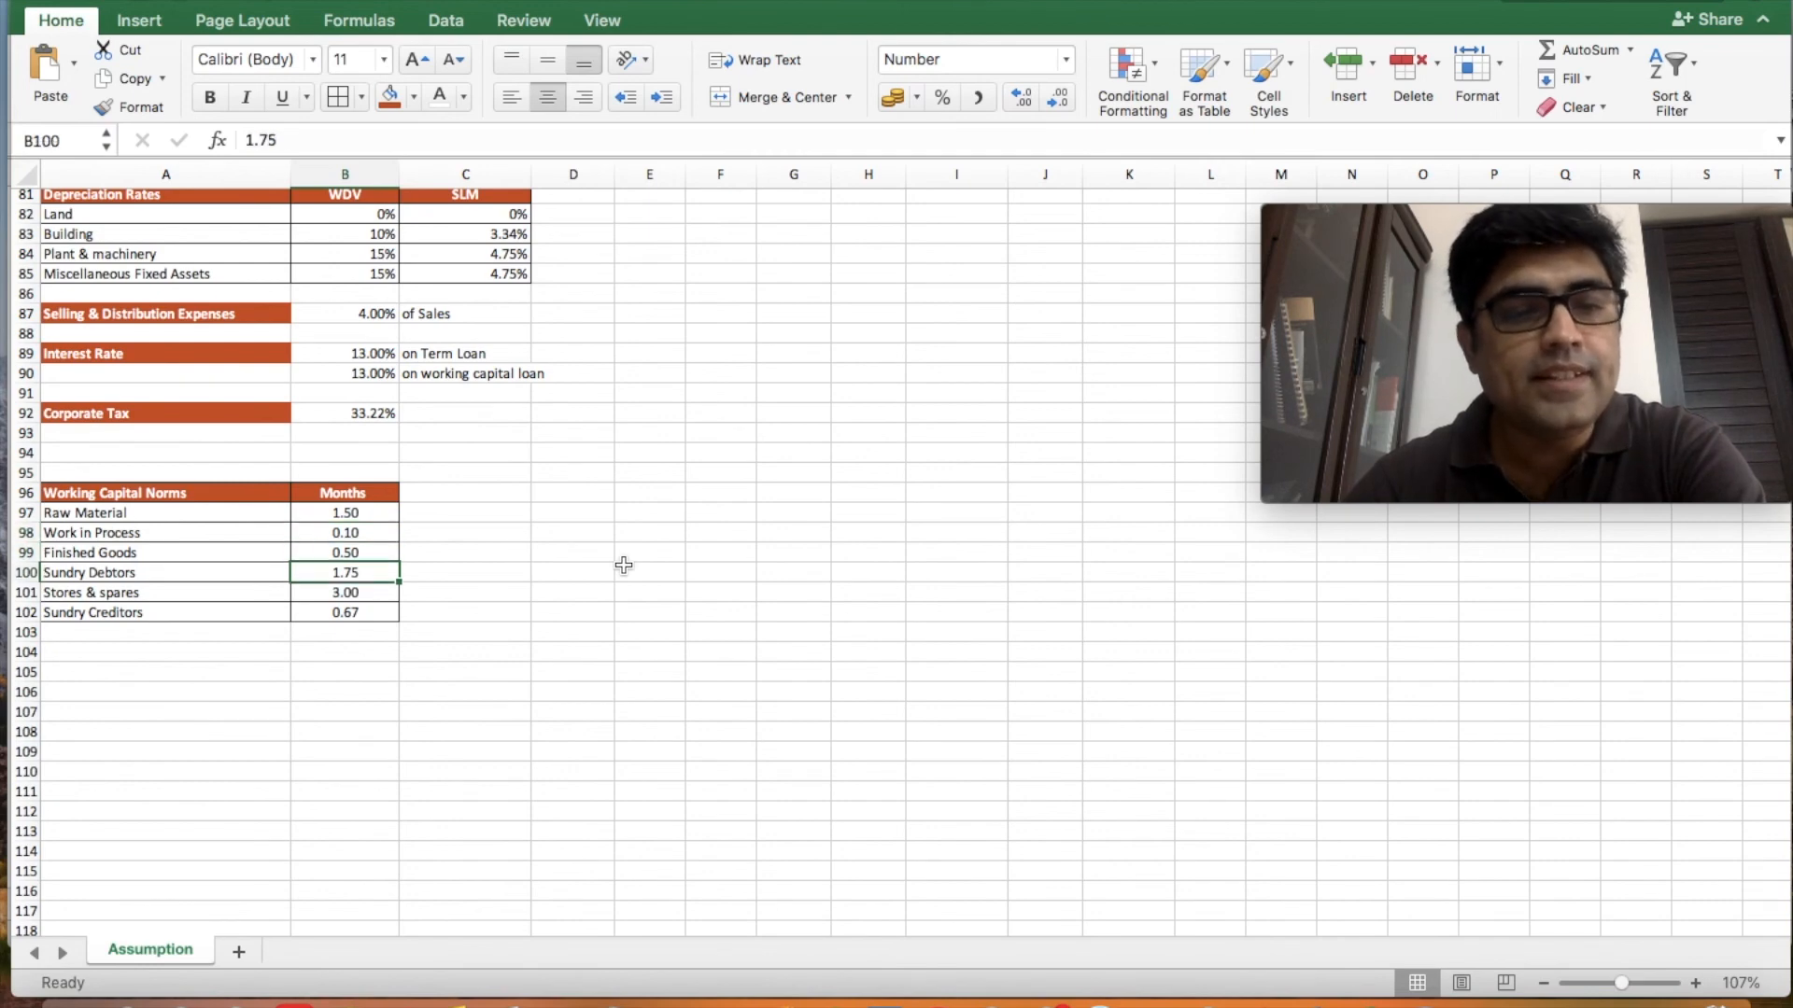
key("Down")
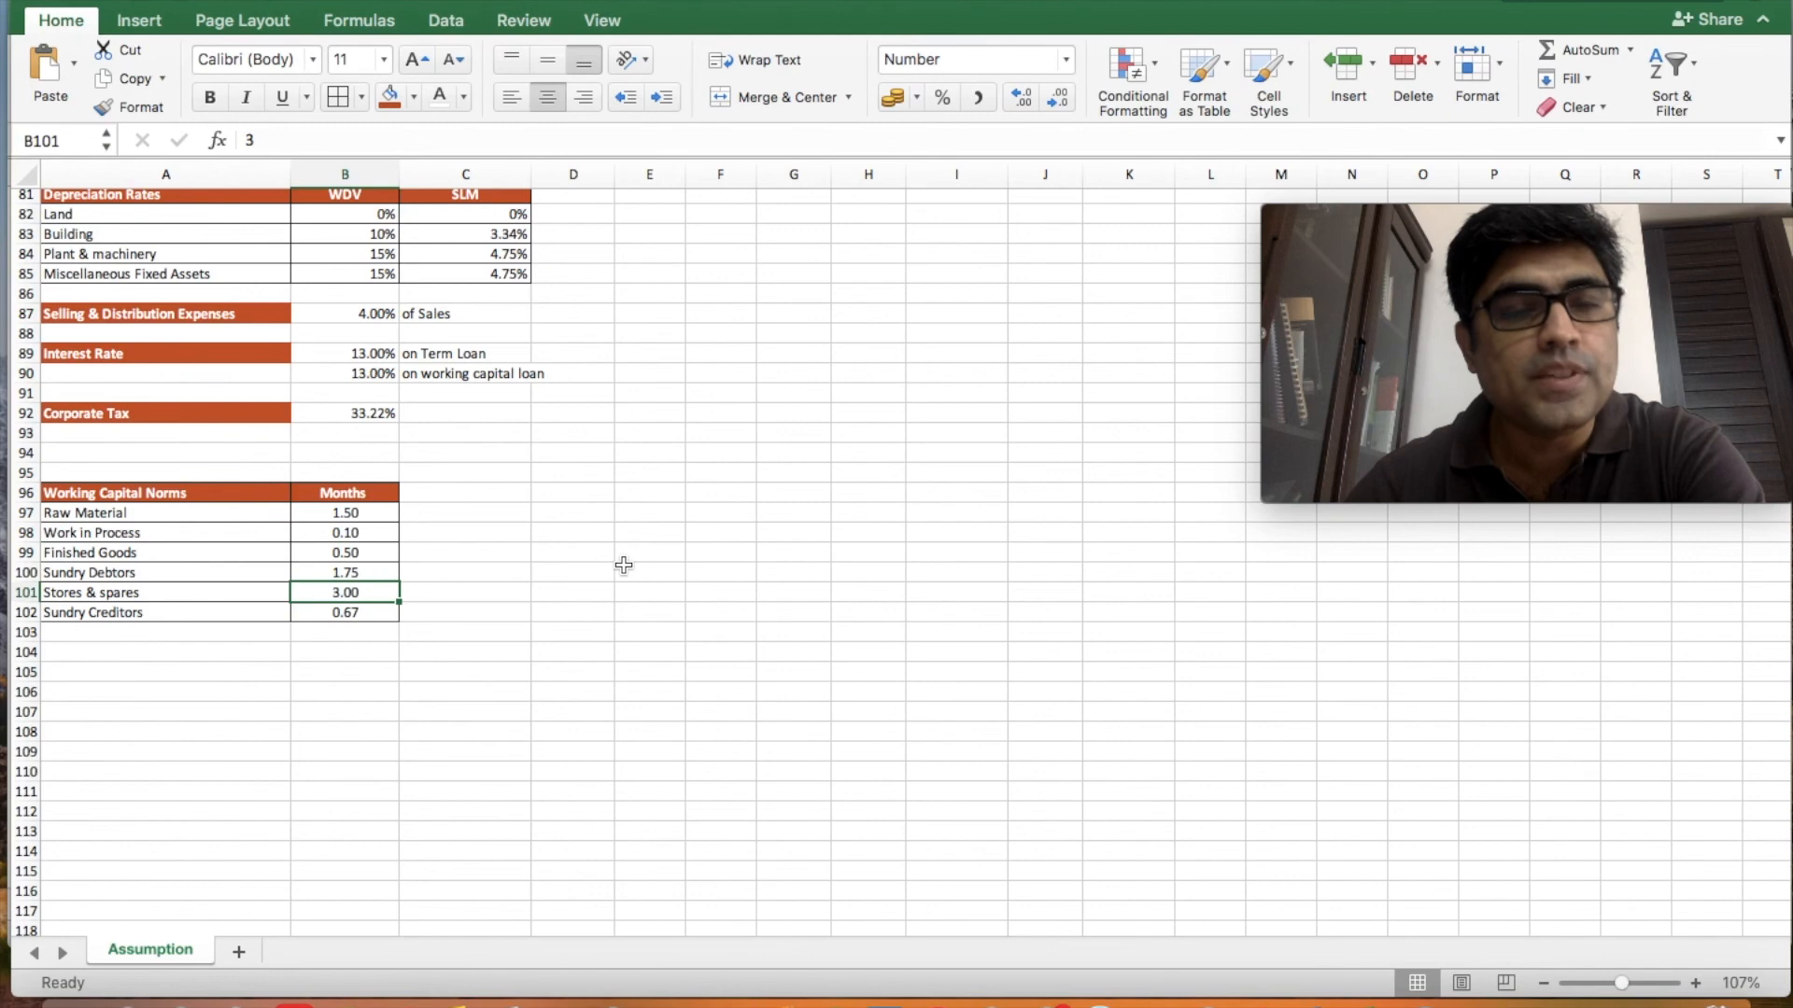
key("Down")
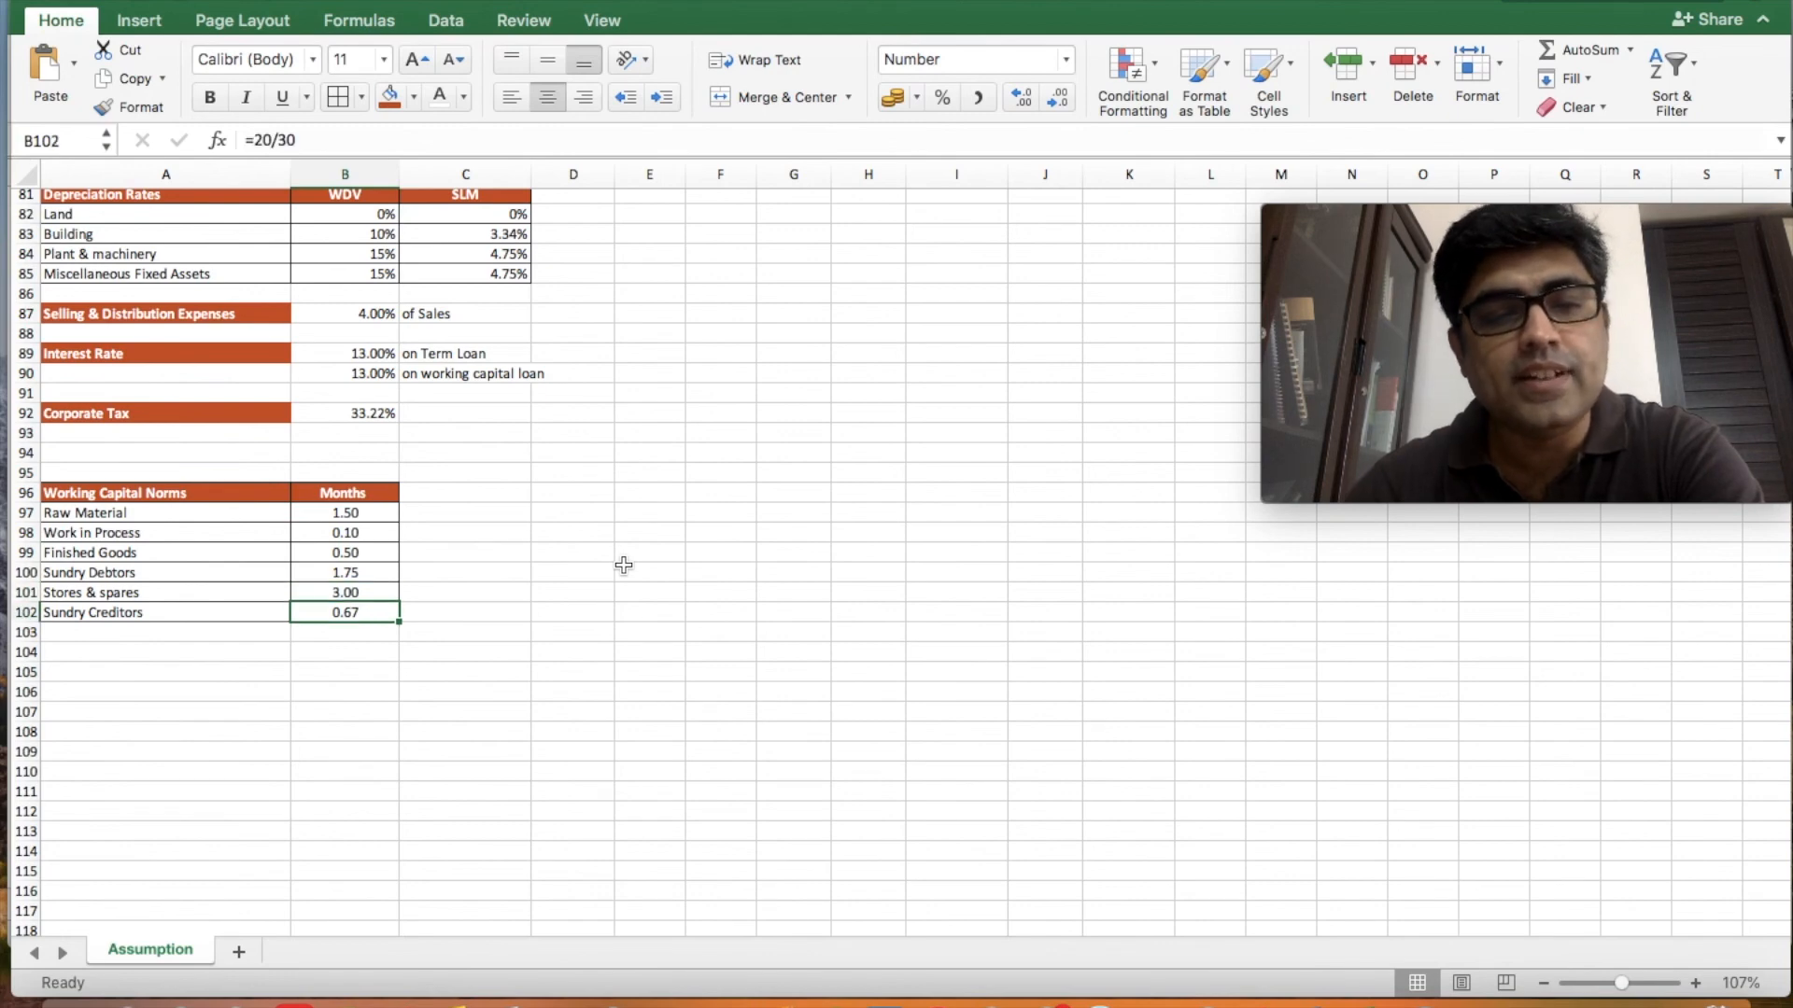
left_click(903, 590)
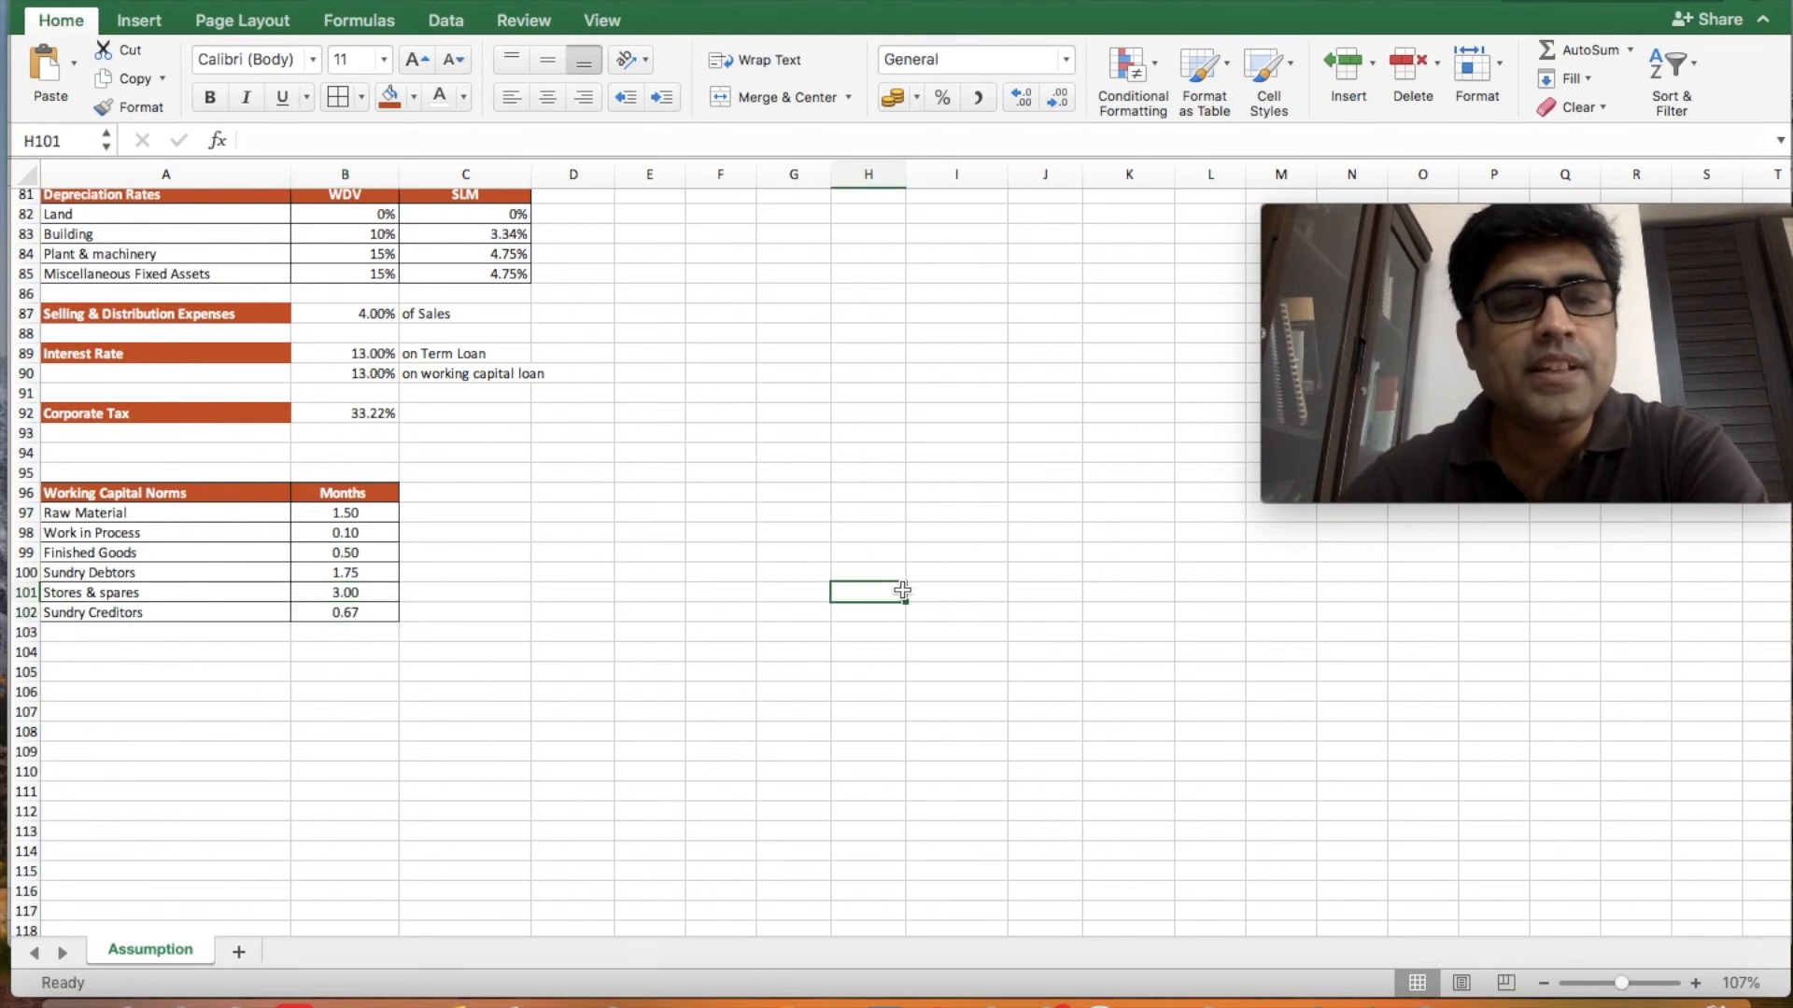
Step: Look back over the Assumption sheet from the working capital norms up to the production and installed capacity tables
scroll(903, 590, "up", 2)
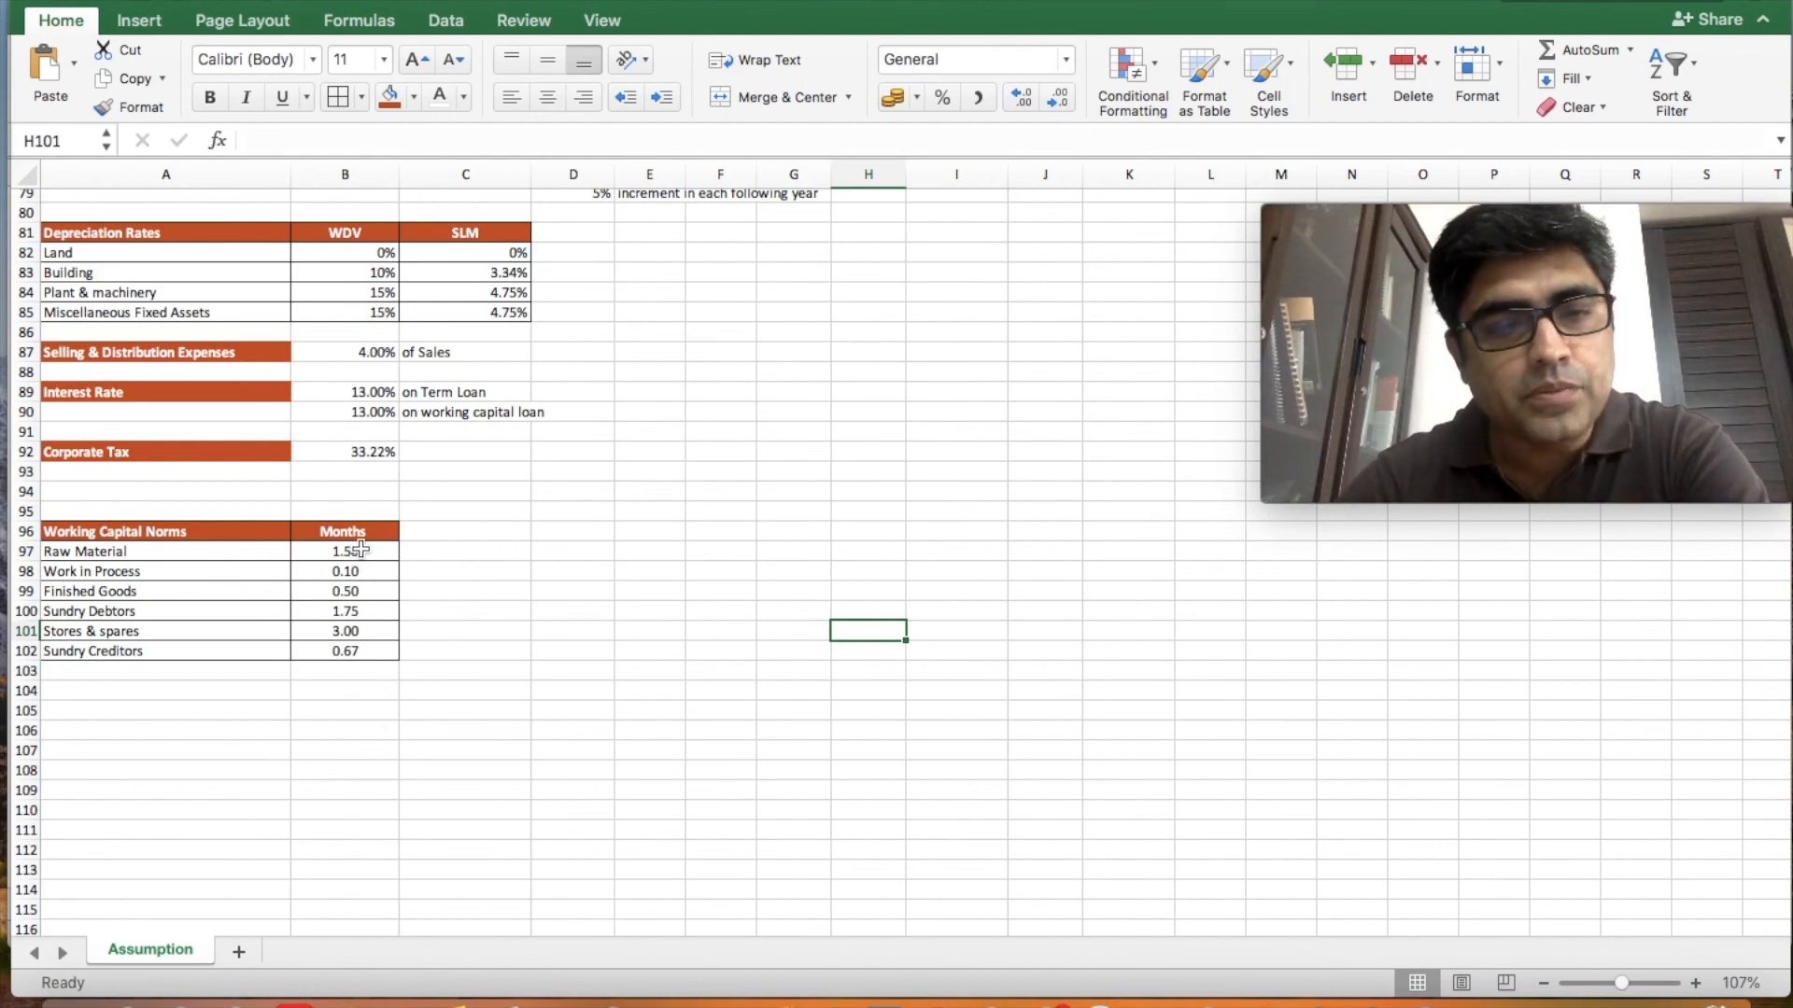
scroll(811, 501, "up", 3)
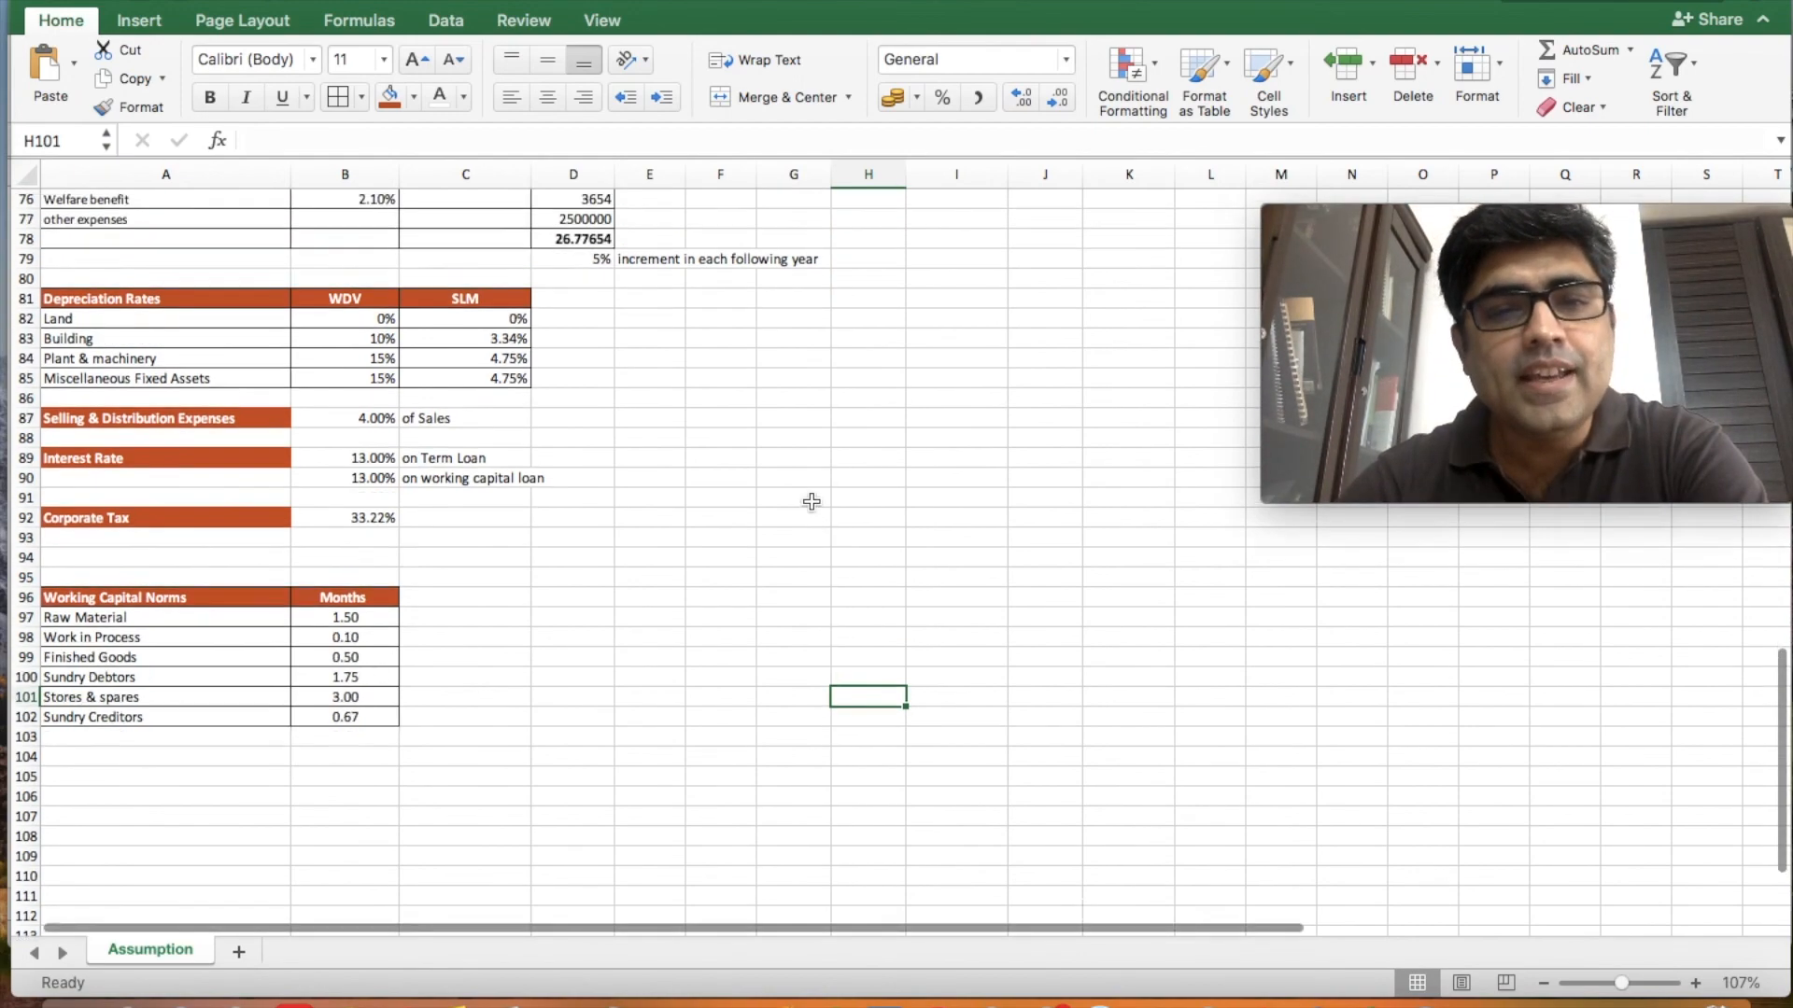
scroll(812, 501, "up", 5)
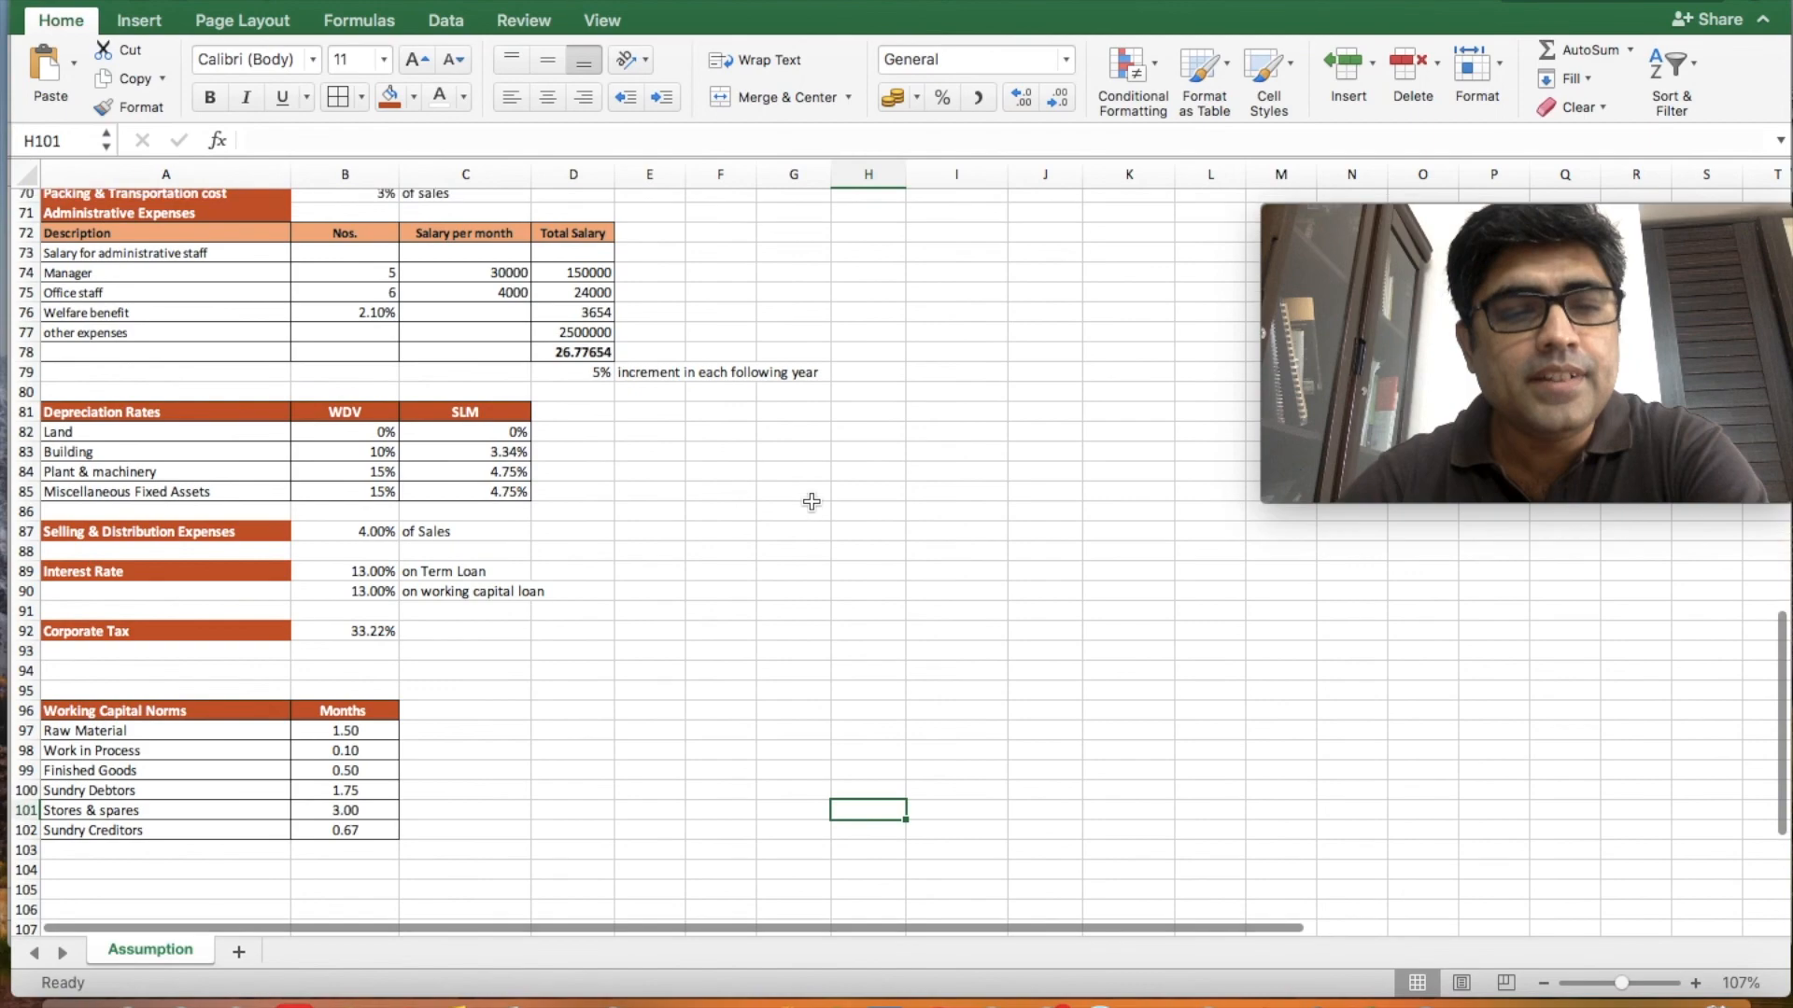
scroll(811, 502, "up", 1)
scroll(811, 502, "up", 2)
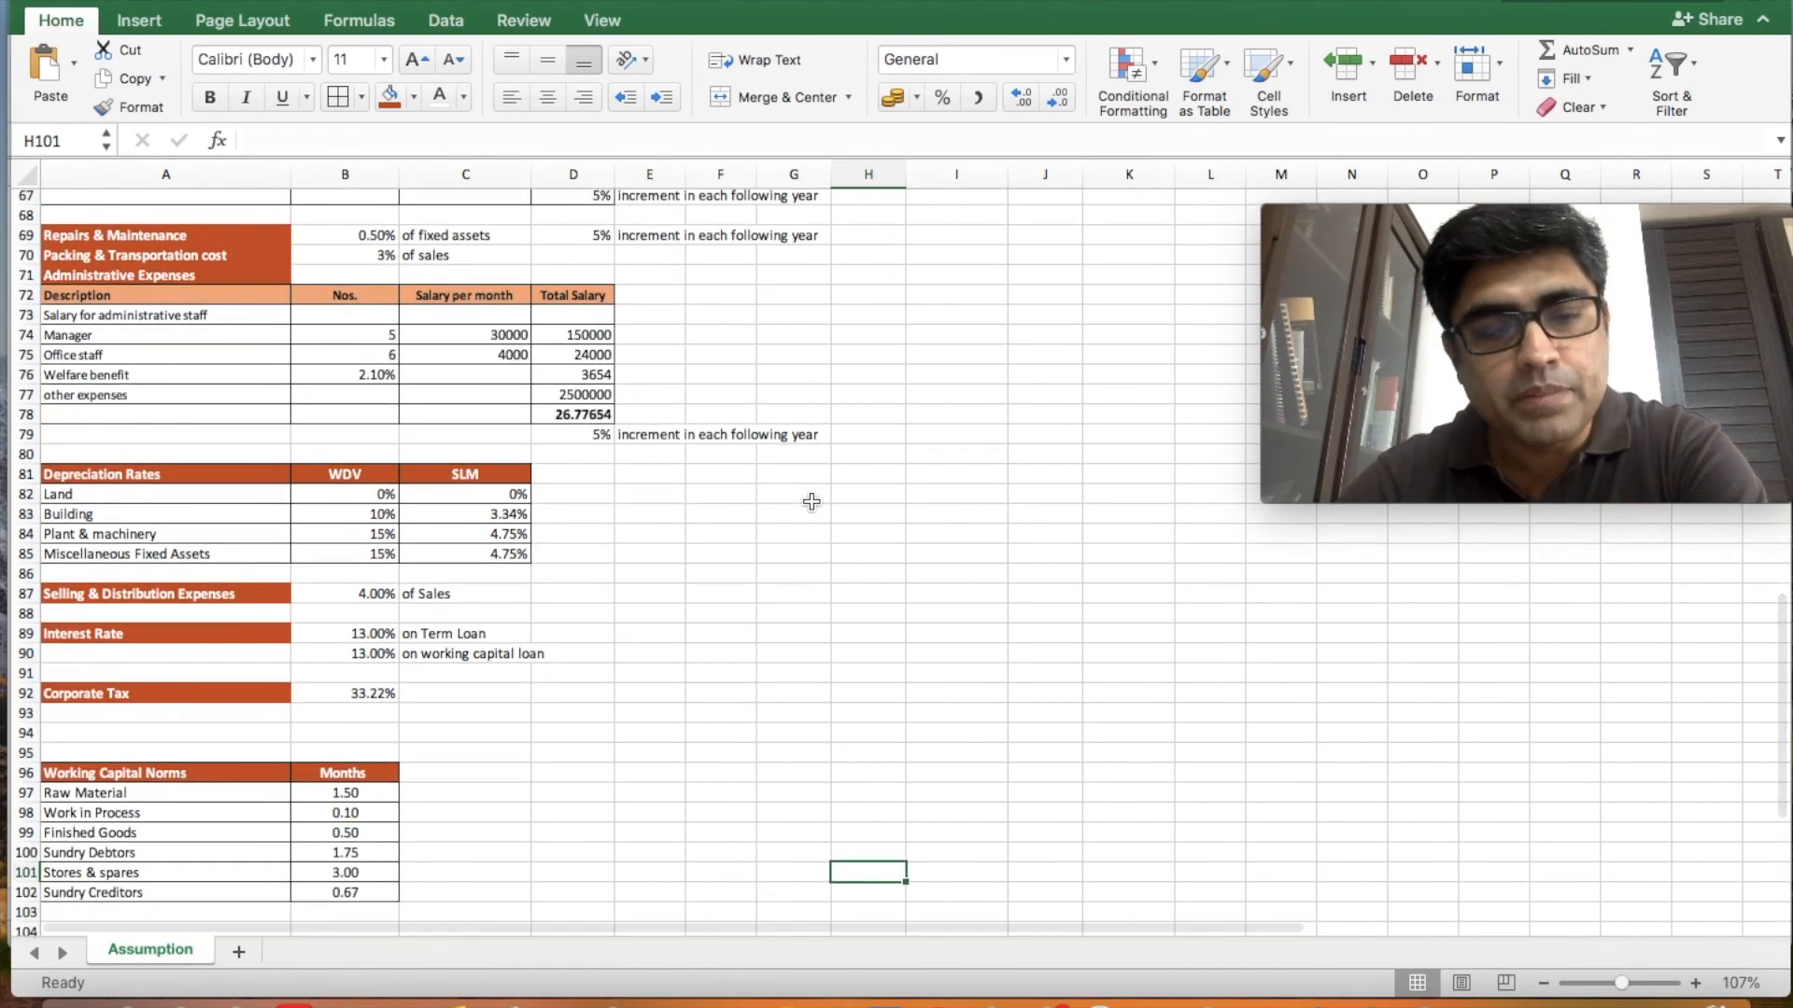
left_click(845, 455)
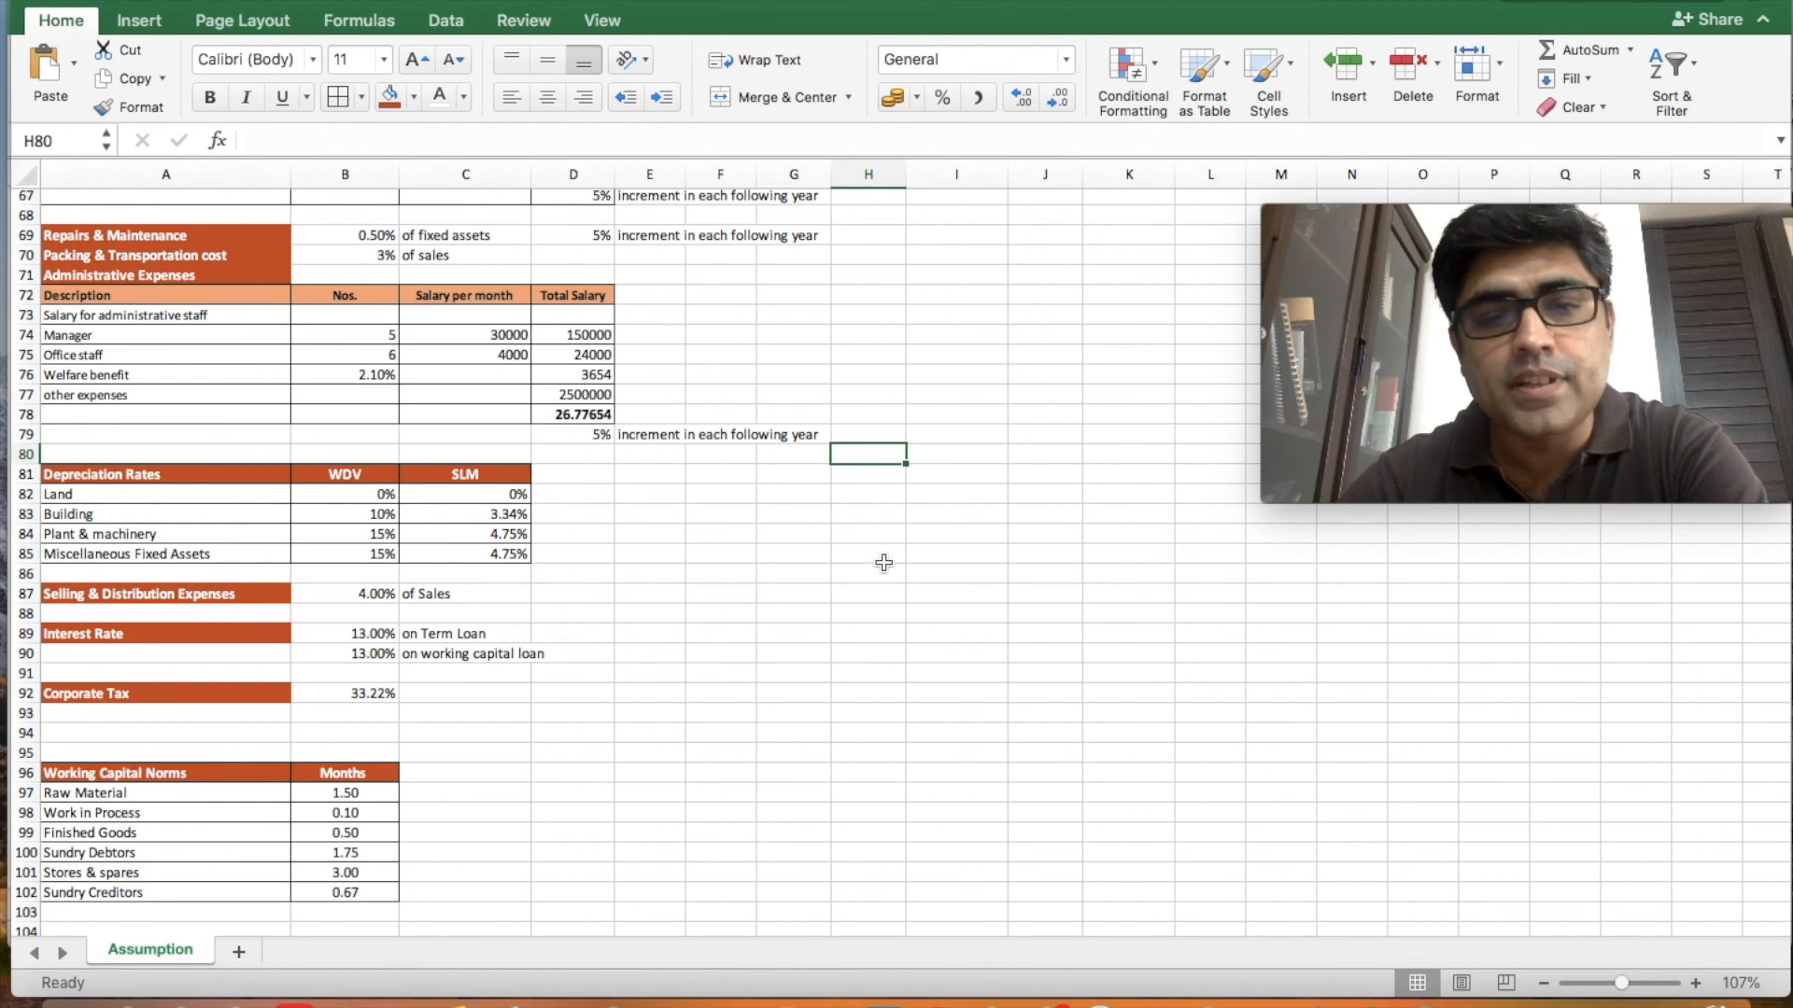
scroll(883, 563, "up", 2)
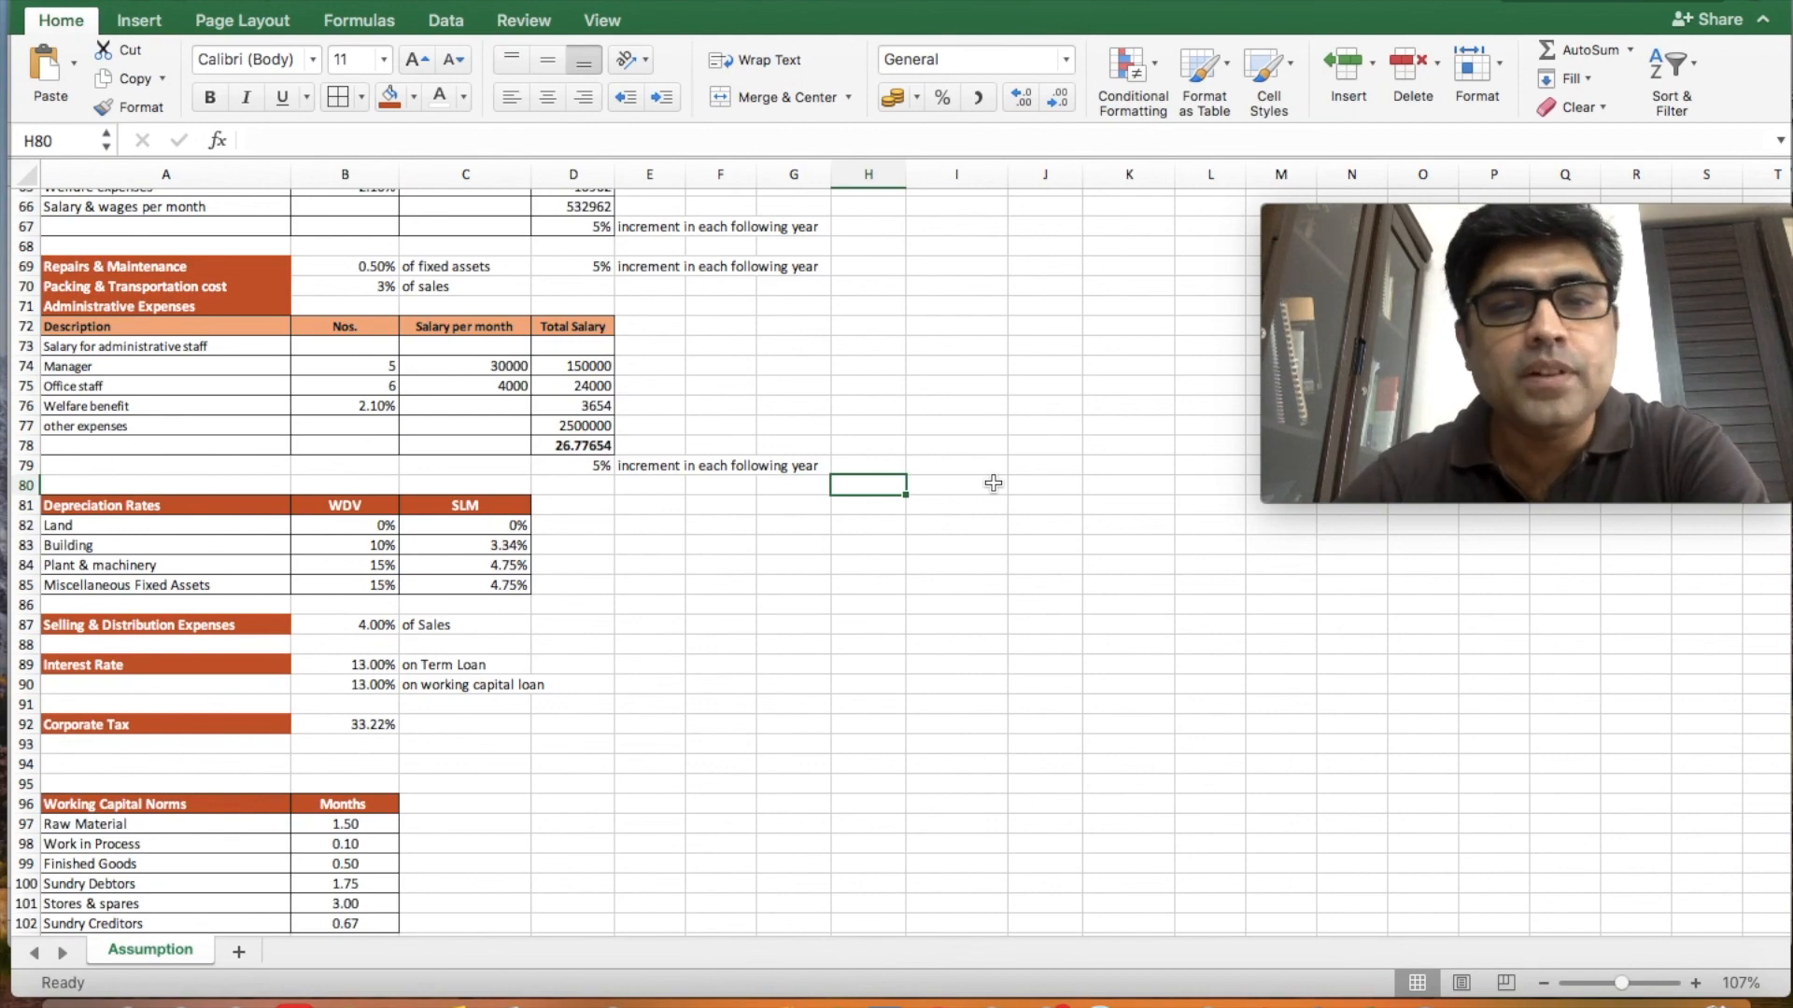
scroll(992, 483, "up", 7)
scroll(992, 483, "up", 10)
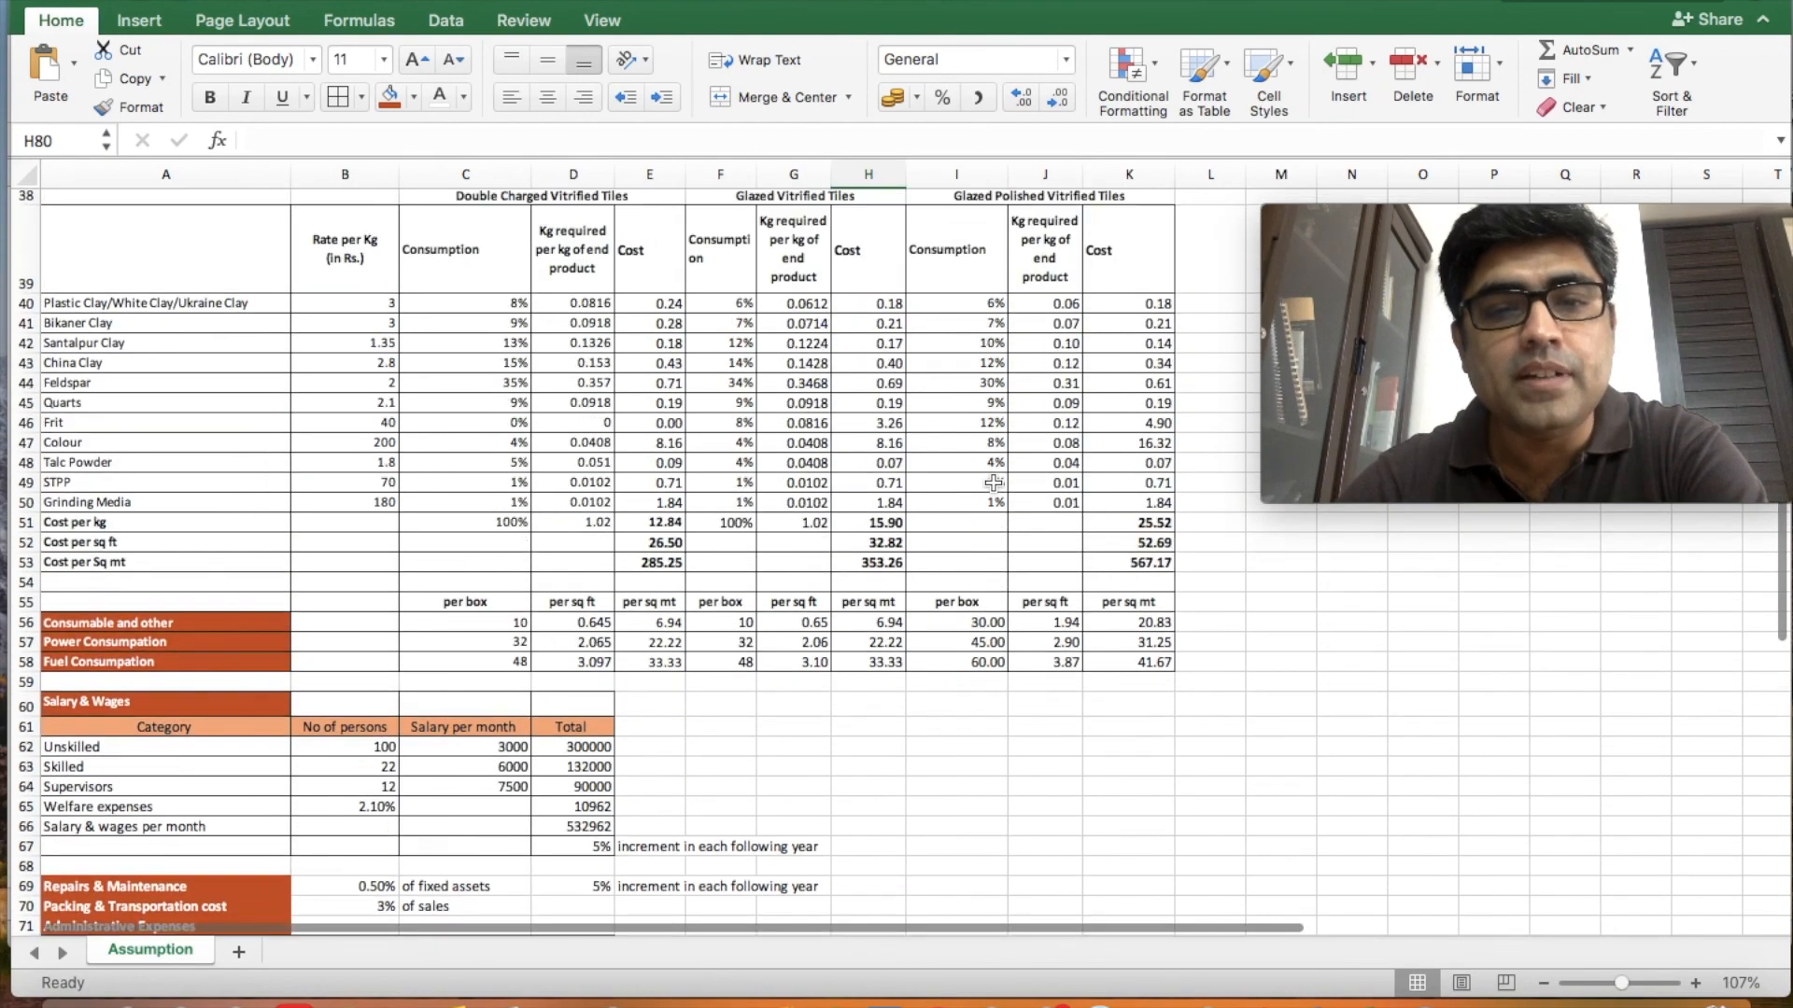
scroll(992, 483, "up", 5)
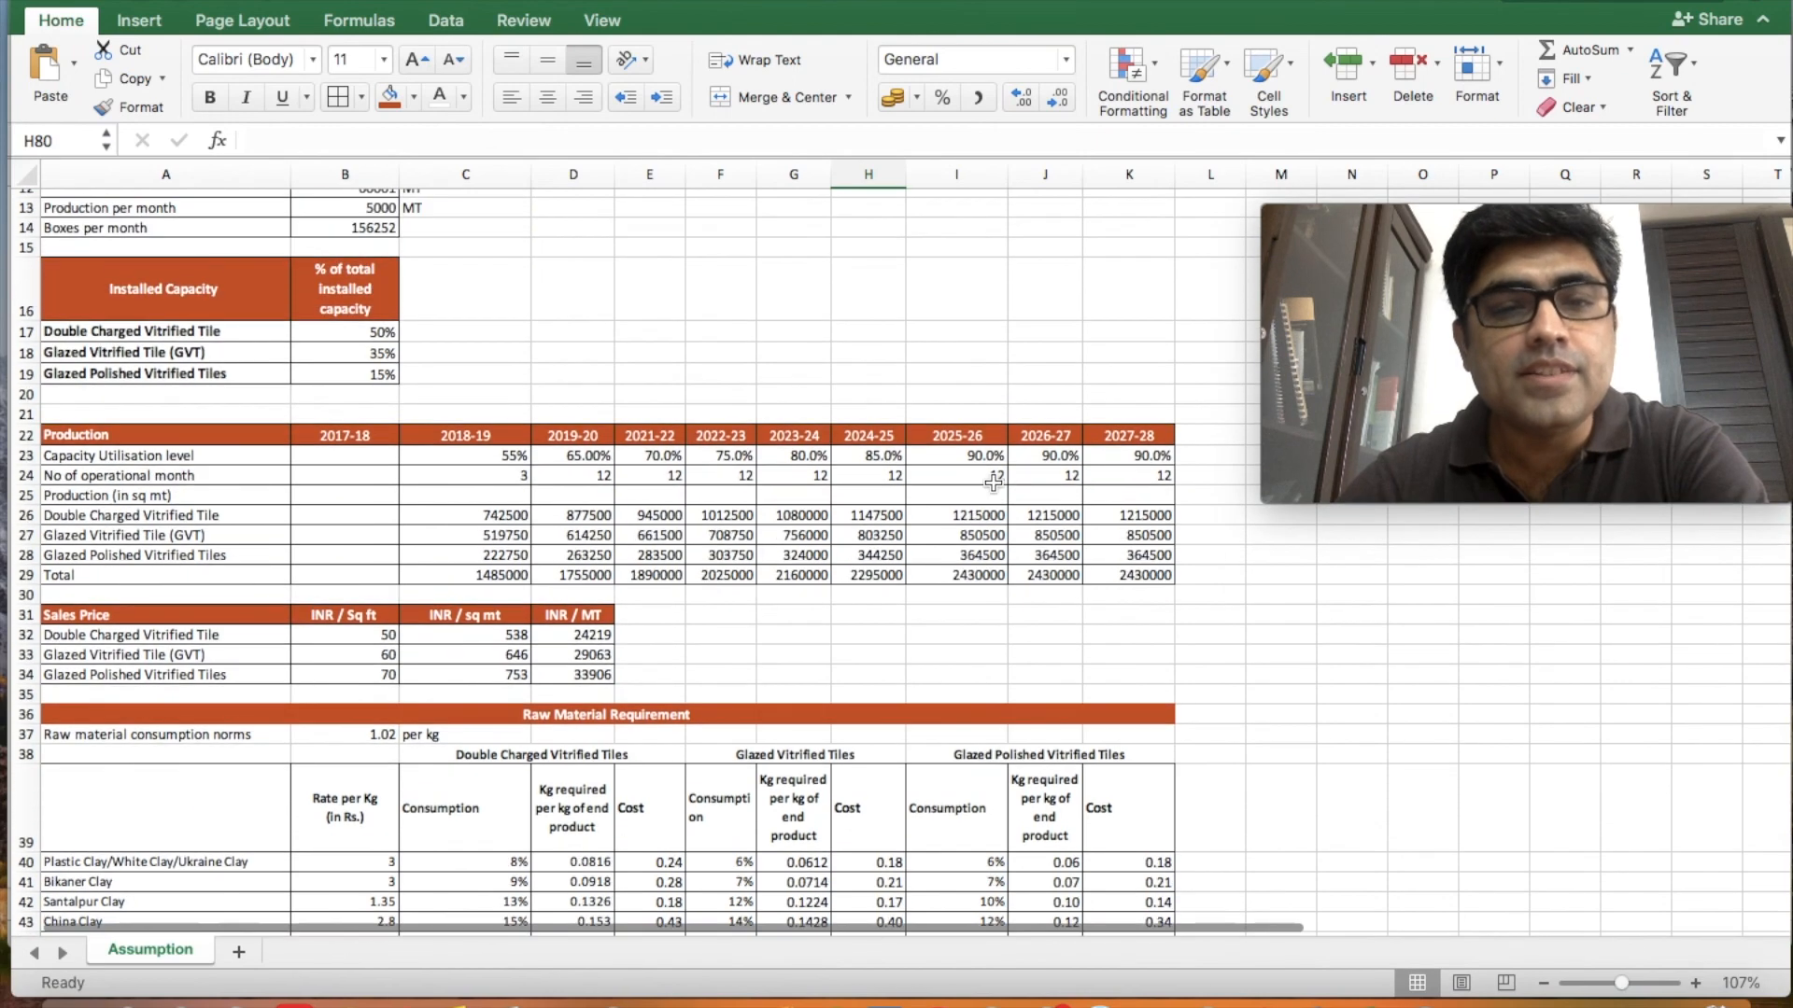